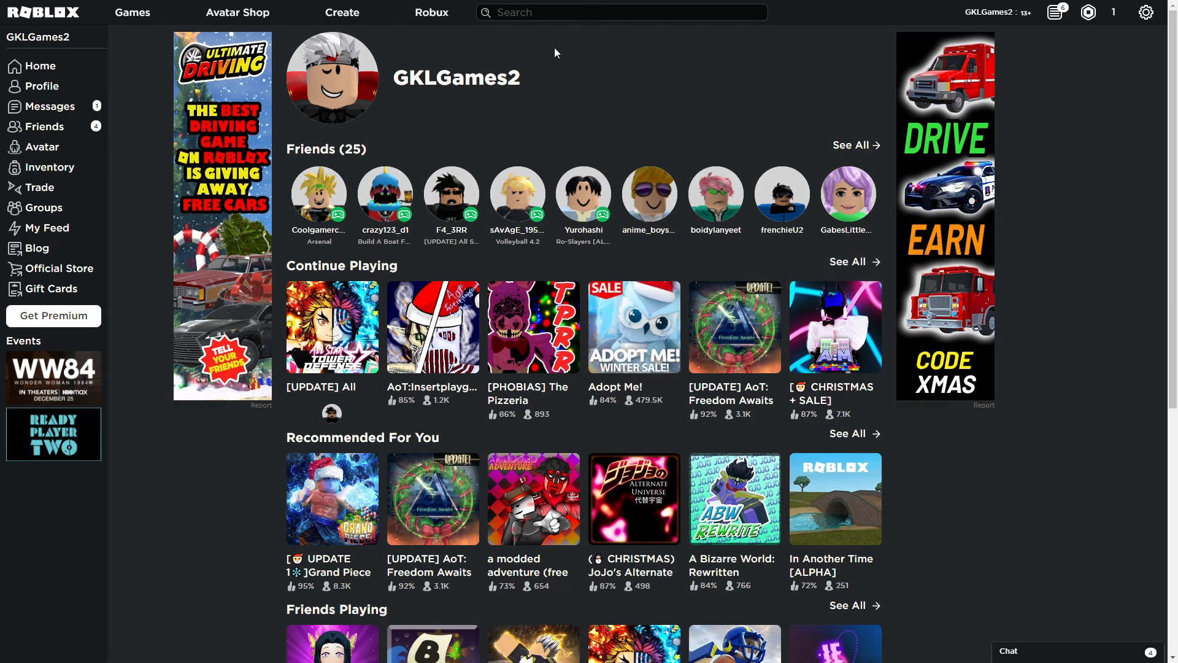
Search the web for "blender download 2.8" in a new tab, then close that tab.
{"action": "key", "text": "F11"}
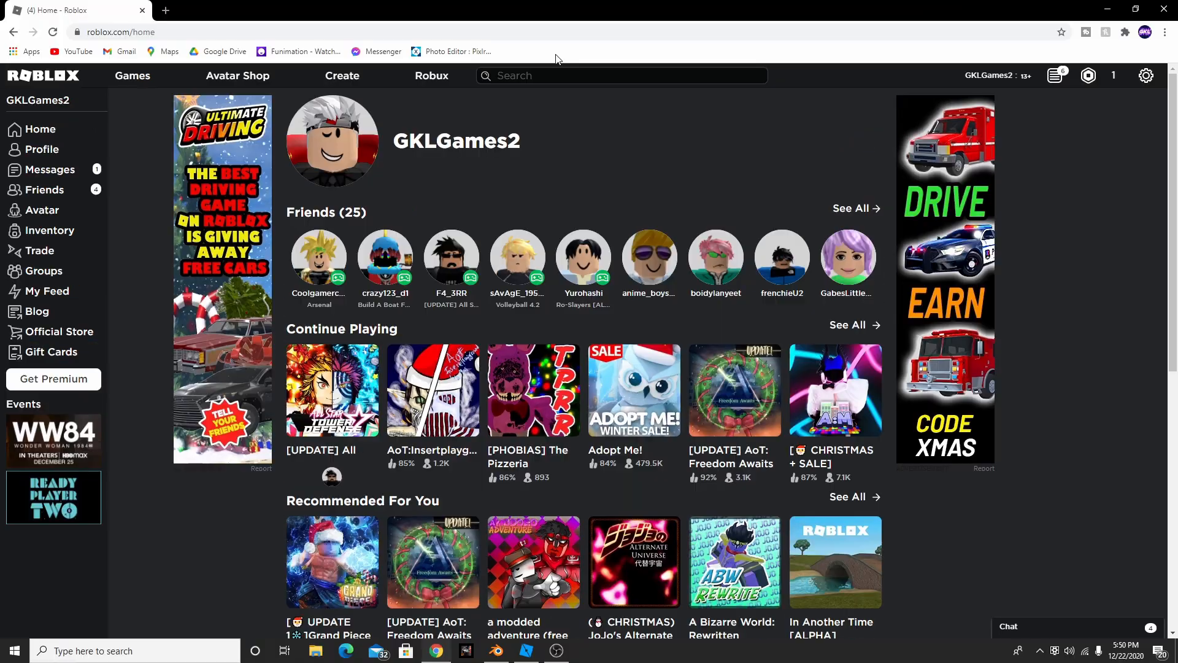
{"action": "left_click", "coordinate": [166, 10]}
{"action": "type", "text": "blend"}
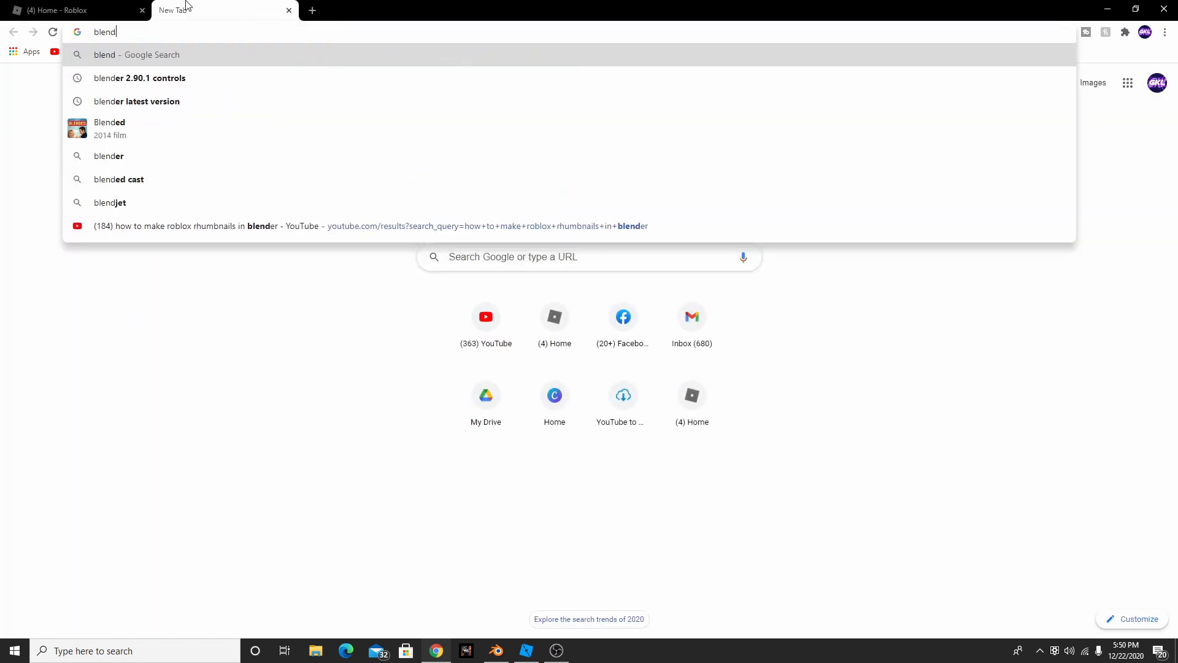
{"action": "type", "text": "er downl"}
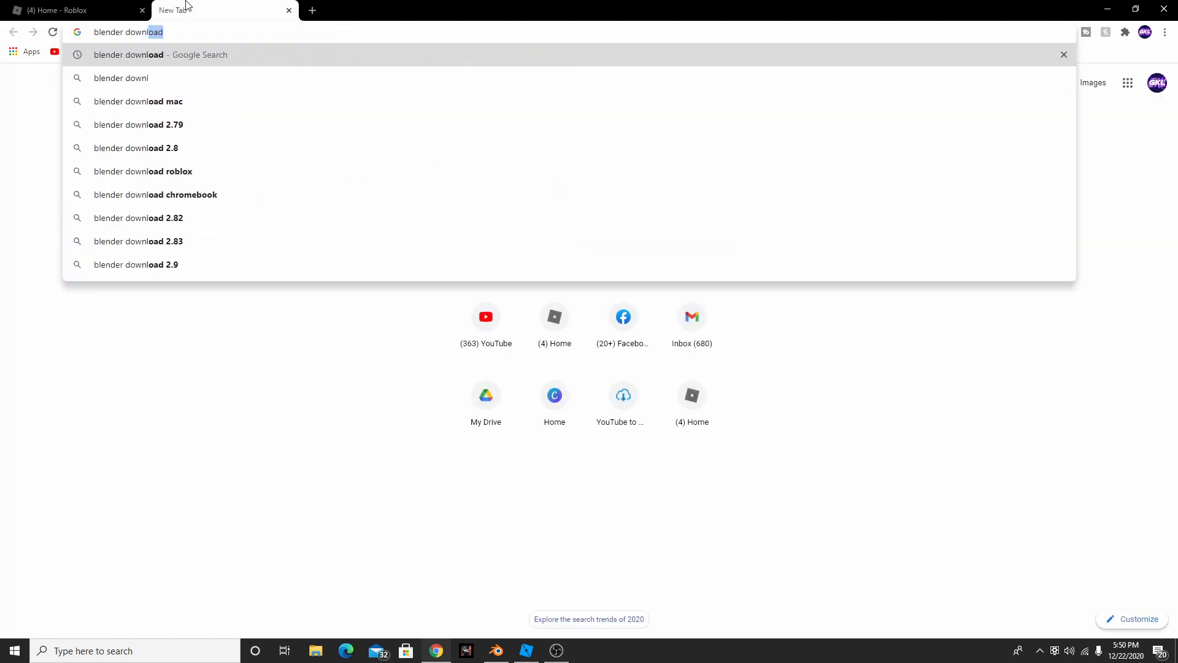
{"action": "type", "text": "oad "}
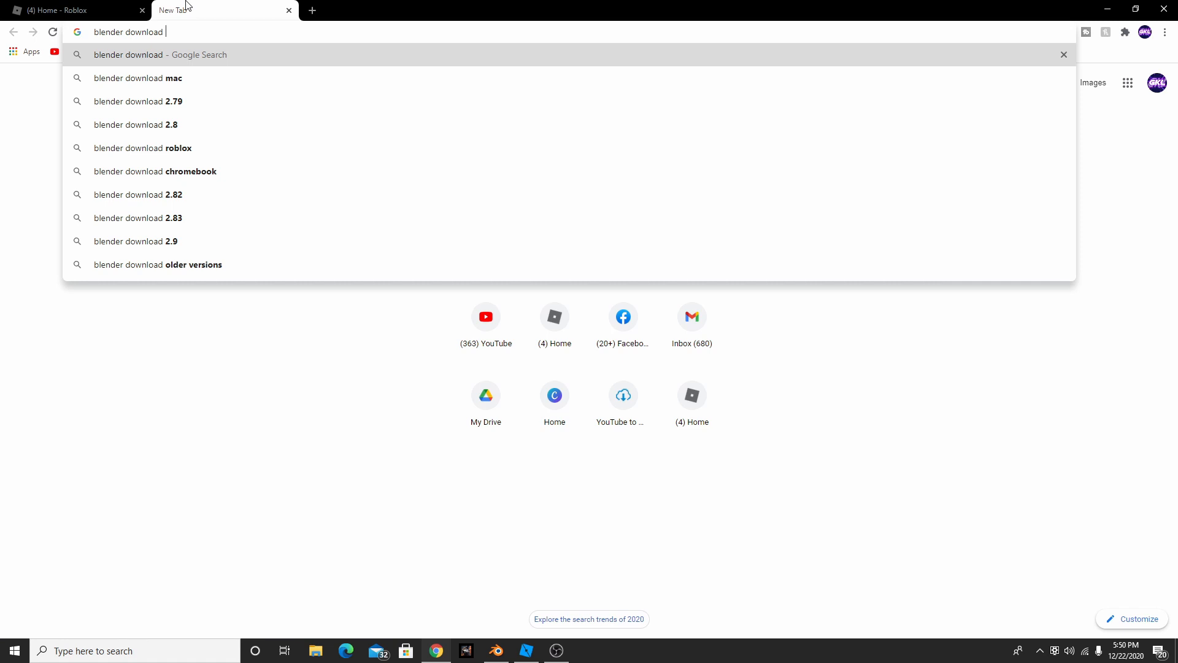
{"action": "type", "text": "2.8"}
{"action": "key", "text": "Return"}
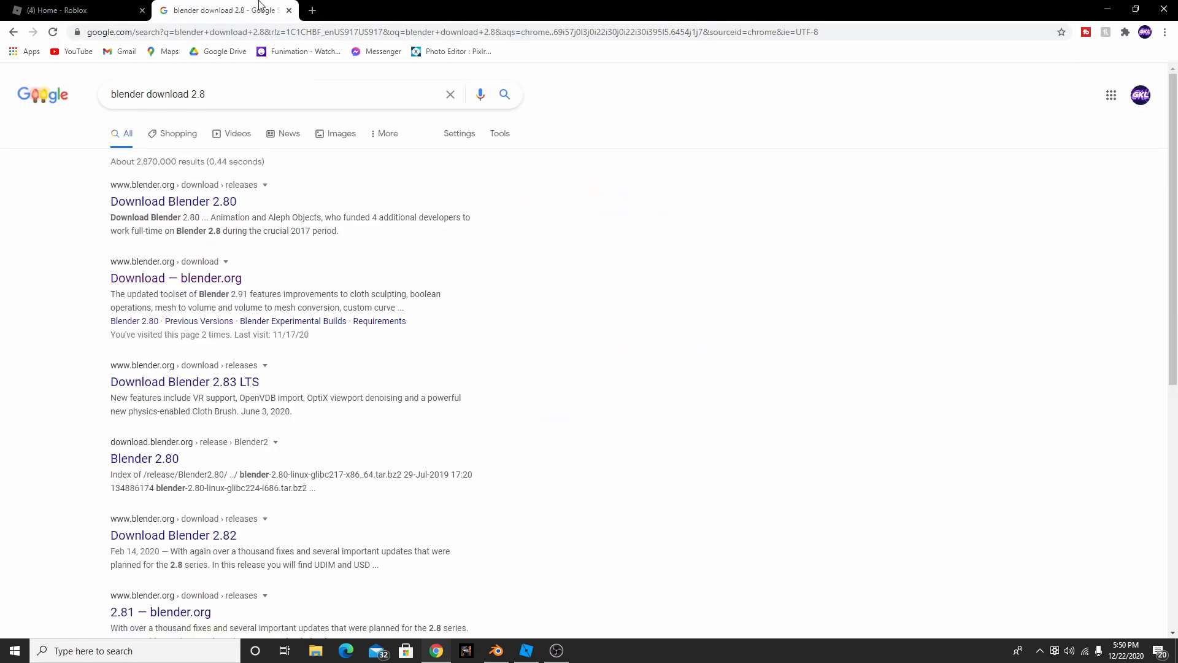
{"action": "left_click", "coordinate": [288, 10]}
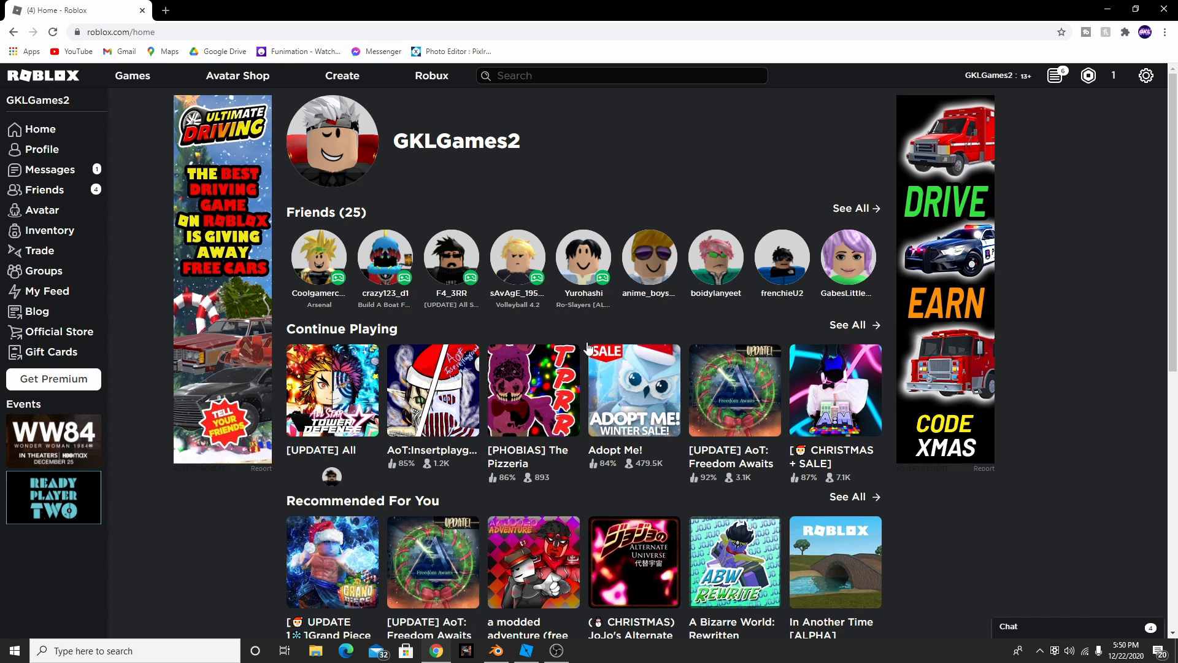
Switch to Roblox Studio and open AlreadyPro's Load Character plugin on the baseplate.
{"action": "left_click", "coordinate": [526, 652]}
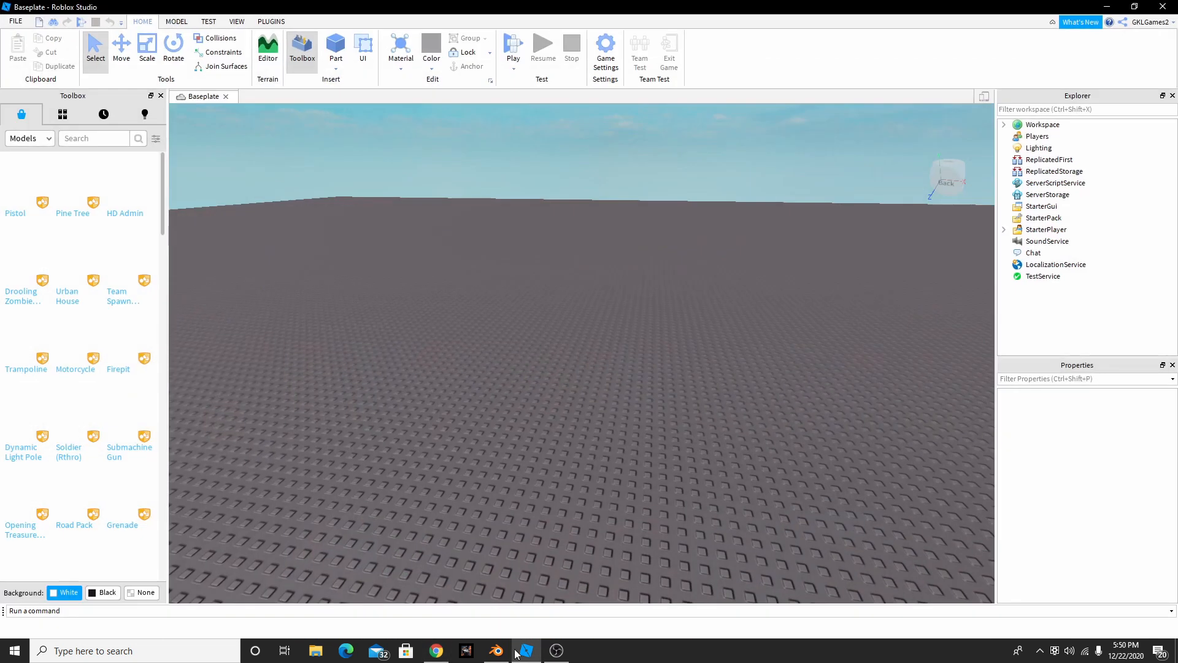
{"action": "right_click_drag", "start_coordinate": [739, 394], "coordinate": [764, 393]}
{"action": "key", "text": "s"}
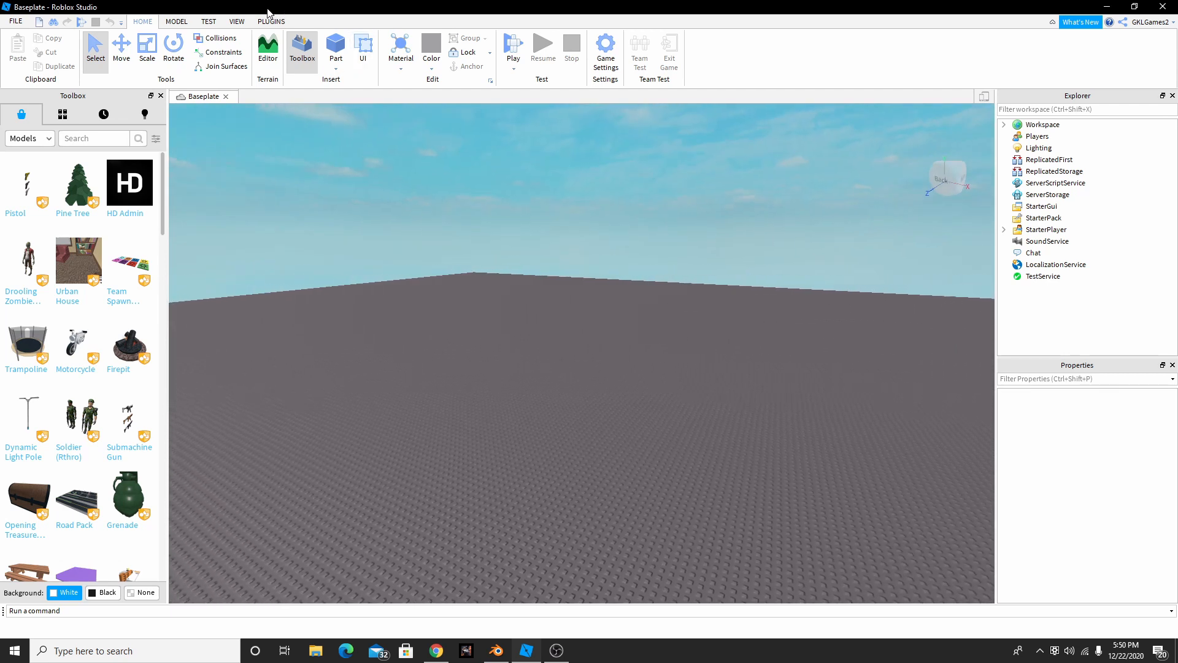
{"action": "right_click_drag", "start_coordinate": [443, 168], "coordinate": [559, 199]}
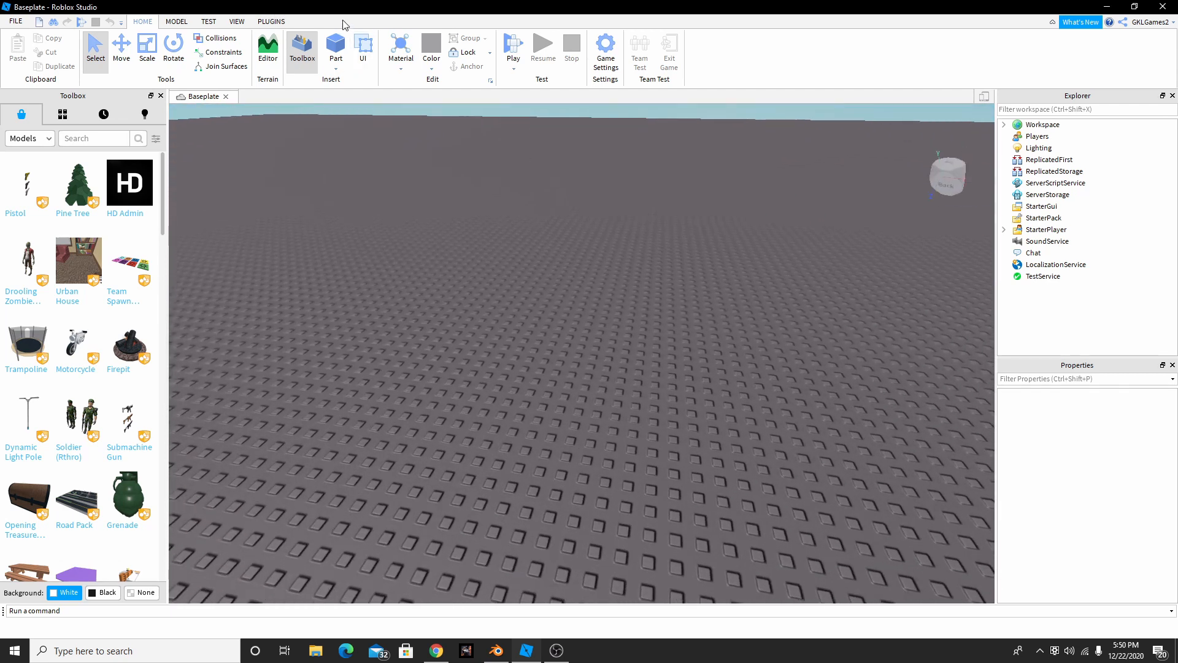
{"action": "left_click", "coordinate": [271, 21]}
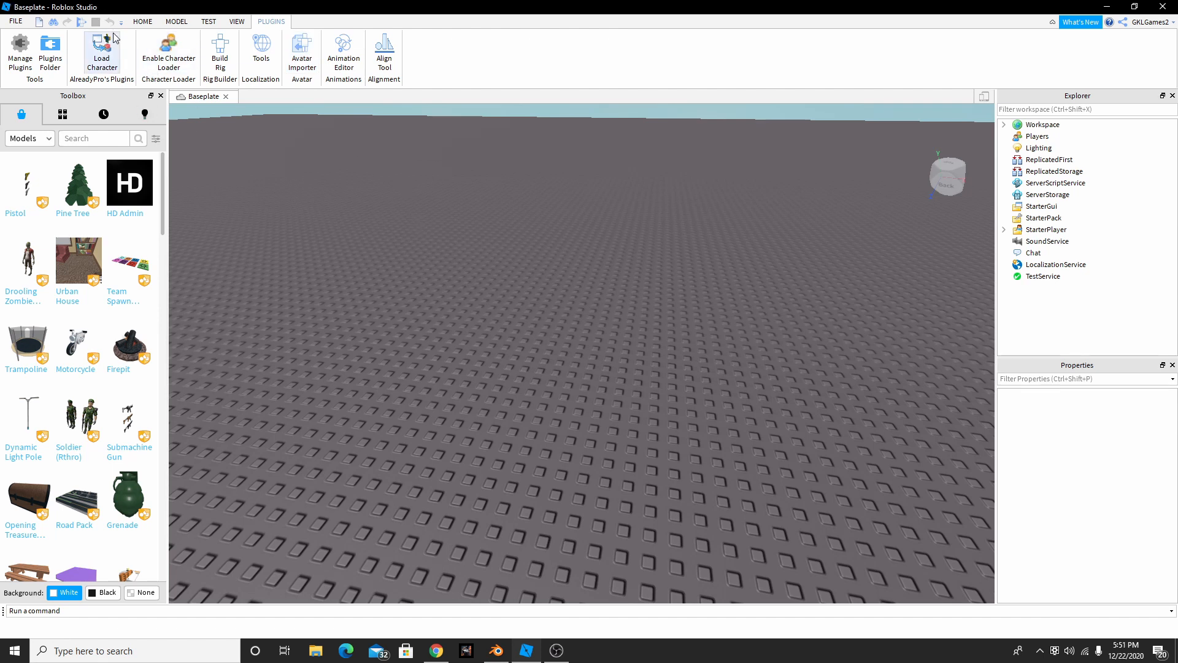
{"action": "left_click", "coordinate": [103, 71]}
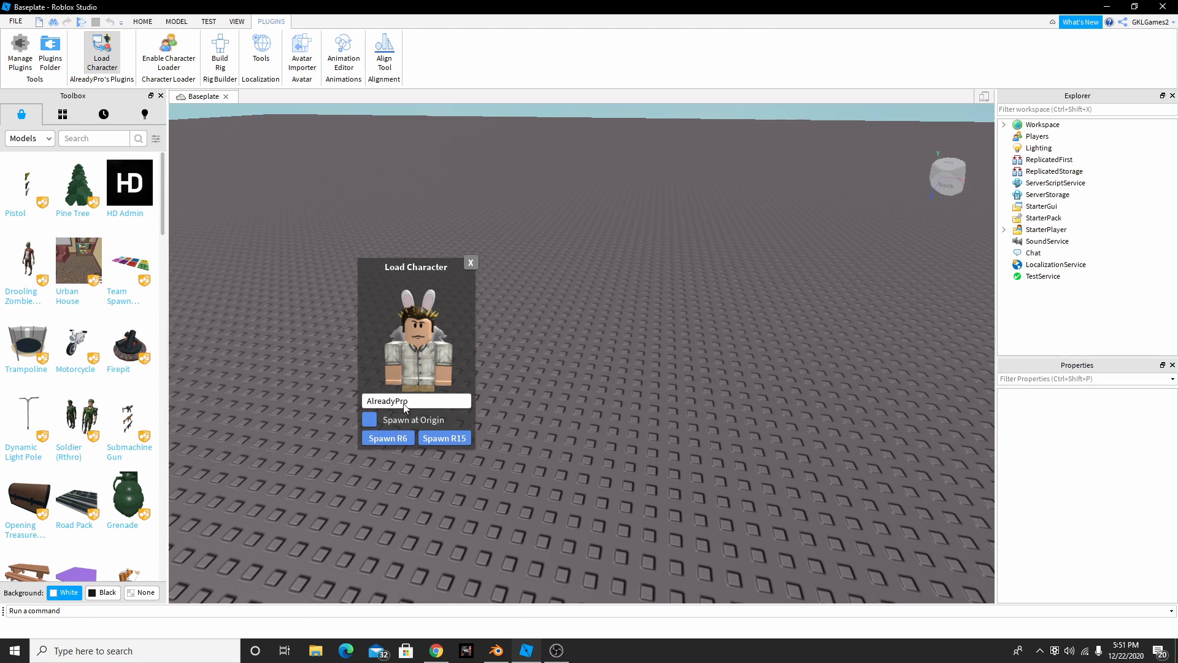
Spawn an R6 character for the account's own Roblox username and close the Load Character dialog.
{"action": "key", "text": "BackSpace"}
{"action": "key", "text": "BackSpace"}
{"action": "key", "text": "BackSpace"}
{"action": "key", "text": "BackSpace"}
{"action": "key", "text": "BackSpace"}
{"action": "key", "text": "BackSpace"}
{"action": "key", "text": "BackSpace"}
{"action": "key", "text": "BackSpace"}
{"action": "key", "text": "BackSpace"}
{"action": "key", "text": "BackSpace"}
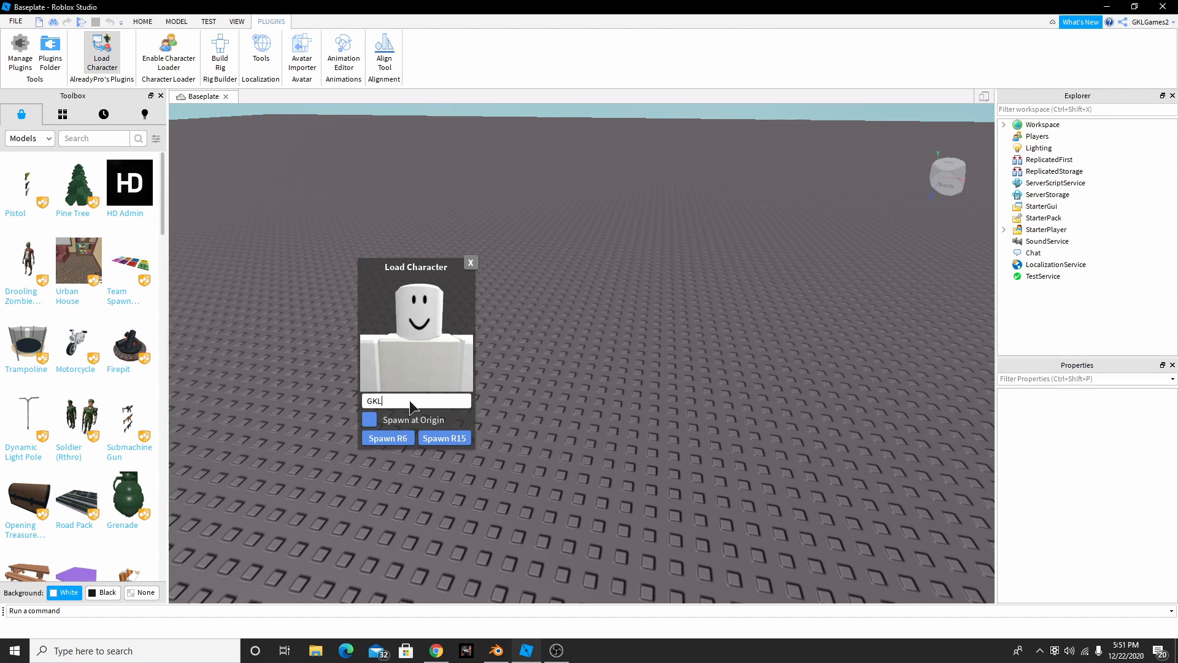
{"action": "type", "text": "G"}
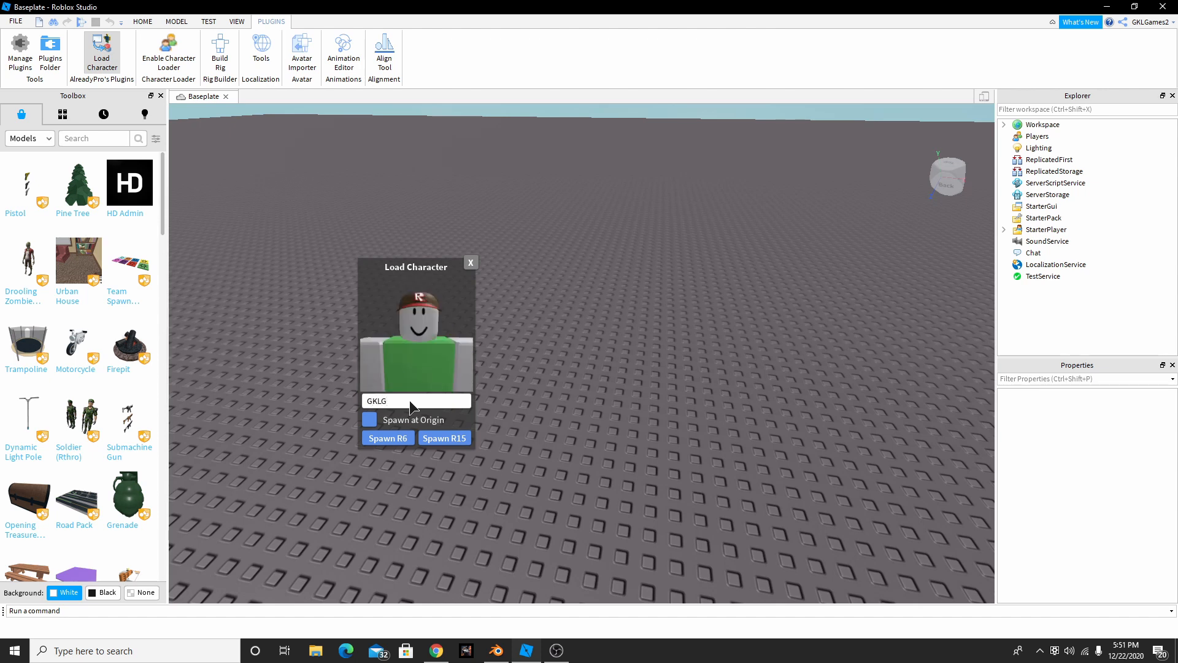
{"action": "type", "text": "ames"}
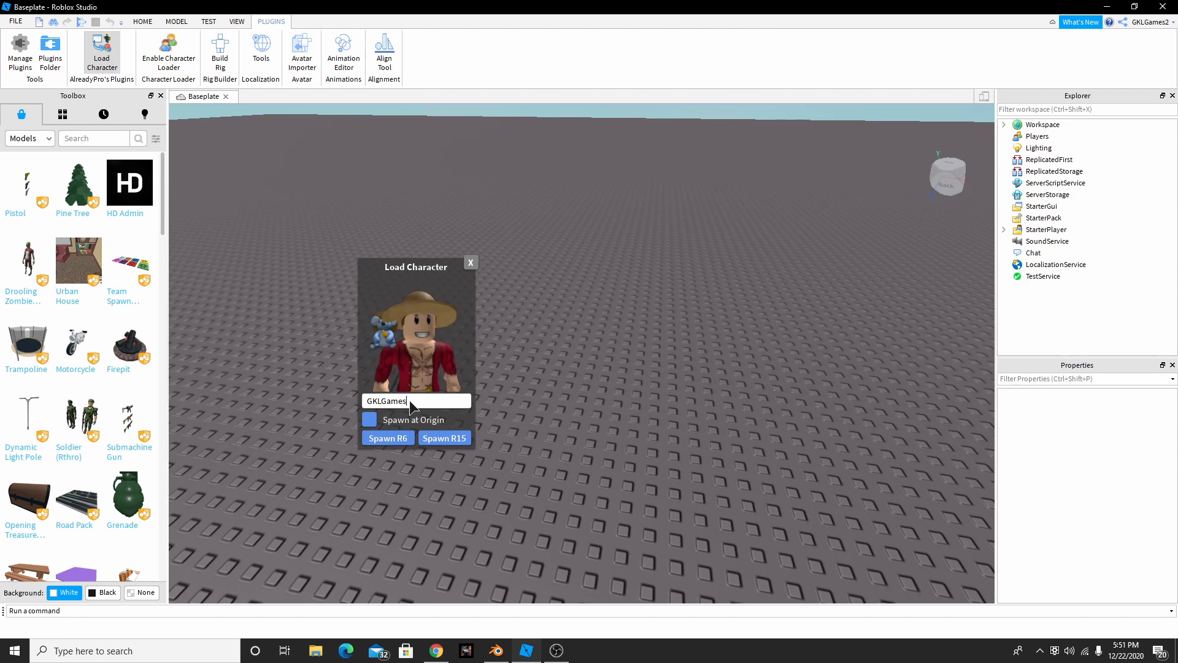
{"action": "type", "text": "2"}
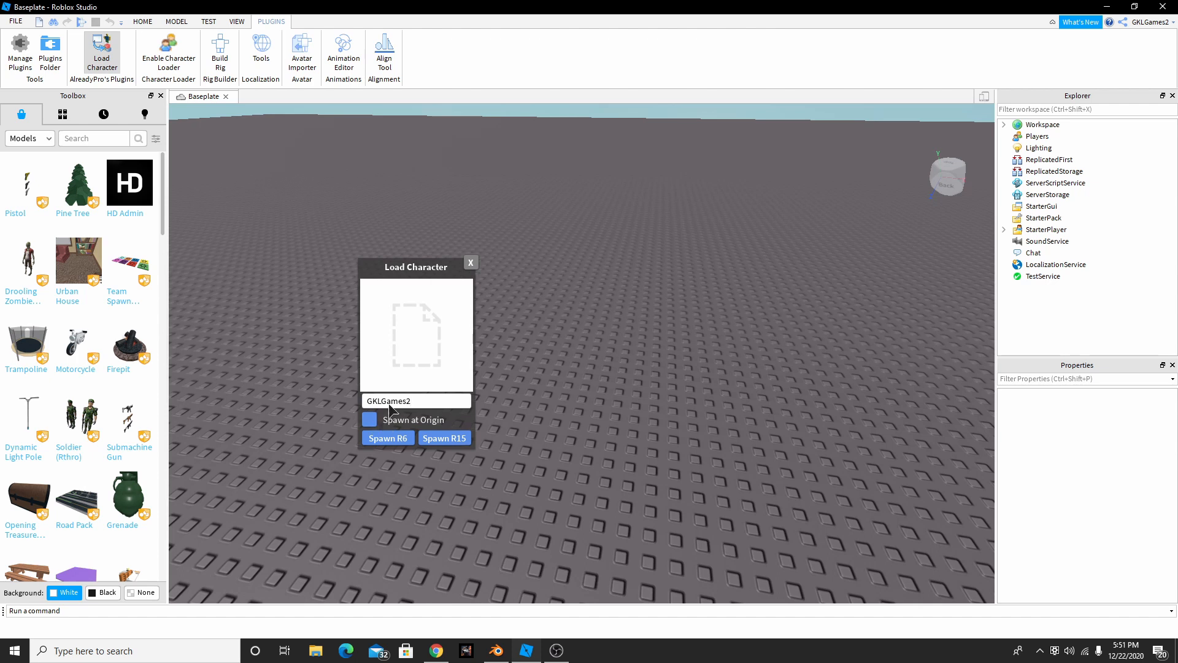
{"action": "left_click", "coordinate": [388, 438]}
{"action": "left_click", "coordinate": [471, 263]}
Lower the spawned character model along its vertical axis toward the baseplate and toggle Collisions.
{"action": "key", "text": "d"}
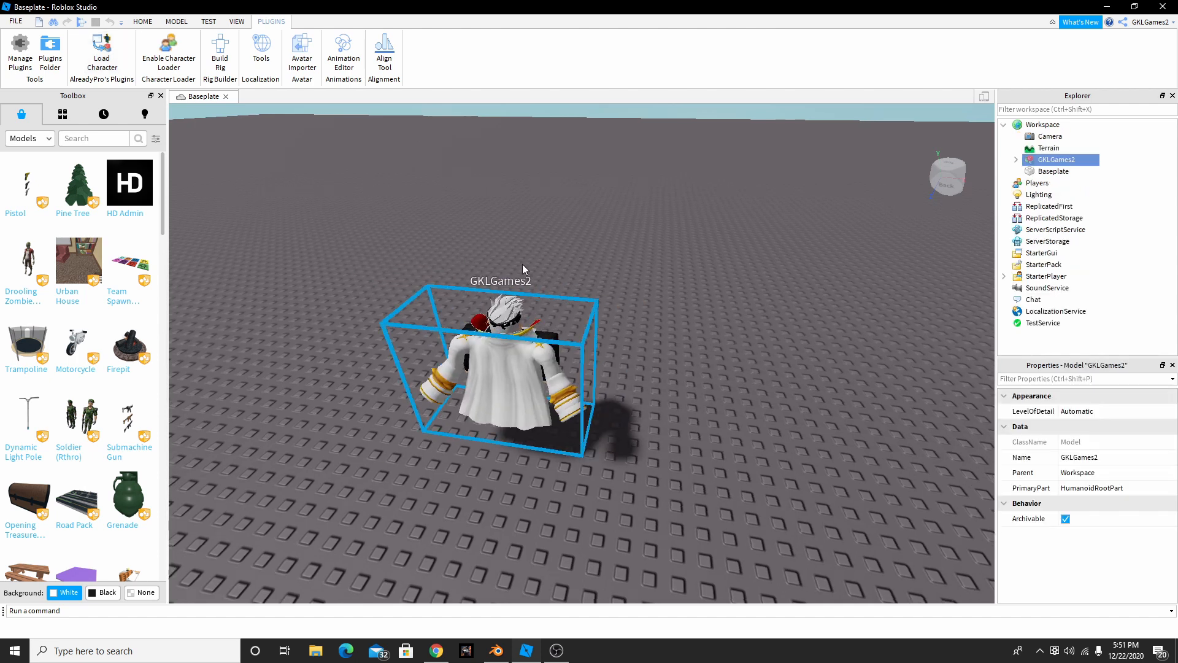
{"action": "key", "text": "w"}
{"action": "right_click_drag", "start_coordinate": [758, 246], "coordinate": [758, 246]}
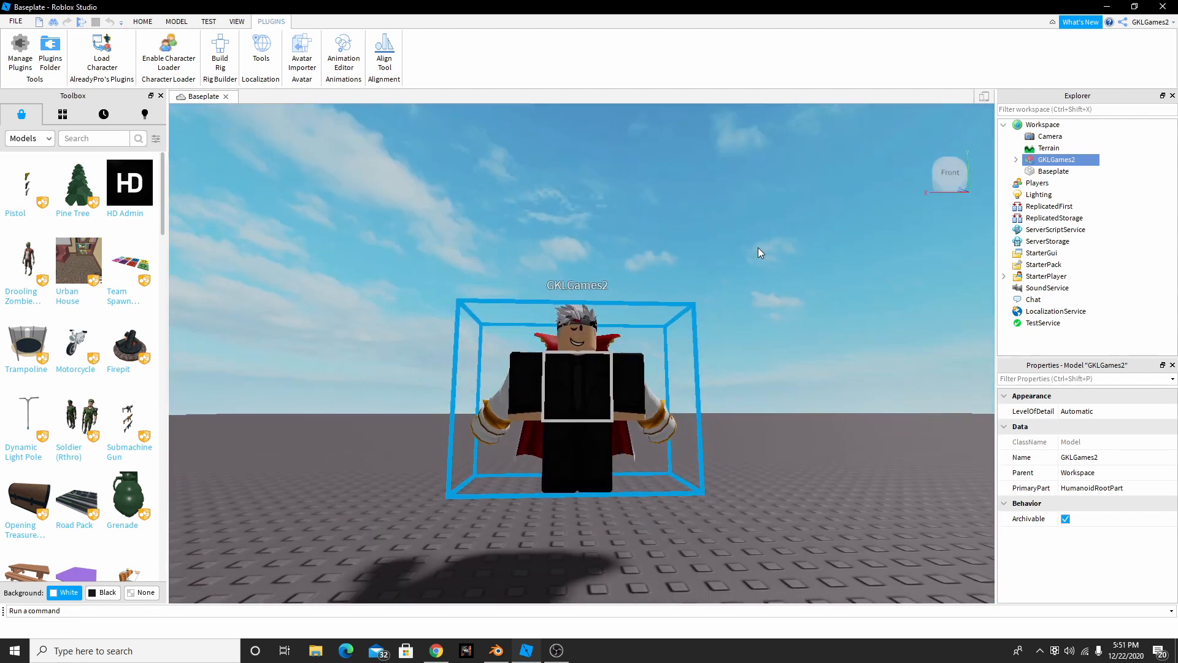
{"action": "right_click", "coordinate": [757, 246]}
{"action": "left_click", "coordinate": [177, 22]}
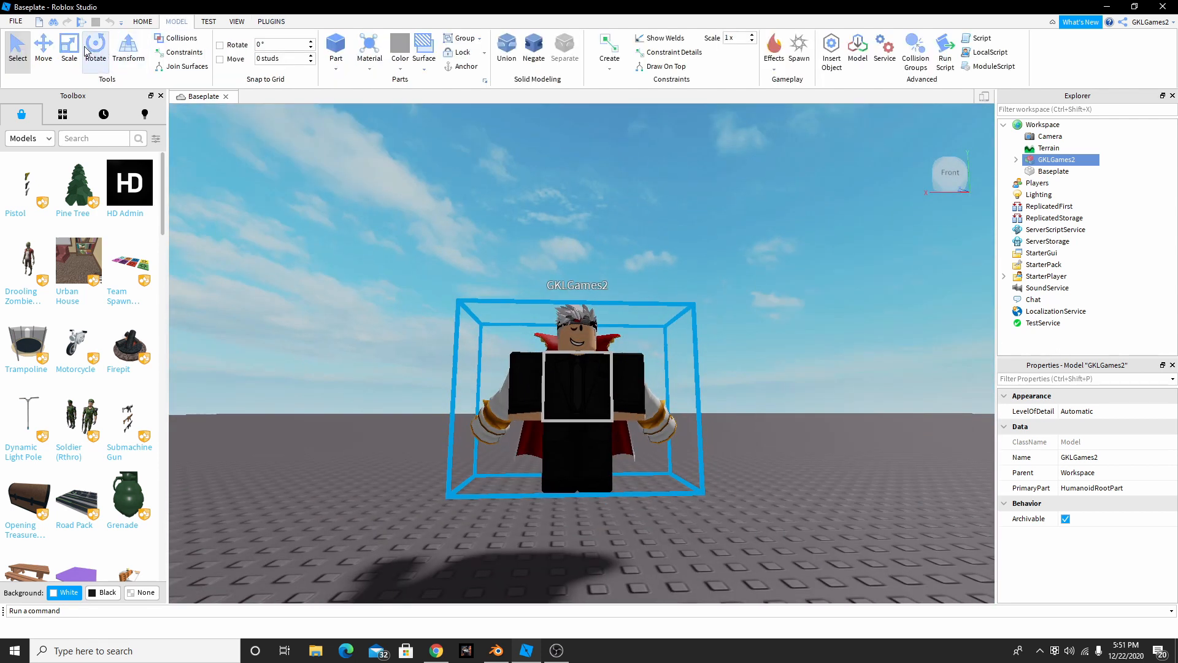
{"action": "left_click", "coordinate": [43, 49]}
{"action": "left_click", "coordinate": [571, 260]}
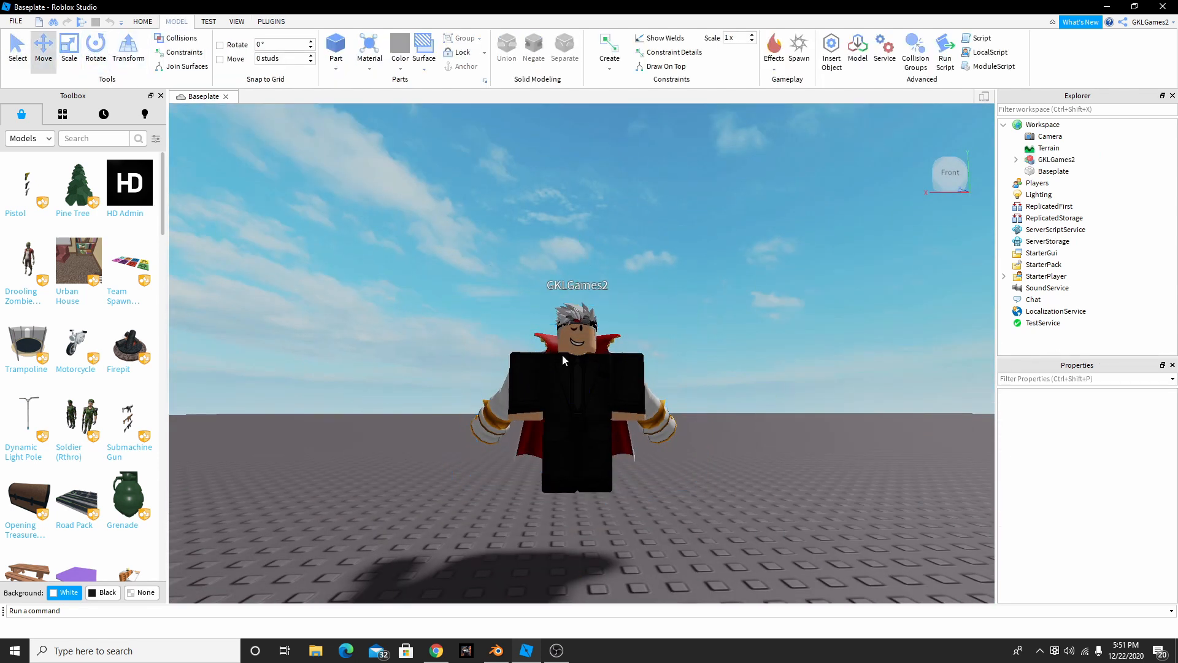
{"action": "scroll", "coordinate": [576, 368], "scroll_direction": "up", "scroll_amount": 3}
{"action": "left_click", "coordinate": [1064, 171]}
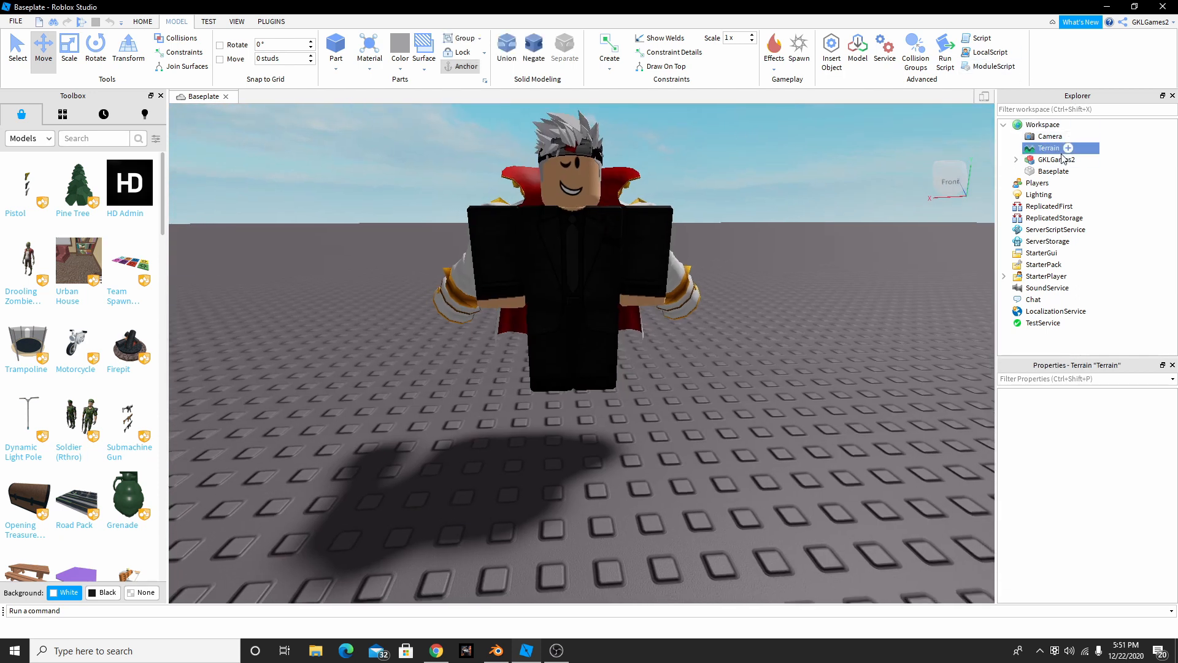
{"action": "left_click", "coordinate": [1056, 160]}
{"action": "scroll", "coordinate": [868, 197], "scroll_direction": "down", "scroll_amount": 1}
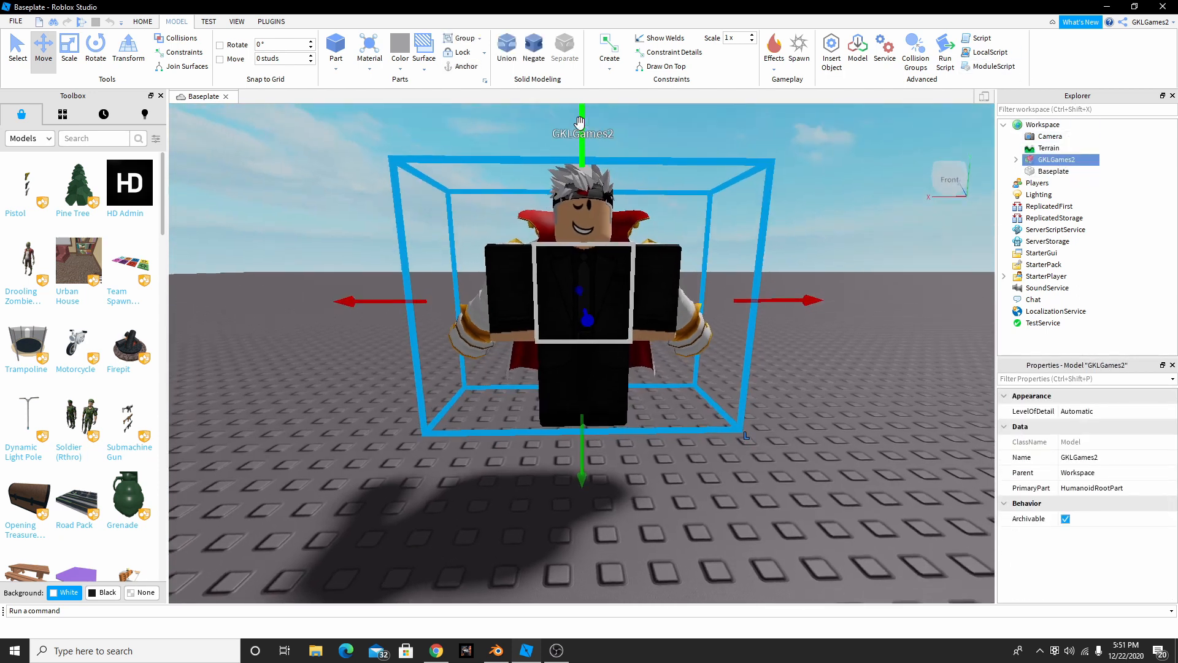
{"action": "left_click_drag", "start_coordinate": [585, 125], "coordinate": [583, 174]}
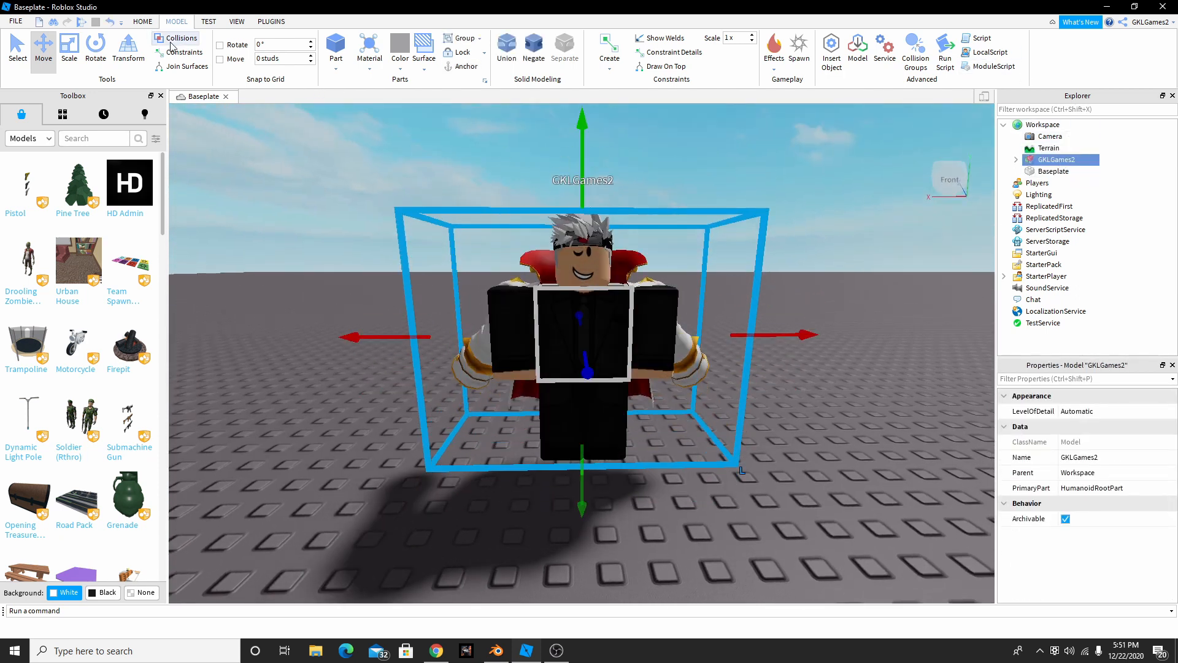
{"action": "left_click_drag", "start_coordinate": [581, 126], "coordinate": [569, 151]}
{"action": "left_click", "coordinate": [178, 38]}
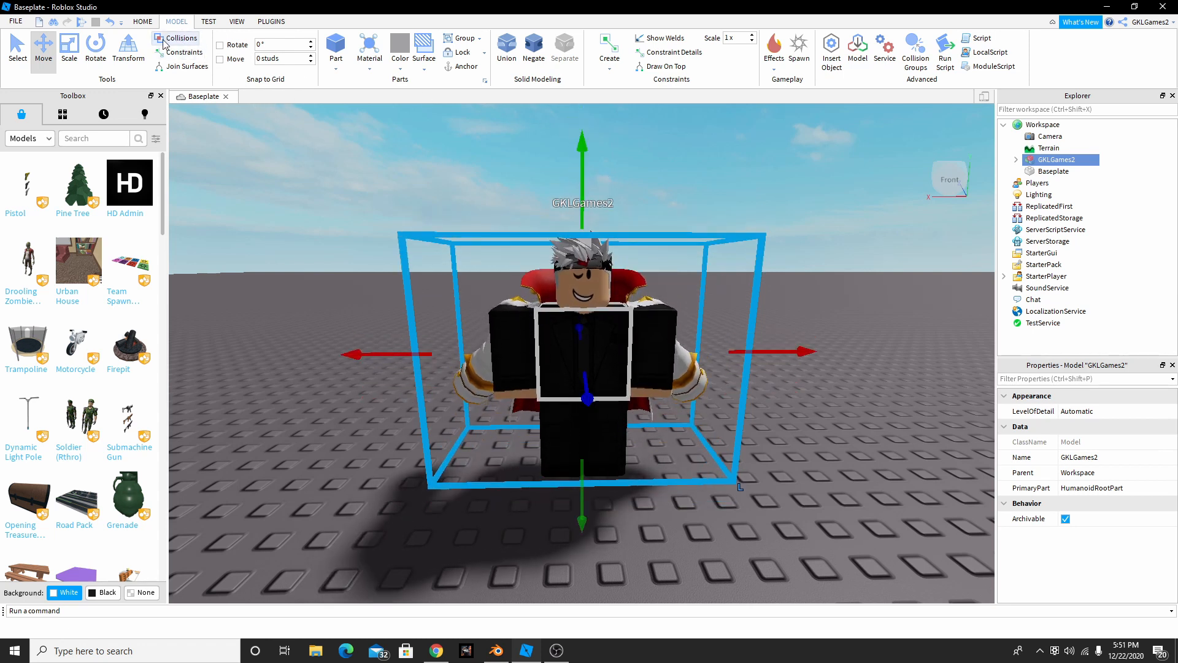
Deselect the character and examine its front and its height above the baseplate.
{"action": "left_click", "coordinate": [631, 186]}
{"action": "scroll", "coordinate": [635, 186], "scroll_direction": "down", "scroll_amount": 3}
{"action": "right_click_drag", "start_coordinate": [640, 186], "coordinate": [640, 186]}
{"action": "scroll", "coordinate": [640, 186], "scroll_direction": "up", "scroll_amount": 5}
{"action": "scroll", "coordinate": [642, 174], "scroll_direction": "up", "scroll_amount": 2}
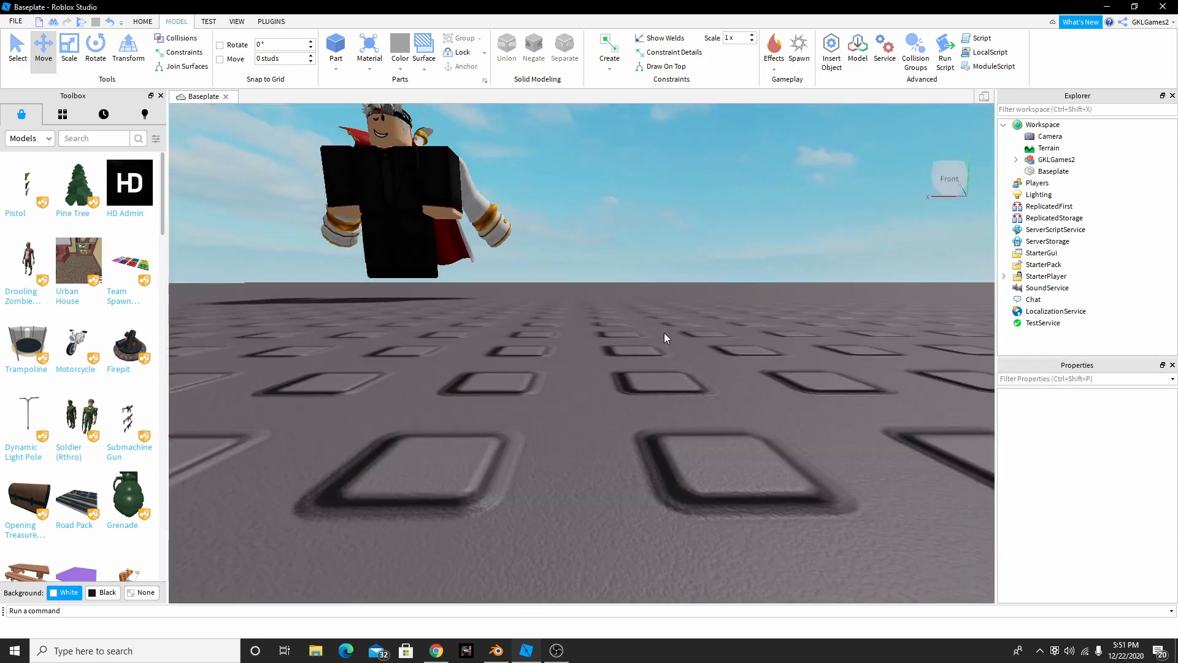
{"action": "right_click_drag", "start_coordinate": [664, 332], "coordinate": [664, 333]}
{"action": "scroll", "coordinate": [664, 332], "scroll_direction": "up", "scroll_amount": 5}
{"action": "scroll", "coordinate": [664, 333], "scroll_direction": "up", "scroll_amount": 2}
{"action": "scroll", "coordinate": [664, 333], "scroll_direction": "down", "scroll_amount": 2}
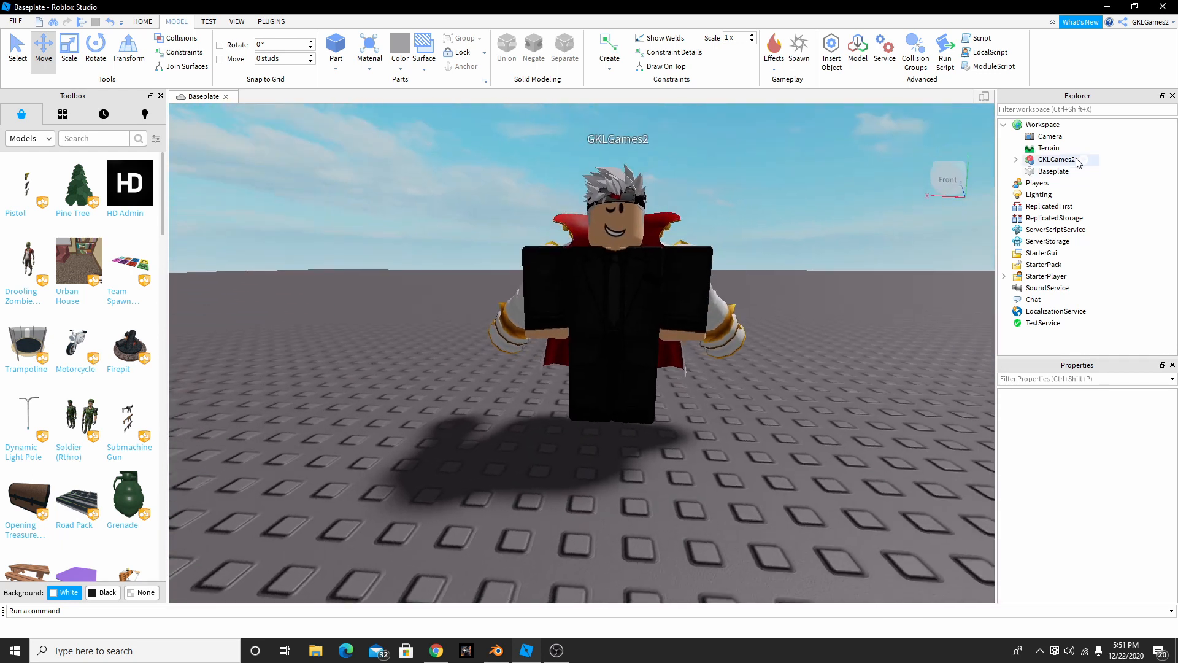
Delete the Meshes/StarCoatPrestigeAccessory and the HumanoidRootPart from the character model.
{"action": "left_click", "coordinate": [1018, 159]}
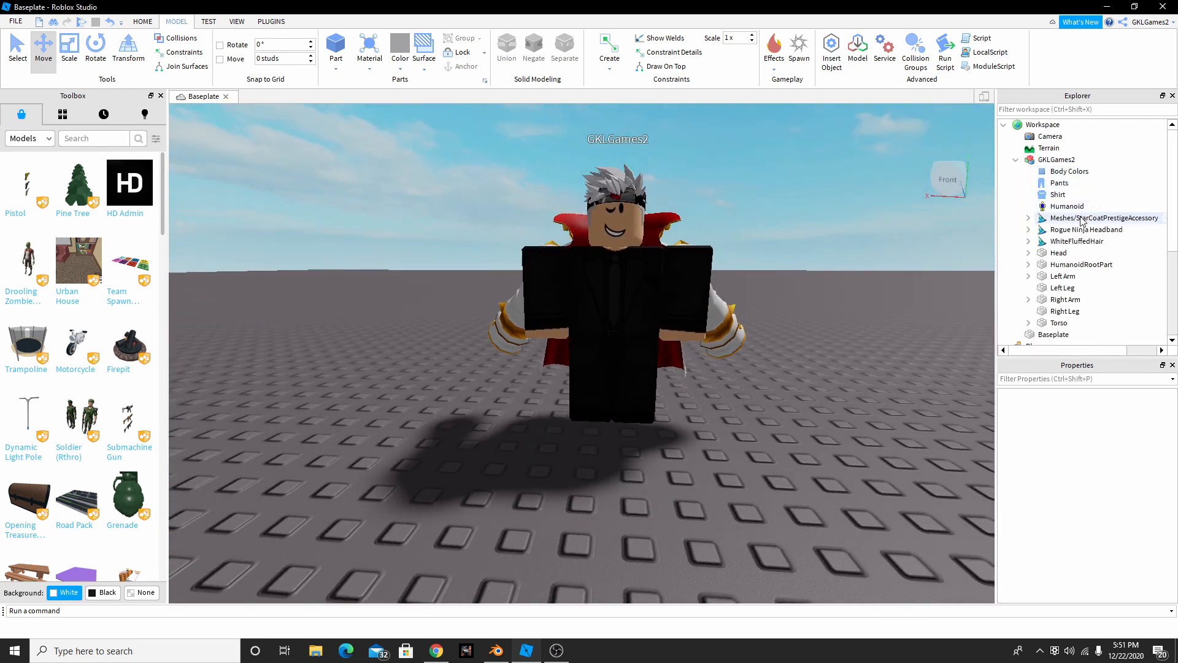
{"action": "left_click", "coordinate": [1071, 229]}
{"action": "left_click", "coordinate": [1071, 242]}
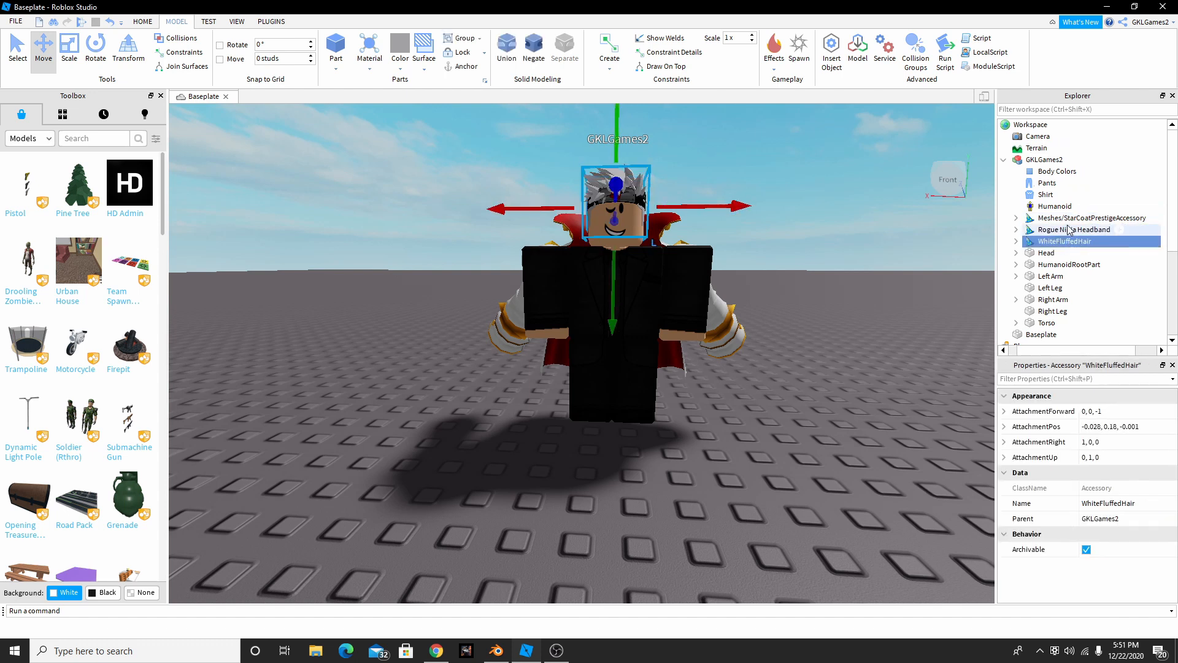
{"action": "left_click", "coordinate": [1060, 217]}
{"action": "key", "text": "Delete"}
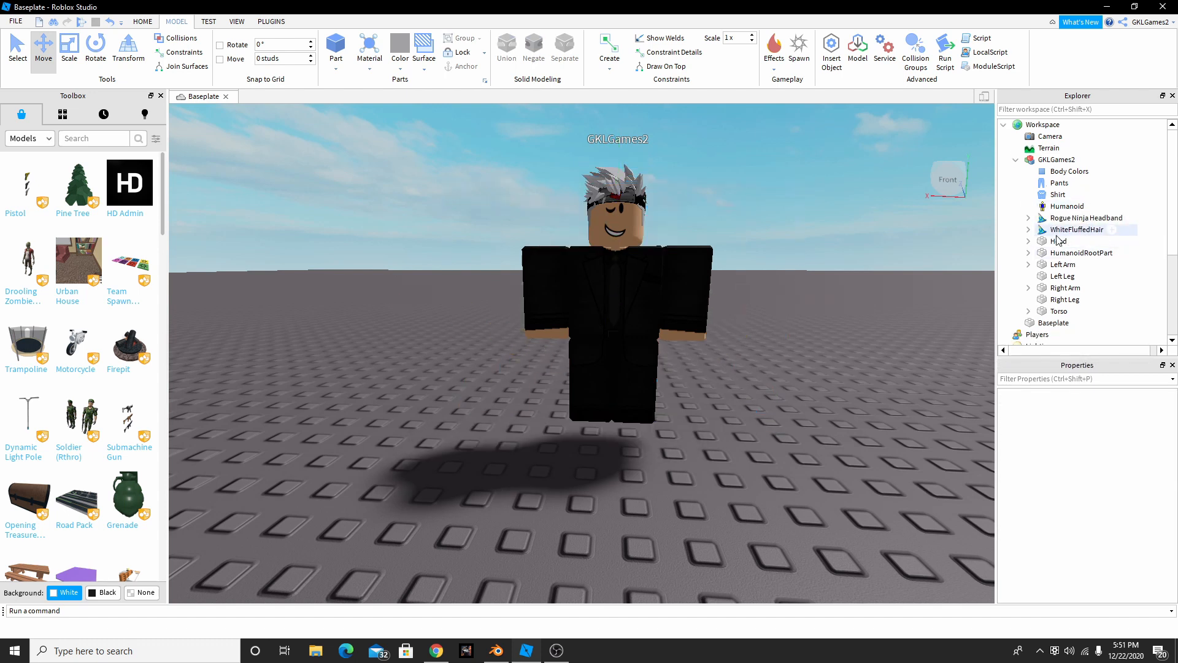
{"action": "left_click", "coordinate": [1071, 253]}
{"action": "key", "text": "Delete"}
Delete the Left Leg, Left Arm, Right Leg, Right Arm and Torso from the character model.
{"action": "left_click", "coordinate": [1064, 266]}
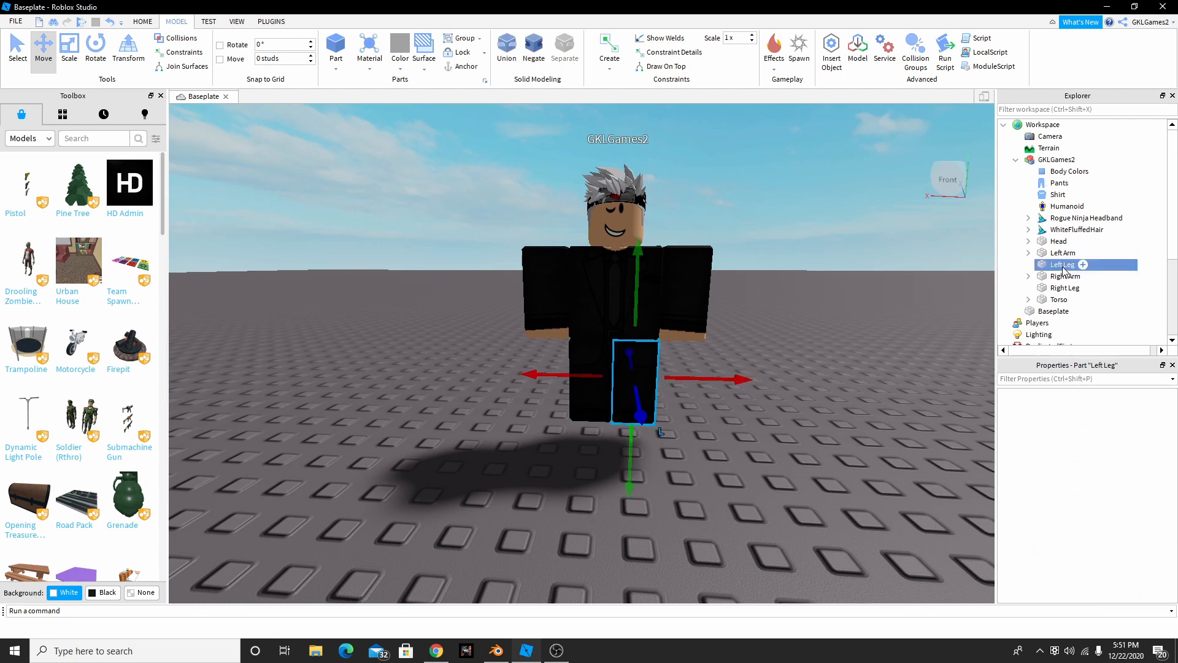
{"action": "key", "text": "Delete"}
{"action": "left_click", "coordinate": [1062, 253]}
{"action": "key", "text": "Delete"}
{"action": "left_click", "coordinate": [1062, 265]}
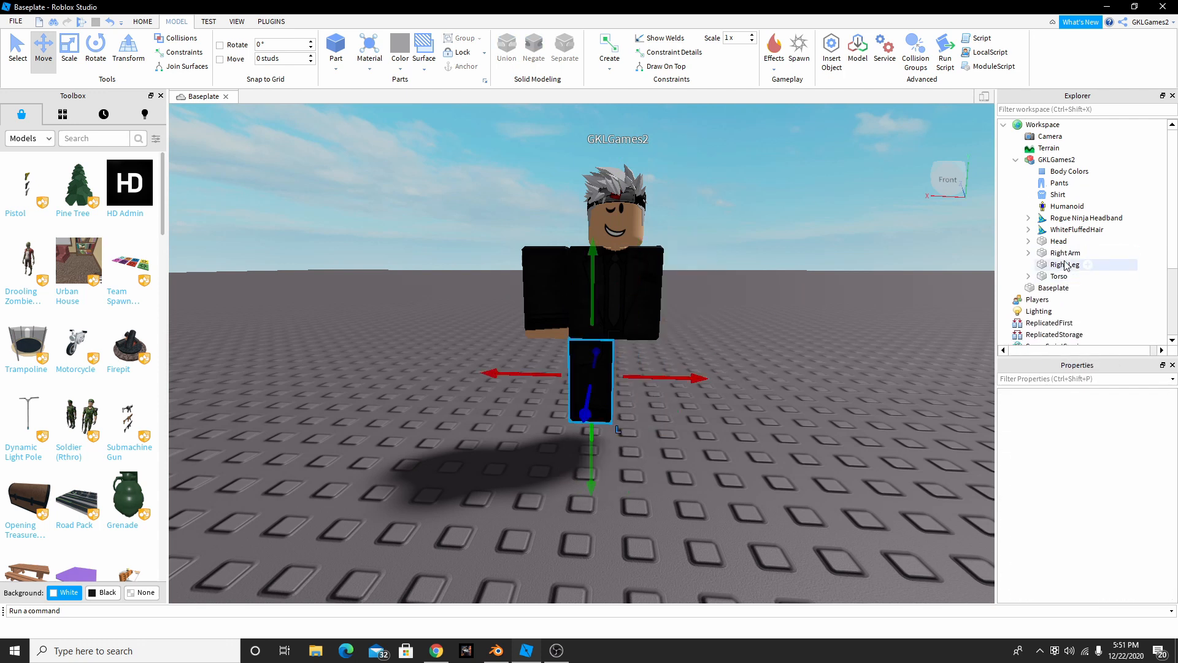
{"action": "key", "text": "Delete"}
{"action": "left_click", "coordinate": [1059, 255]}
{"action": "key", "text": "Delete"}
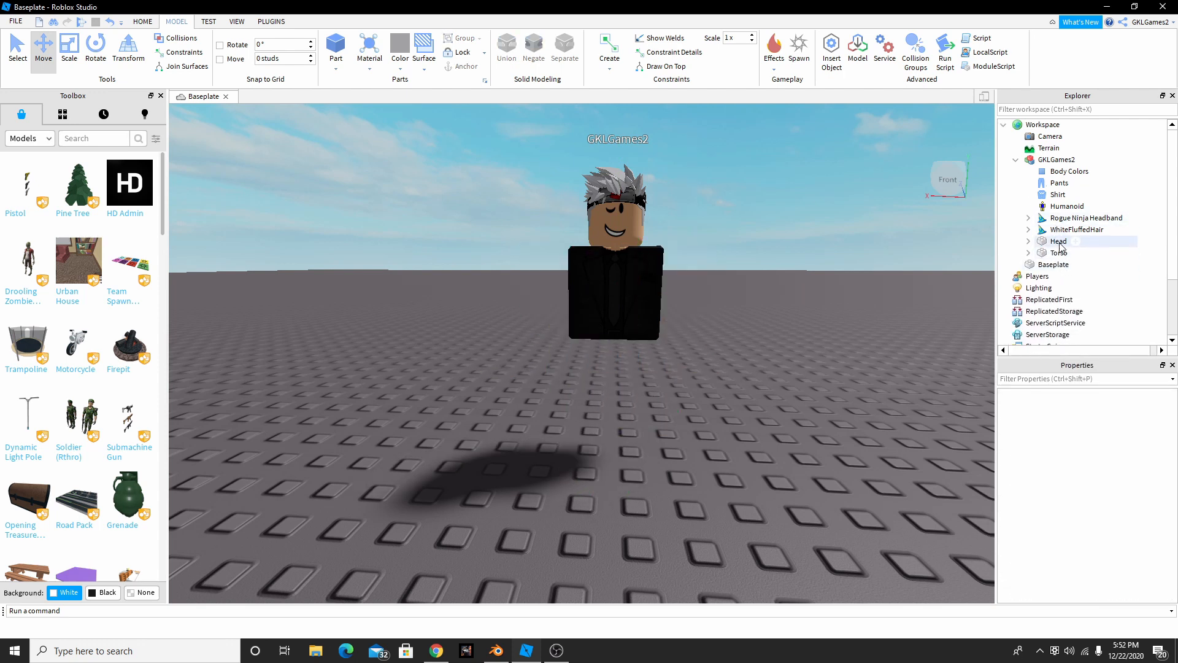
{"action": "left_click", "coordinate": [1060, 252]}
{"action": "key", "text": "Delete"}
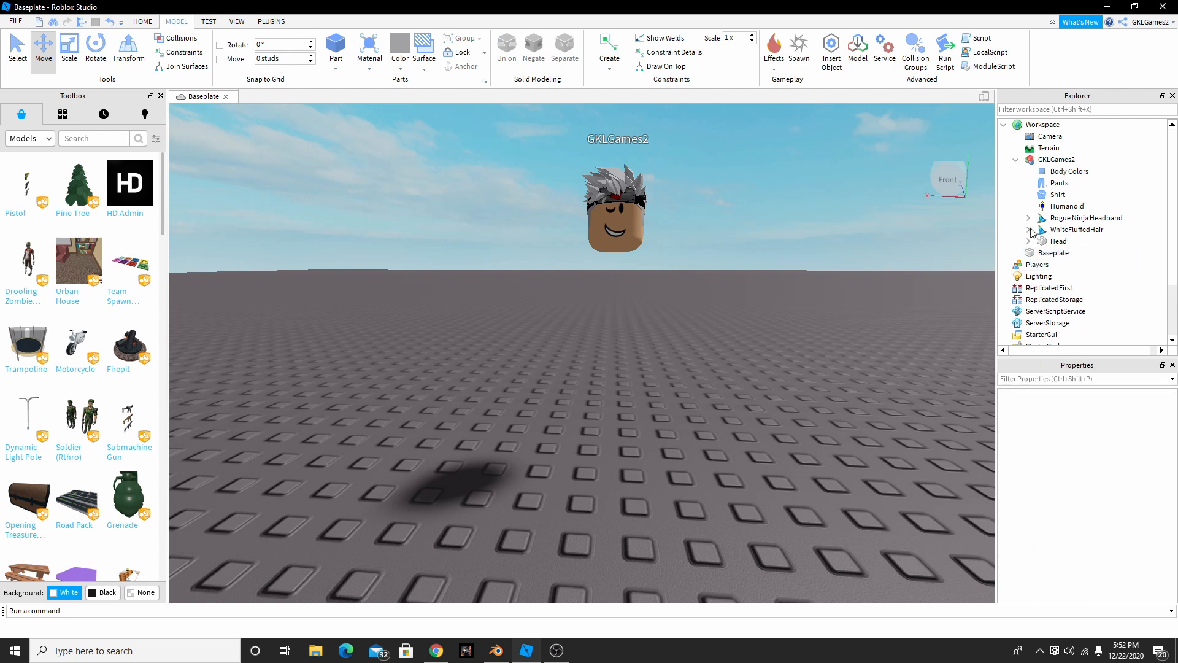
Delete the face from the character's Head.
{"action": "left_click", "coordinate": [1029, 231]}
{"action": "left_click", "coordinate": [1031, 253]}
{"action": "scroll", "coordinate": [1044, 258], "scroll_direction": "down", "scroll_amount": 2}
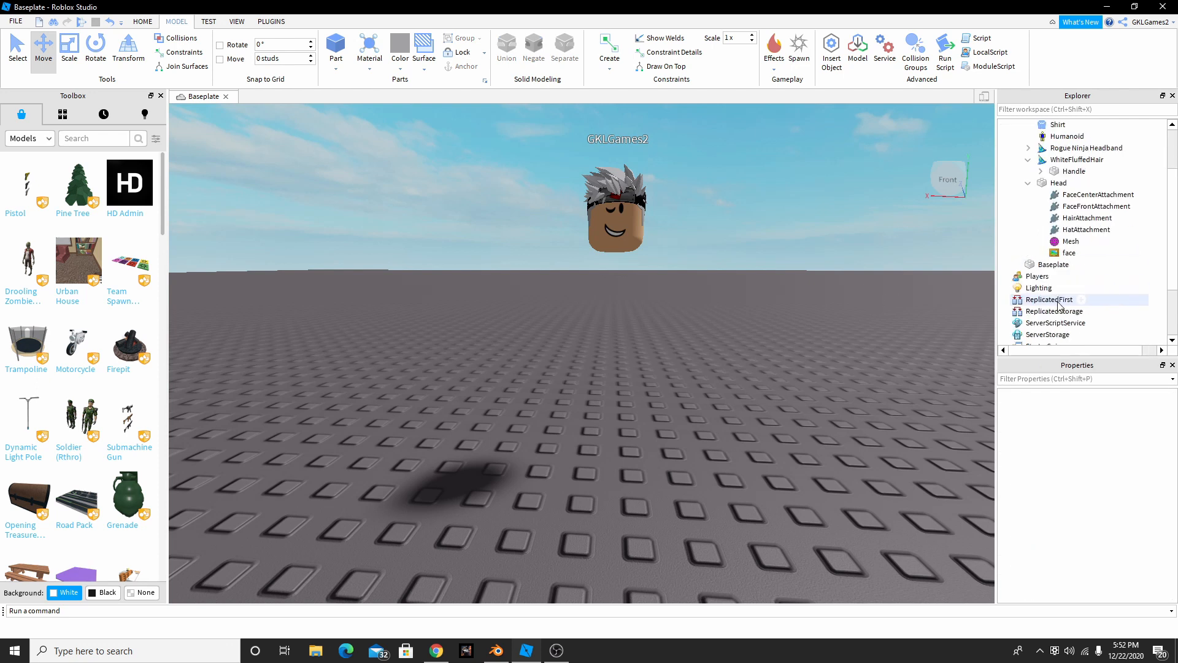
{"action": "left_click", "coordinate": [1054, 254]}
{"action": "key", "text": "Delete"}
Examine the faceless head with its white hair and ninja headband from several angles.
{"action": "right_click_drag", "start_coordinate": [786, 265], "coordinate": [787, 265]}
{"action": "key", "text": "w"}
{"action": "key", "text": "s"}
{"action": "key", "text": "w"}
{"action": "key", "text": "a"}
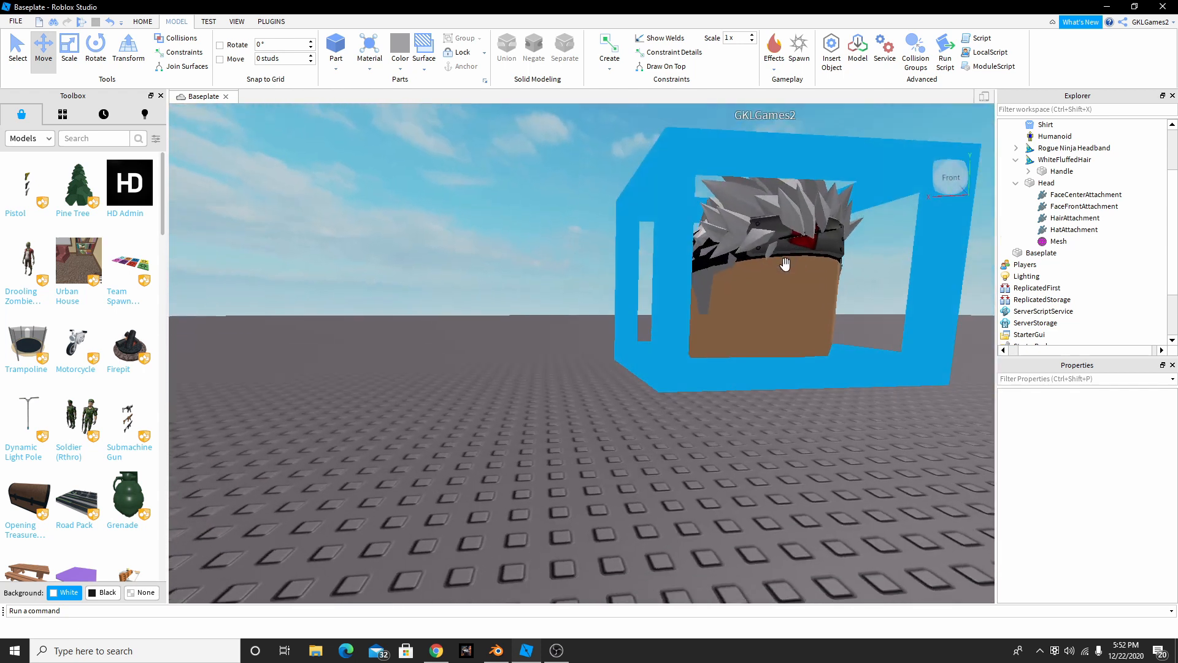
{"action": "key", "text": "d"}
{"action": "key", "text": "a"}
{"action": "right_click_drag", "start_coordinate": [774, 381], "coordinate": [794, 352]}
{"action": "key", "text": "d"}
{"action": "key", "text": "a"}
{"action": "key", "text": "s"}
{"action": "key", "text": "w"}
{"action": "key", "text": "s"}
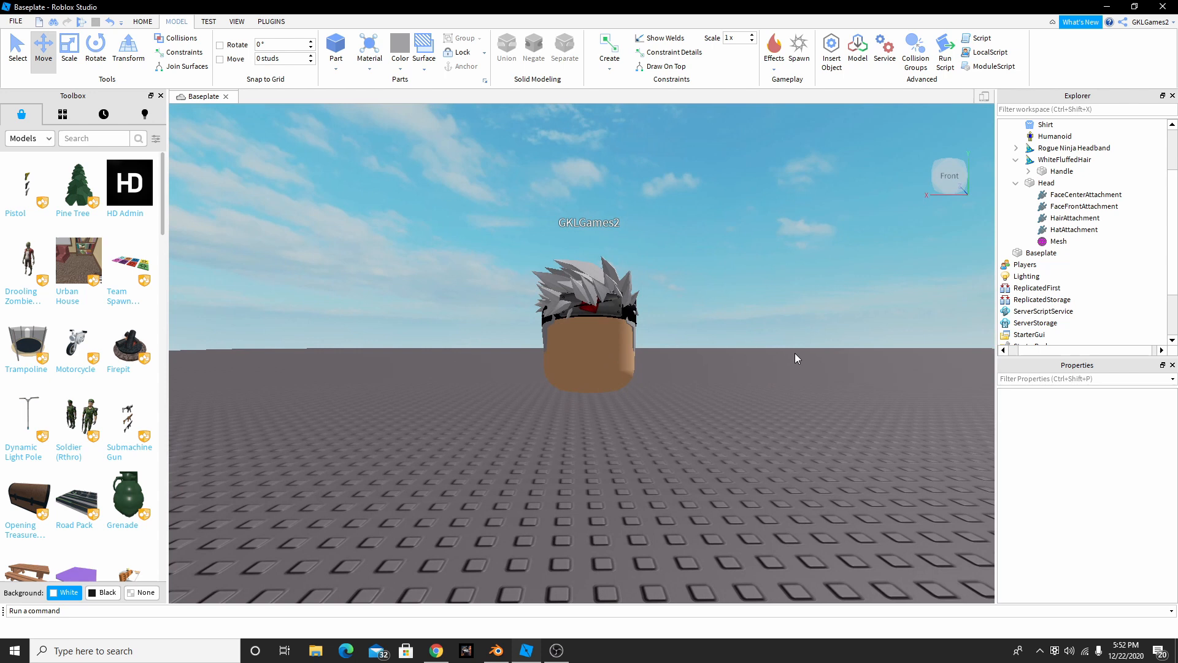
Export the stripped character model, consisting of the head, hair and headband, to a file in the project folder.
{"action": "double_click", "coordinate": [1031, 183]}
{"action": "scroll", "coordinate": [1031, 183], "scroll_direction": "up", "scroll_amount": 3}
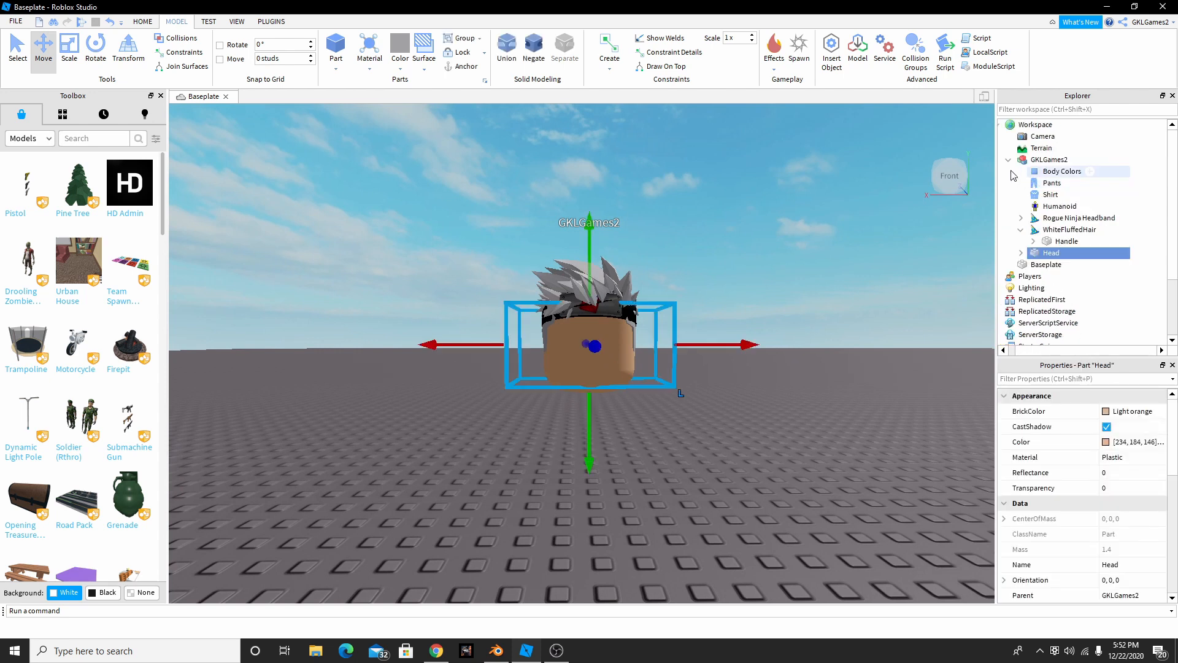
{"action": "left_click", "coordinate": [1016, 160]}
{"action": "right_click", "coordinate": [1063, 160]}
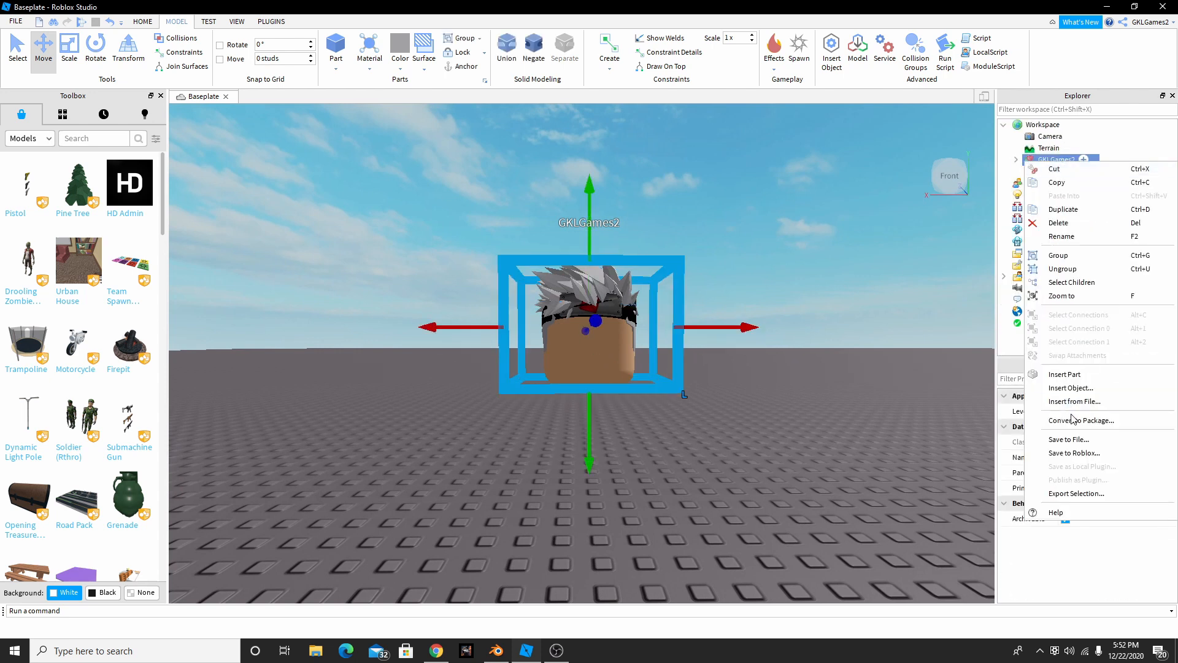
{"action": "left_click", "coordinate": [1077, 493]}
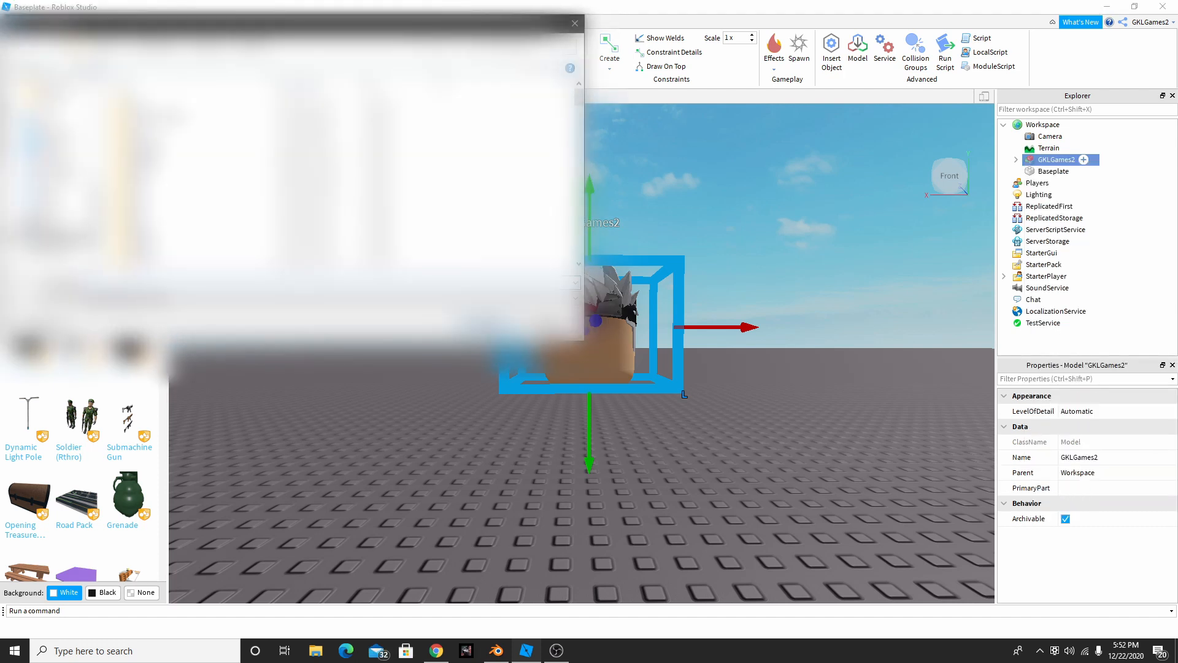
{"action": "scroll", "coordinate": [306, 198], "scroll_direction": "down", "scroll_amount": 7}
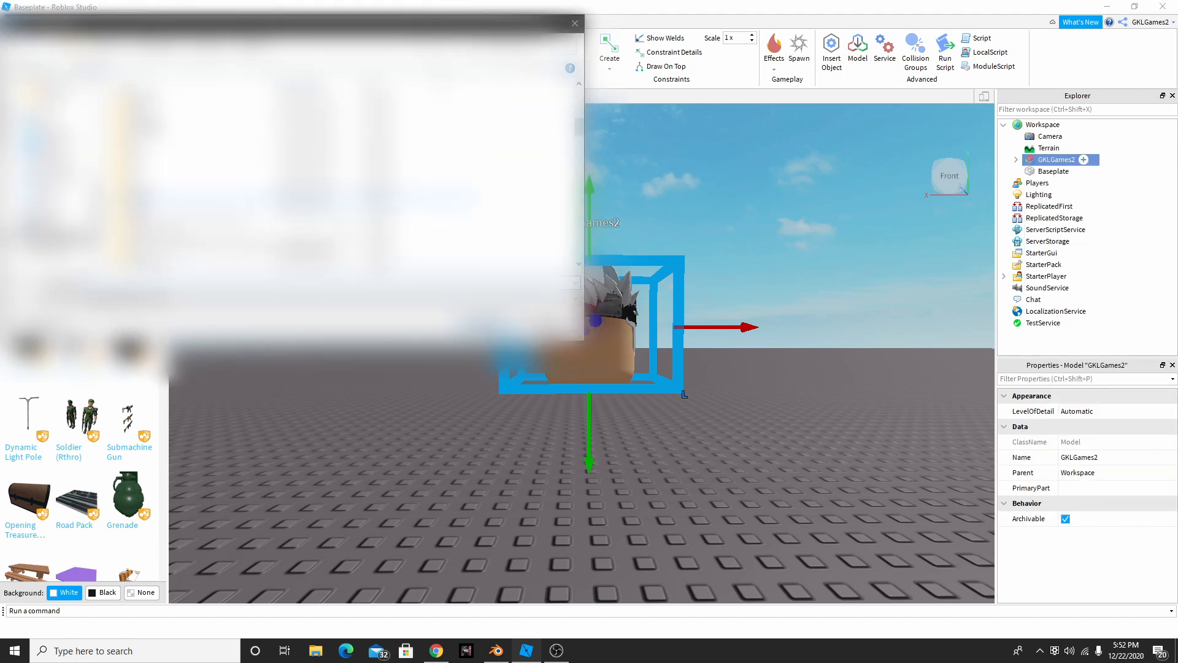
{"action": "left_click", "coordinate": [49, 223]}
{"action": "scroll", "coordinate": [307, 185], "scroll_direction": "down", "scroll_amount": 3}
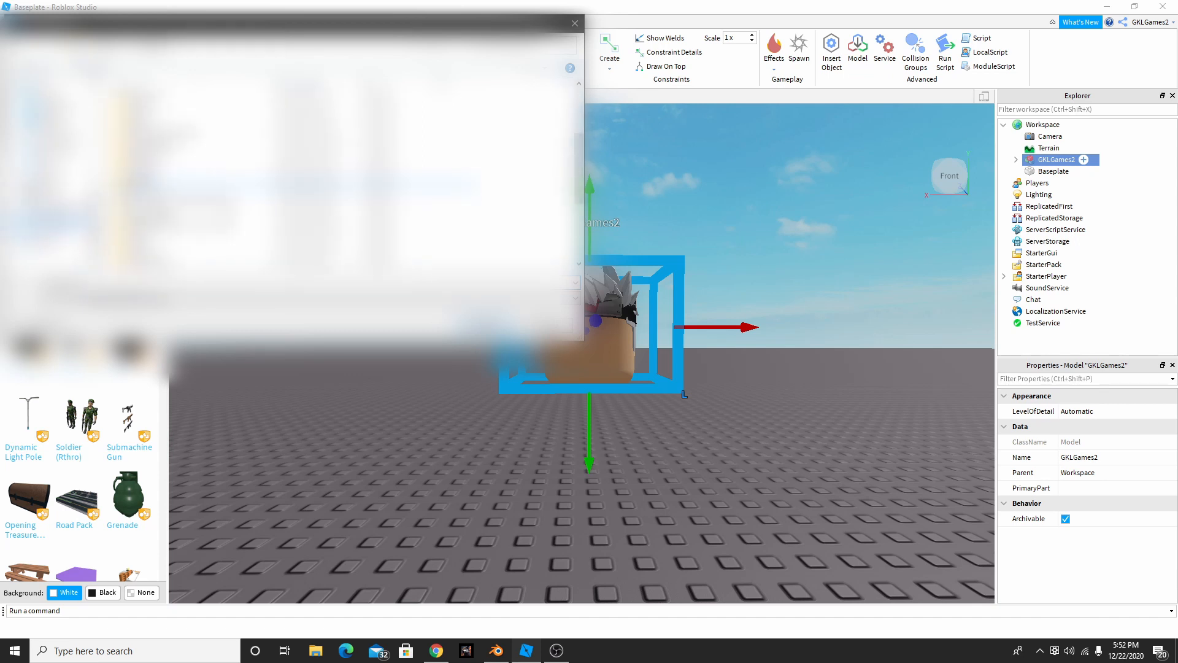
{"action": "scroll", "coordinate": [166, 182], "scroll_direction": "down", "scroll_amount": 4}
{"action": "double_click", "coordinate": [165, 158]}
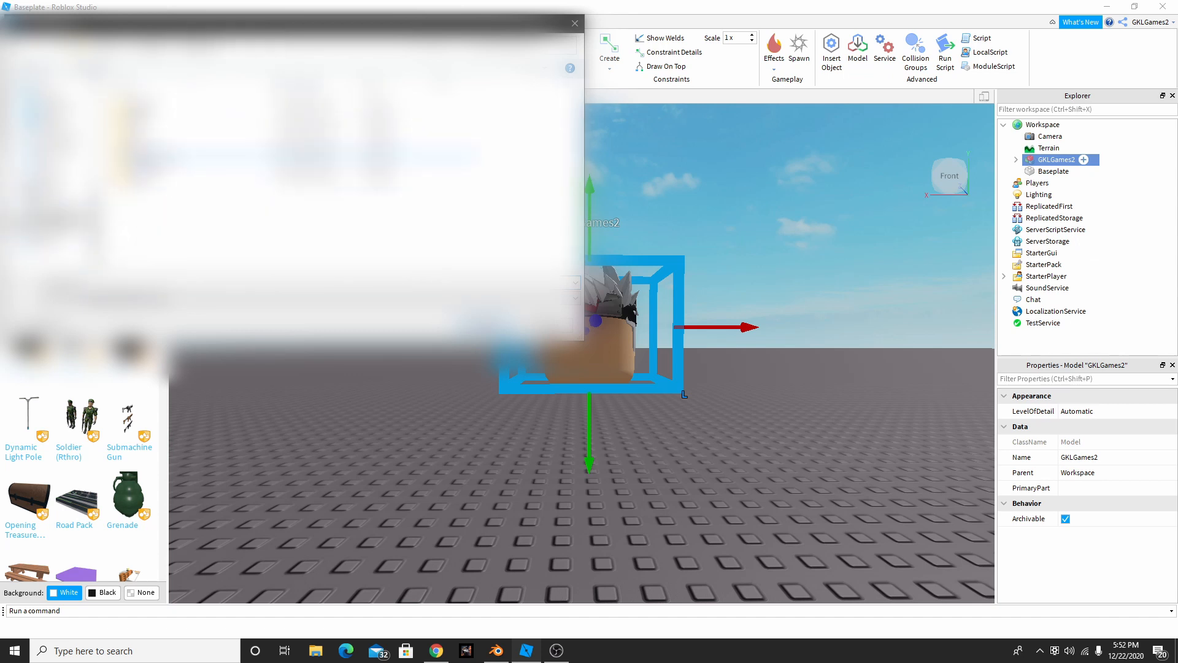
{"action": "double_click", "coordinate": [155, 115]}
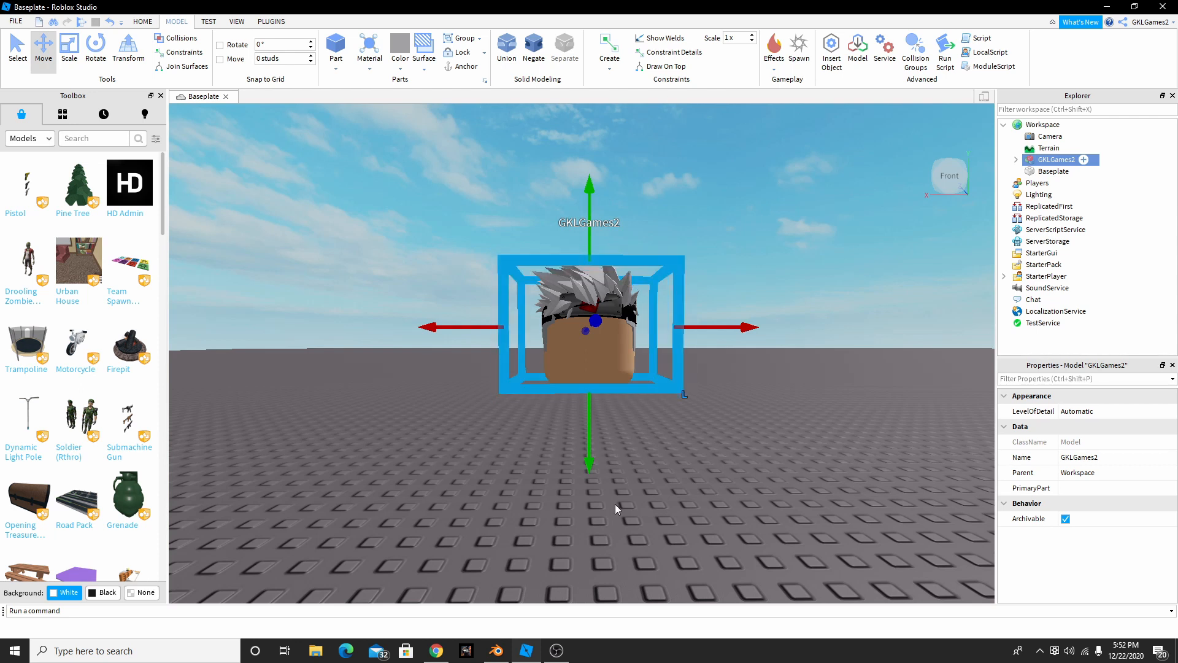
{"action": "left_click", "coordinate": [777, 287]}
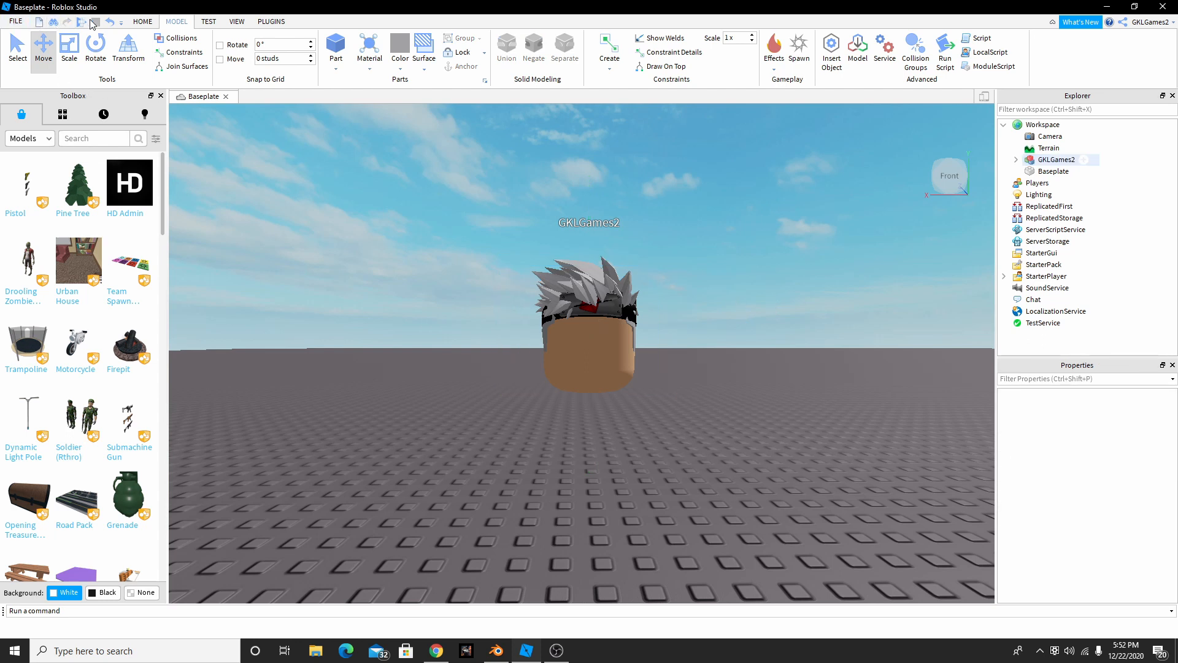
Undo all the deletions and the loading of the character until the workspace holds only the baseplate.
{"action": "left_click", "coordinate": [115, 22]}
{"action": "left_click", "coordinate": [114, 22]}
{"action": "left_click", "coordinate": [115, 21]}
{"action": "left_click", "coordinate": [115, 22]}
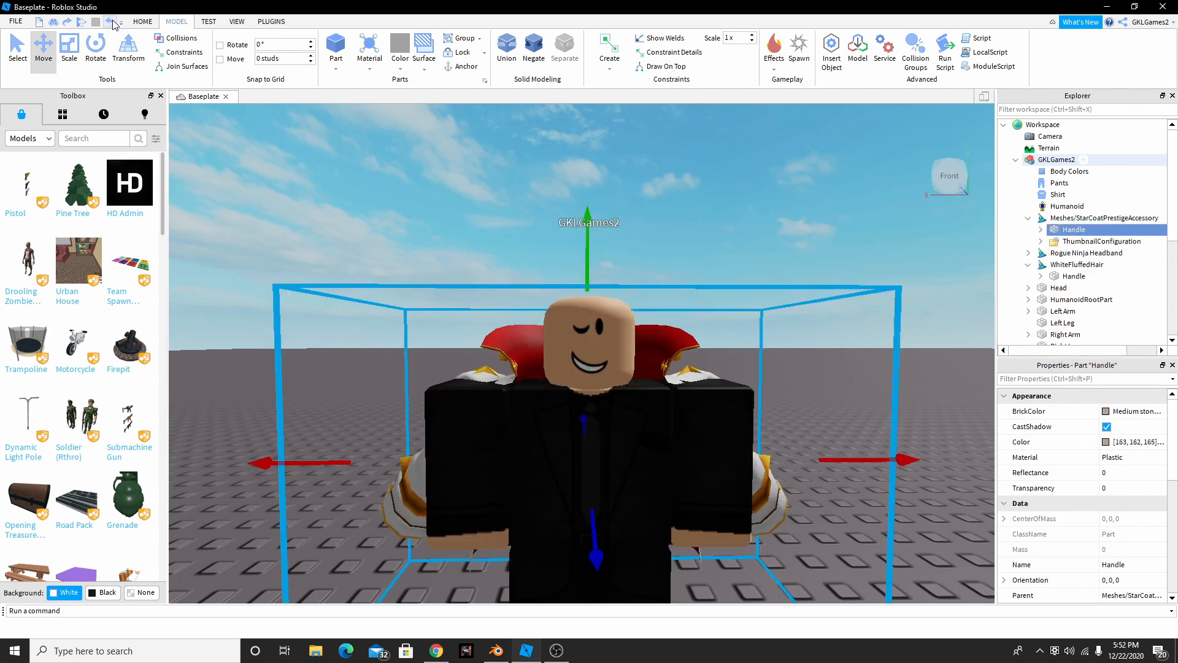
{"action": "left_click", "coordinate": [114, 22]}
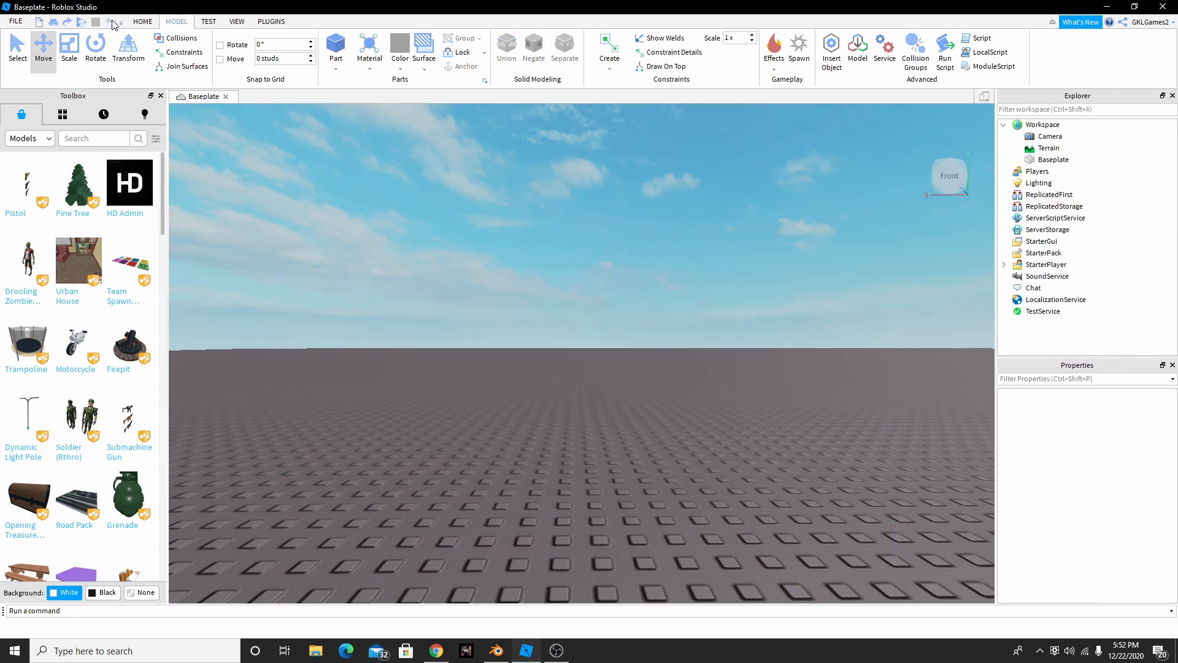
{"action": "left_click", "coordinate": [67, 22]}
{"action": "left_click", "coordinate": [66, 25]}
{"action": "left_click", "coordinate": [559, 136]}
{"action": "scroll", "coordinate": [574, 299], "scroll_direction": "down", "scroll_amount": 5}
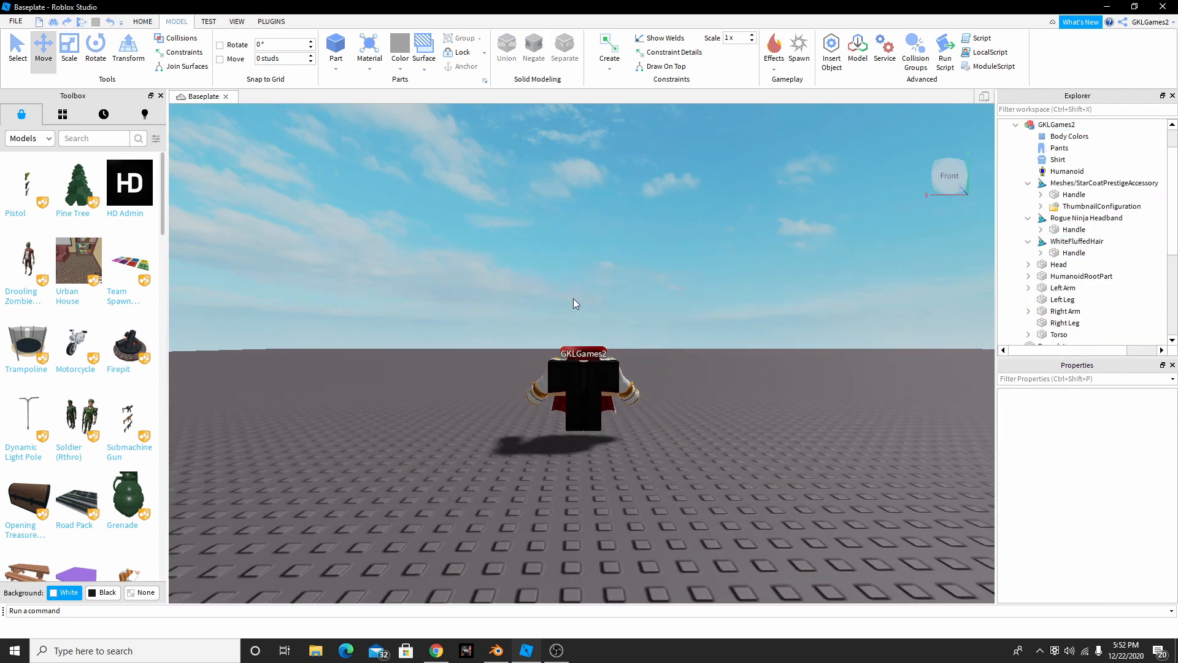
{"action": "right_click_drag", "start_coordinate": [582, 402], "coordinate": [585, 356]}
{"action": "right_click", "coordinate": [585, 356]}
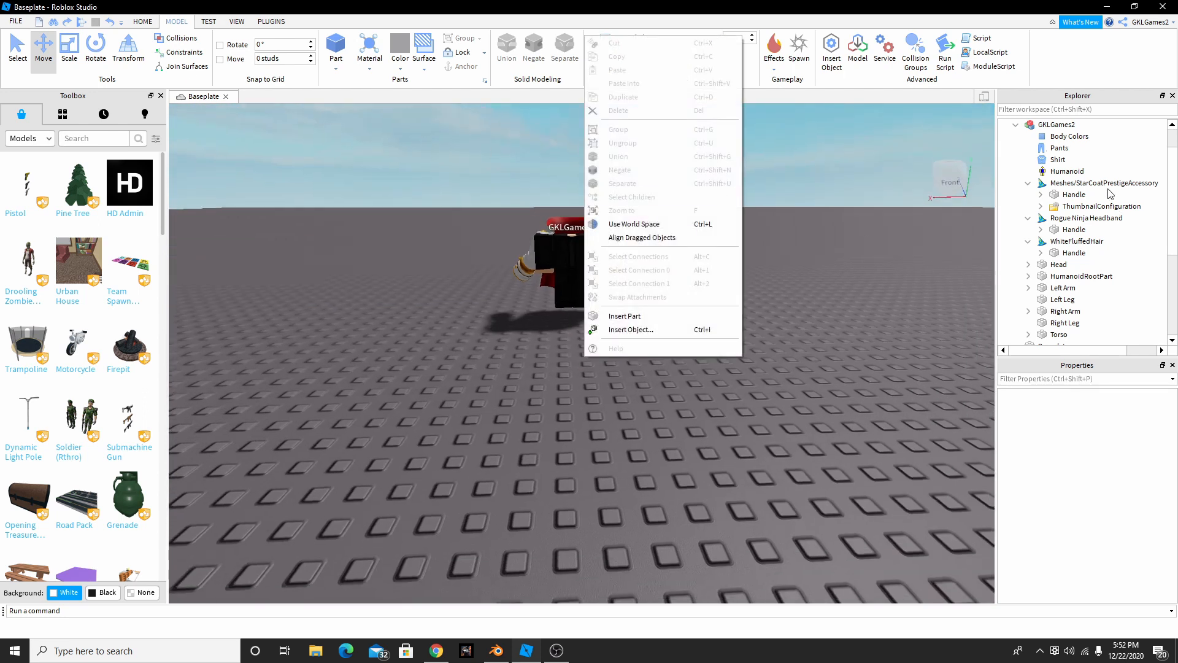
{"action": "left_click", "coordinate": [1062, 125]}
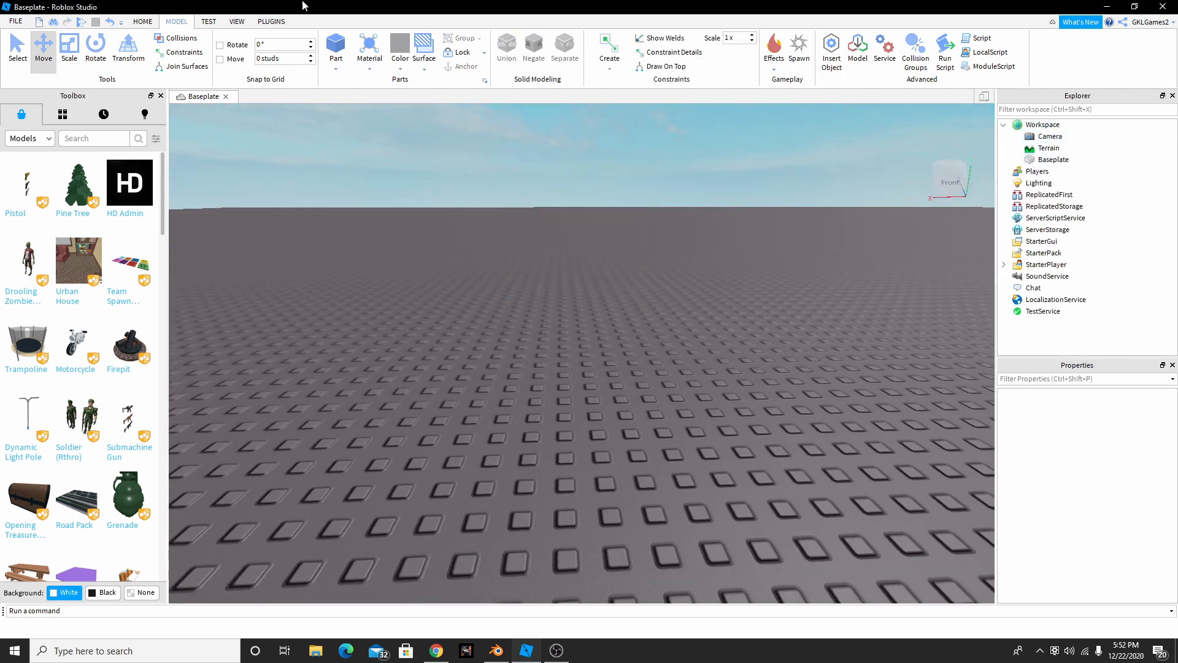
Load the signed-in account's character again with the Load Character plugin, spawning it as an R6 rig.
{"action": "left_click", "coordinate": [271, 22]}
{"action": "left_click", "coordinate": [115, 58]}
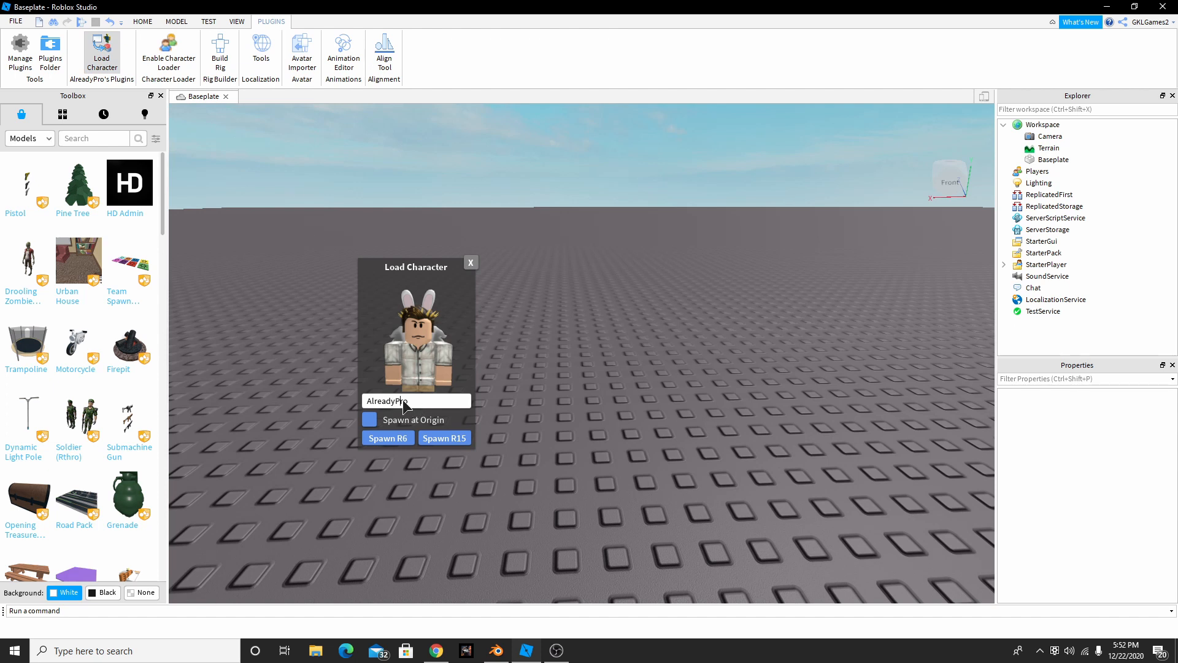
{"action": "key", "text": "BackSpace"}
{"action": "key", "text": "BackSpace"}
{"action": "key", "text": "BackSpace"}
{"action": "key", "text": "BackSpace"}
{"action": "key", "text": "BackSpace"}
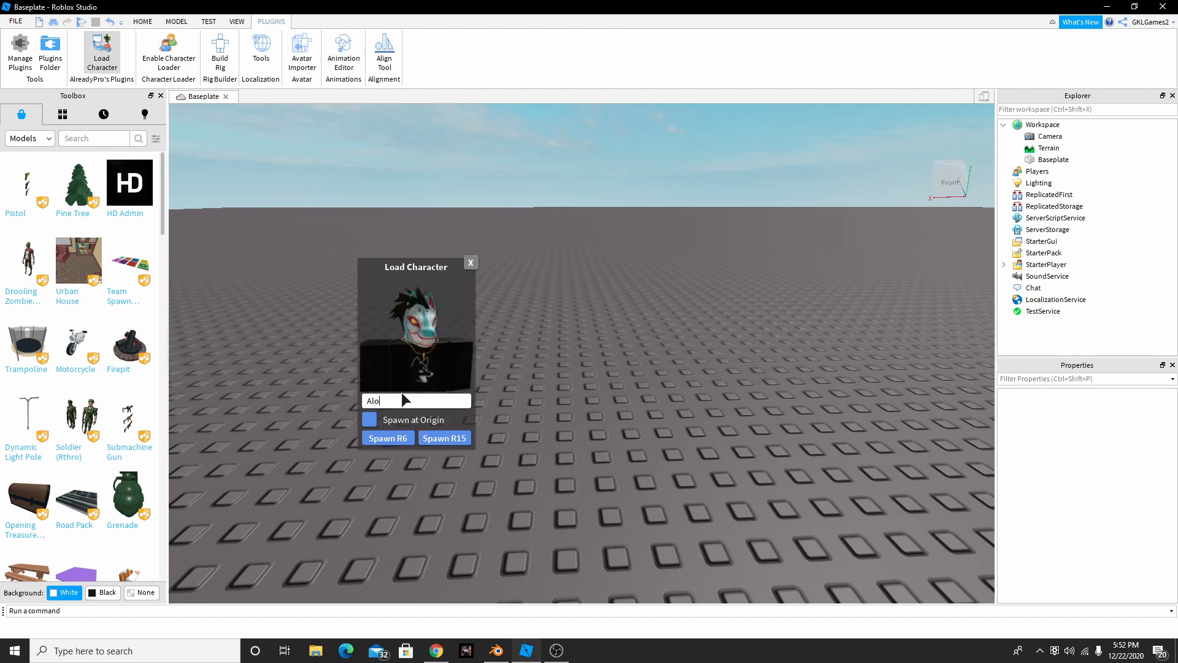
{"action": "type", "text": "GKLG"}
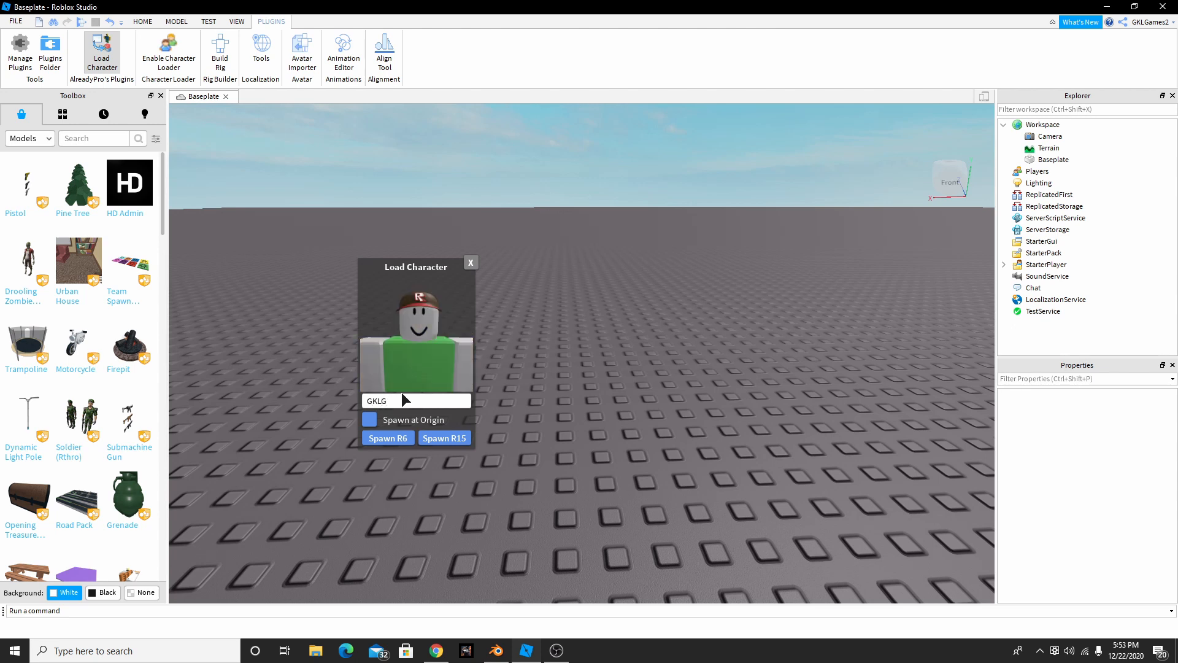
{"action": "type", "text": "ames2"}
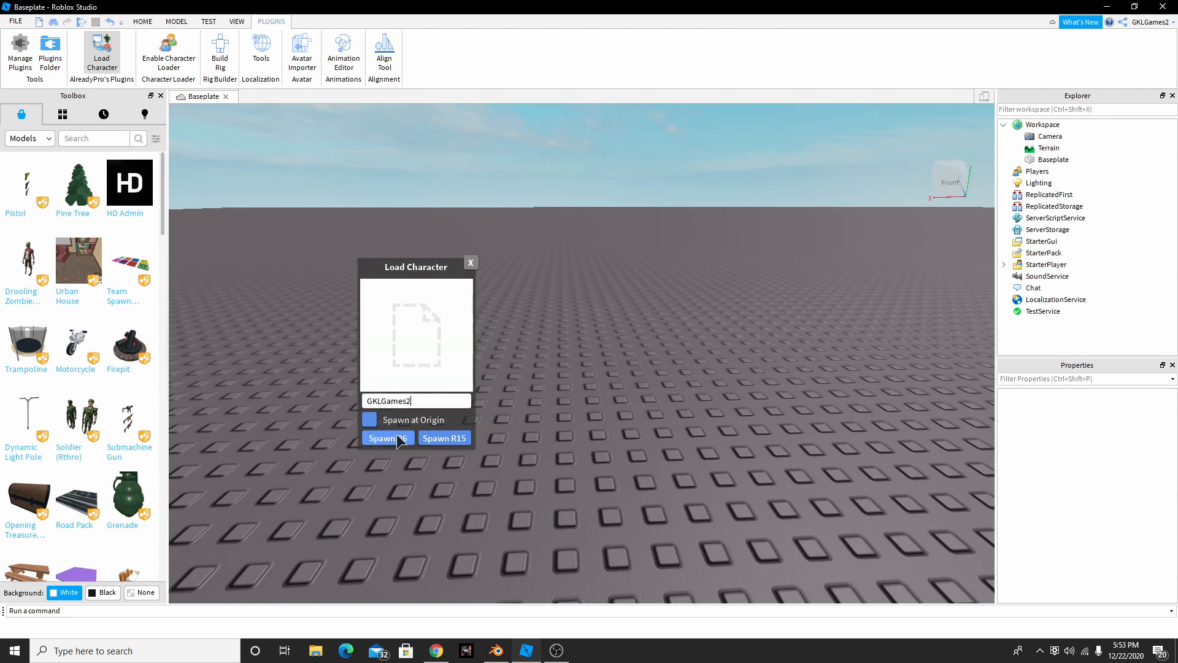
{"action": "left_click", "coordinate": [399, 439]}
{"action": "left_click", "coordinate": [471, 263]}
Examine the freshly spawned character from several angles and distances.
{"action": "right_click", "coordinate": [799, 244]}
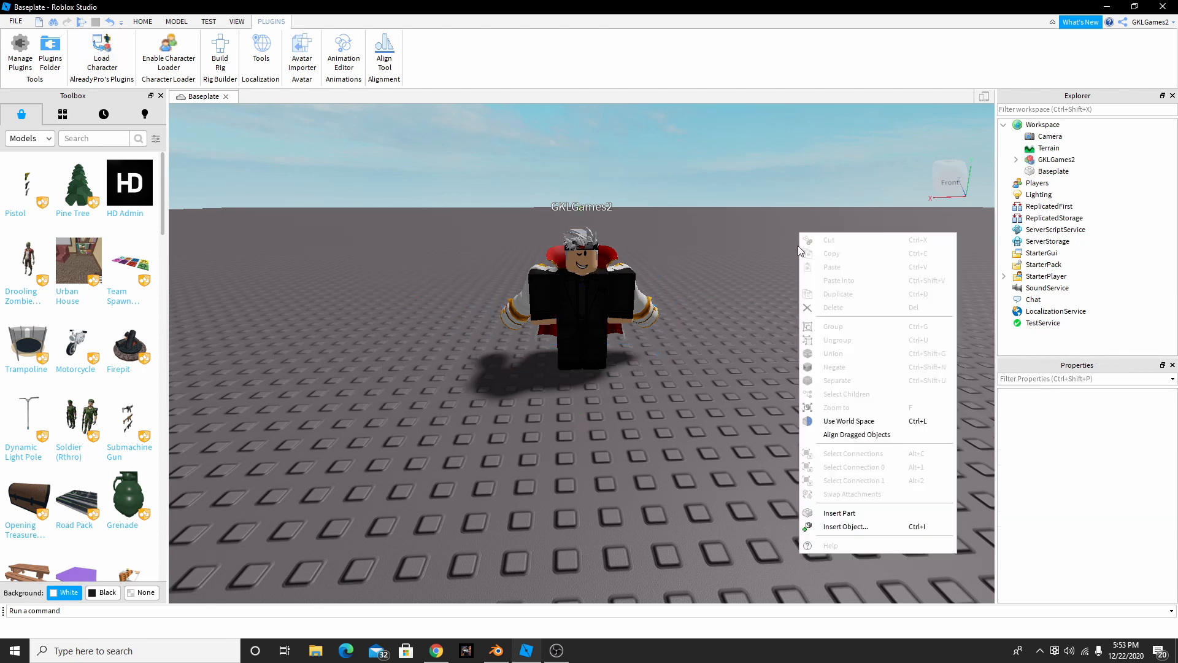
{"action": "right_click", "coordinate": [781, 262]}
{"action": "right_click_drag", "start_coordinate": [761, 279], "coordinate": [768, 302]}
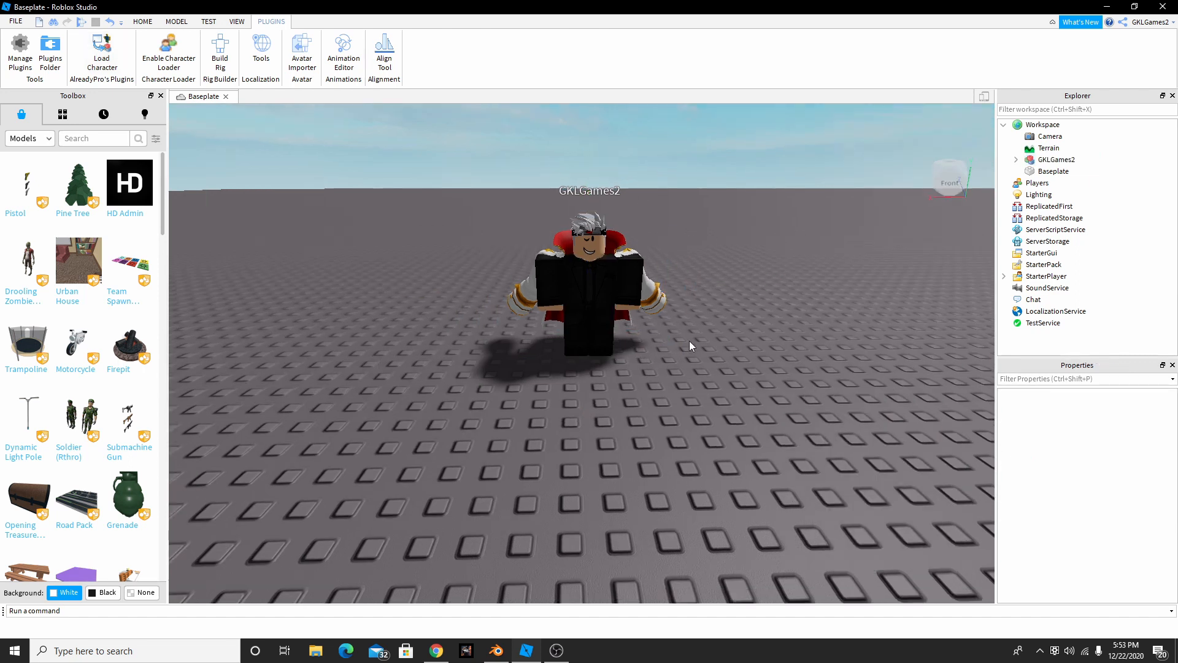
{"action": "right_click_drag", "start_coordinate": [690, 345], "coordinate": [705, 379]}
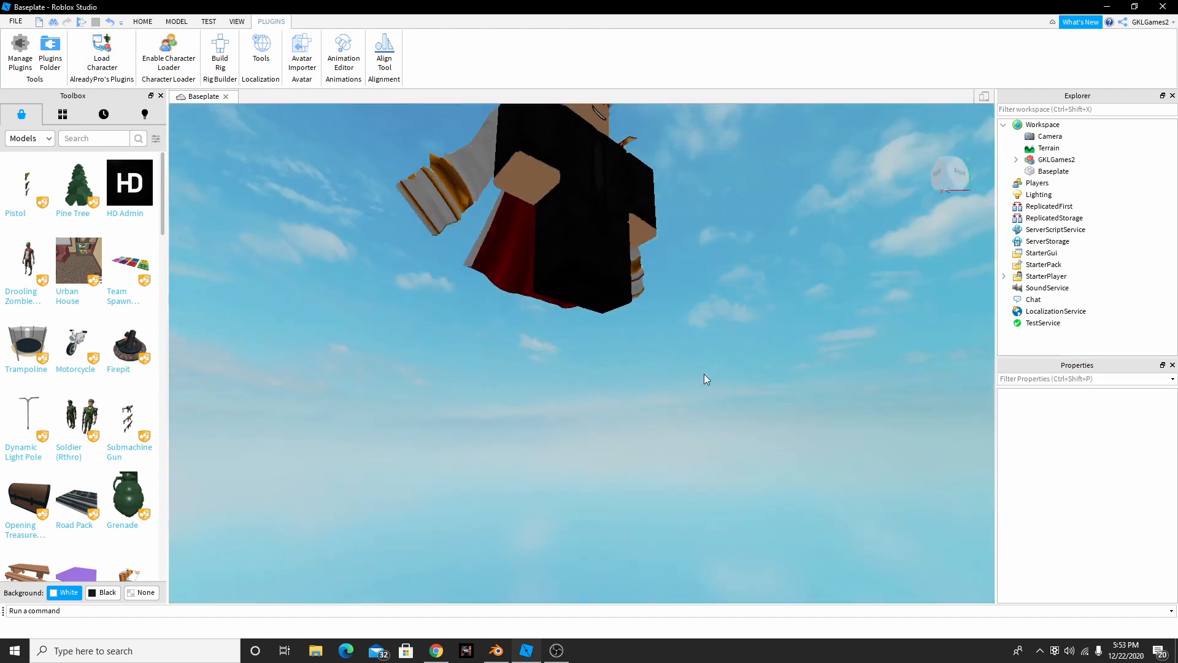
{"action": "key", "text": "s"}
{"action": "key", "text": "d"}
{"action": "right_click_drag", "start_coordinate": [645, 340], "coordinate": [584, 299]}
{"action": "right_click_drag", "start_coordinate": [831, 363], "coordinate": [831, 362]}
{"action": "key", "text": "w"}
{"action": "right_click_drag", "start_coordinate": [851, 448], "coordinate": [851, 448]}
{"action": "right_click_drag", "start_coordinate": [750, 301], "coordinate": [750, 301]}
{"action": "key", "text": "w"}
{"action": "right_click", "coordinate": [750, 300]}
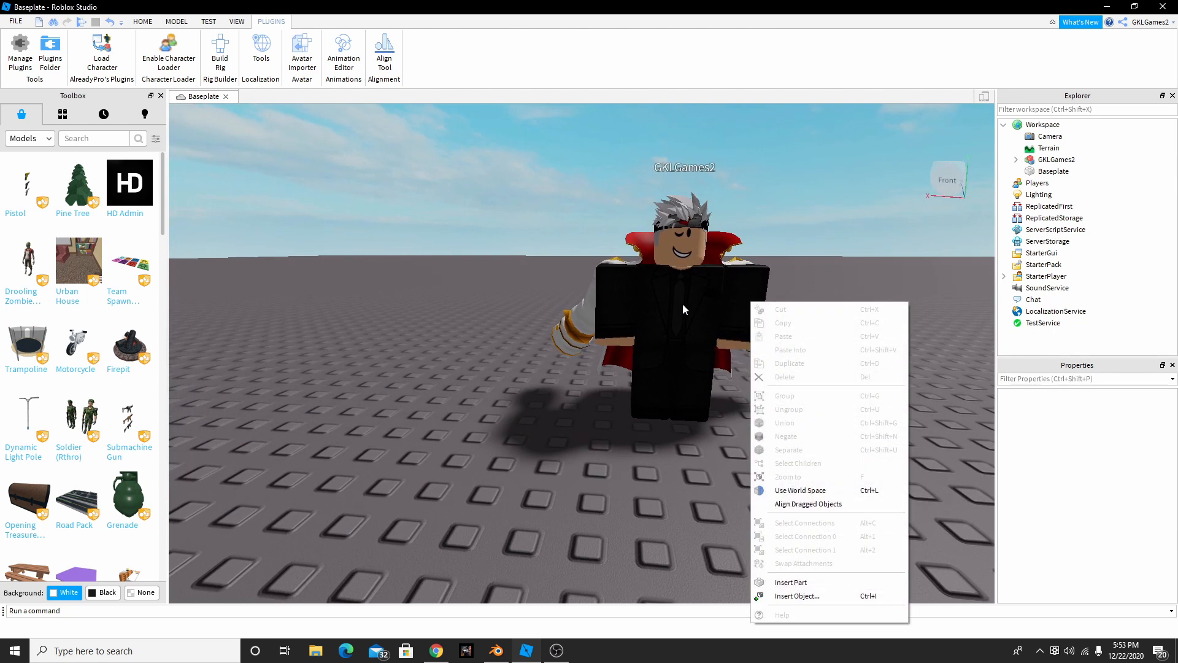
Rotate the character's Left Arm forward and inward, to an orientation of about 87, 0, 30.
{"action": "left_click", "coordinate": [683, 305]}
{"action": "left_click", "coordinate": [1044, 160]}
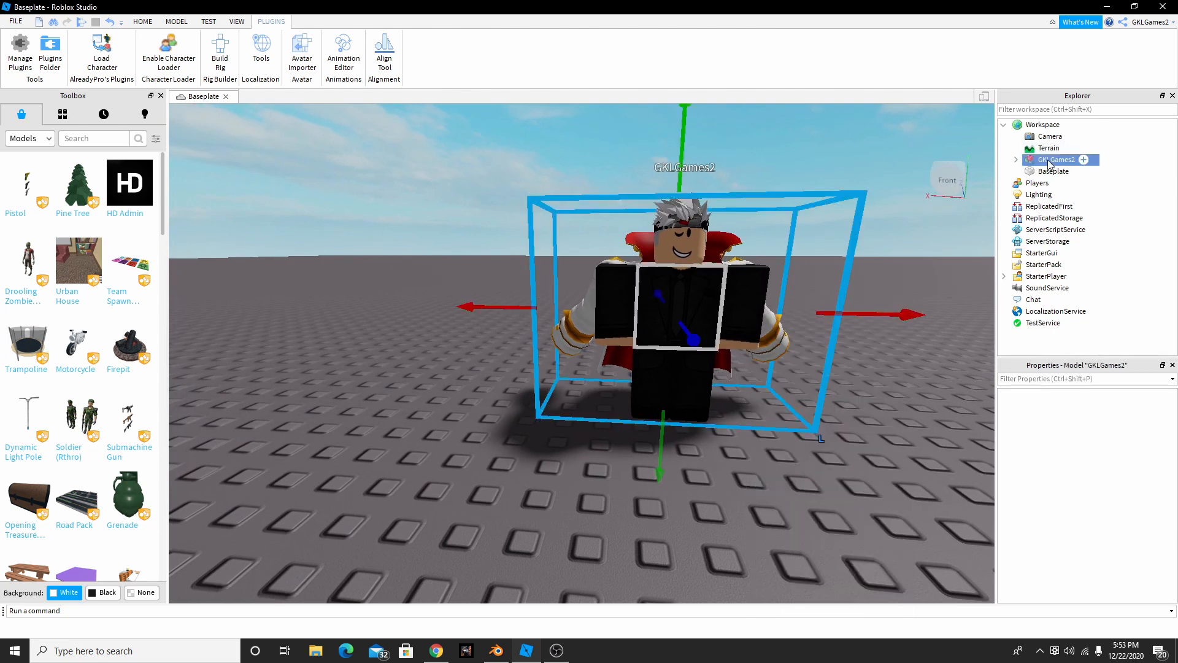
{"action": "left_click", "coordinate": [1016, 161]}
{"action": "left_click", "coordinate": [1063, 289]}
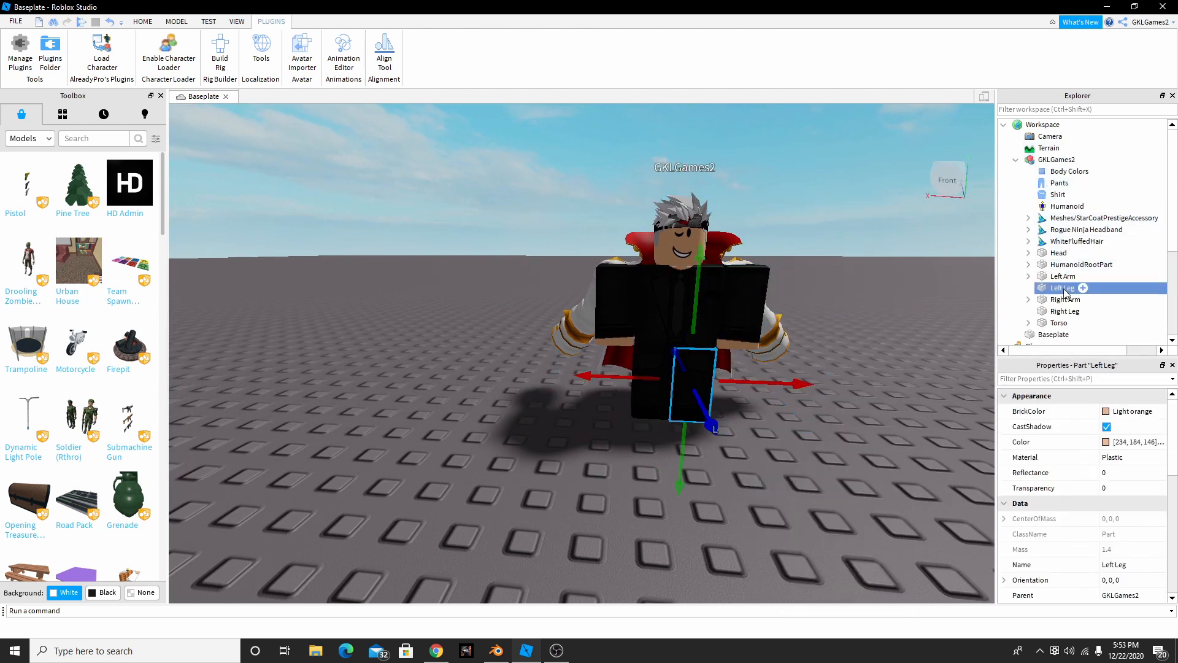
{"action": "left_click", "coordinate": [1071, 265]}
{"action": "left_click", "coordinate": [1049, 276]}
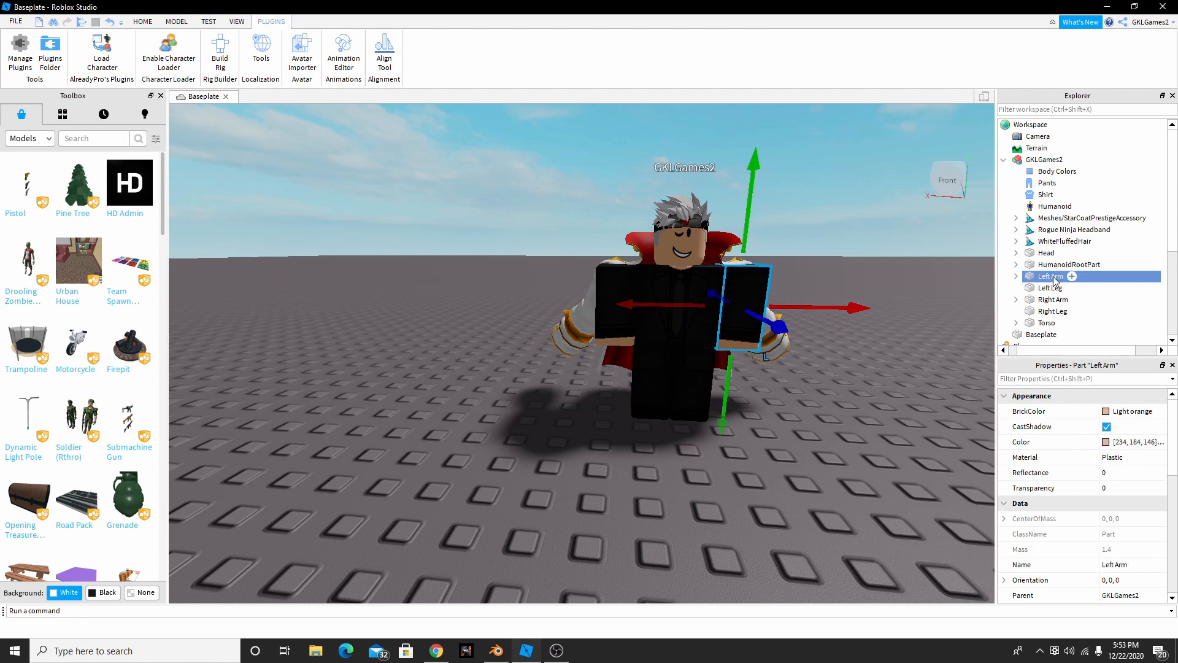
{"action": "left_click", "coordinate": [1046, 275]}
{"action": "key", "text": "Return"}
{"action": "left_click", "coordinate": [164, 22]}
{"action": "left_click", "coordinate": [149, 23]}
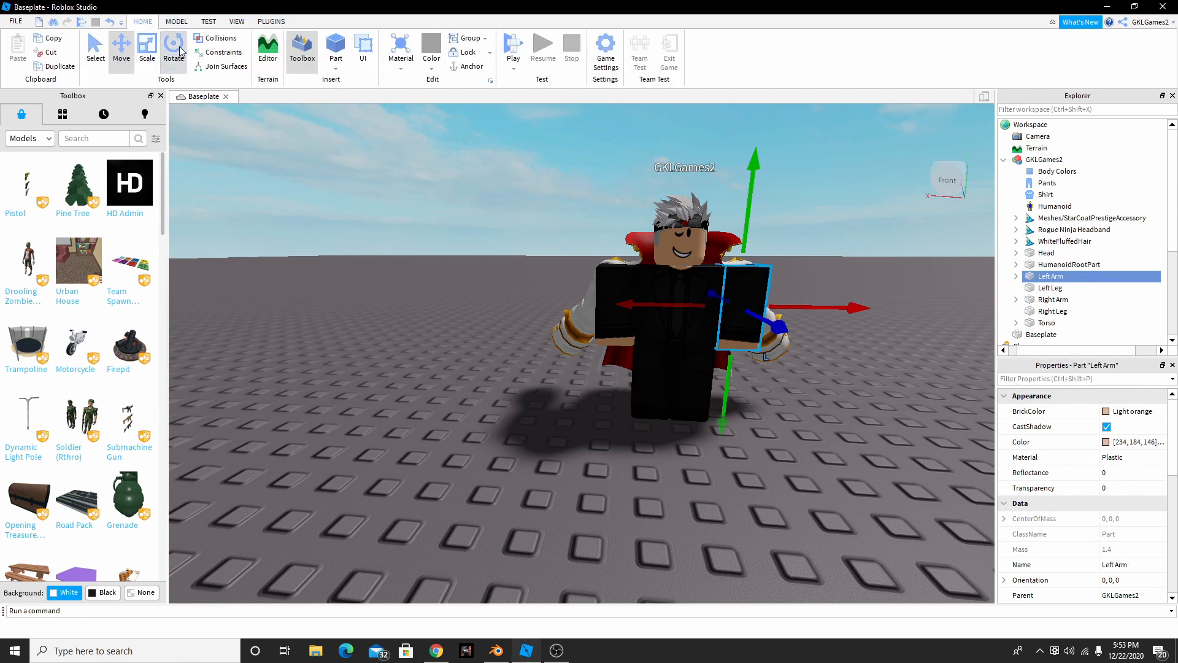
{"action": "left_click", "coordinate": [173, 48]}
{"action": "left_click_drag", "start_coordinate": [761, 345], "coordinate": [767, 182]}
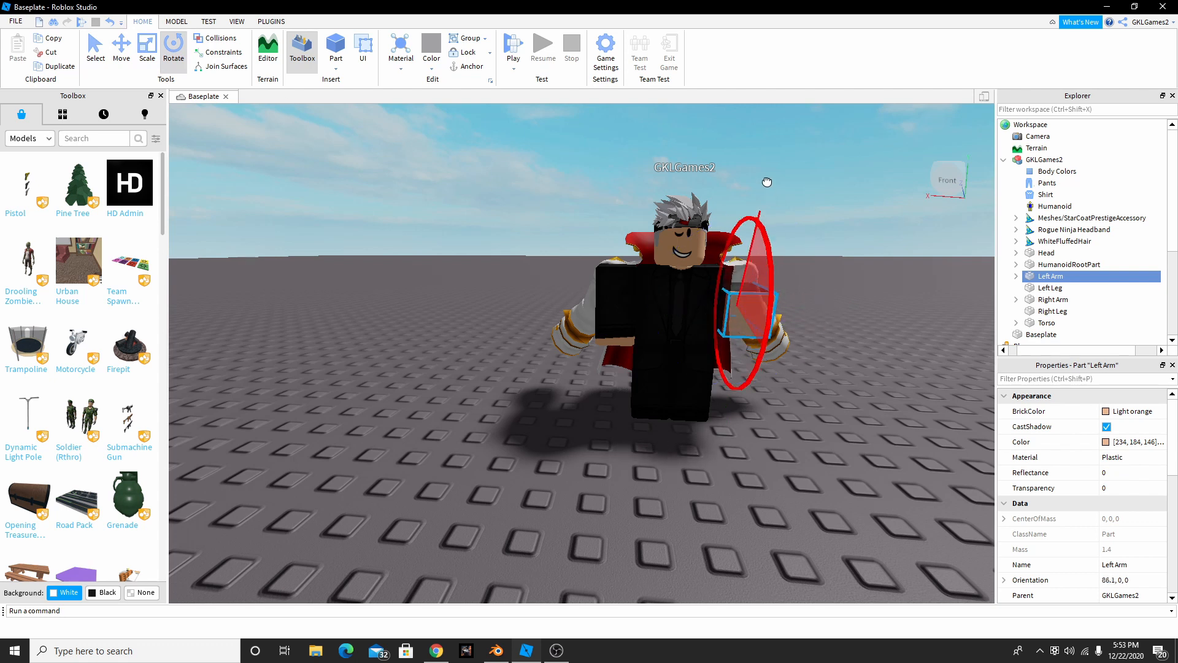
{"action": "left_click_drag", "start_coordinate": [791, 330], "coordinate": [751, 326]}
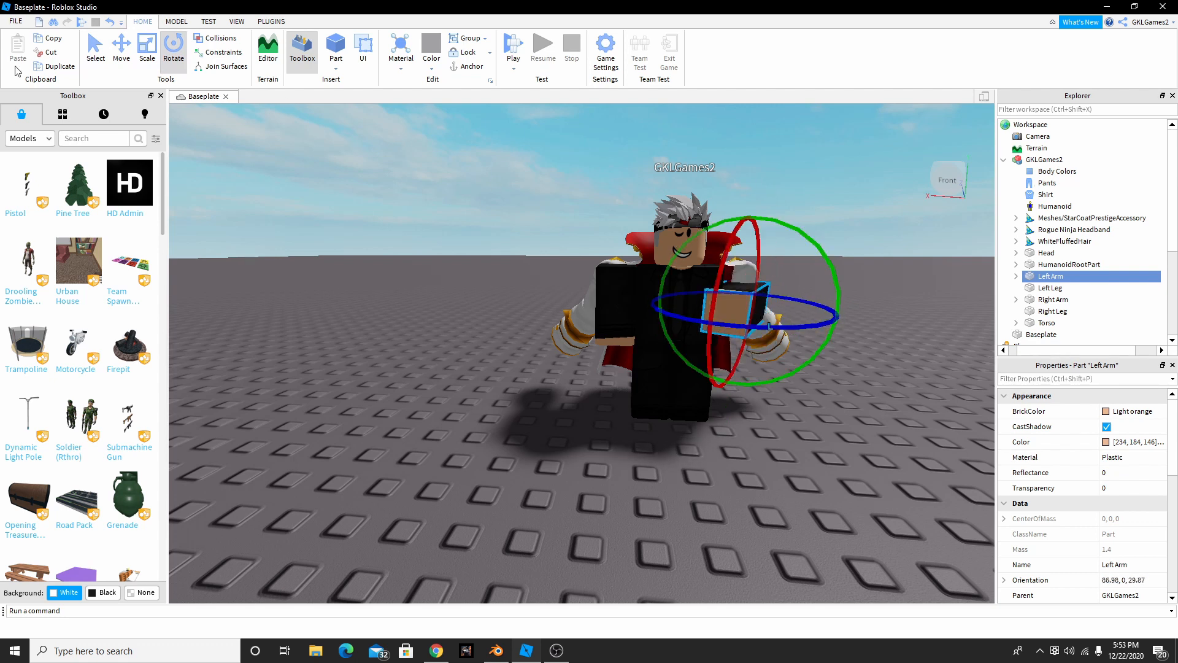
Move the rotated Left Arm up to shoulder height and adjust its depth against the torso.
{"action": "left_click", "coordinate": [122, 49]}
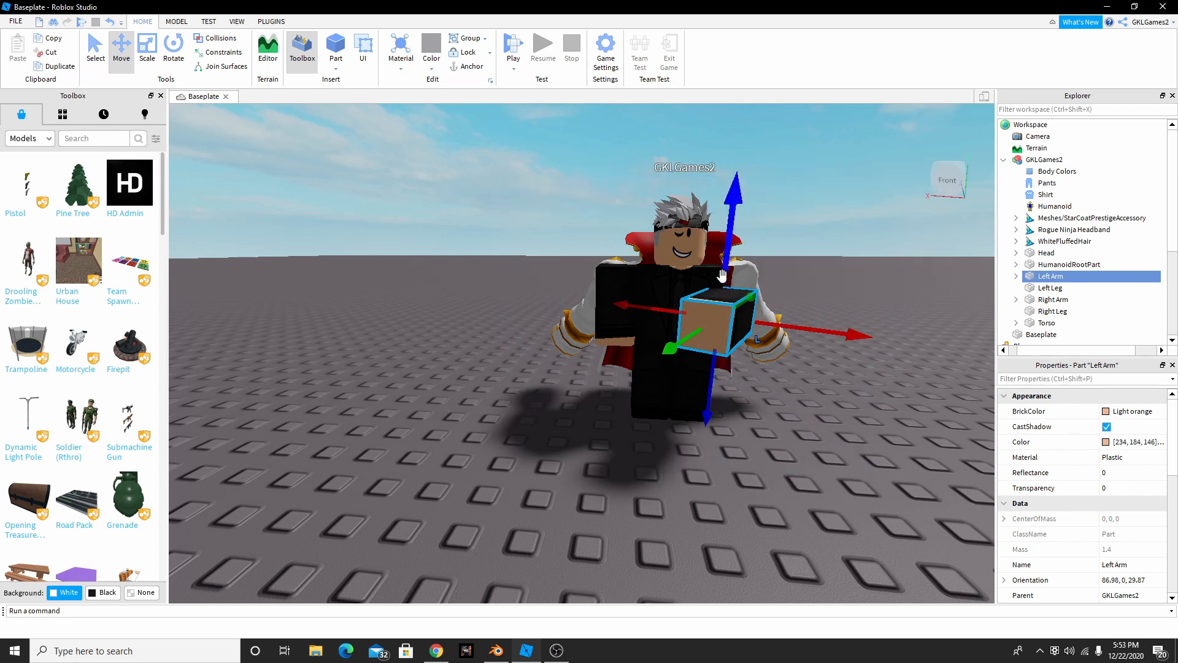
{"action": "left_click_drag", "start_coordinate": [728, 249], "coordinate": [731, 231]}
{"action": "left_click_drag", "start_coordinate": [696, 313], "coordinate": [705, 306]}
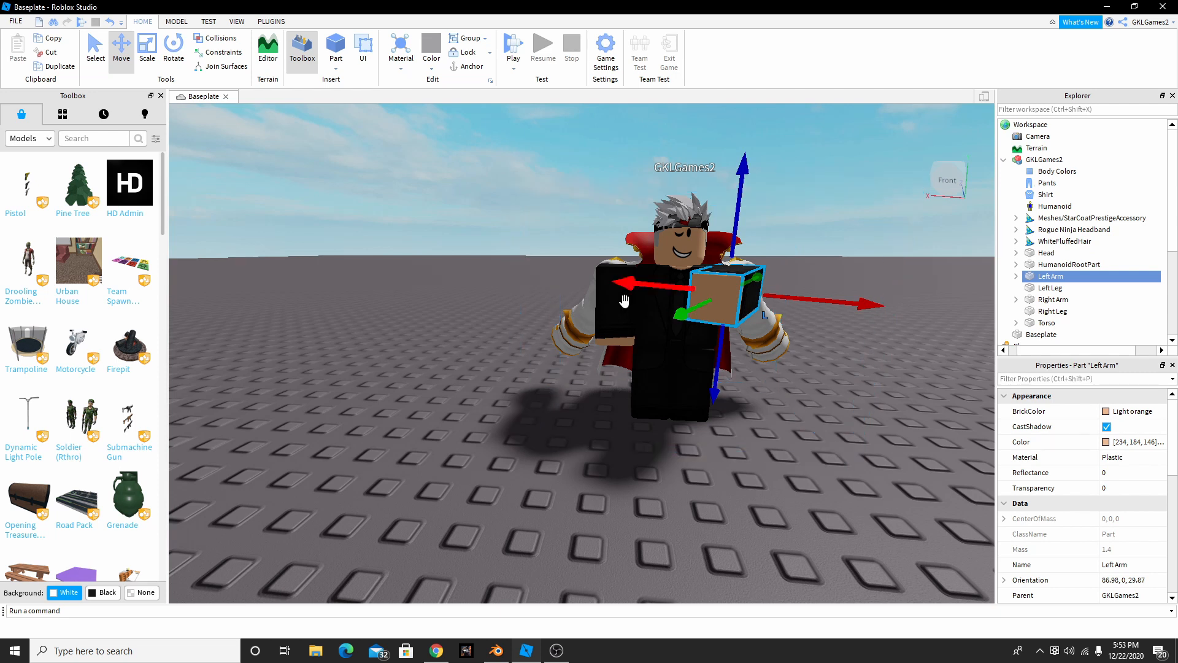
{"action": "left_click", "coordinate": [631, 347]}
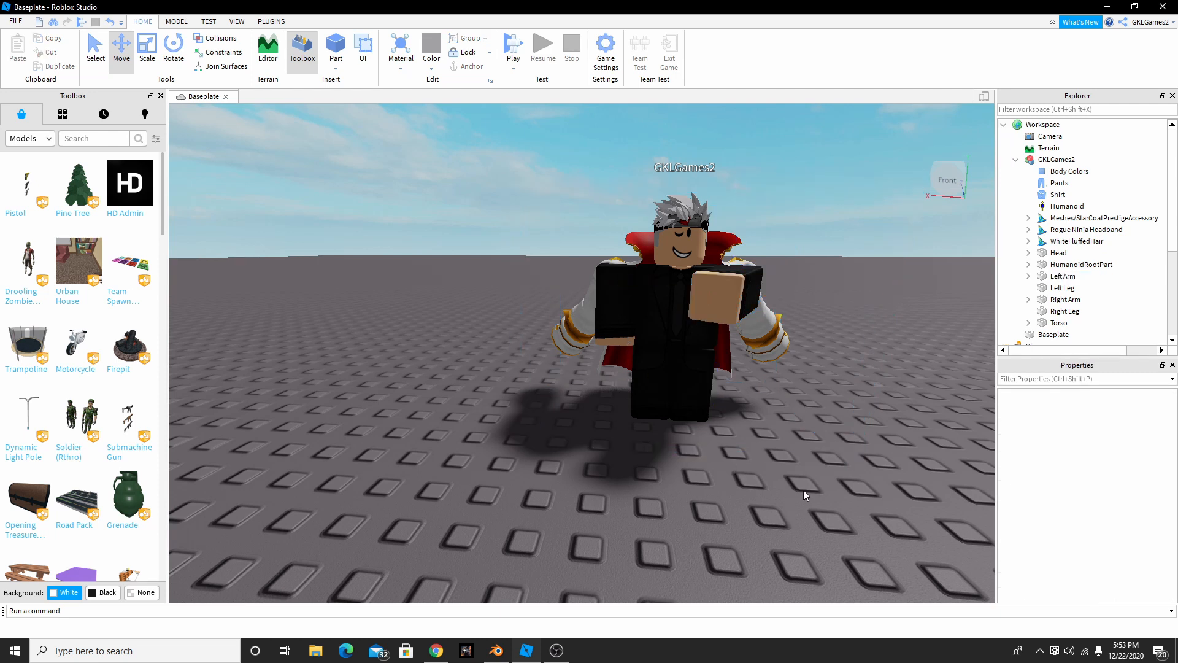
Examine the character's raised left arm up close from a lower side angle.
{"action": "right_click_drag", "start_coordinate": [804, 490], "coordinate": [796, 483]}
{"action": "key", "text": "d"}
{"action": "key", "text": "w"}
{"action": "key", "text": "a"}
{"action": "key", "text": "w"}
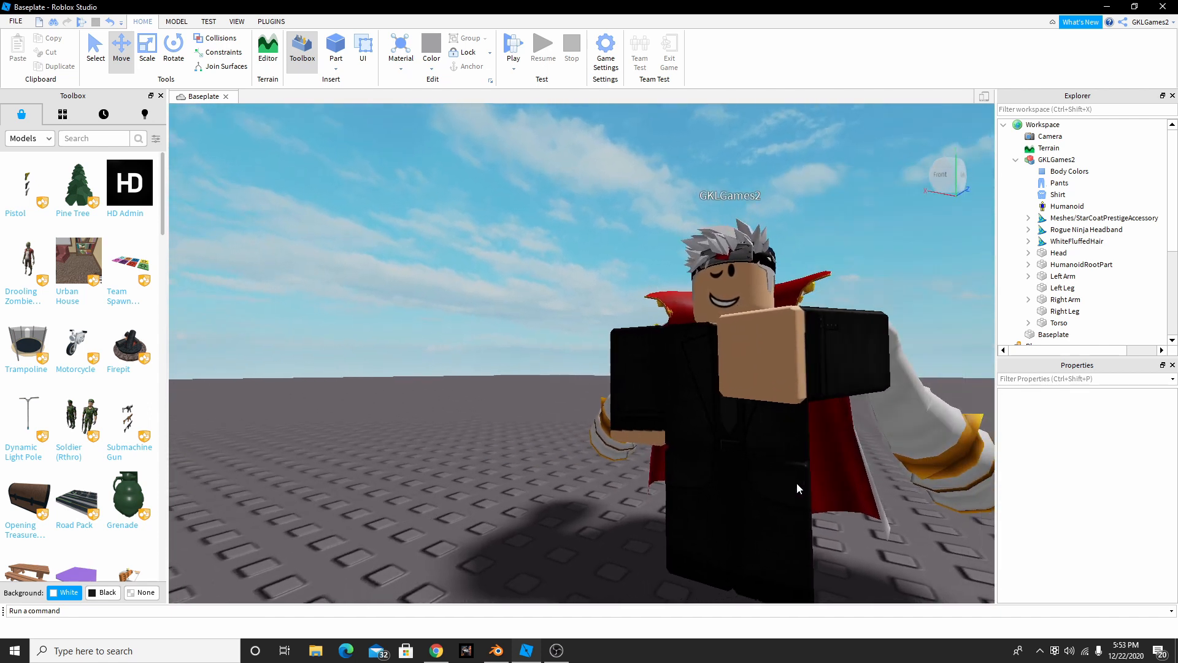
{"action": "right_click", "coordinate": [797, 482]}
{"action": "left_click", "coordinate": [595, 500]}
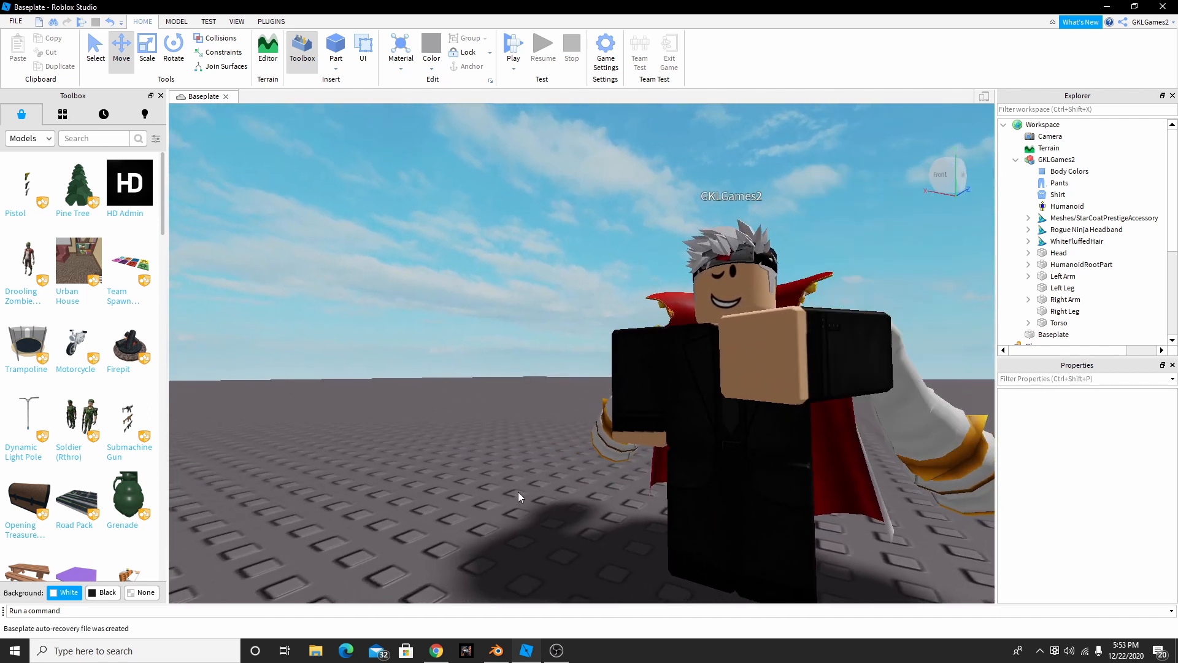
Expand the character's Head in the model hierarchy and select its face decal to show its texture properties.
{"action": "left_click", "coordinate": [717, 358]}
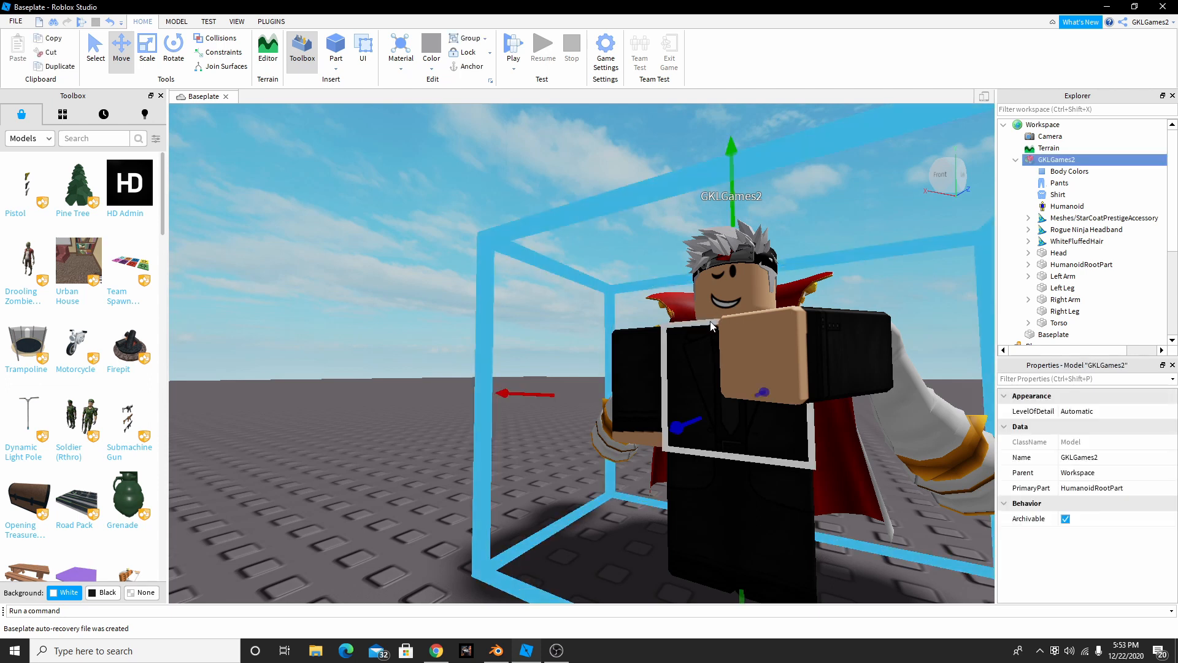
{"action": "scroll", "coordinate": [1038, 233], "scroll_direction": "down", "scroll_amount": 1}
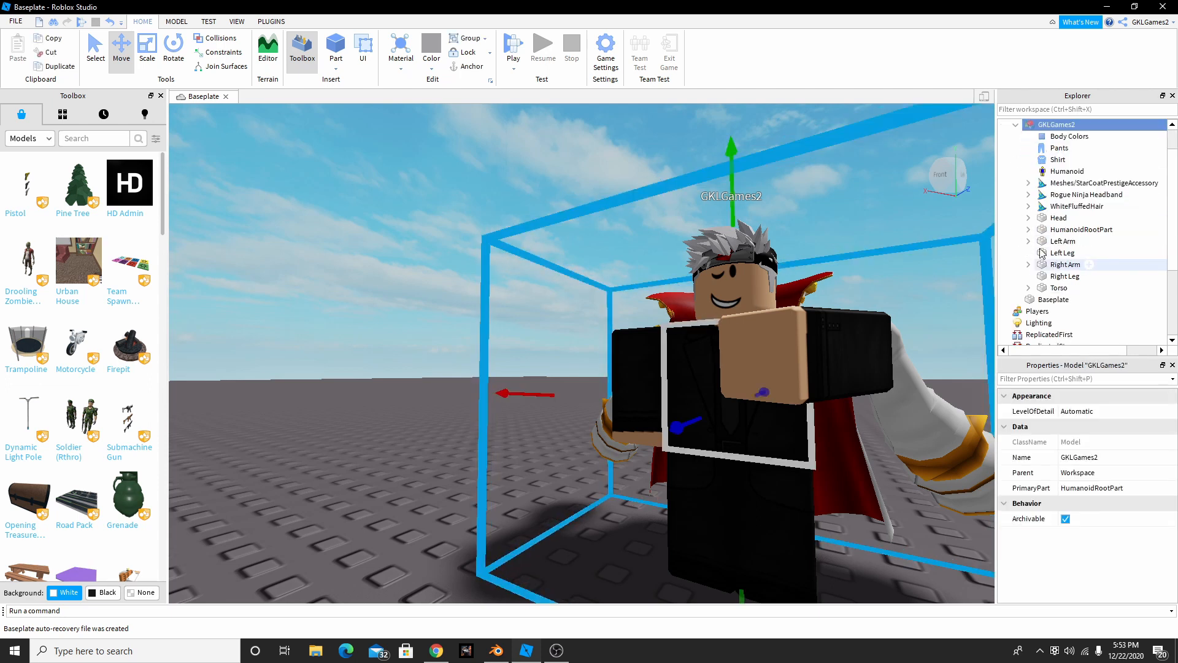
{"action": "left_click", "coordinate": [1028, 218]}
{"action": "left_click", "coordinate": [1068, 288]}
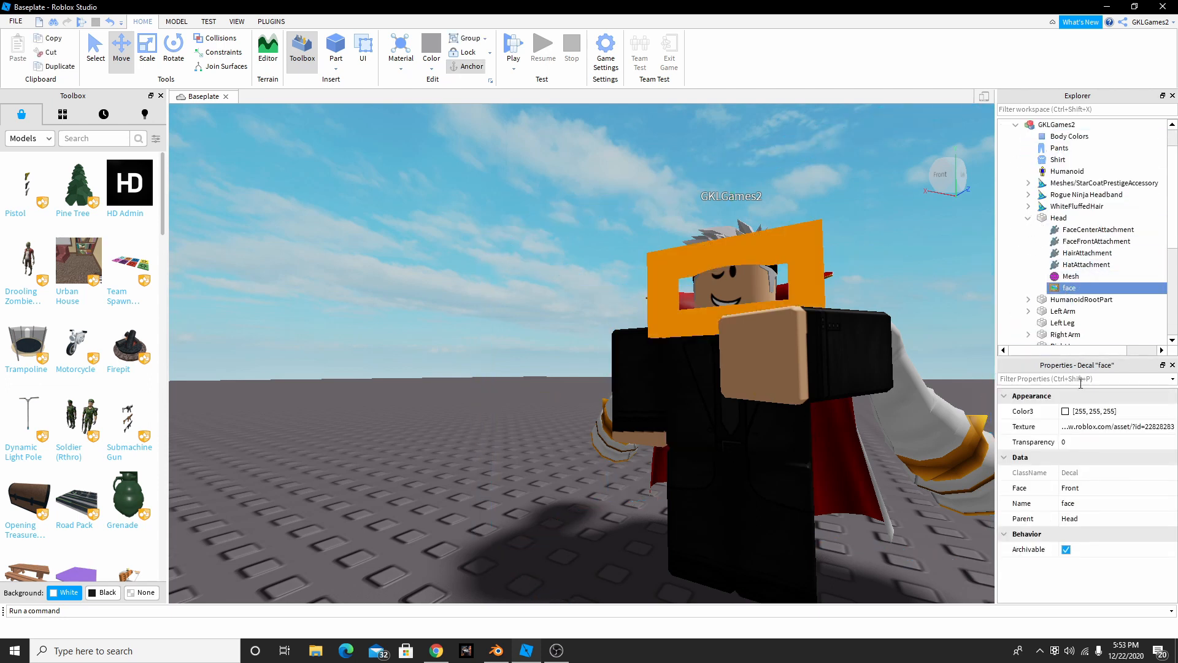
Search the toolbox images for "happy" and bring up the asset options of a simple smiley face result.
{"action": "left_click", "coordinate": [30, 138]}
{"action": "left_click", "coordinate": [27, 229]}
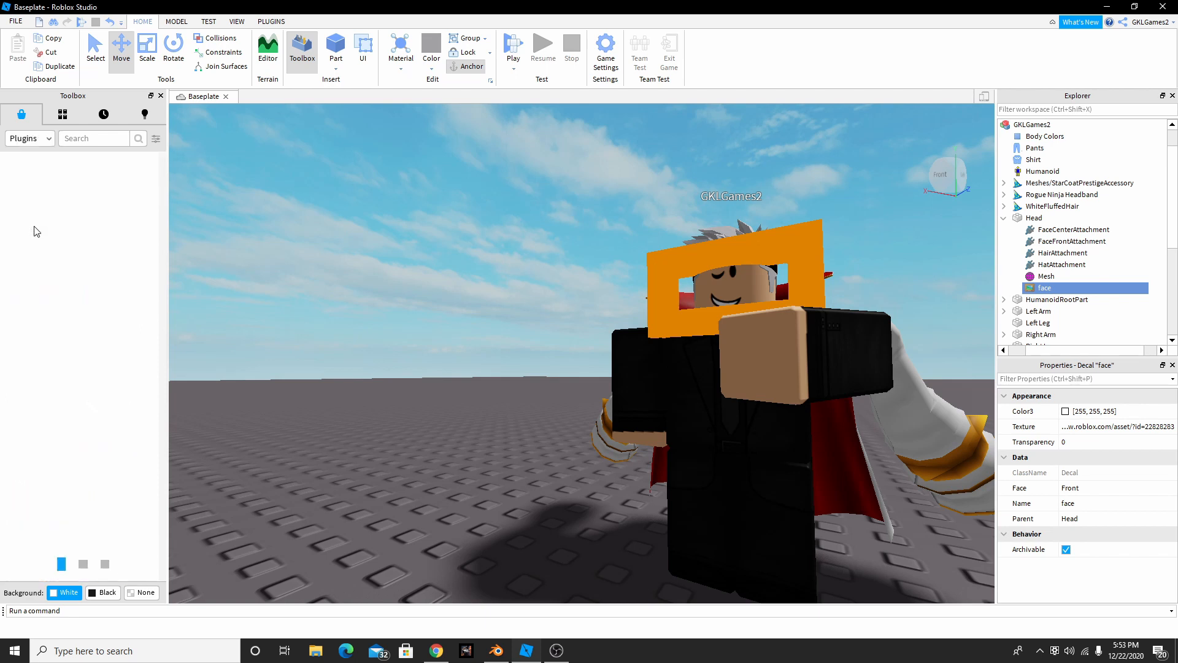
{"action": "left_click", "coordinate": [29, 138]}
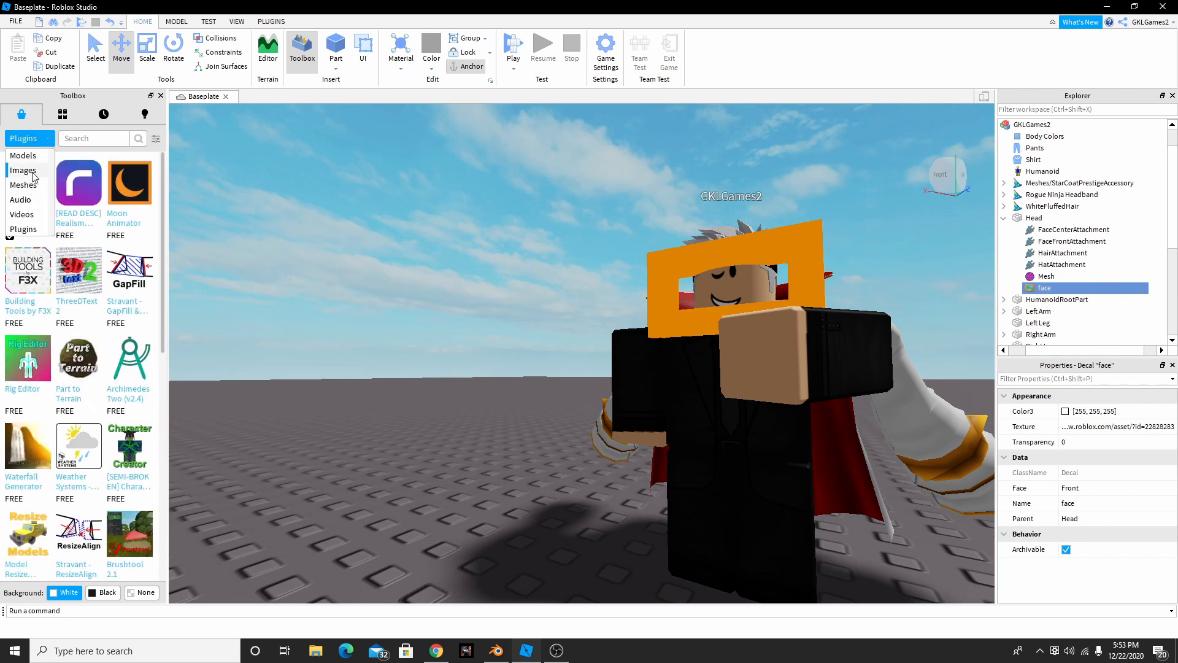
{"action": "left_click", "coordinate": [22, 170]}
{"action": "left_click", "coordinate": [74, 138]}
{"action": "type", "text": "happy"}
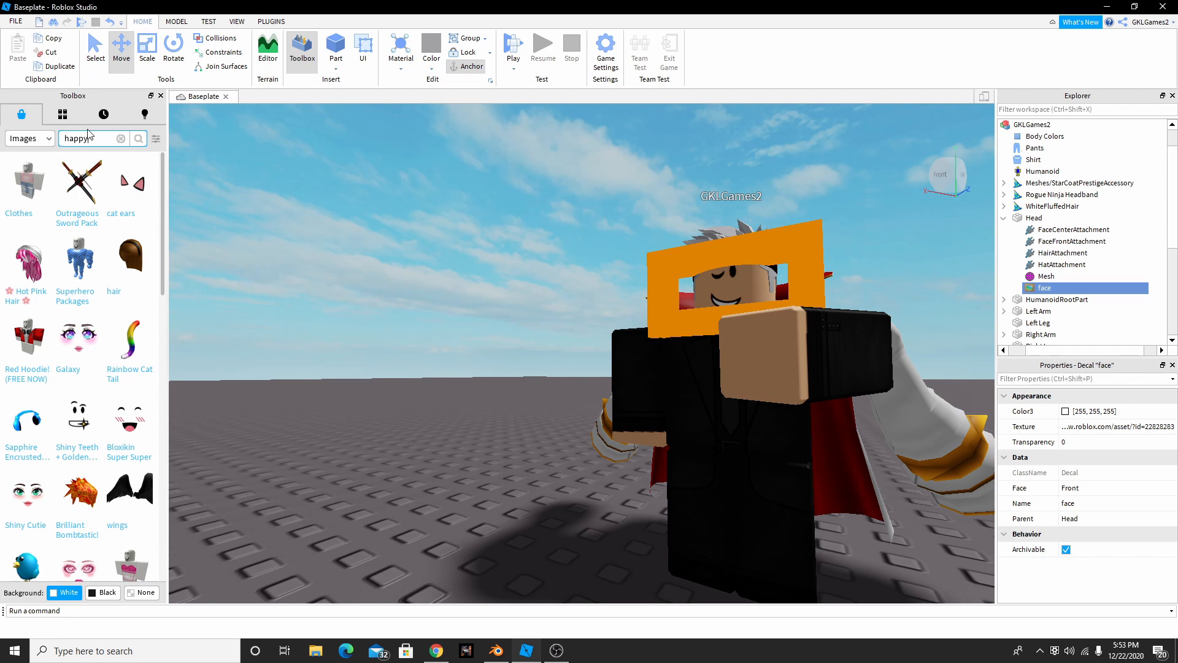
{"action": "key", "text": "Return"}
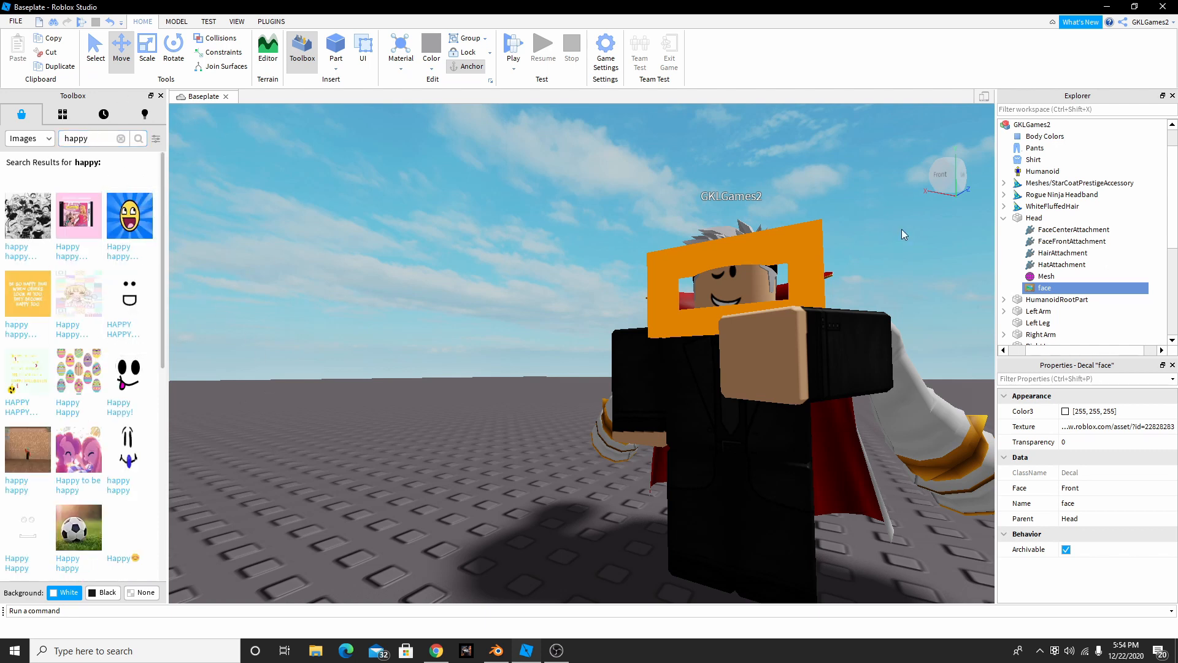
{"action": "right_click", "coordinate": [131, 306]}
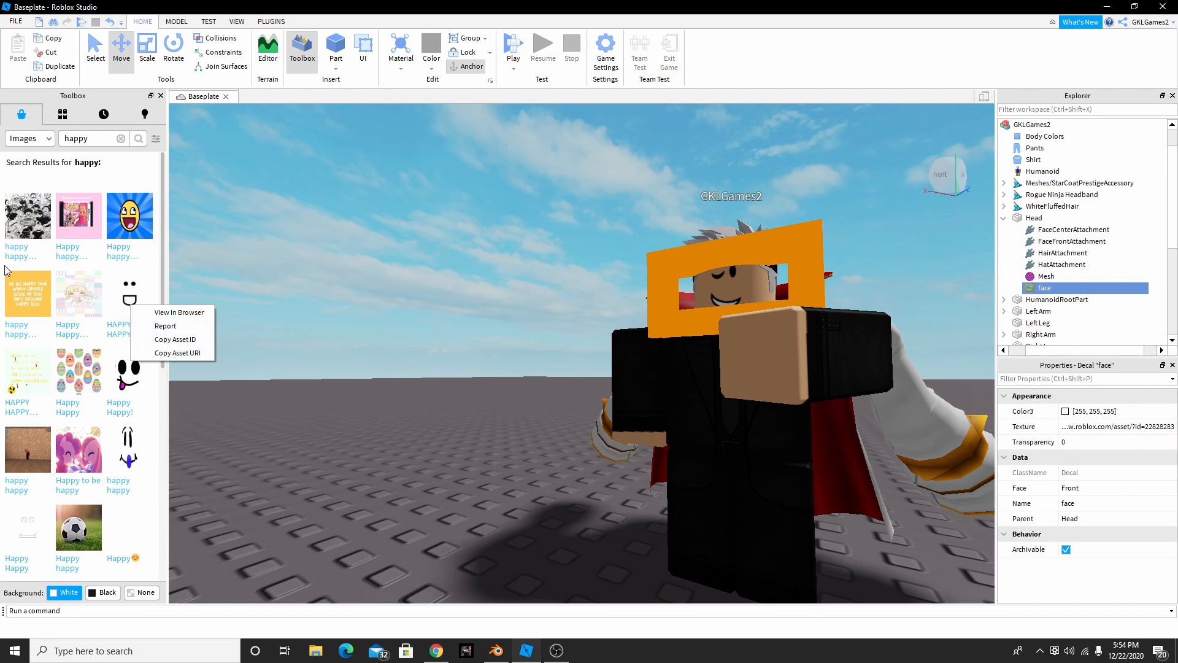
{"action": "left_click", "coordinate": [514, 318]}
Export the whole posed character model from the Workspace.
{"action": "right_click_drag", "start_coordinate": [515, 318], "coordinate": [532, 322]}
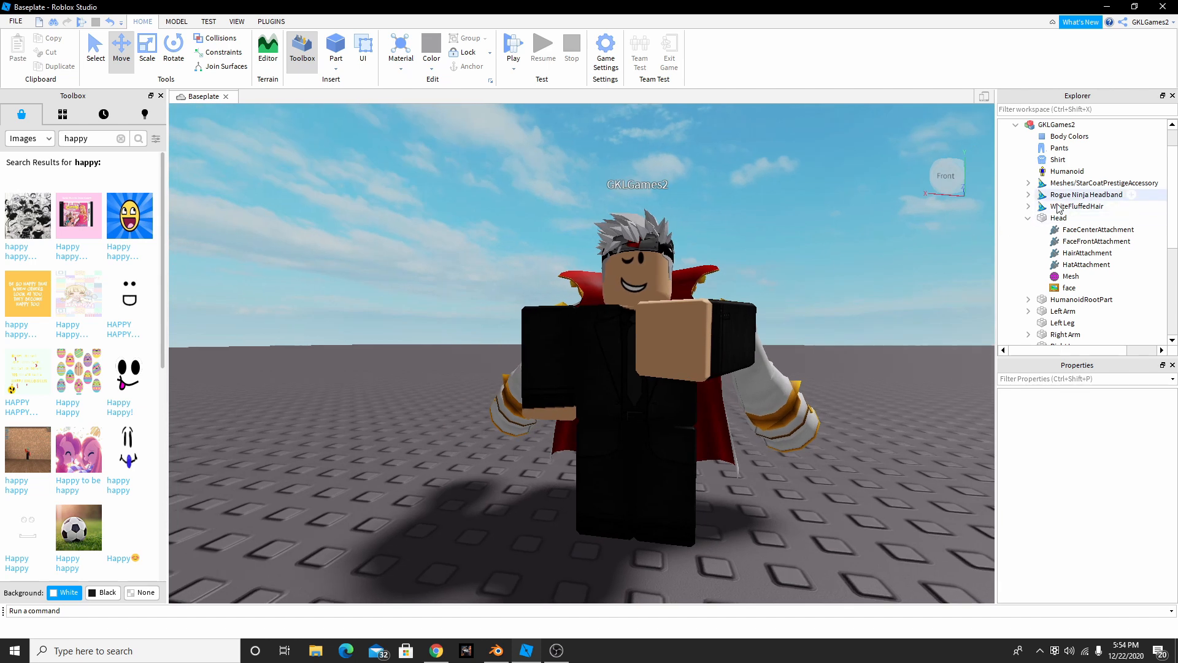
{"action": "scroll", "coordinate": [1016, 169], "scroll_direction": "up", "scroll_amount": 2}
{"action": "left_click", "coordinate": [1016, 159]}
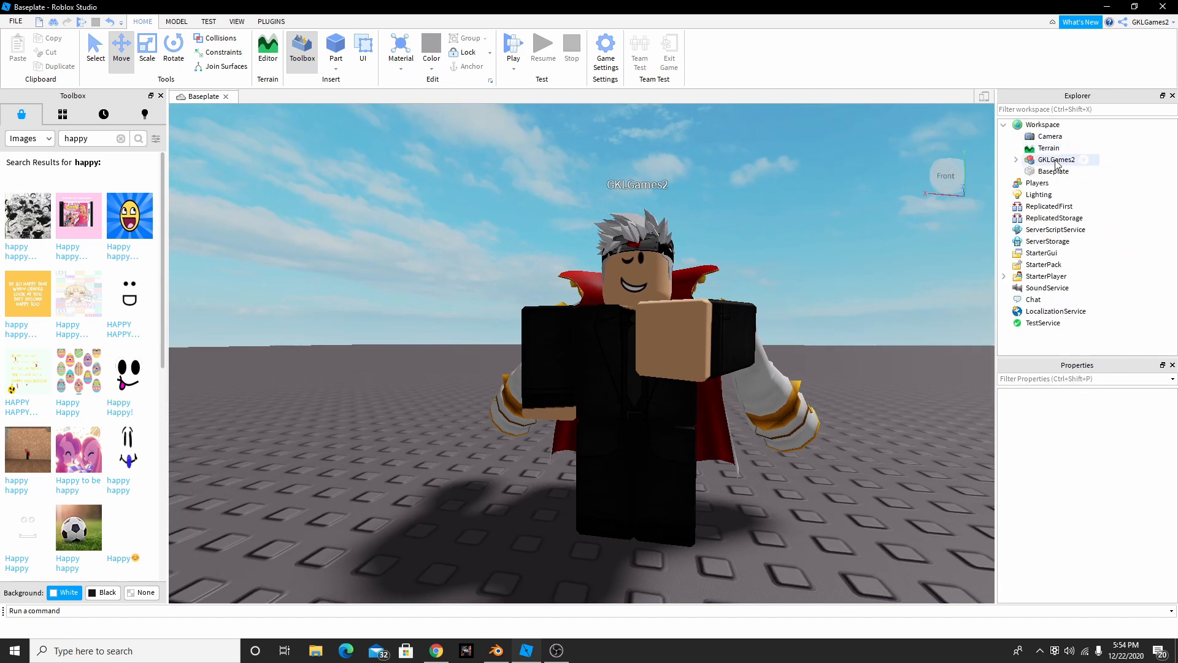
{"action": "right_click", "coordinate": [1026, 161]}
{"action": "left_click", "coordinate": [1079, 494]}
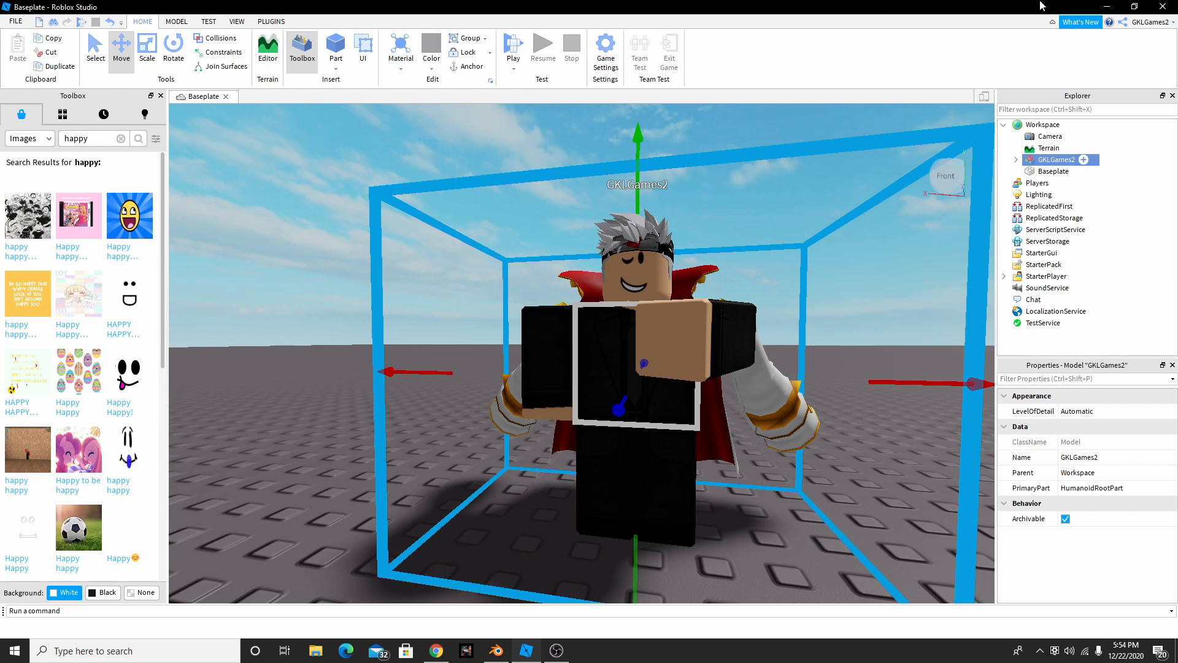
Close Roblox Studio without saving changes to Baseplate, switch to Blender and dismiss its splash screen.
{"action": "left_click", "coordinate": [1163, 6]}
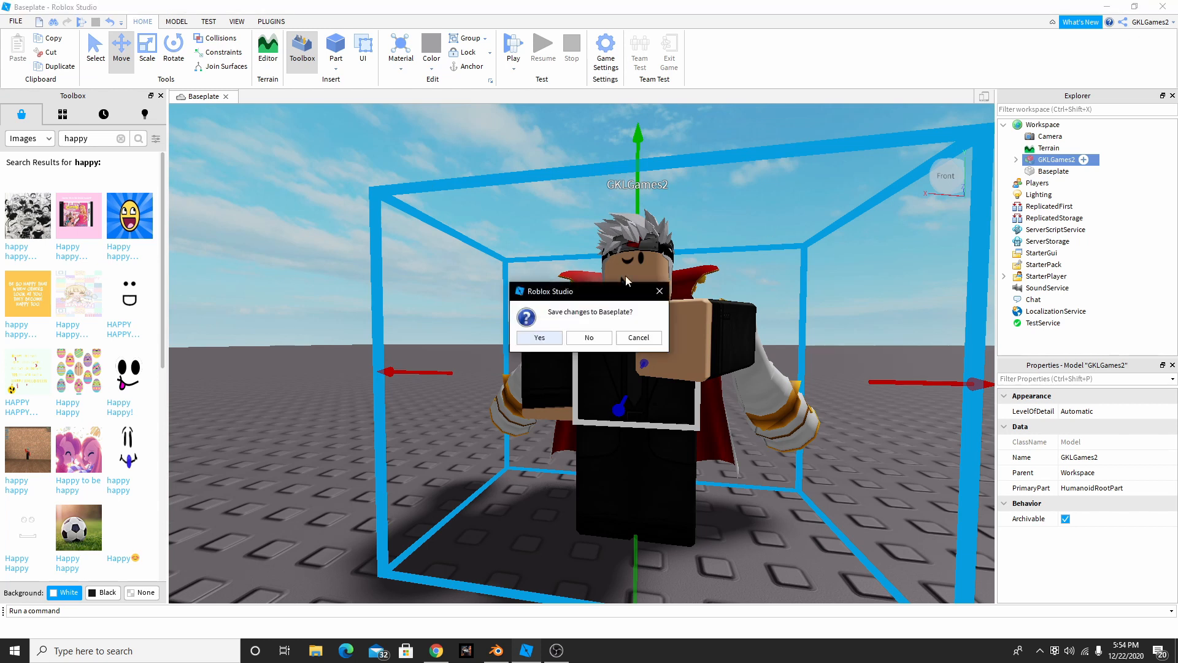
{"action": "left_click", "coordinate": [589, 337]}
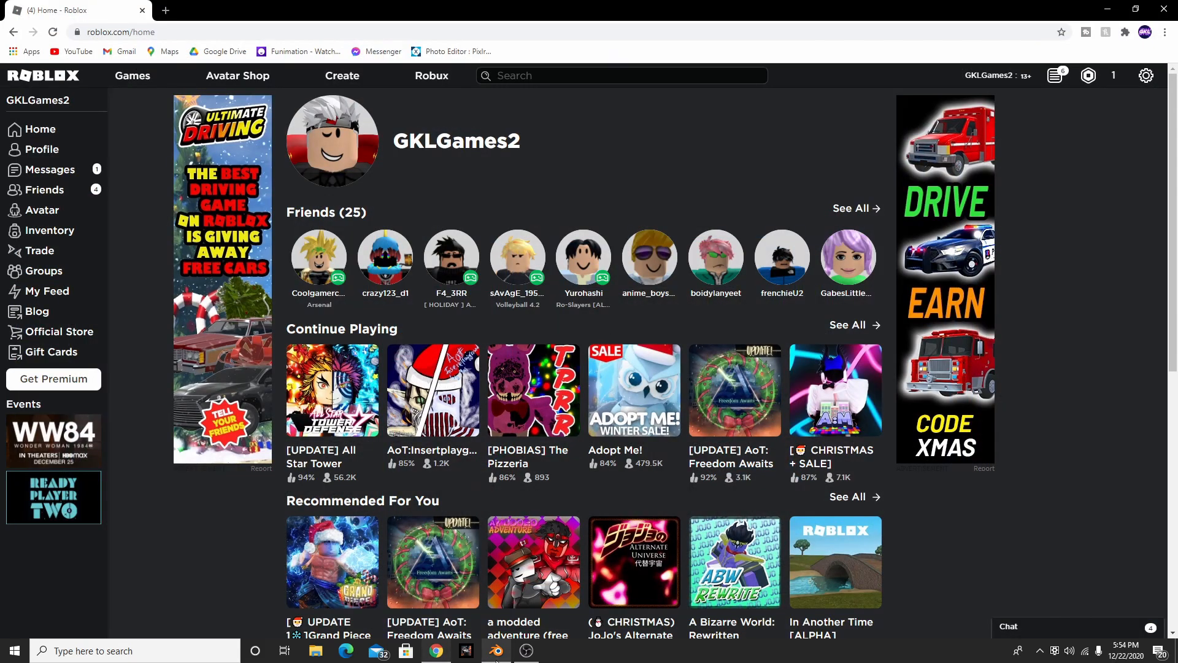
{"action": "left_click", "coordinate": [496, 657]}
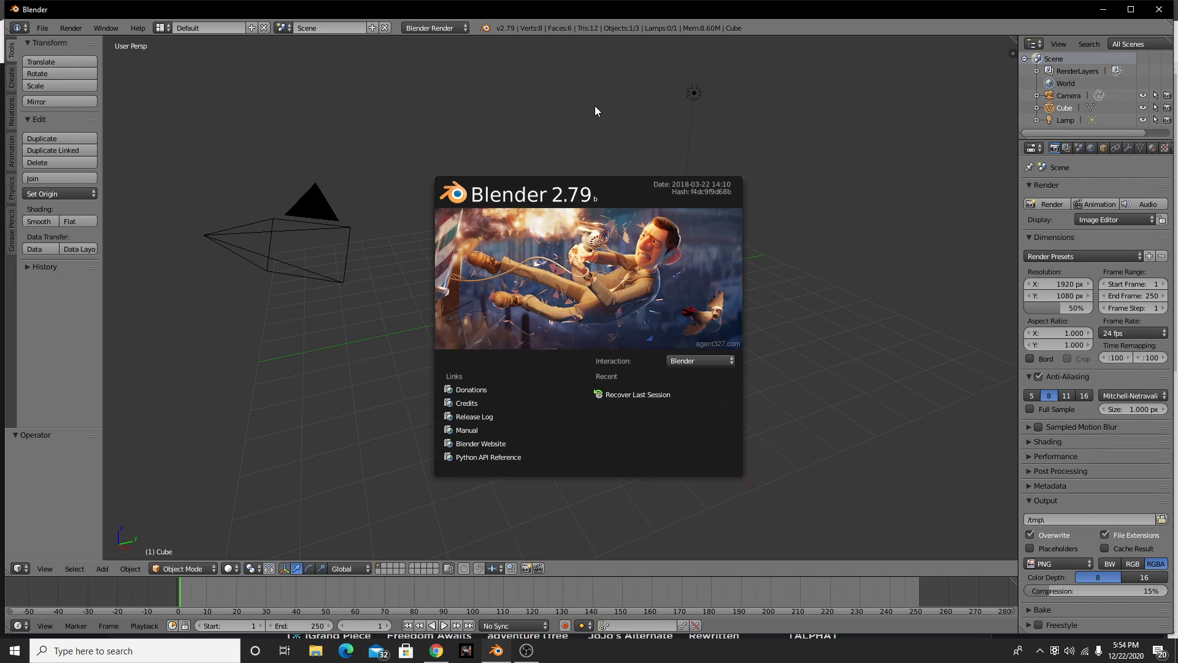
{"action": "left_click", "coordinate": [826, 219]}
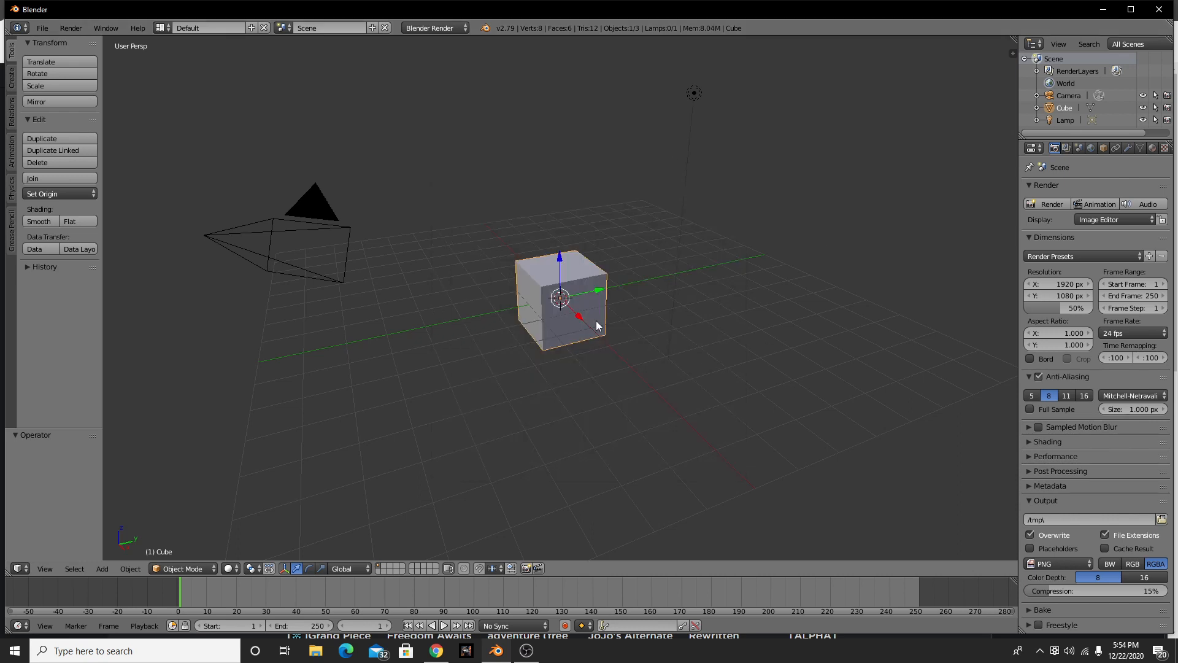
Try deleting the default cube and undo the deletion.
{"action": "left_click", "coordinate": [570, 304]}
{"action": "key", "text": "x"}
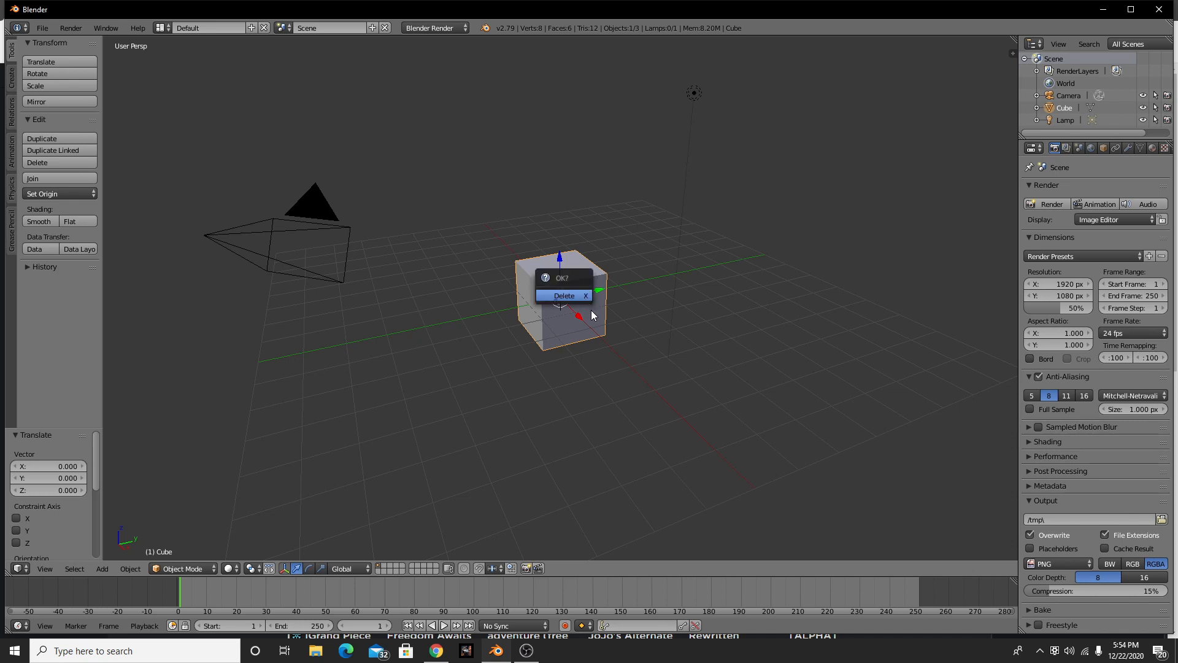
{"action": "left_click", "coordinate": [583, 298]}
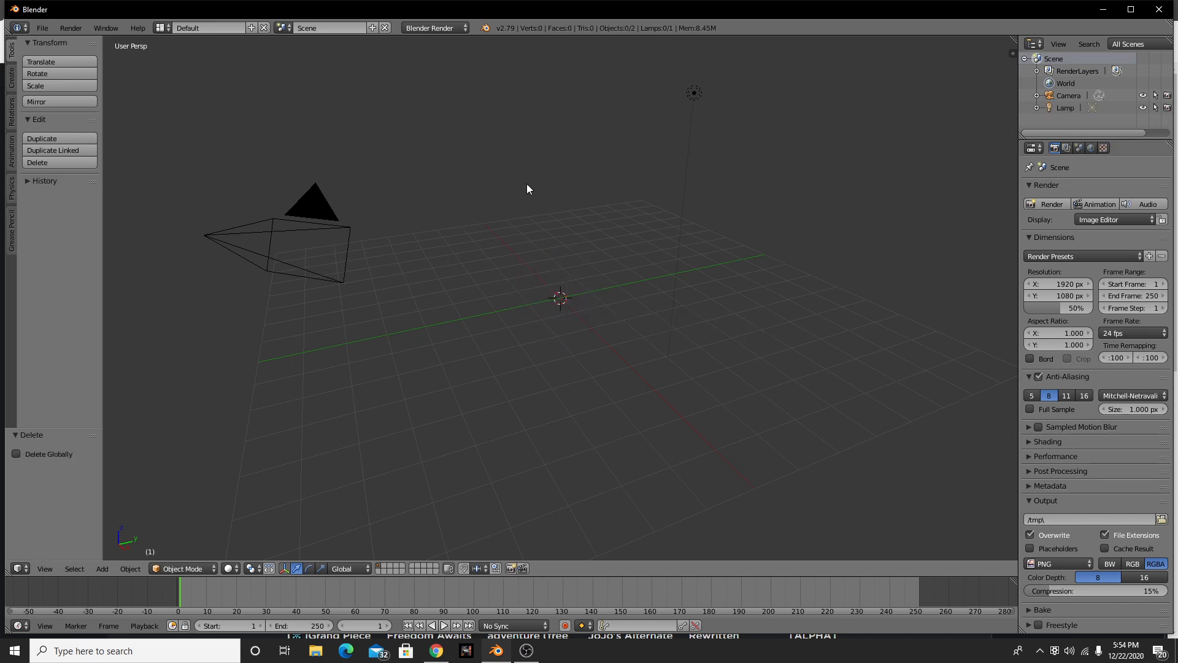
{"action": "key", "text": "ctrl+z"}
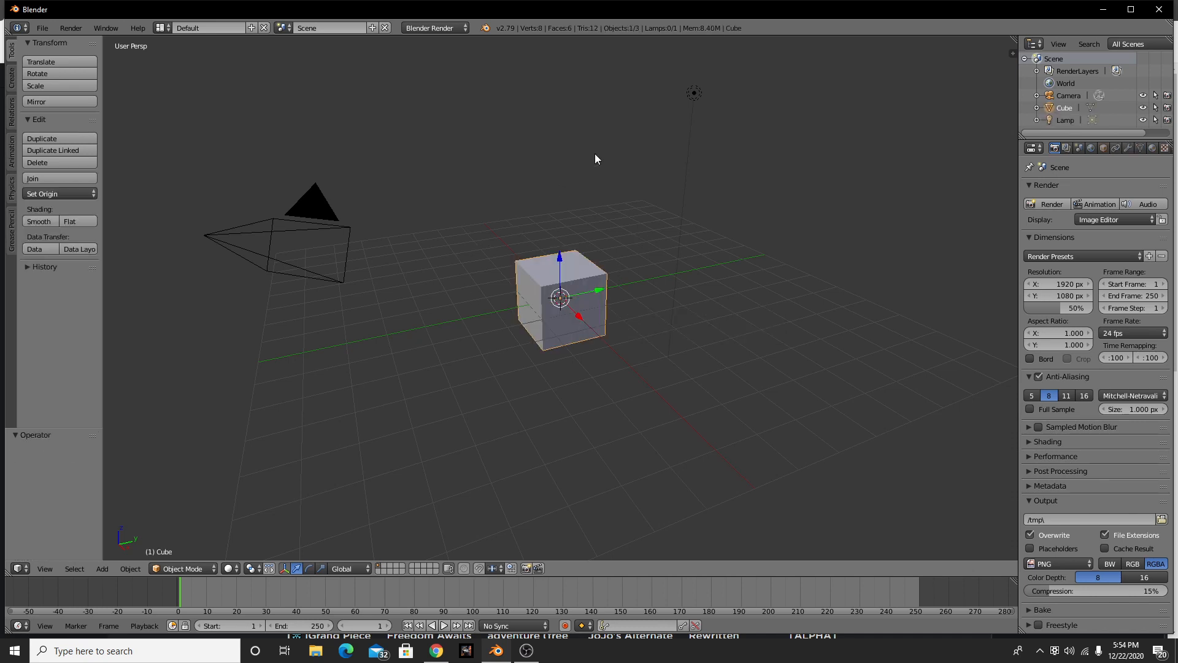
Delete the default cube in the maximized Blender window and set the render engine to Cycles Render.
{"action": "double_click", "coordinate": [701, 13]}
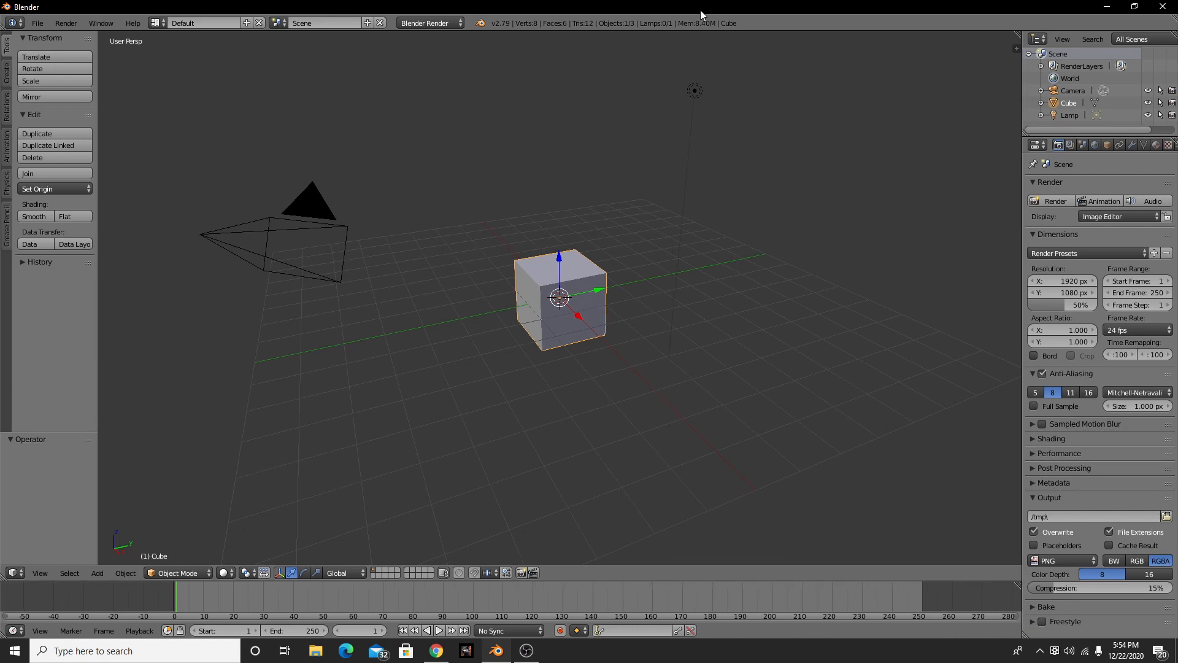
{"action": "left_click", "coordinate": [558, 295]}
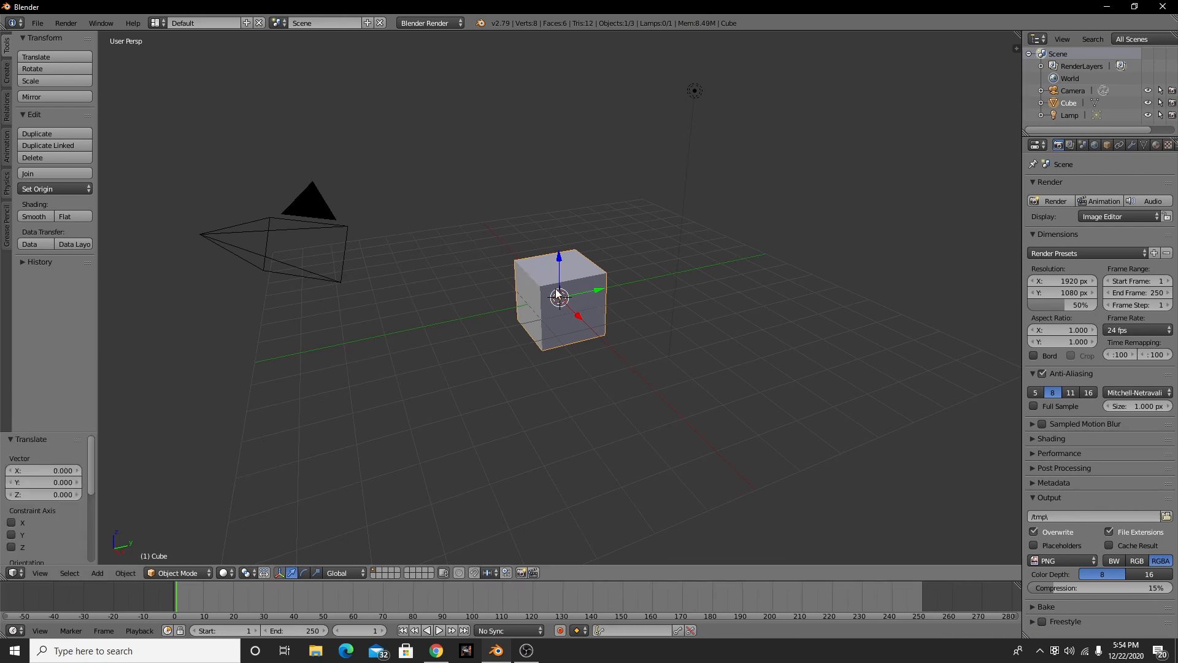
{"action": "key", "text": "x"}
{"action": "left_click", "coordinate": [552, 292]}
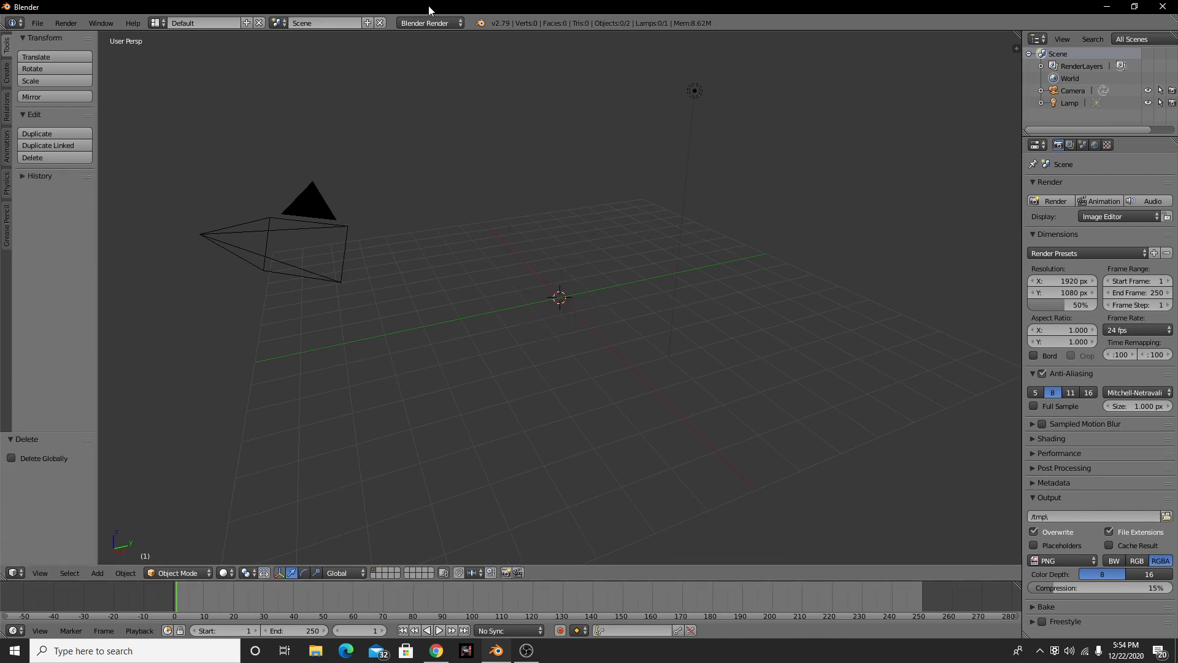
{"action": "left_click", "coordinate": [443, 22]}
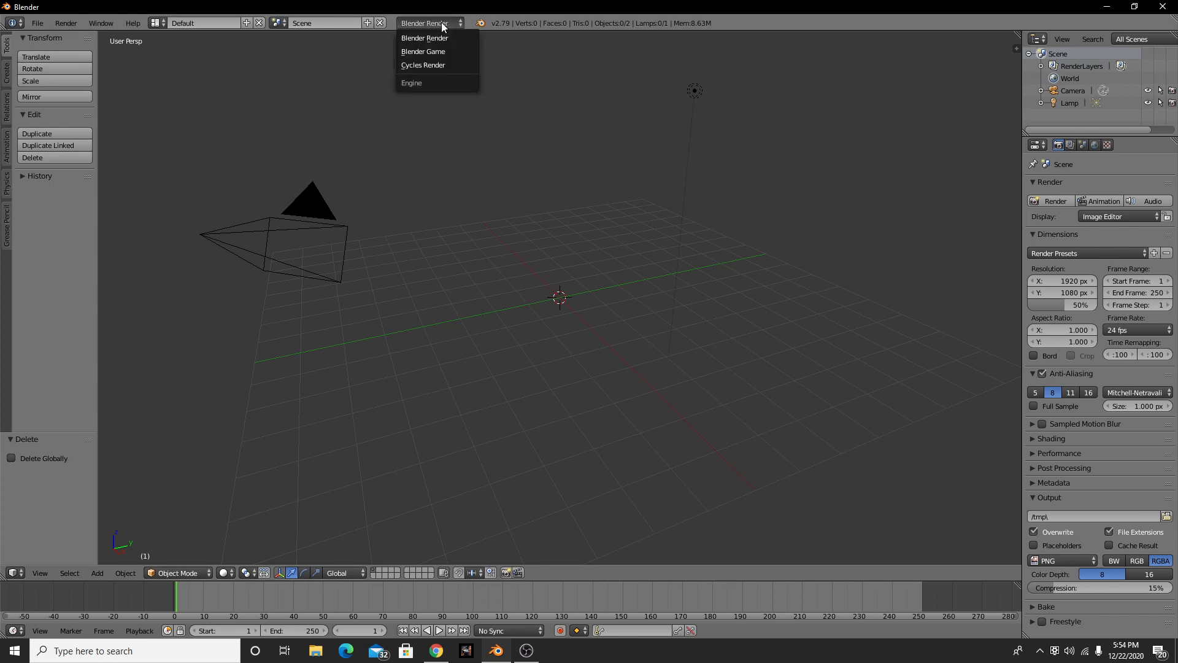
{"action": "left_click", "coordinate": [436, 66]}
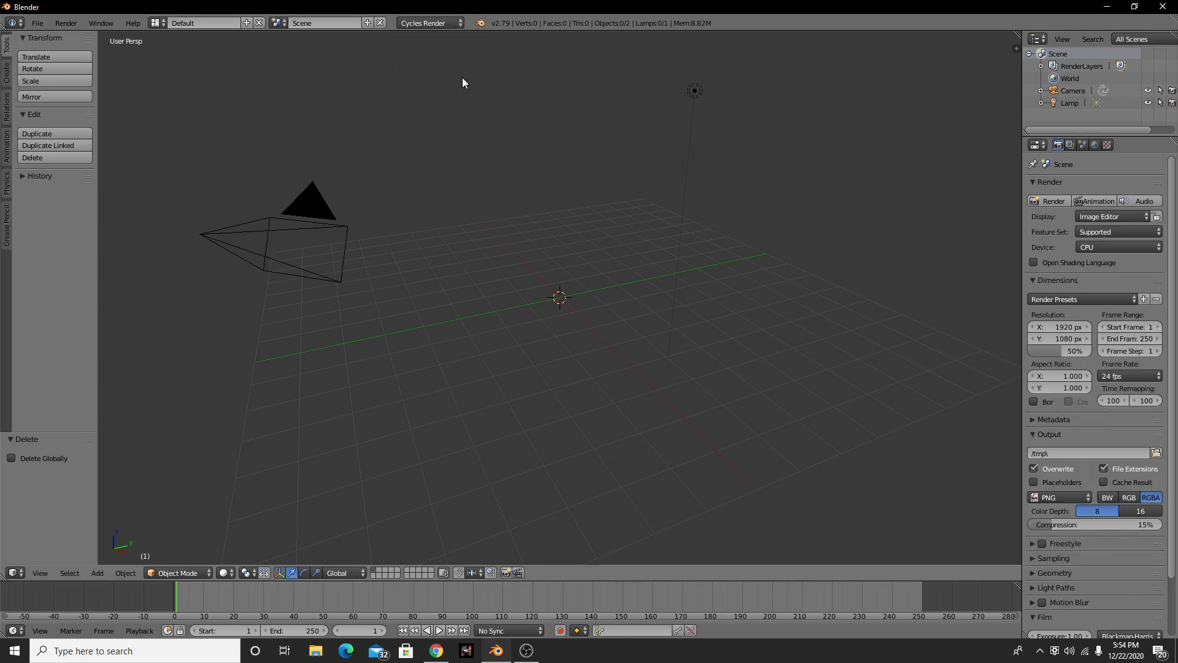
Import the exported character as a Wavefront (.obj) file into the empty scene.
{"action": "left_click", "coordinate": [36, 26]}
{"action": "mouse_move", "coordinate": [52, 260]}
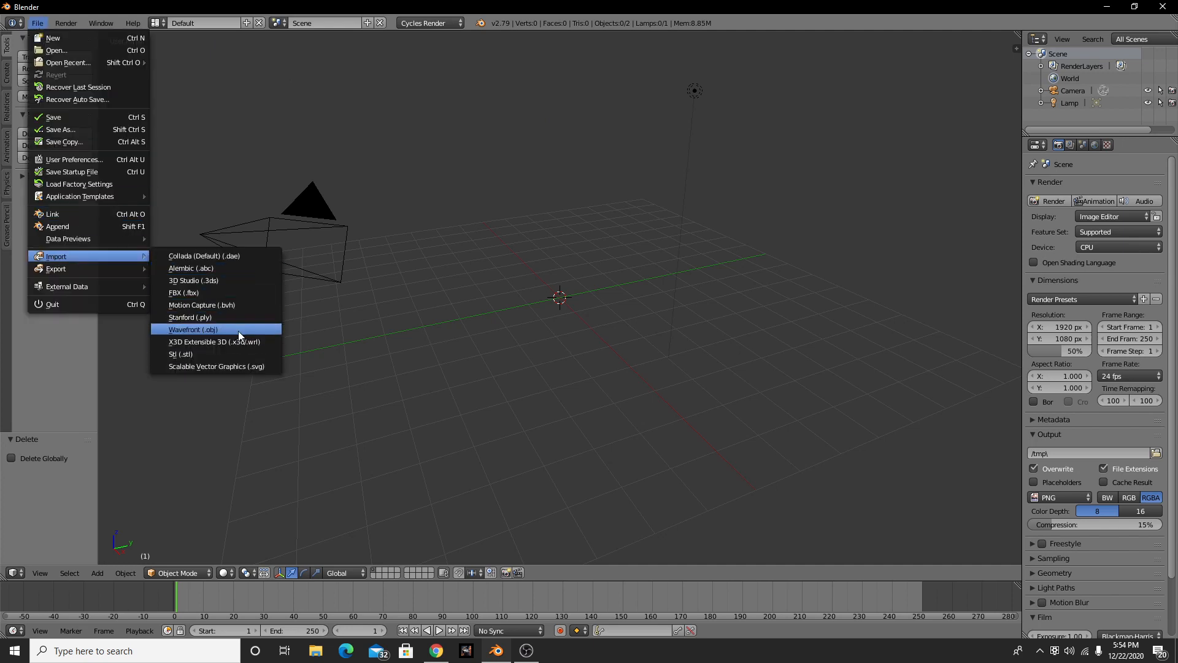
{"action": "left_click", "coordinate": [225, 332]}
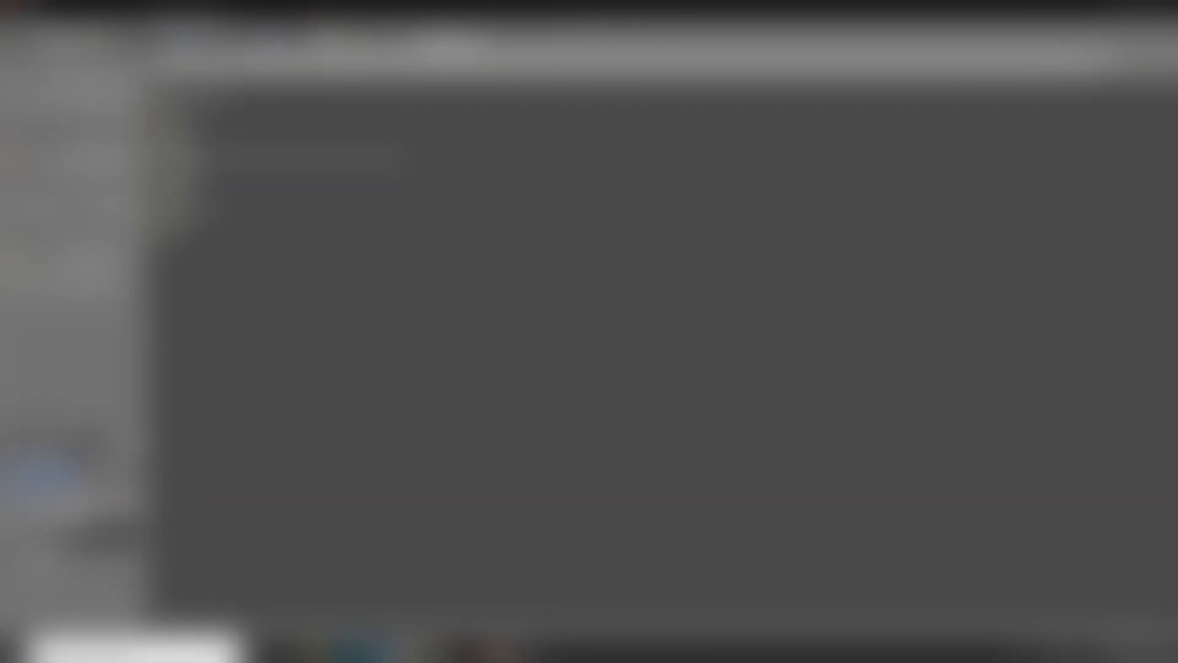
{"action": "left_click", "coordinate": [79, 78]}
{"action": "left_click", "coordinate": [80, 90]}
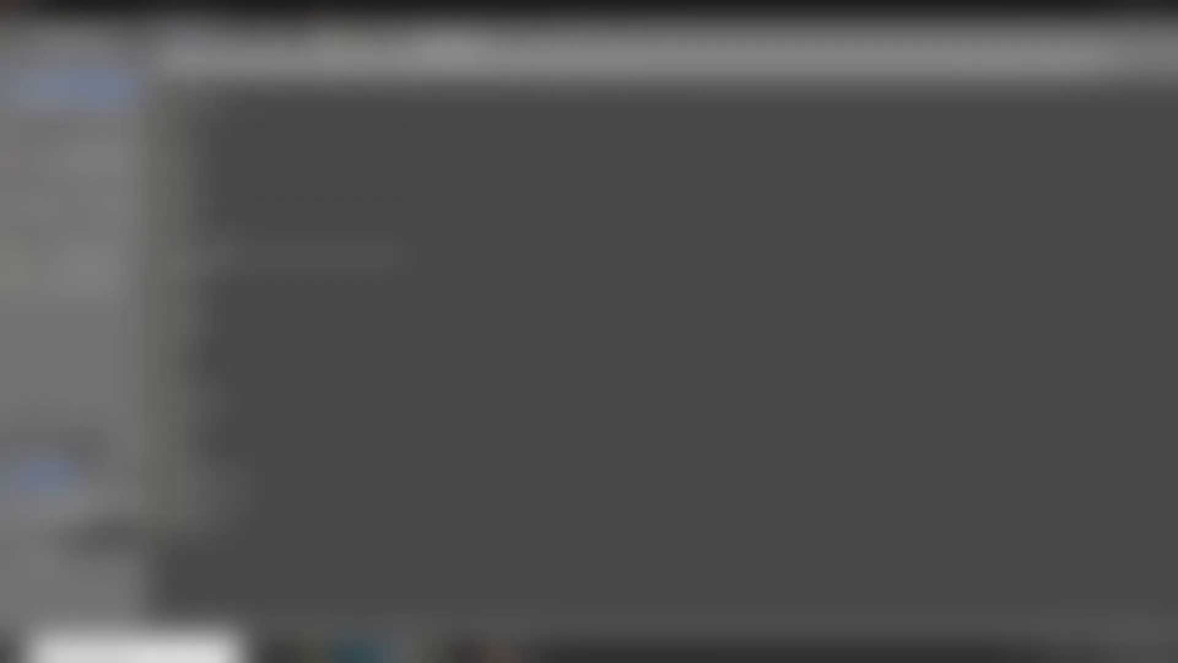
{"action": "left_click", "coordinate": [238, 279]}
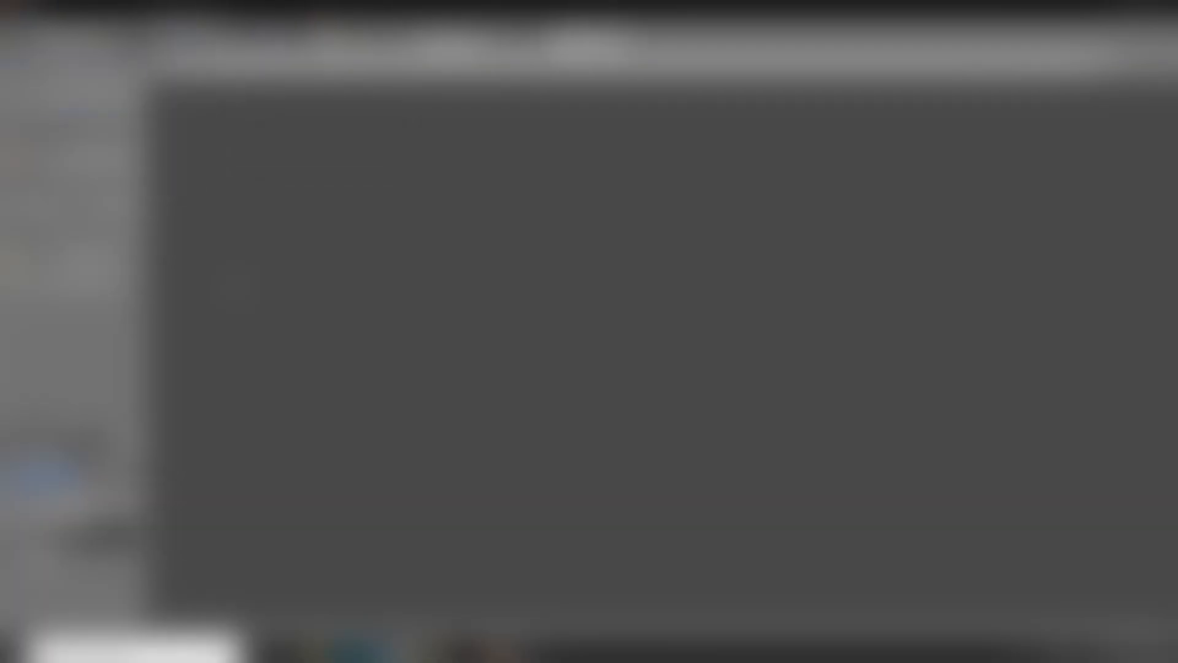
{"action": "left_click", "coordinate": [73, 261]}
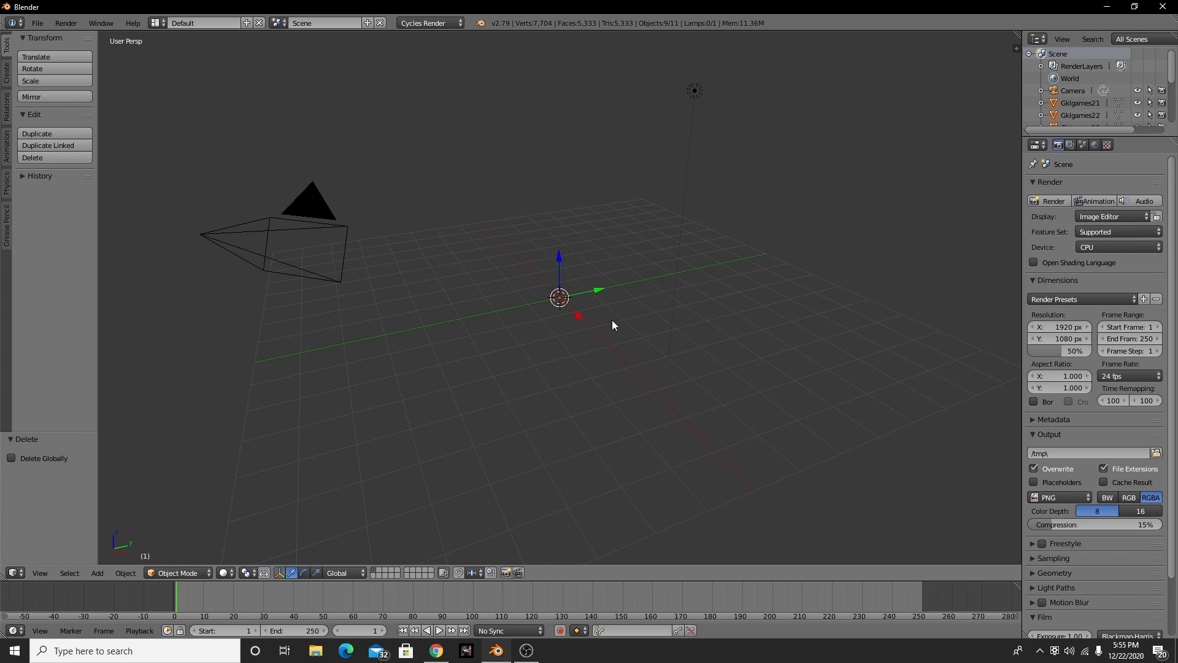
Switch the 3D view to look through the active camera.
{"action": "left_click", "coordinate": [39, 573]}
{"action": "left_click", "coordinate": [40, 573]}
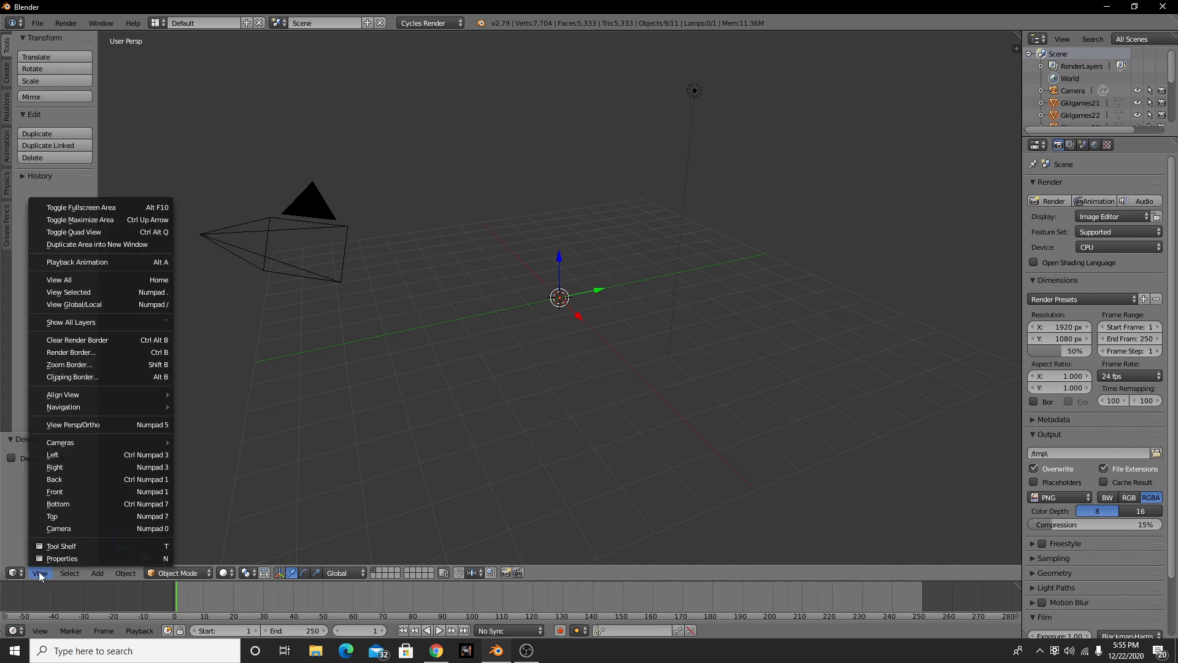
{"action": "mouse_move", "coordinate": [113, 444]}
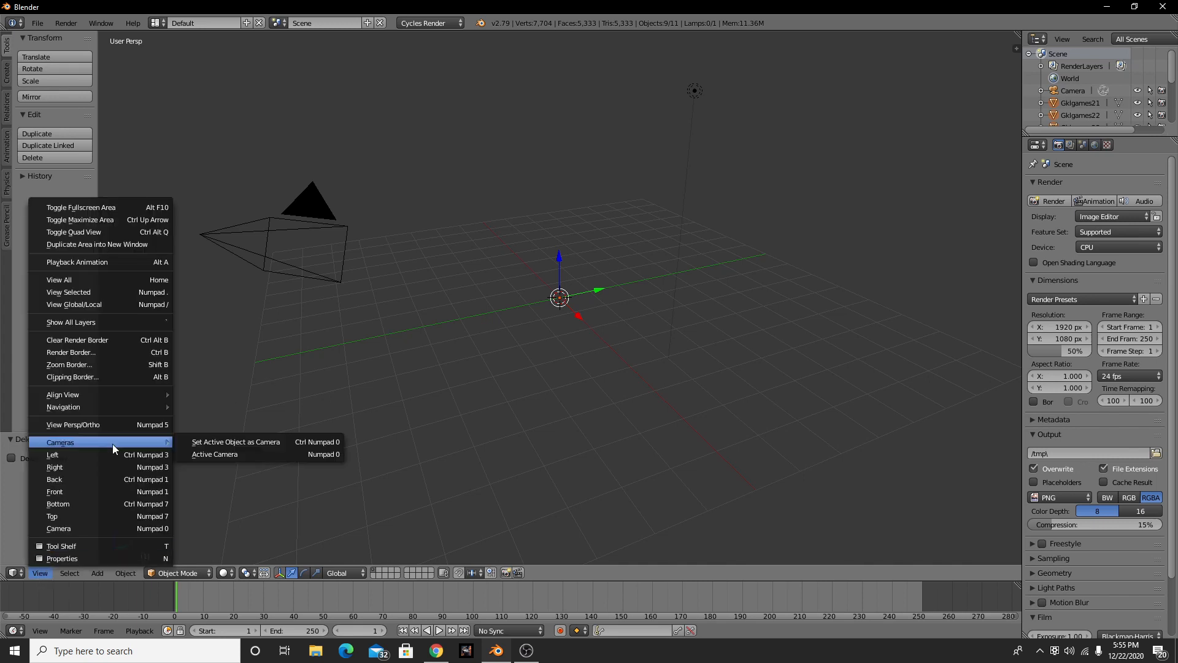
{"action": "left_click", "coordinate": [241, 455]}
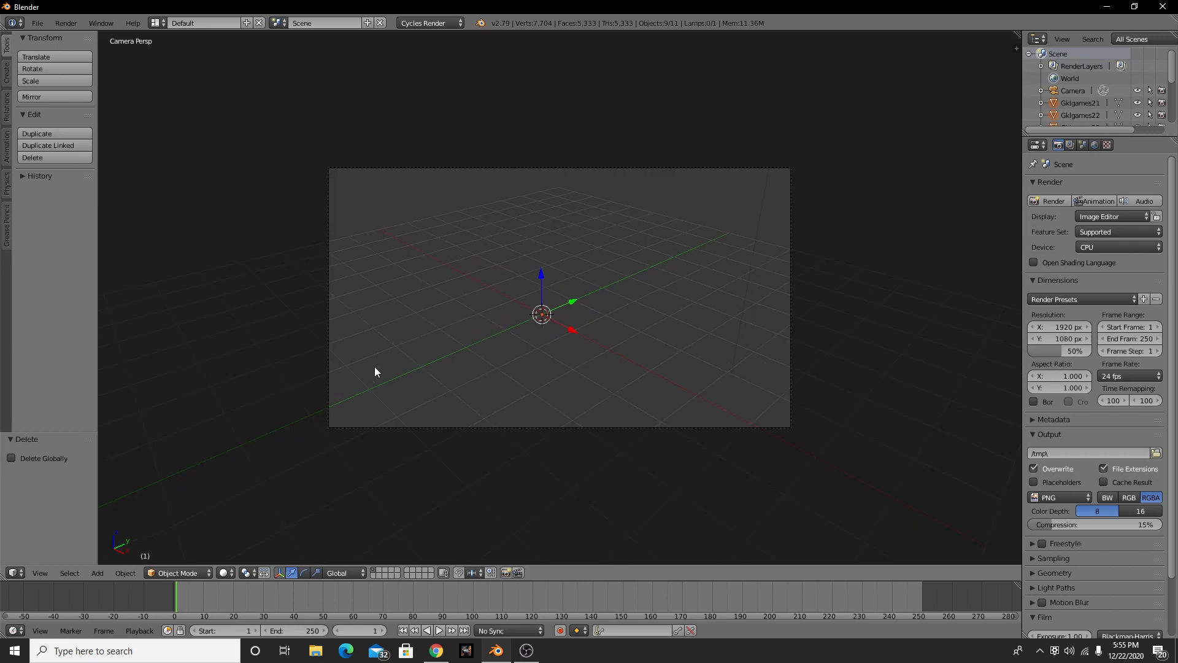
Fly the camera around to the front of the character and frame it nearly full length in the frame's right half.
{"action": "key", "text": "shift+f"}
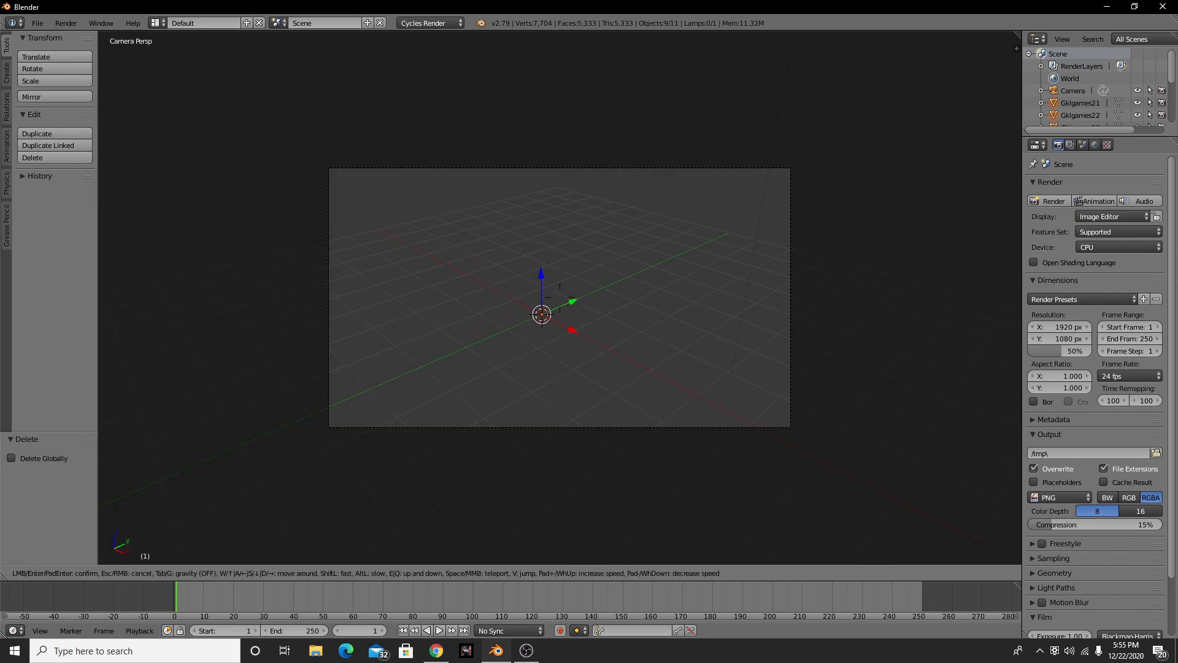
{"action": "key", "text": "w"}
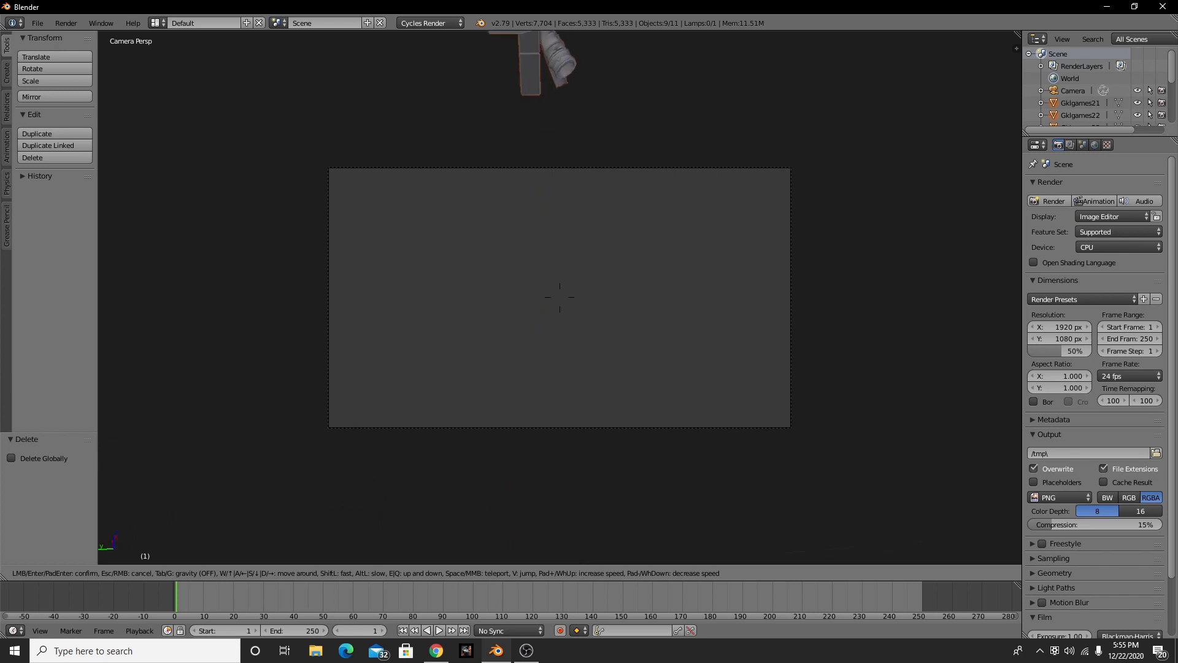
{"action": "key", "text": "w"}
{"action": "key", "text": "a"}
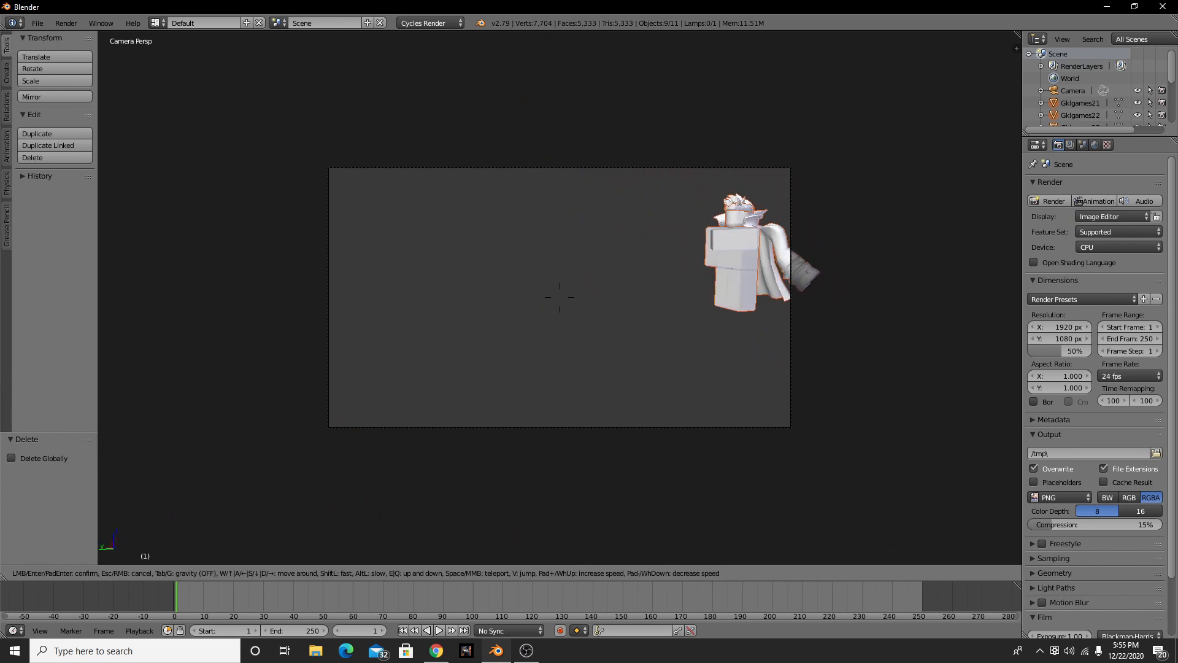
{"action": "key", "text": "w"}
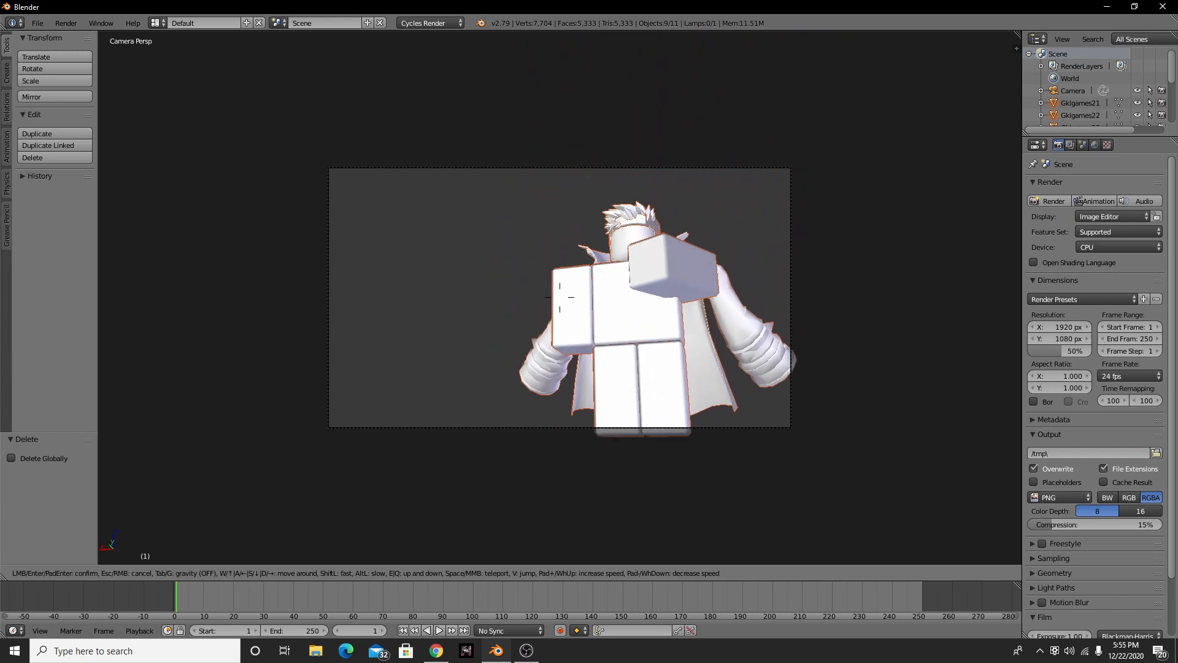
{"action": "key", "text": "d"}
{"action": "key", "text": "s"}
{"action": "key", "text": "w"}
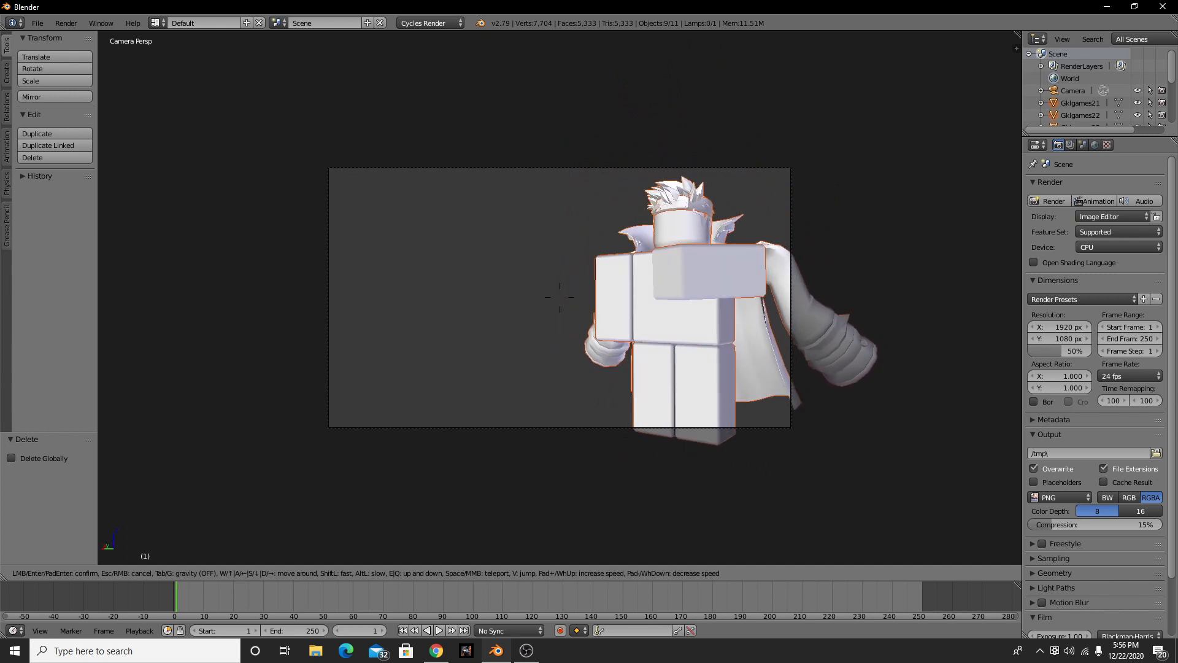
{"action": "left_click", "coordinate": [559, 296]}
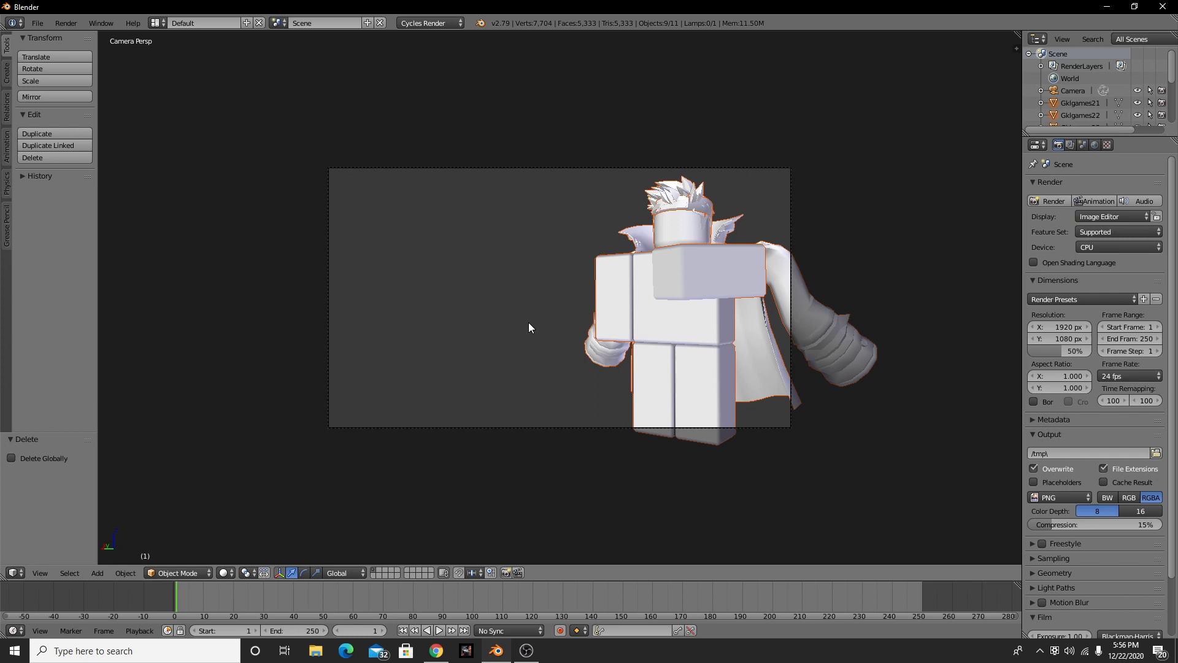
Set the viewport shading to Material and fine-tune the camera's framing of the character in fly mode.
{"action": "left_click", "coordinate": [237, 572]}
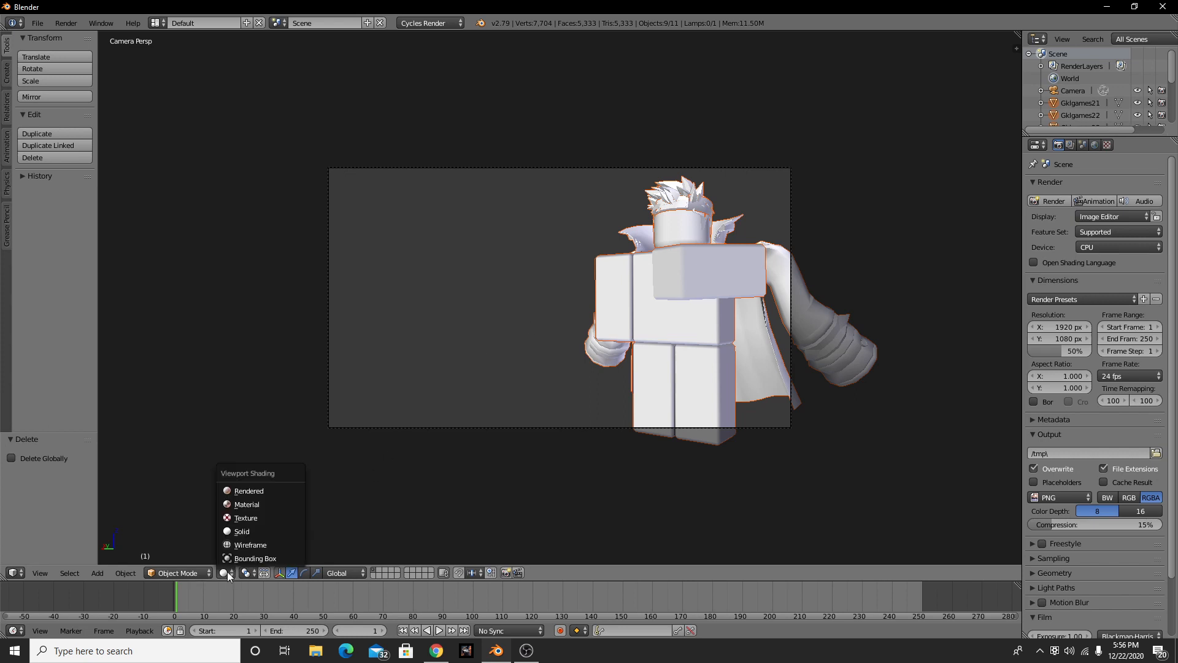
{"action": "left_click", "coordinate": [263, 507]}
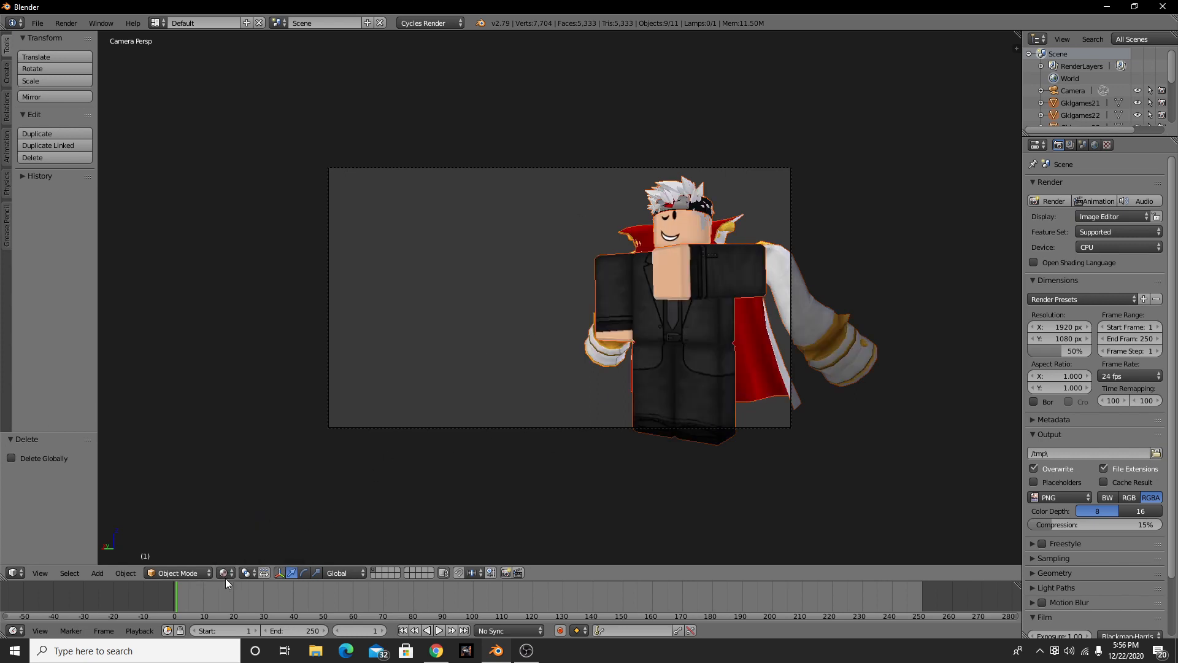
{"action": "key", "text": "shift+f"}
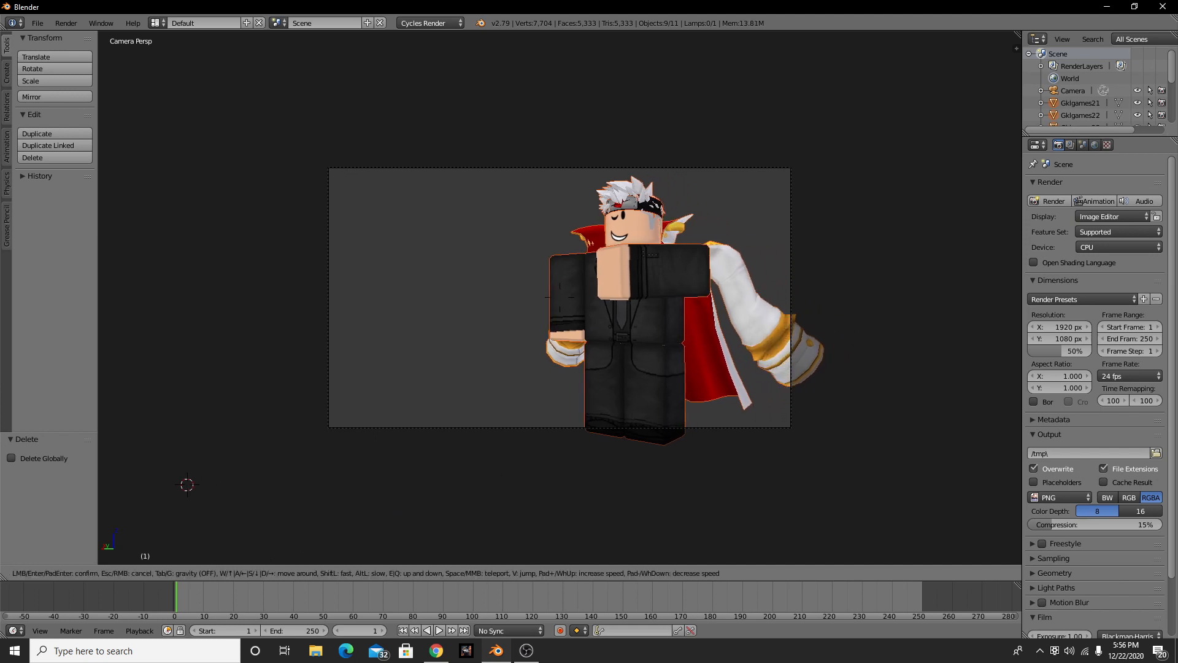
{"action": "key", "text": "a"}
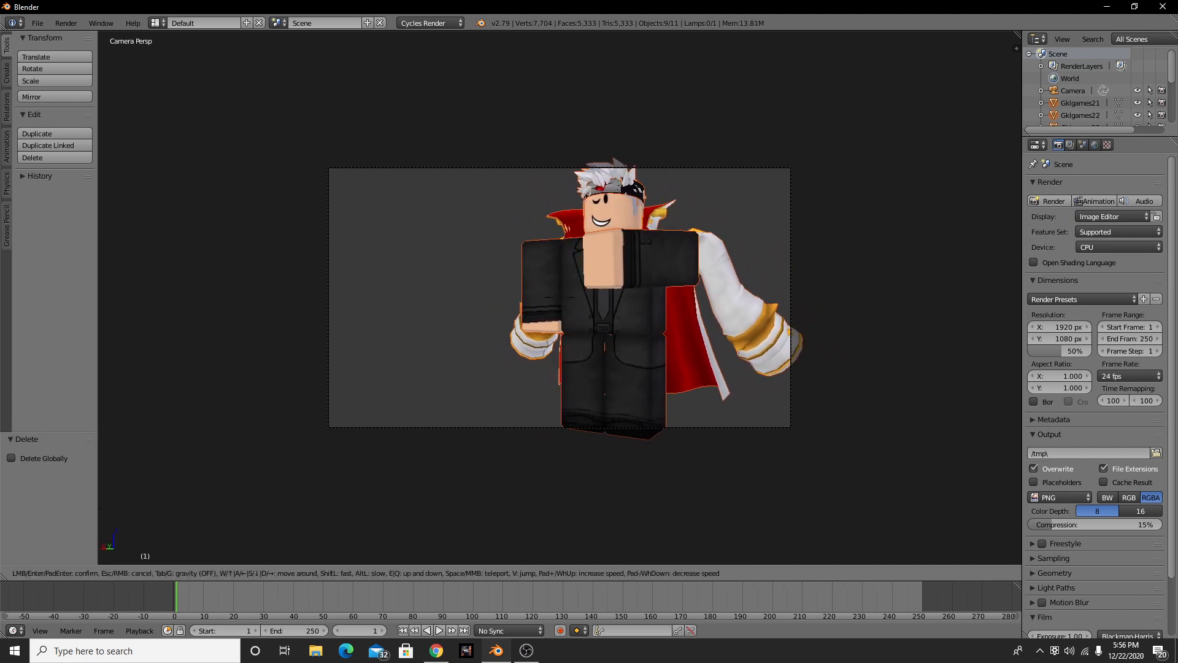
{"action": "key", "text": "d"}
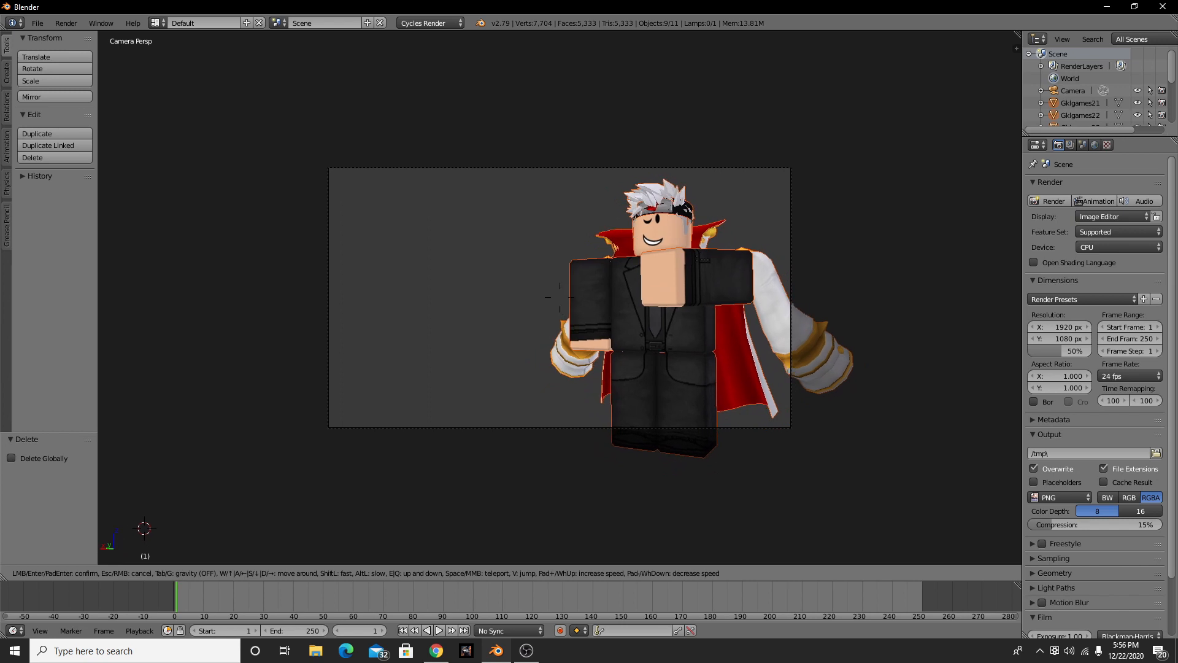
{"action": "left_click", "coordinate": [560, 297]}
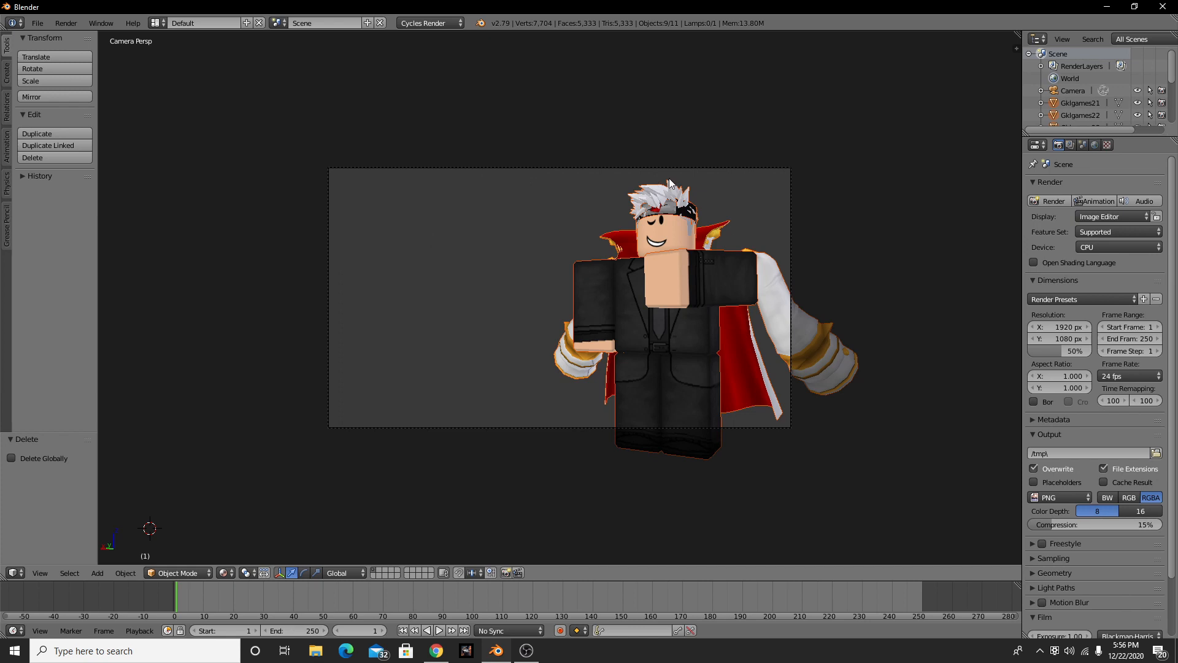
{"action": "scroll", "coordinate": [921, 258], "scroll_direction": "down", "scroll_amount": 1}
{"action": "scroll", "coordinate": [216, 326], "scroll_direction": "up", "scroll_amount": 1}
Set the viewport shading to Rendered and make the film background transparent.
{"action": "left_click", "coordinate": [226, 573]}
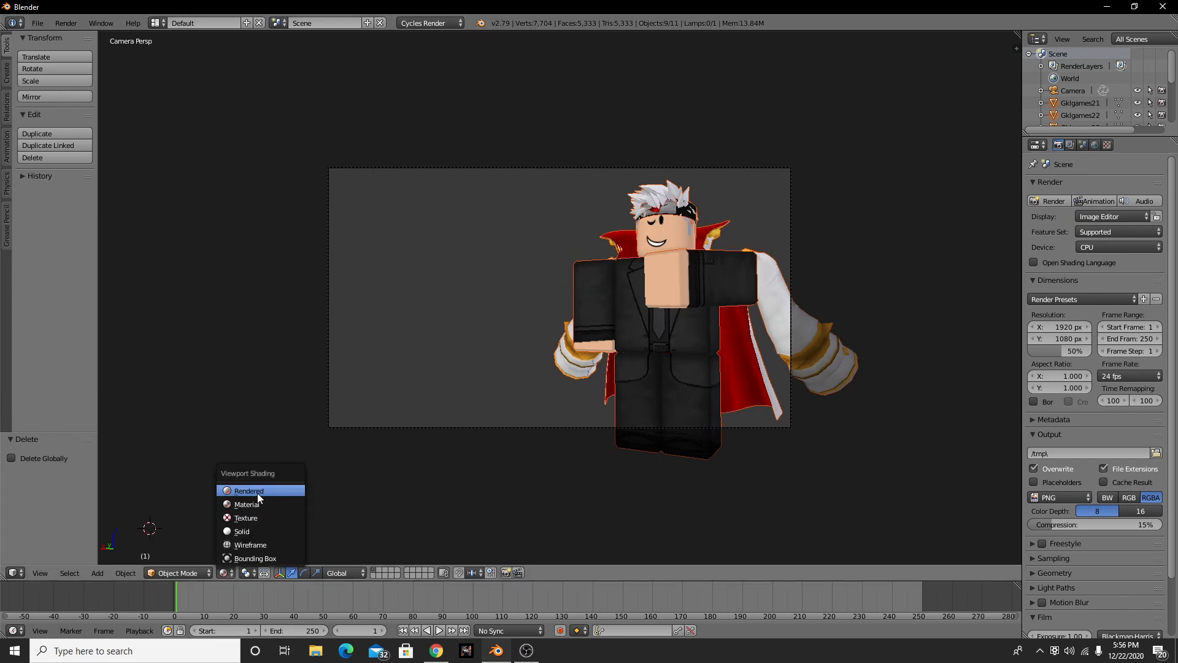
{"action": "left_click", "coordinate": [258, 493]}
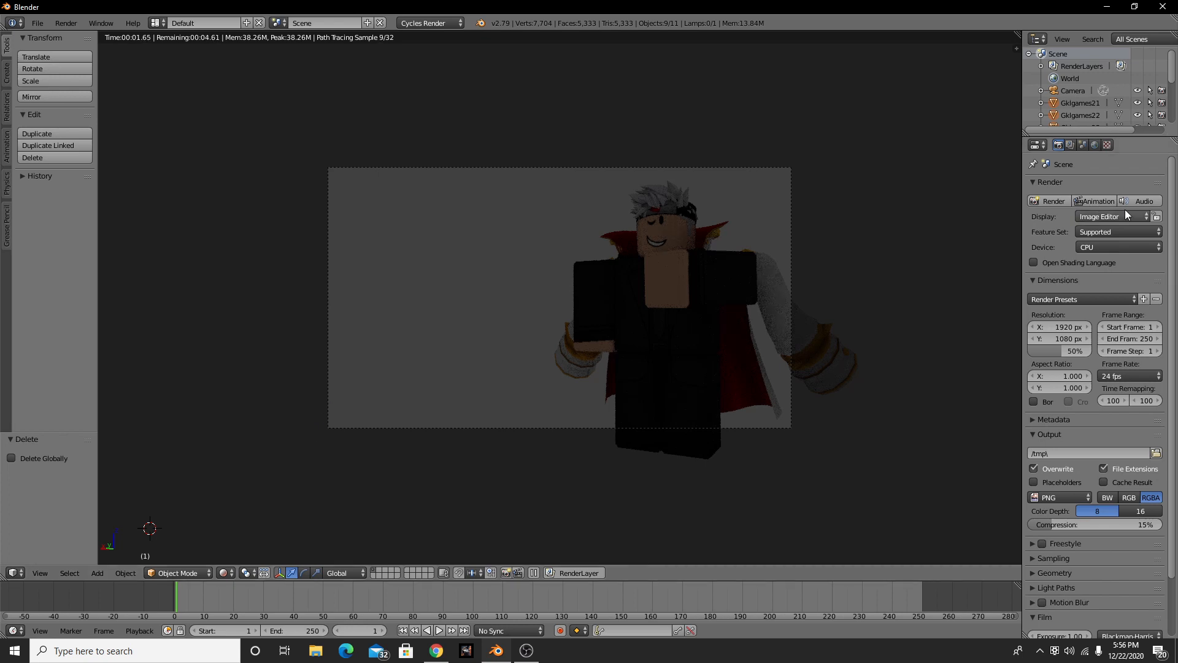
{"action": "scroll", "coordinate": [1092, 319], "scroll_direction": "down", "scroll_amount": 3}
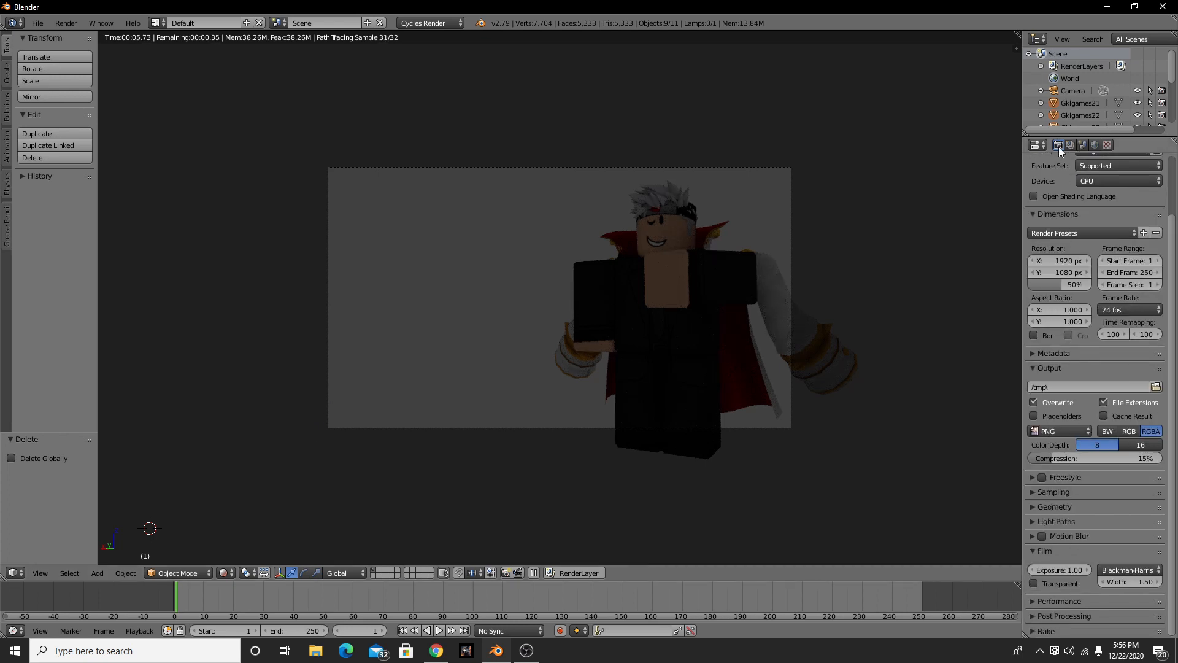
{"action": "left_click", "coordinate": [1037, 585]}
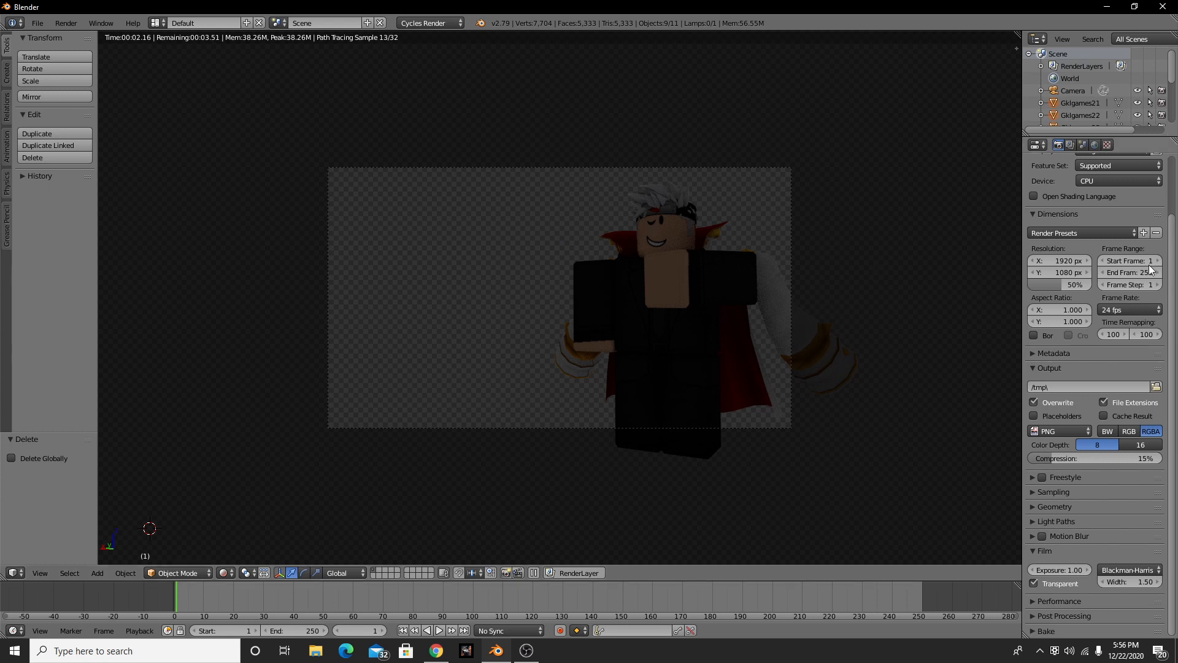
Enable ambient occlusion for the world and set the world surface color to a light, warm tan.
{"action": "scroll", "coordinate": [1101, 208], "scroll_direction": "up", "scroll_amount": 3}
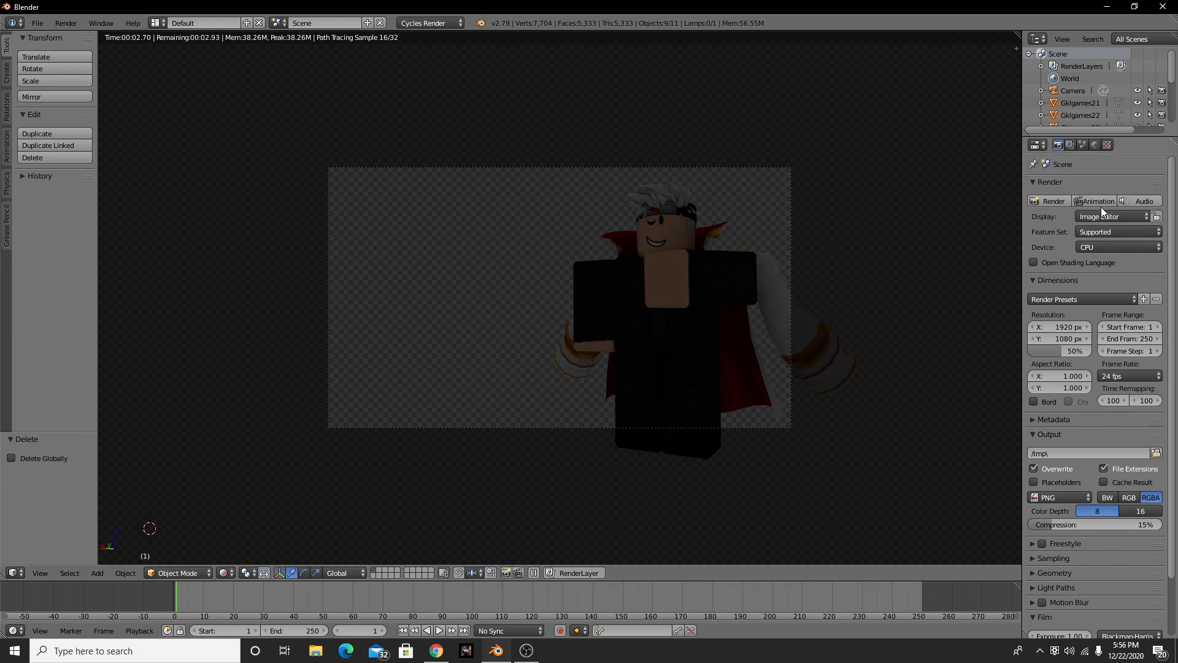
{"action": "left_click", "coordinate": [1092, 145]}
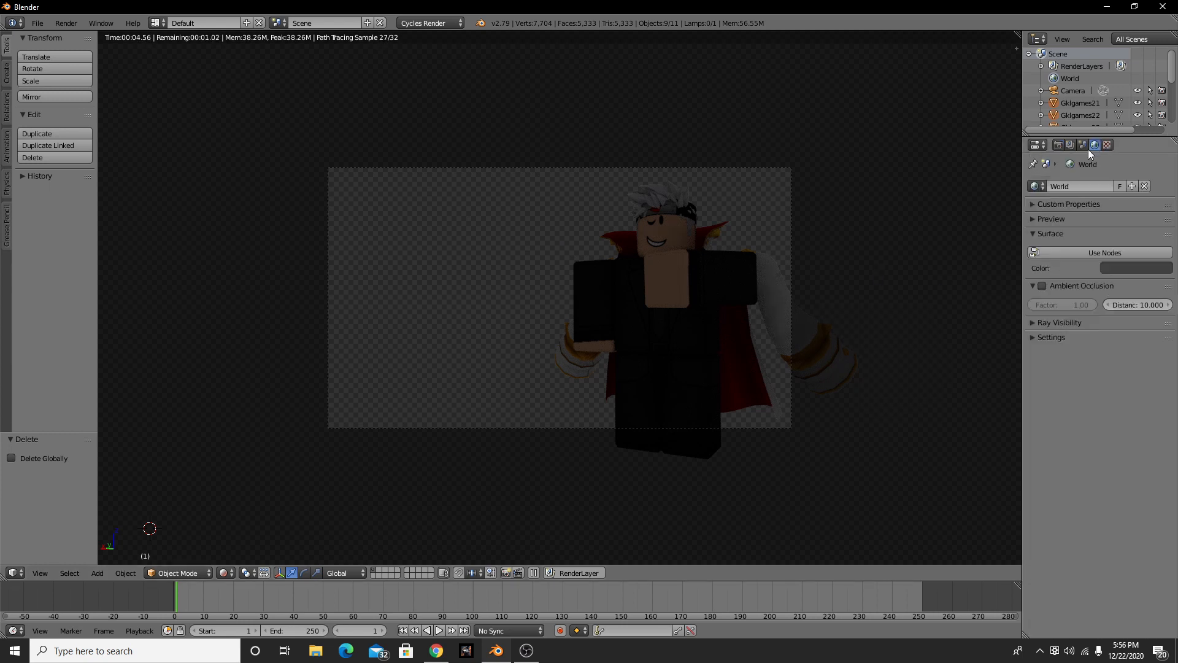
{"action": "left_click", "coordinate": [1043, 286]}
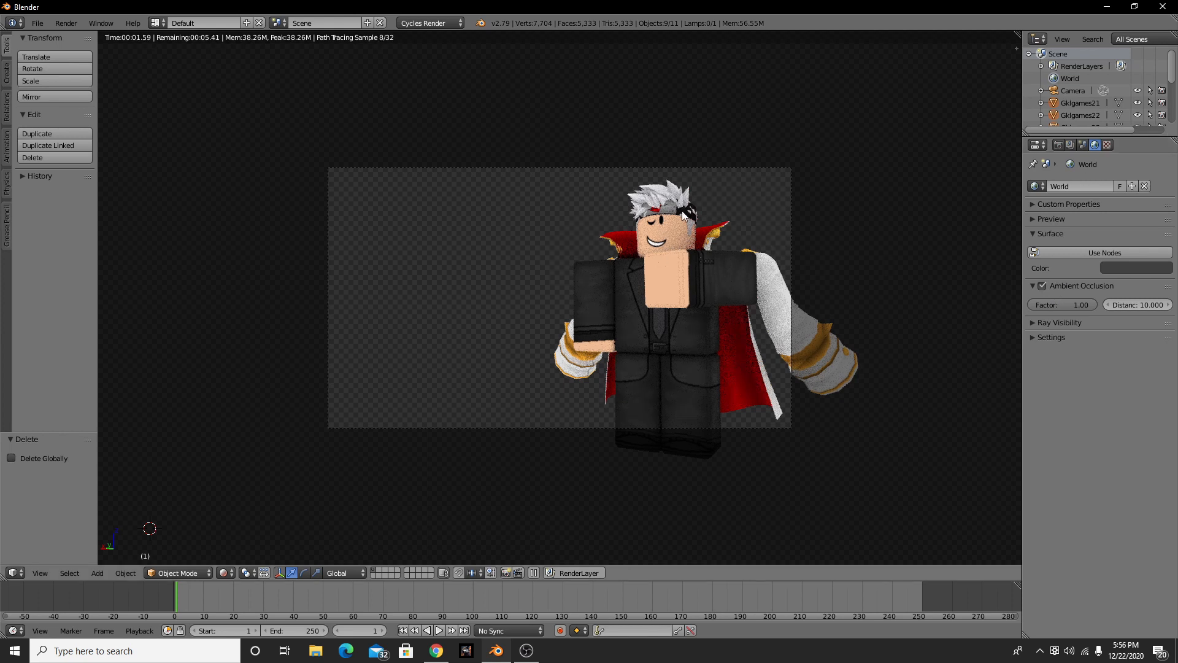
{"action": "left_click", "coordinate": [1137, 268]}
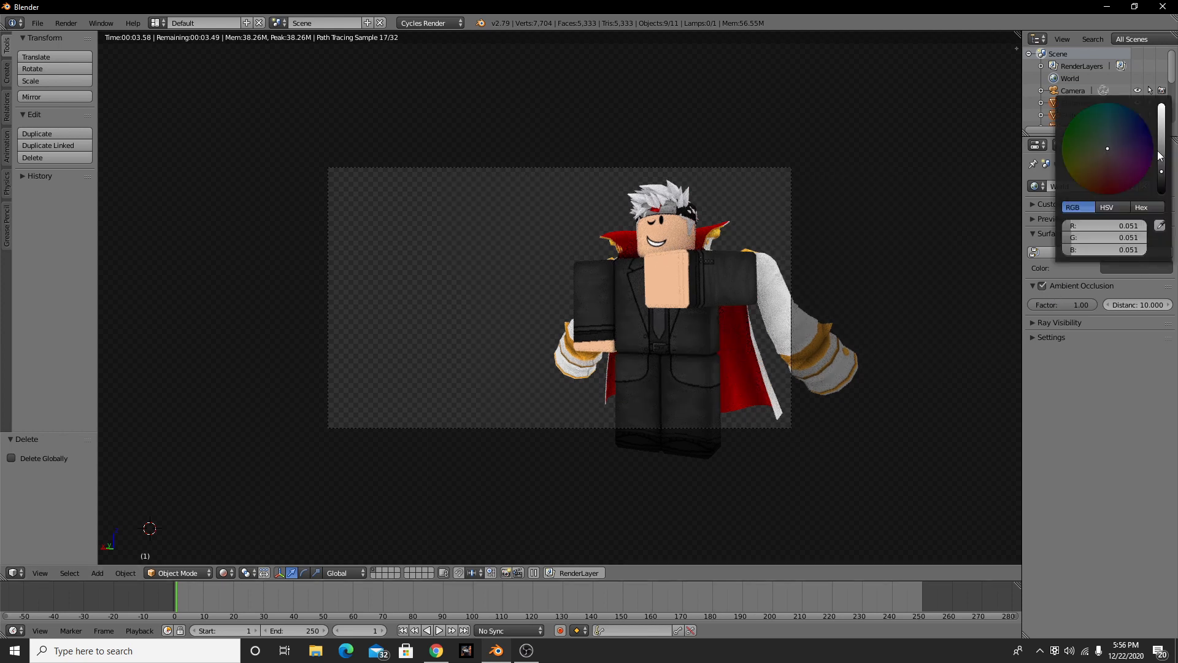
{"action": "left_click_drag", "start_coordinate": [1162, 171], "coordinate": [1162, 133]}
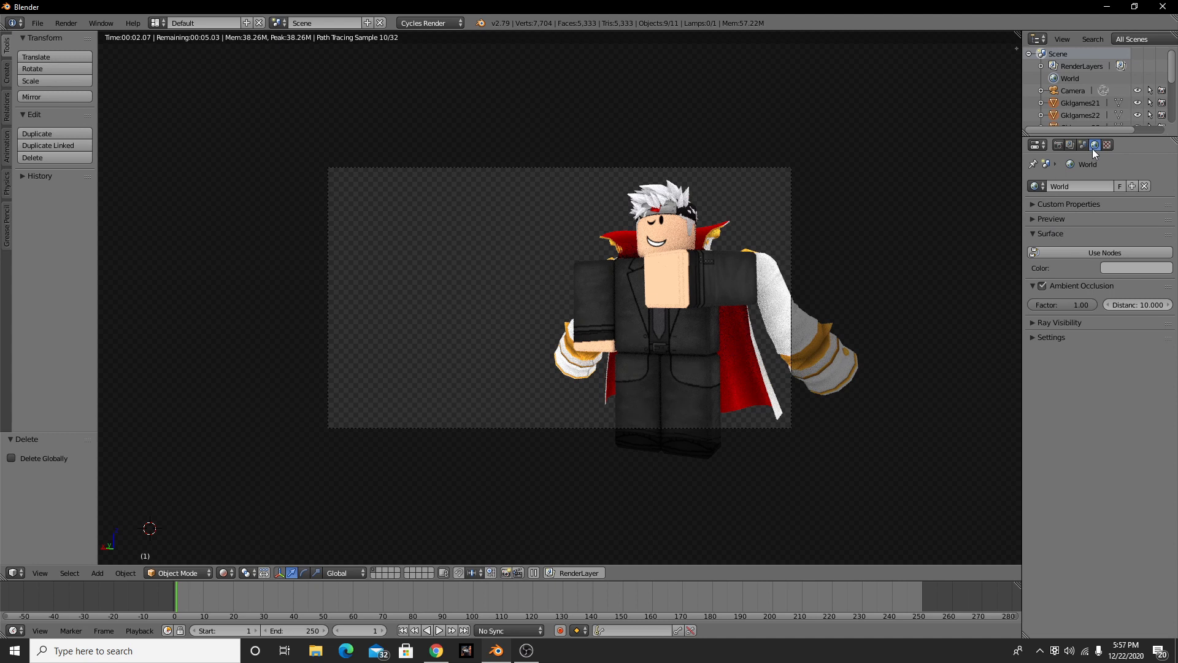
{"action": "left_click", "coordinate": [1114, 270]}
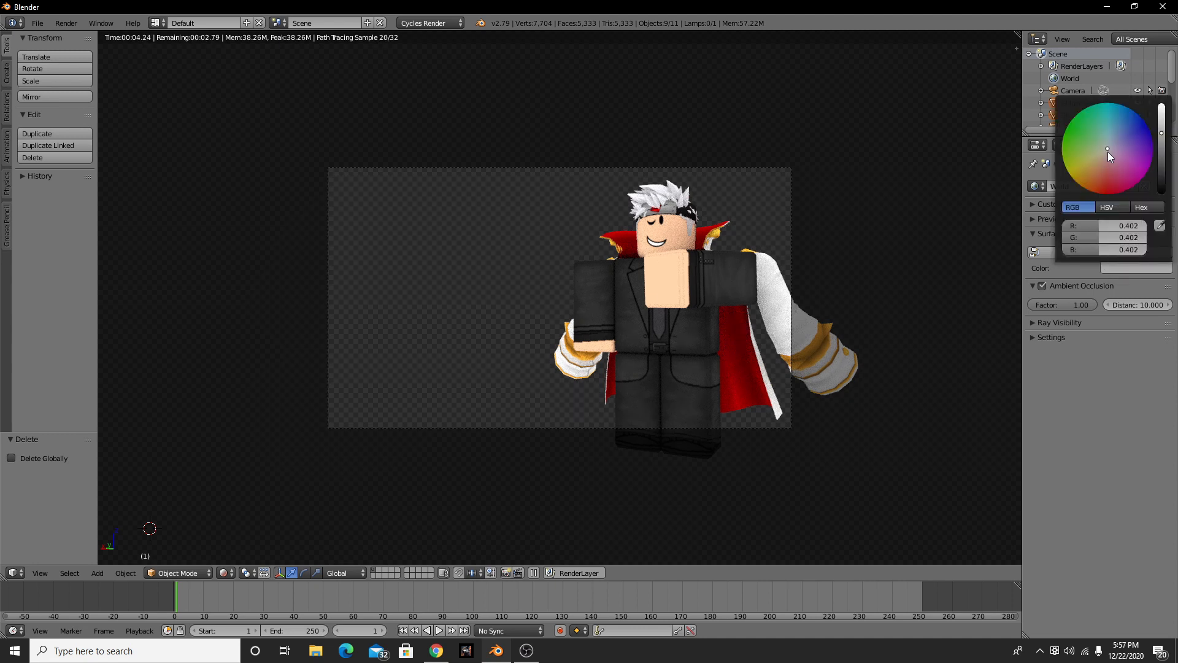
{"action": "mouse_move", "coordinate": [1107, 148]}
{"action": "left_mouse_down"}
{"action": "mouse_move", "coordinate": [1093, 167]}
{"action": "mouse_move", "coordinate": [1086, 160]}
{"action": "mouse_move", "coordinate": [1148, 126]}
{"action": "mouse_move", "coordinate": [1067, 153]}
{"action": "mouse_move", "coordinate": [1106, 145]}
{"action": "mouse_move", "coordinate": [1098, 157]}
{"action": "left_mouse_up"}
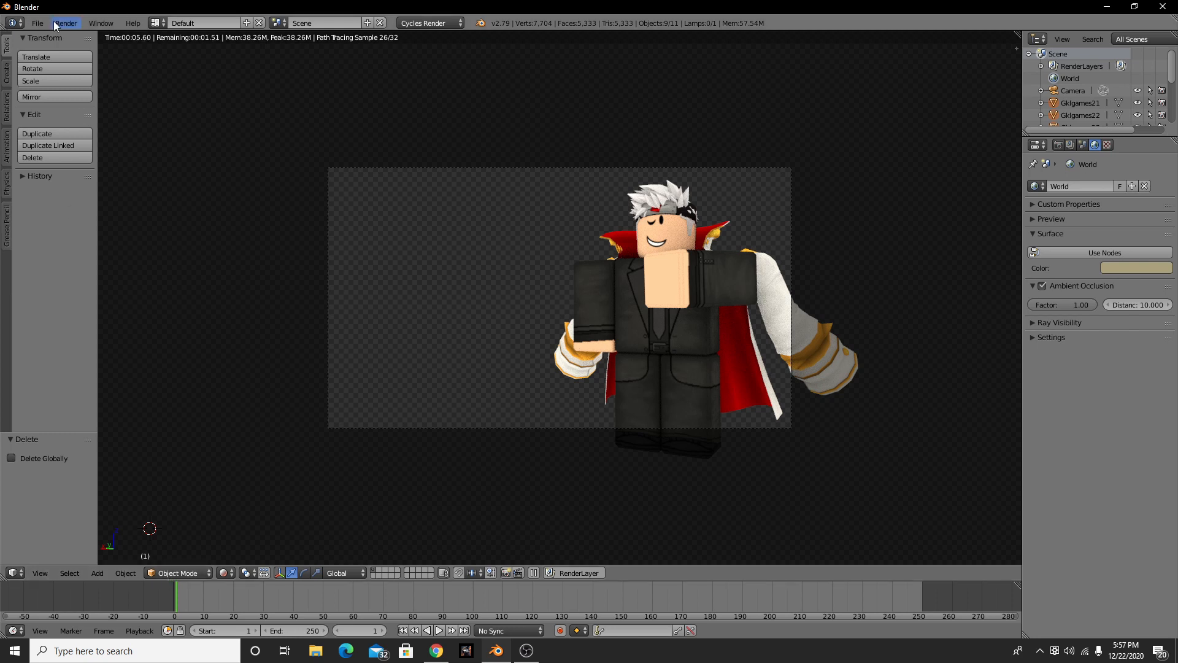
Render the still image of the character and save the result as an image file.
{"action": "left_click", "coordinate": [64, 24]}
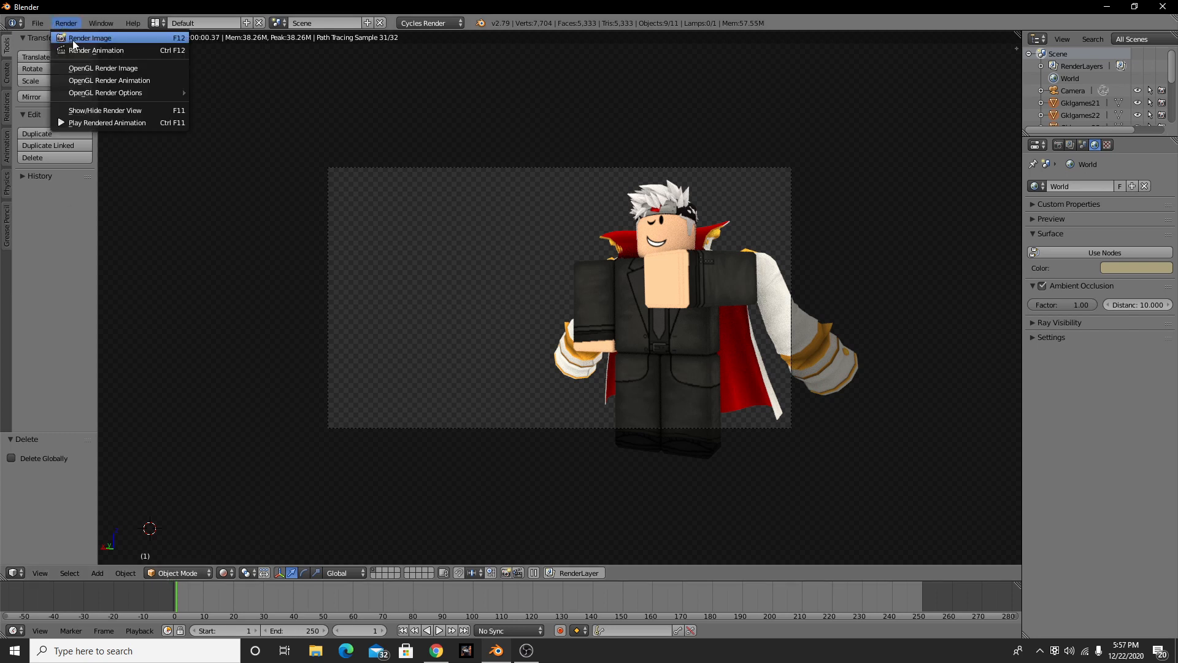
{"action": "left_click", "coordinate": [123, 38]}
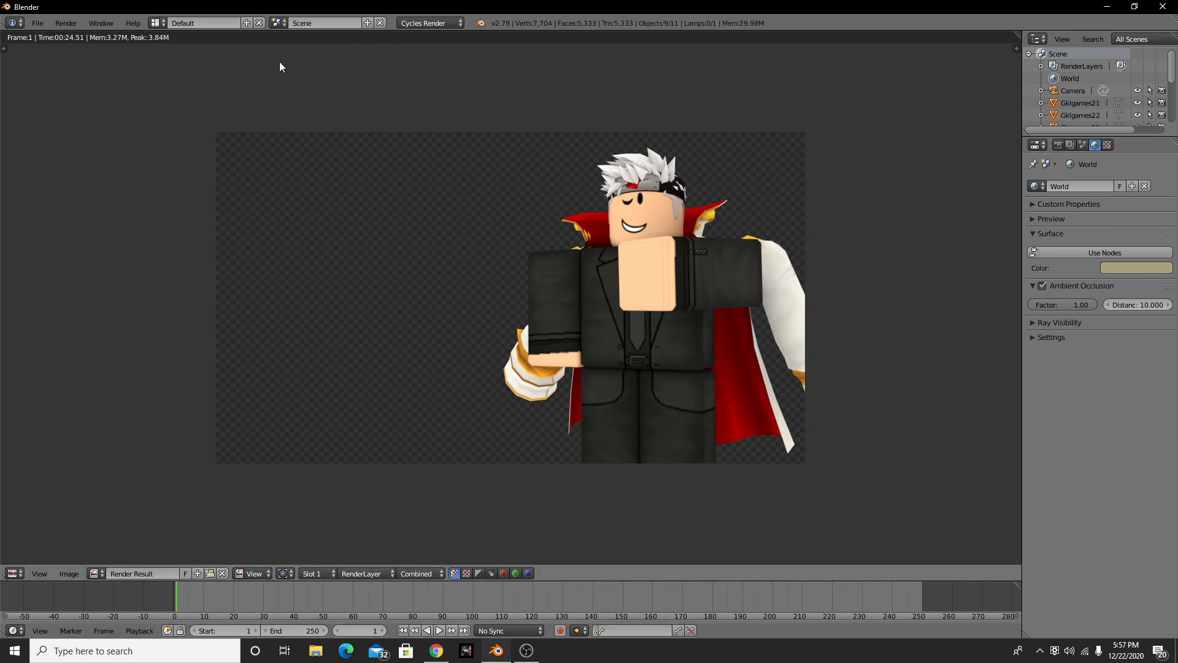
{"action": "left_click", "coordinate": [71, 572]}
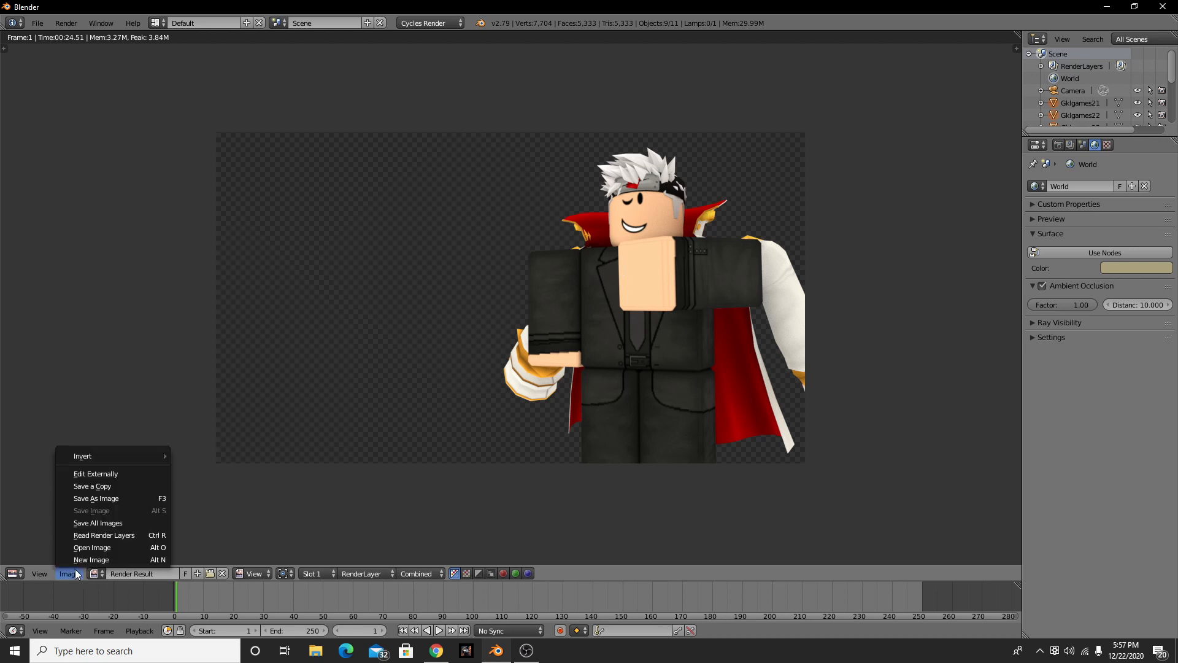
{"action": "left_click", "coordinate": [150, 498]}
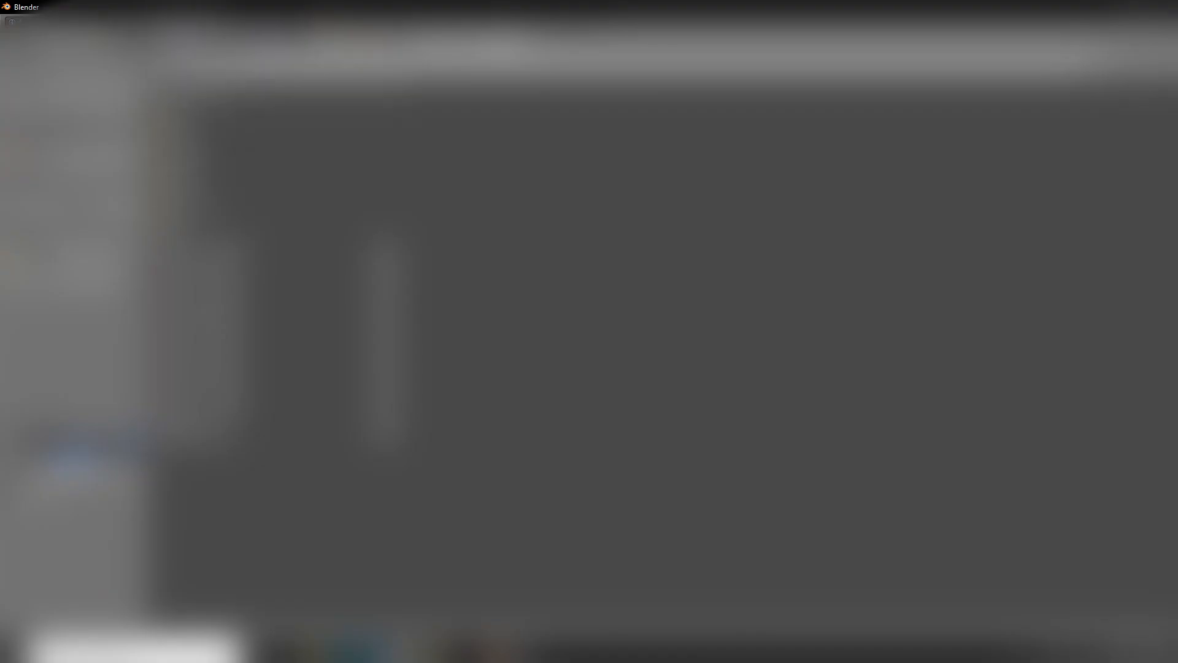
{"action": "left_click", "coordinate": [76, 90]}
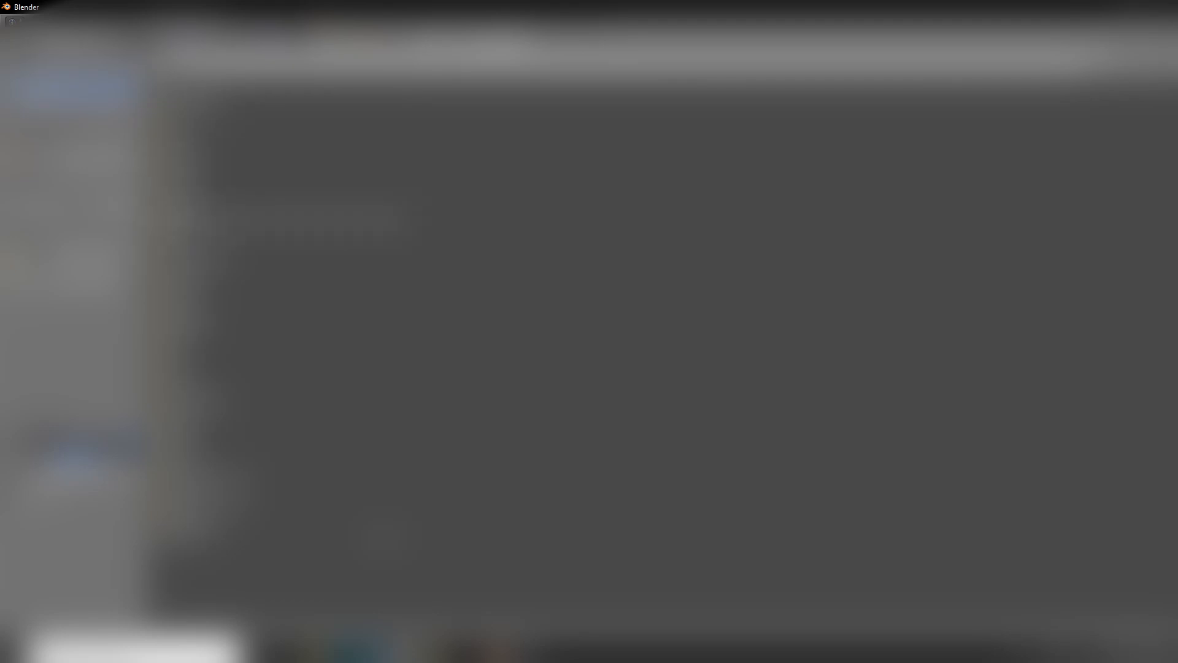
{"action": "left_click", "coordinate": [294, 293]}
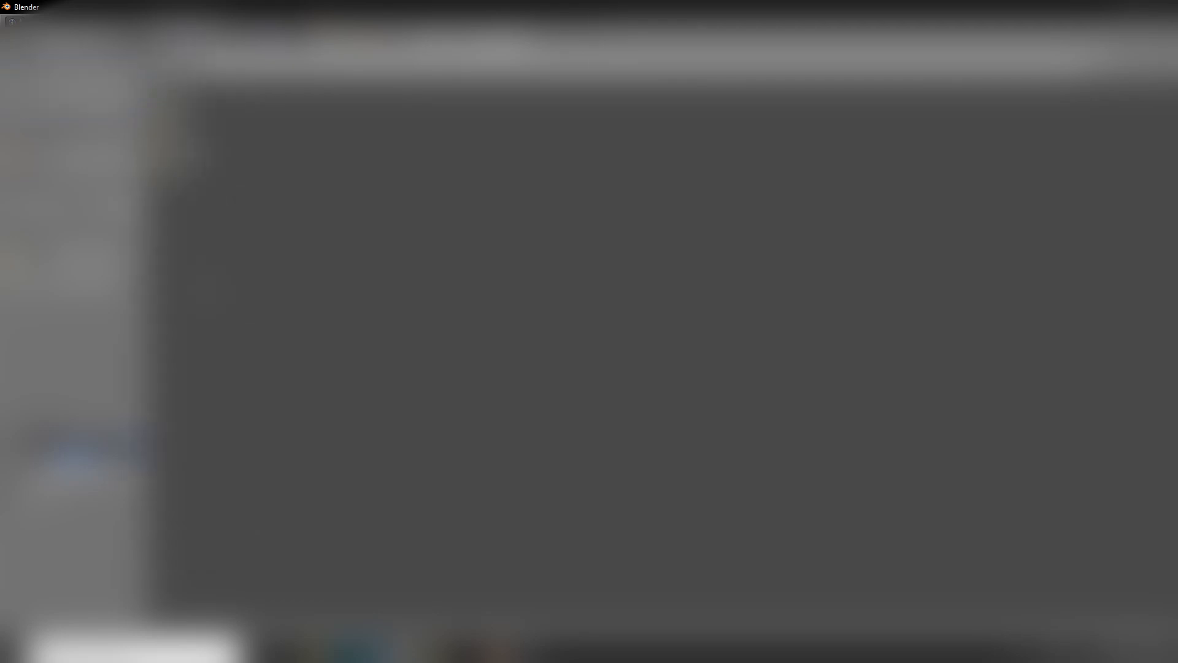
{"action": "left_click", "coordinate": [288, 154]}
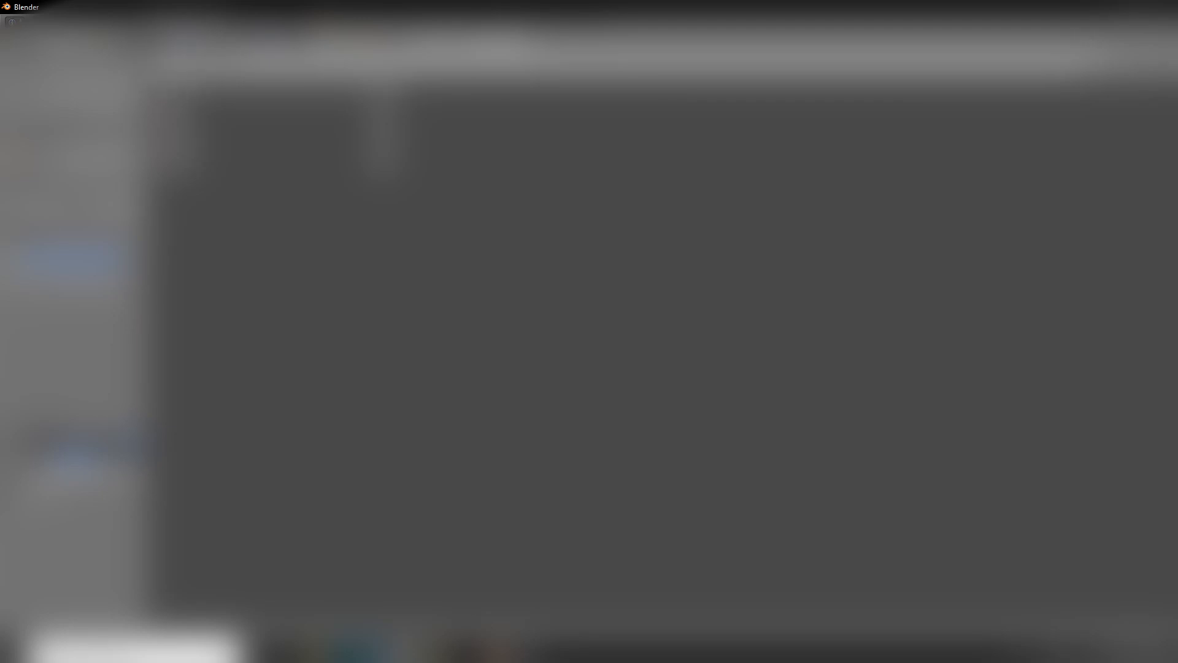
{"action": "left_click", "coordinate": [264, 92]}
{"action": "left_click", "coordinate": [1134, 54]}
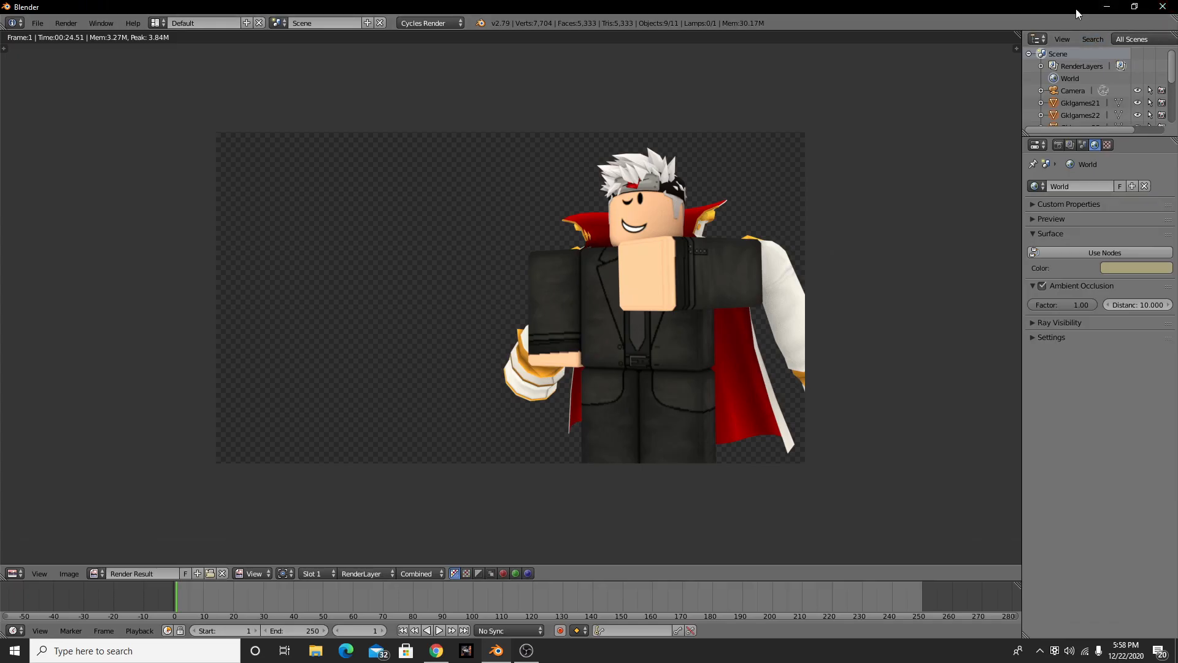
Quit Blender without saving the scene and open the Pixlr X photo editor in a new Chrome tab.
{"action": "left_click", "coordinate": [1166, 6]}
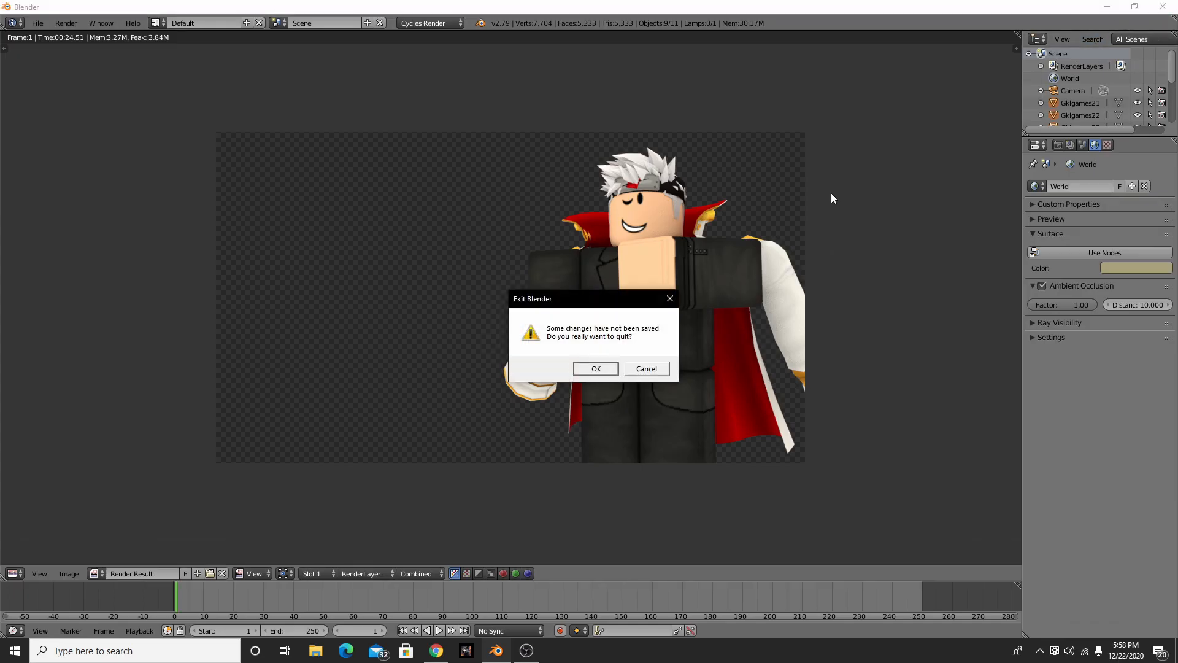
{"action": "left_click", "coordinate": [612, 370]}
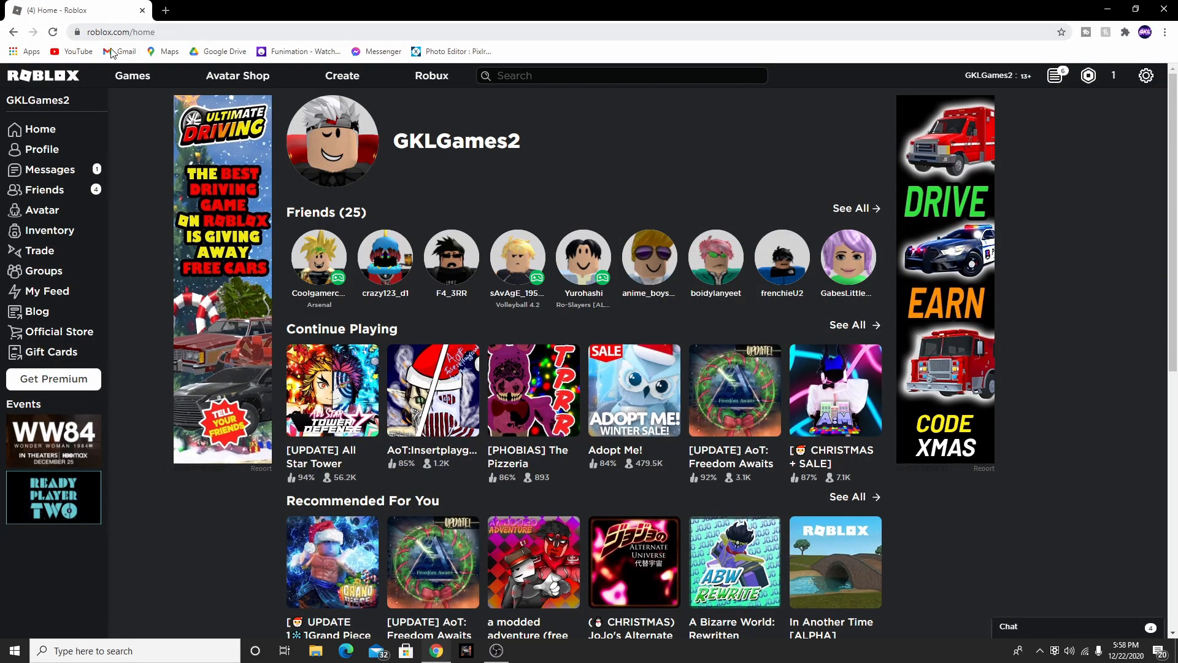
{"action": "left_click", "coordinate": [166, 10]}
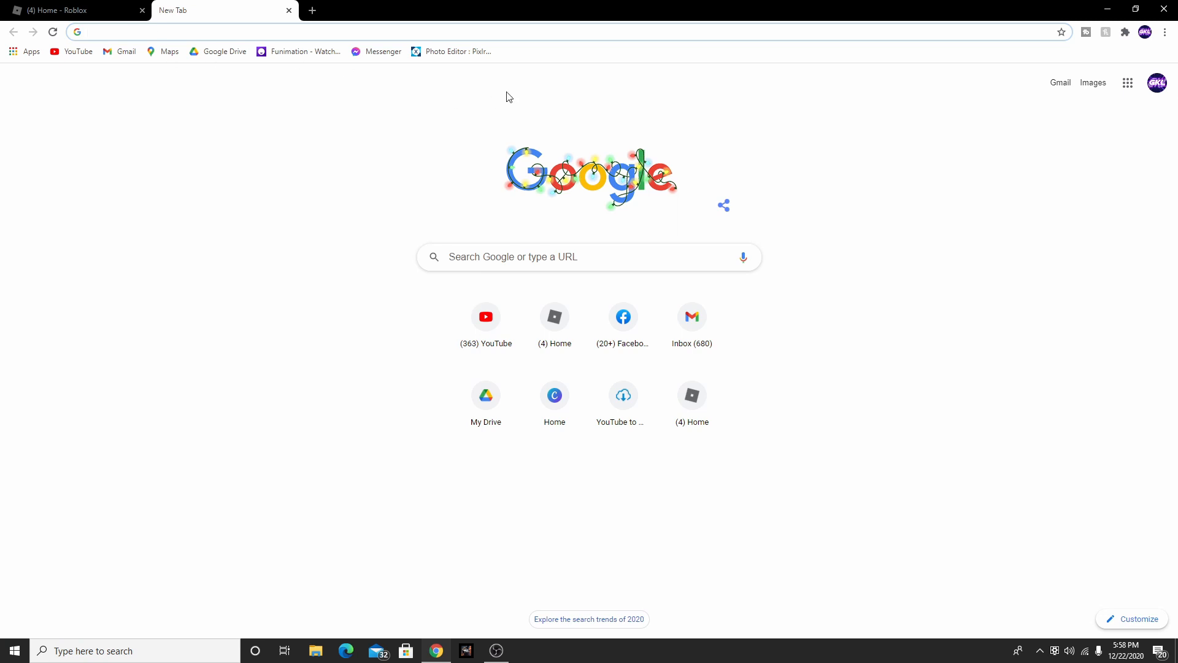
{"action": "left_click", "coordinate": [467, 52]}
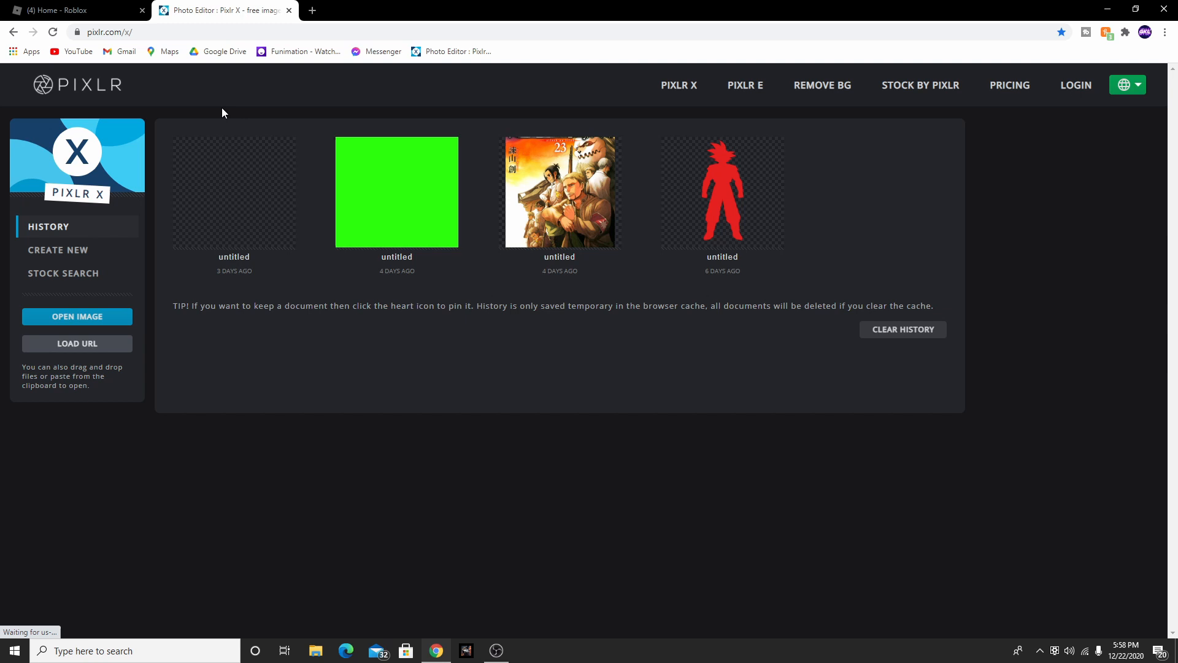
Switch to Pixlr E and create a new Web 720p document, 1280 x 720, with no background.
{"action": "left_click", "coordinate": [735, 86]}
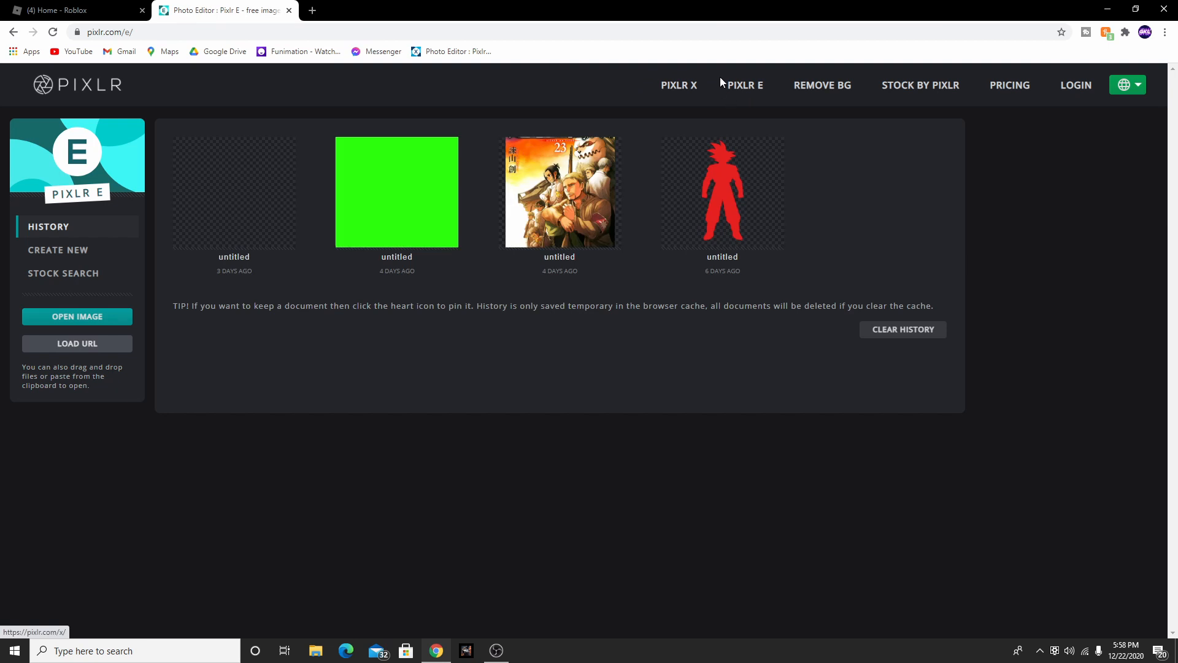
{"action": "left_click", "coordinate": [46, 252]}
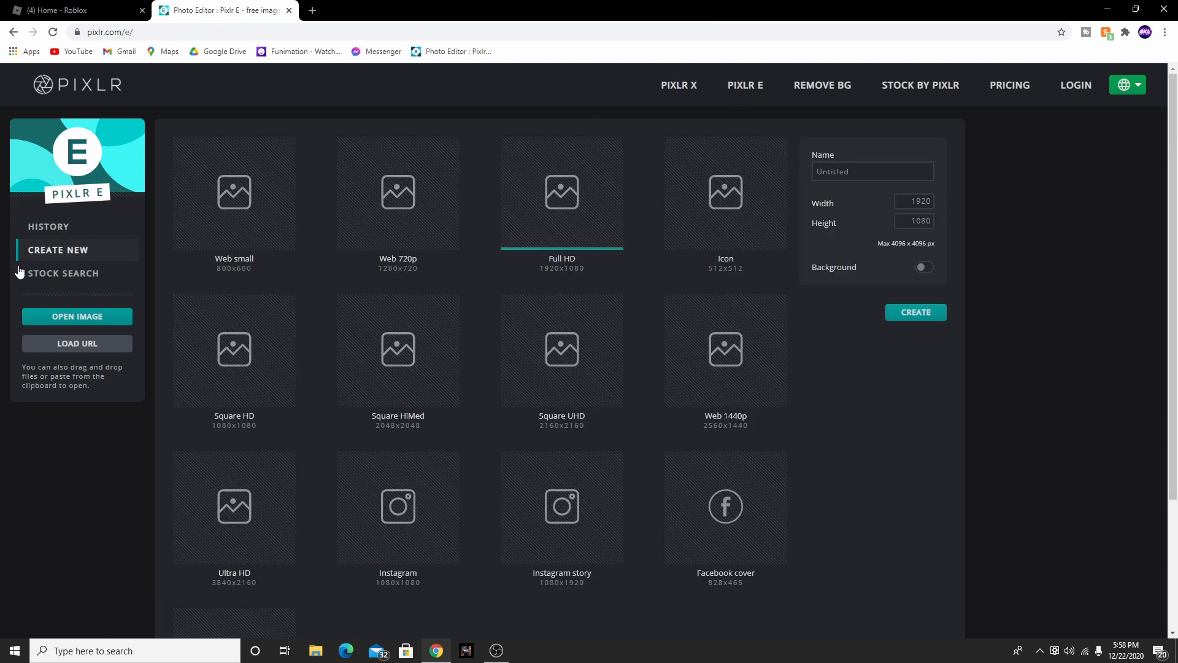
{"action": "left_click", "coordinate": [450, 234]}
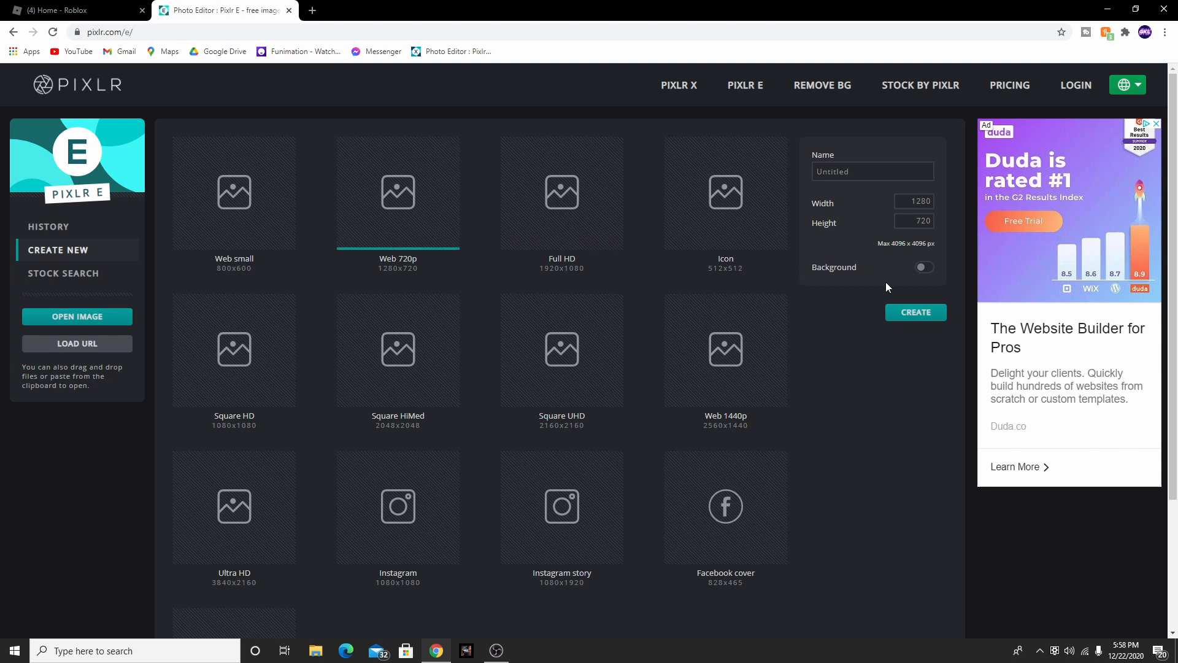
{"action": "left_click", "coordinate": [918, 316]}
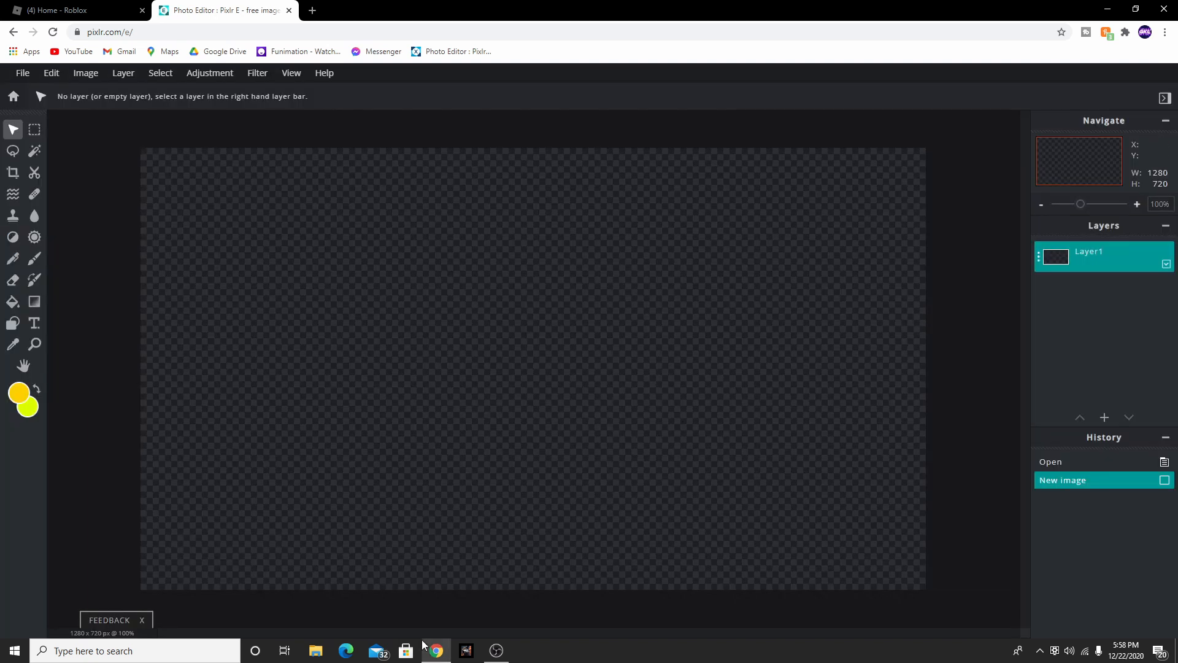
Add Bodypng.png from File Explorer as a layer and enlarge the character to fill the 1280 x 720 canvas.
{"action": "left_click", "coordinate": [316, 651]}
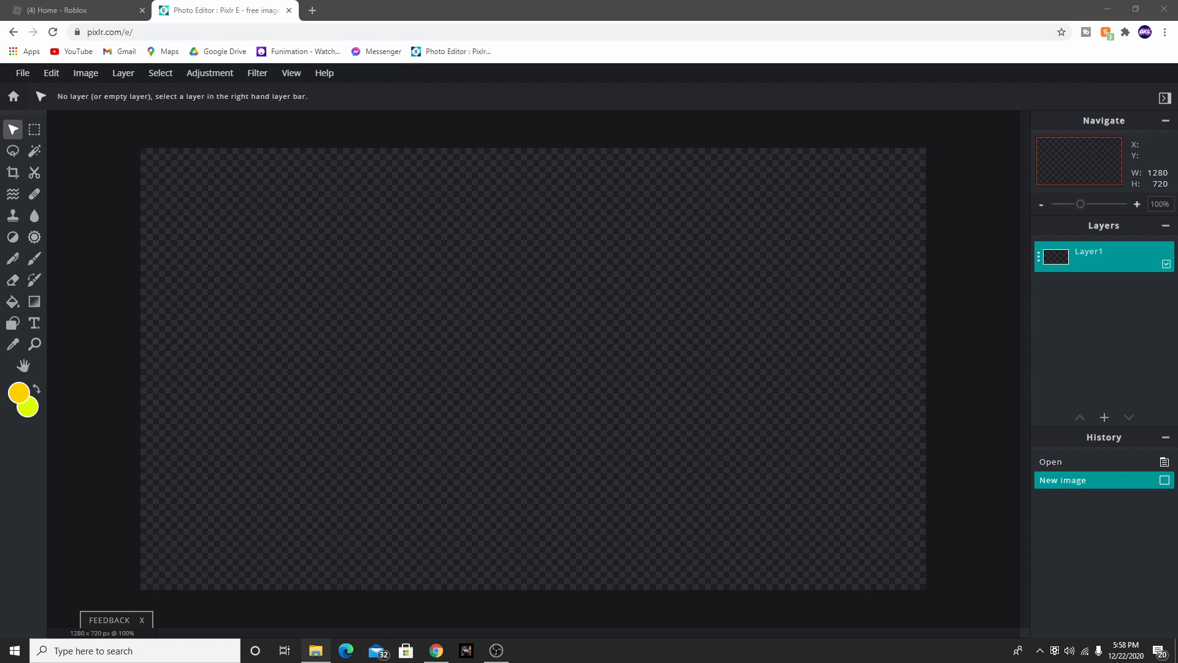
{"action": "left_click_drag", "start_coordinate": [853, 252], "coordinate": [528, 310]}
{"action": "left_click", "coordinate": [649, 361]}
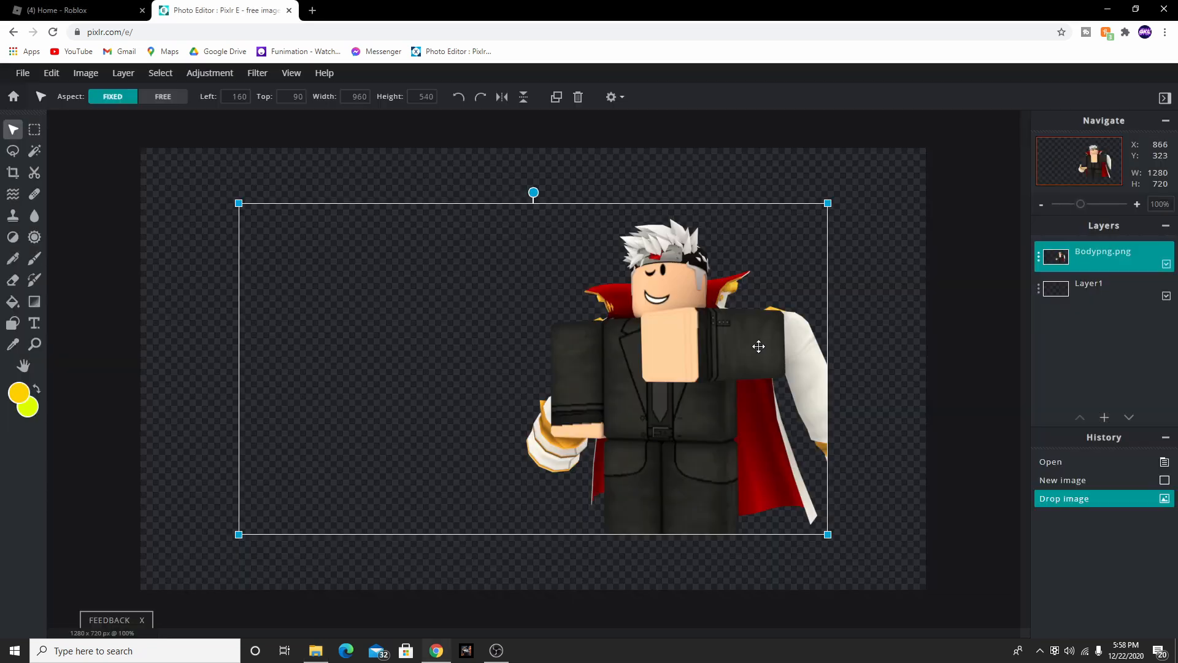
{"action": "left_click_drag", "start_coordinate": [721, 281], "coordinate": [623, 225]}
{"action": "left_click_drag", "start_coordinate": [730, 478], "coordinate": [924, 577]}
{"action": "left_click", "coordinate": [954, 554]}
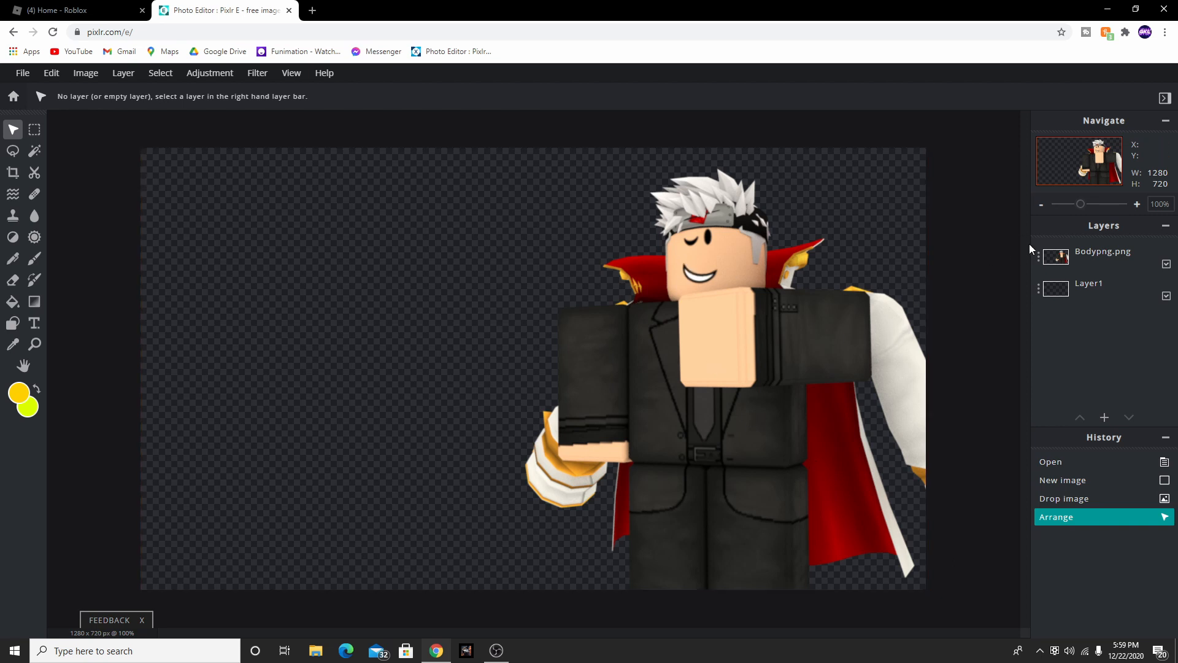
{"action": "left_click", "coordinate": [615, 187]}
{"action": "left_click", "coordinate": [977, 521]}
Add the "Becoming Anime Go..." image as a layer, shrink it and tilt it in the canvas's upper-left area.
{"action": "left_click", "coordinate": [316, 651]}
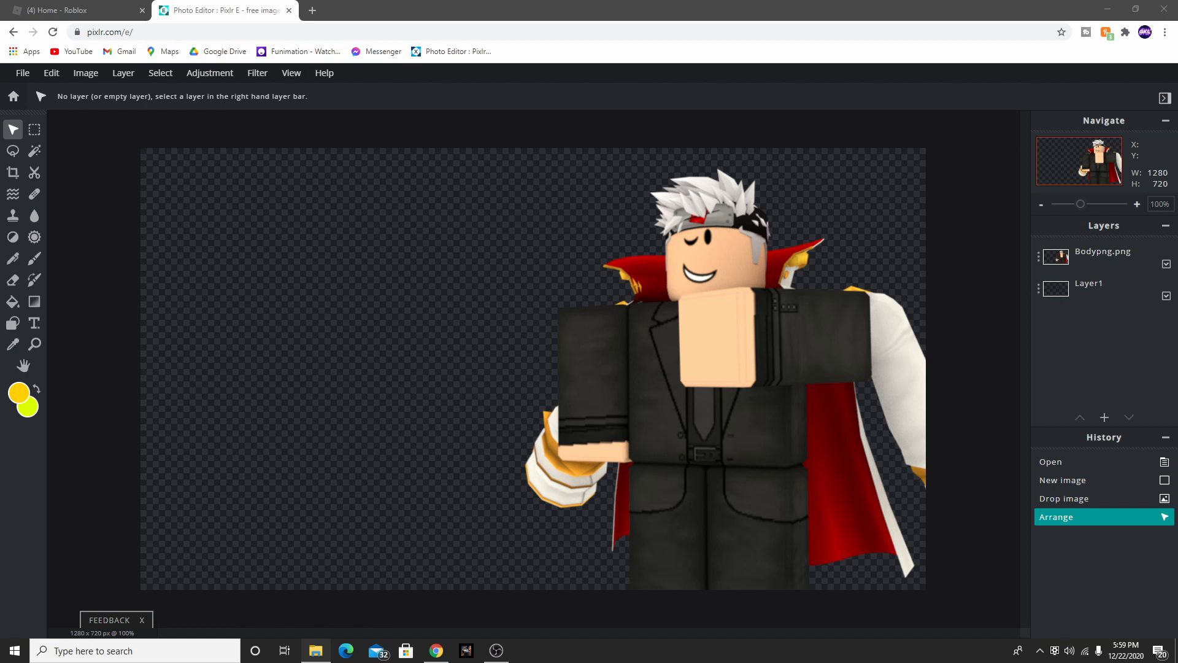
{"action": "left_click_drag", "start_coordinate": [1177, 270], "coordinate": [705, 270]}
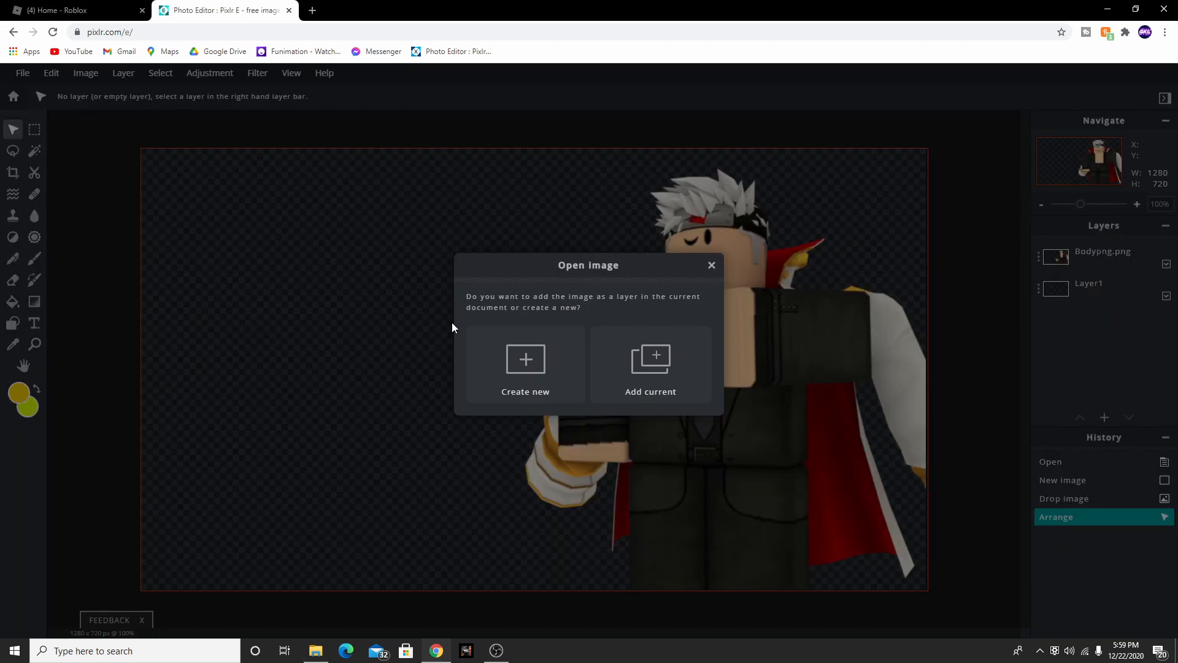
{"action": "left_click", "coordinate": [663, 373]}
{"action": "left_click_drag", "start_coordinate": [926, 150], "coordinate": [499, 388]}
{"action": "left_click_drag", "start_coordinate": [296, 381], "coordinate": [361, 202]}
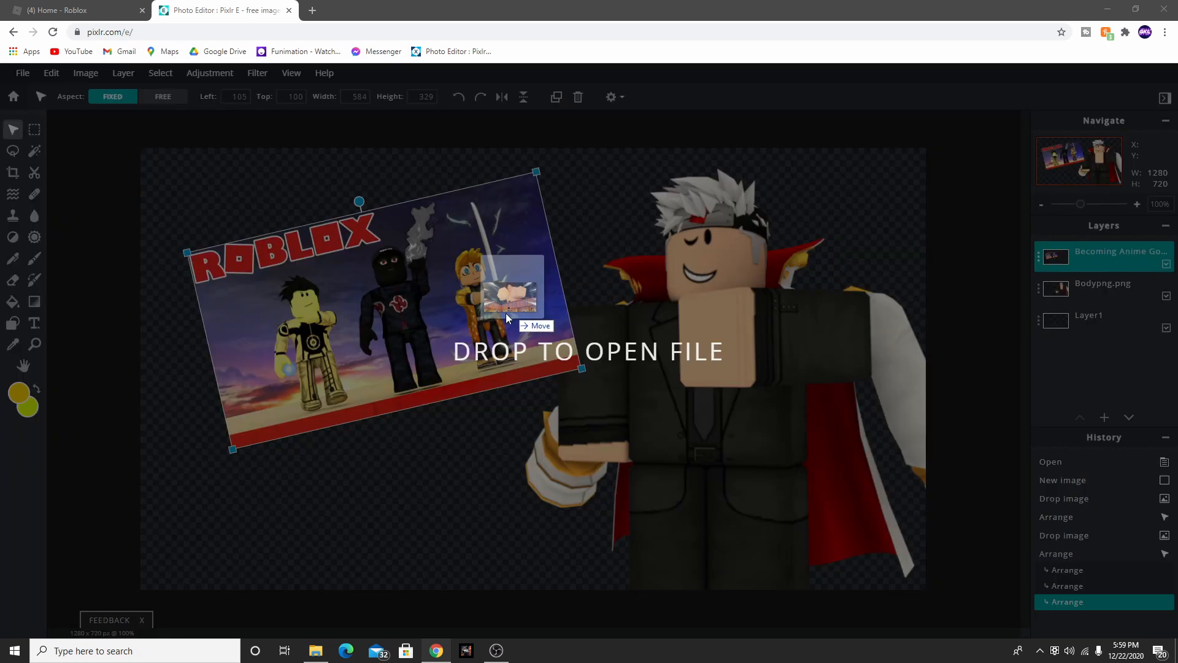
Add the images Freedoom.jpg and Titan'.jpg as layers in the current document.
{"action": "left_click_drag", "start_coordinate": [515, 258], "coordinate": [685, 319]}
{"action": "left_click", "coordinate": [675, 369]}
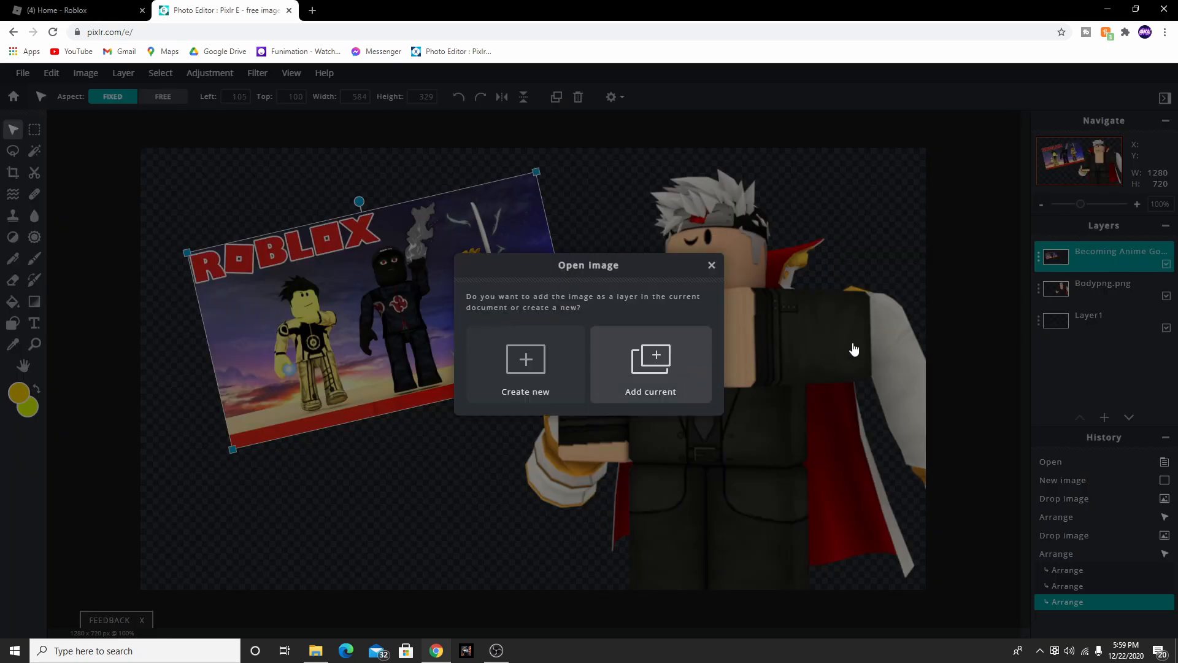
{"action": "left_click_drag", "start_coordinate": [516, 258], "coordinate": [425, 333]}
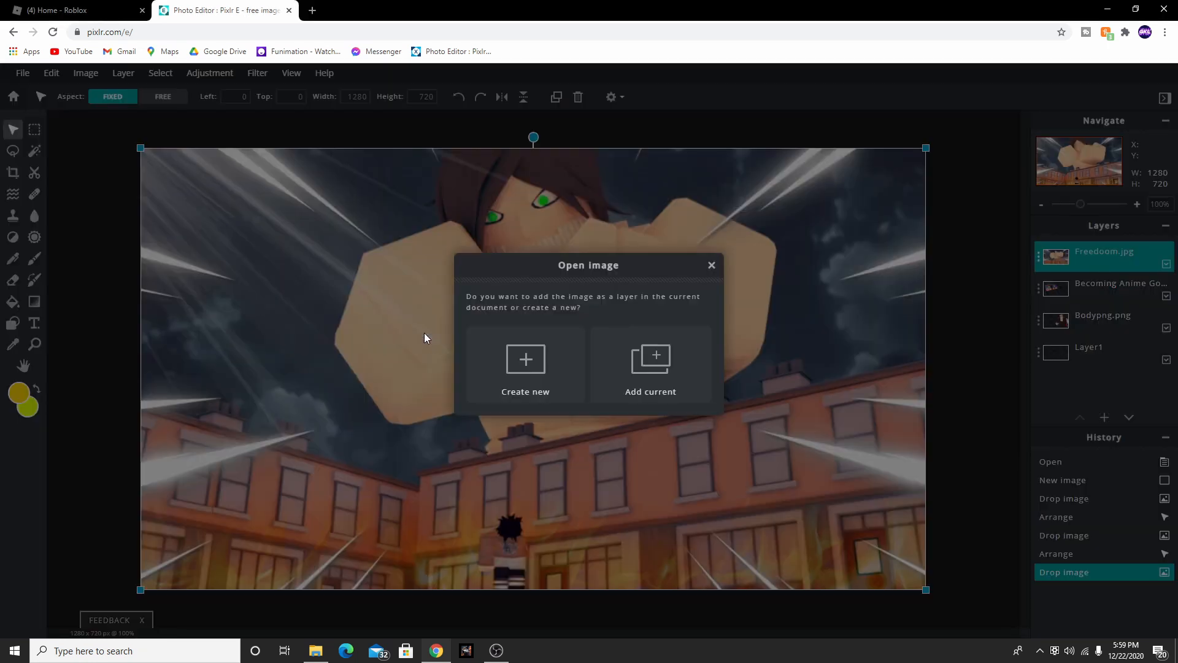
{"action": "left_click", "coordinate": [644, 370]}
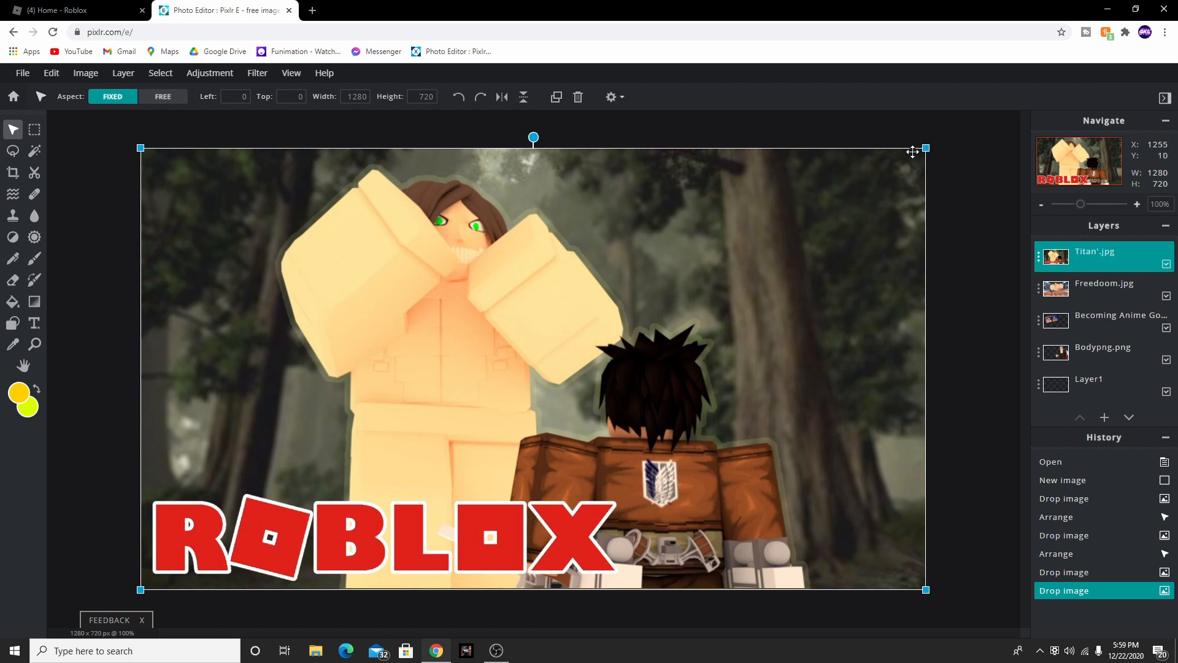
Shrink the Titan'.jpg and Freedoom.jpg images into the lower-left corner of the canvas.
{"action": "left_click_drag", "start_coordinate": [906, 158], "coordinate": [521, 382]}
{"action": "left_click", "coordinate": [928, 152]}
{"action": "left_click", "coordinate": [908, 165]}
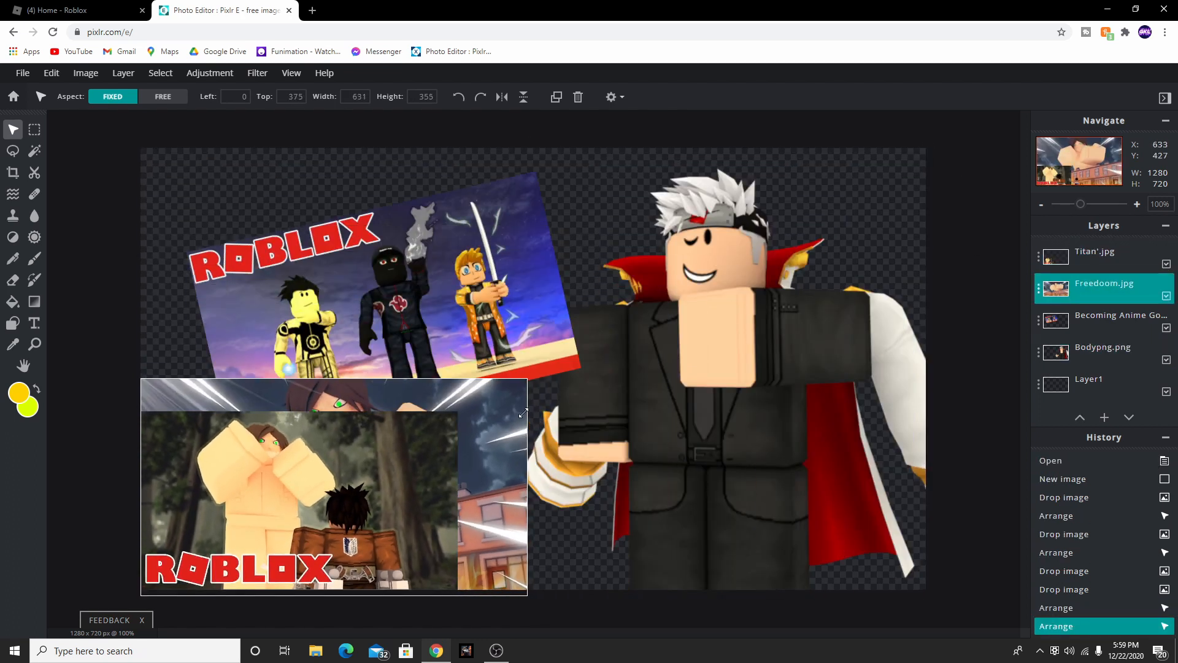
Make the tilted "Becoming Anime Go..." image smaller and move it to the upper-left corner of the canvas.
{"action": "left_click_drag", "start_coordinate": [502, 272], "coordinate": [482, 266]}
{"action": "left_click_drag", "start_coordinate": [562, 166], "coordinate": [496, 212]}
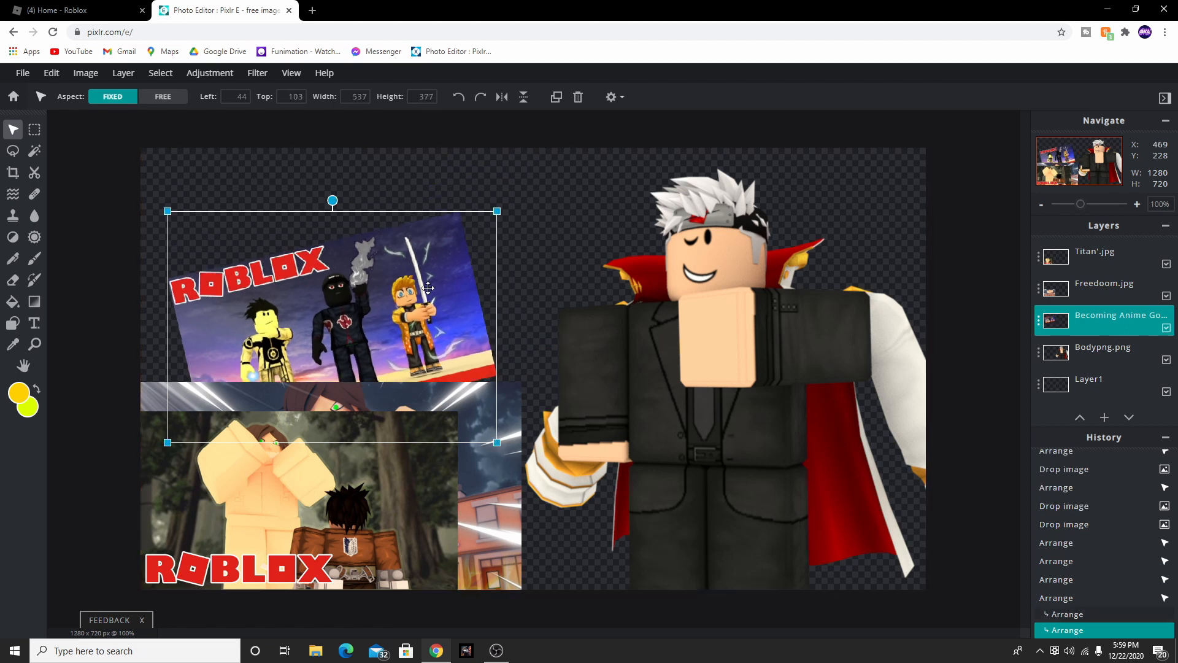
{"action": "left_click_drag", "start_coordinate": [426, 285], "coordinate": [398, 232]}
Move, shrink and tilt Freedoom.jpg near the middle of the canvas and place its layer beneath Bodypng.png.
{"action": "left_click_drag", "start_coordinate": [485, 507], "coordinate": [728, 379]}
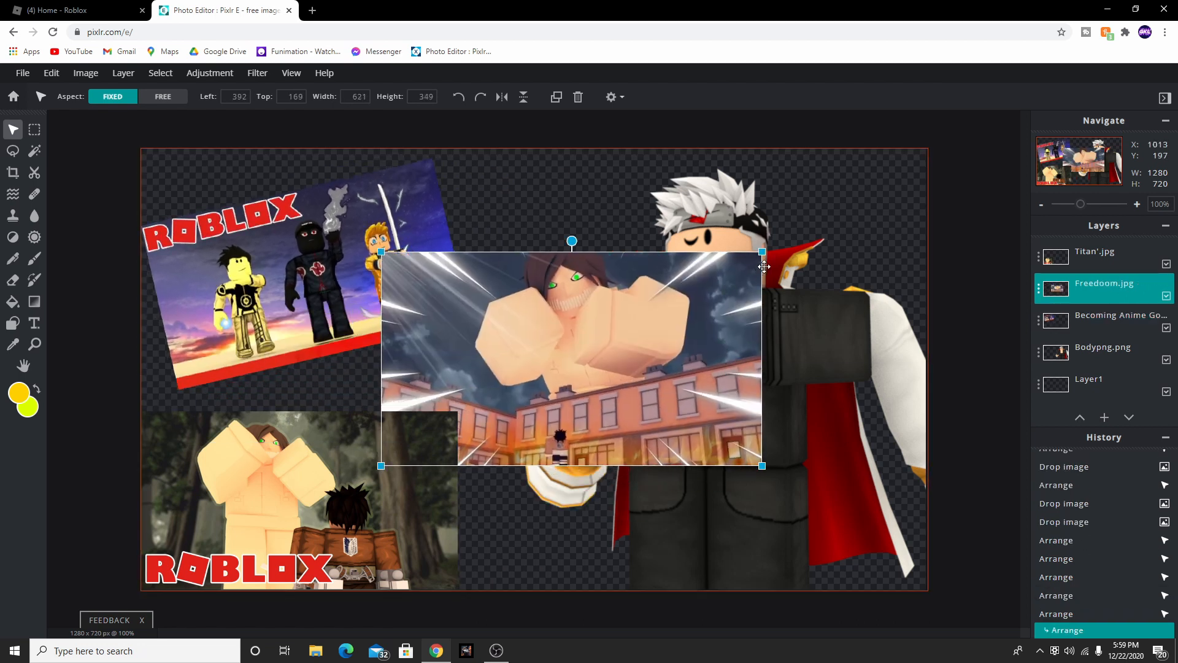
{"action": "left_click_drag", "start_coordinate": [762, 262], "coordinate": [661, 309]}
{"action": "left_click_drag", "start_coordinate": [1093, 299], "coordinate": [1093, 352]}
{"action": "left_click_drag", "start_coordinate": [523, 297], "coordinate": [558, 303]}
{"action": "left_click_drag", "start_coordinate": [687, 344], "coordinate": [698, 367]}
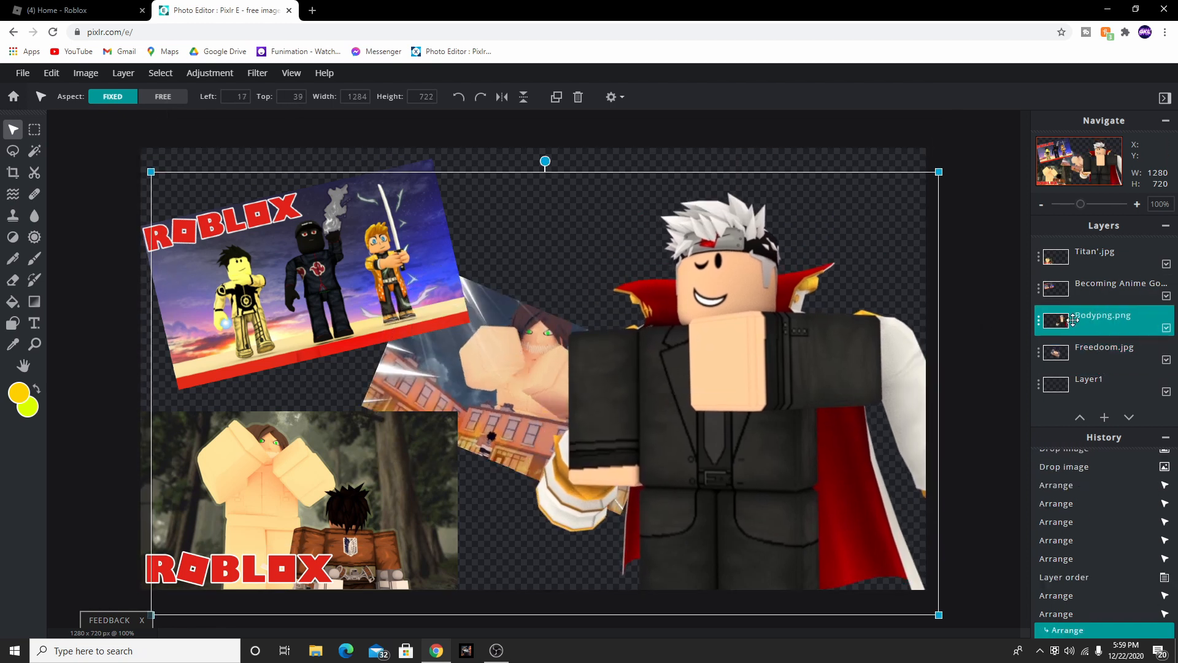
{"action": "key", "text": "ctrl+z"}
{"action": "key", "text": "ctrl+z"}
Lock the Bodypng.png layer, then move Freedoom.jpg up behind the character and Titan'.jpg slightly up and inward from the canvas corner.
{"action": "left_click", "coordinate": [1039, 320]}
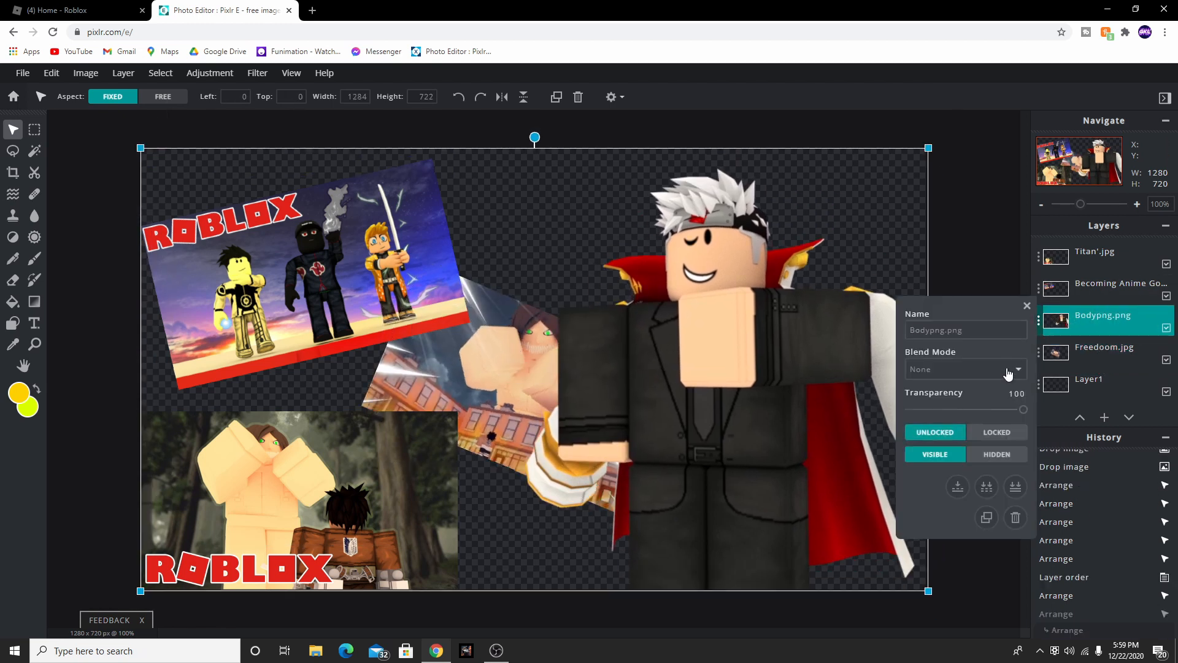
{"action": "left_click", "coordinate": [978, 429]}
{"action": "left_click_drag", "start_coordinate": [485, 365], "coordinate": [515, 267]}
{"action": "left_click_drag", "start_coordinate": [365, 500], "coordinate": [417, 477]}
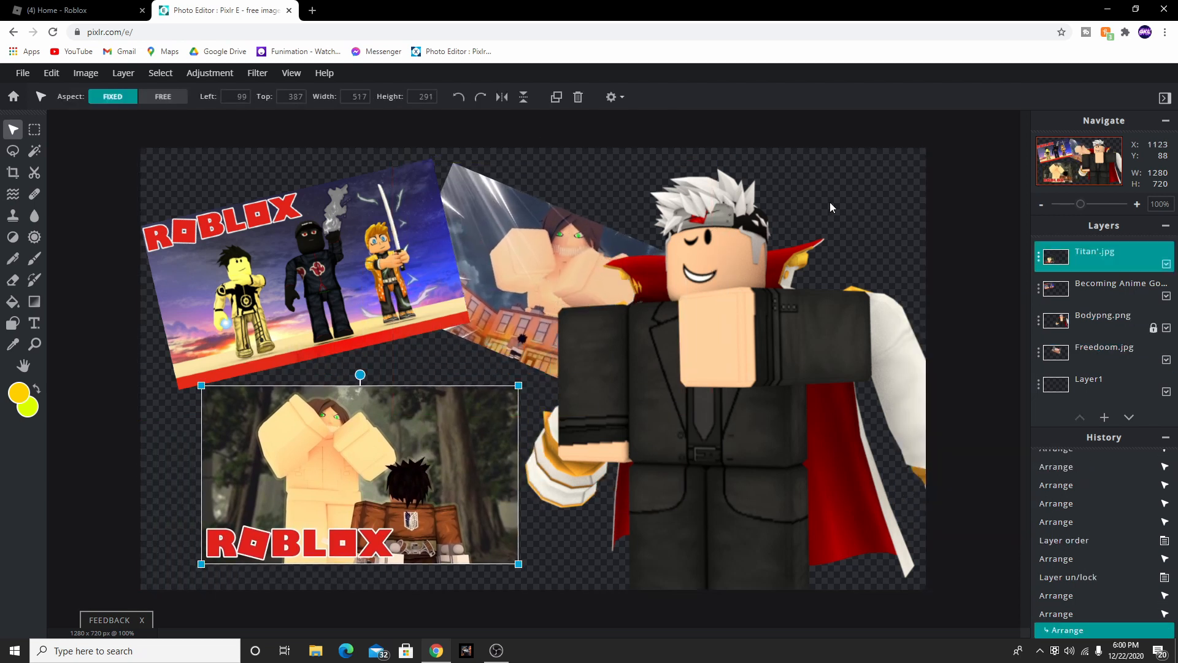
{"action": "left_click", "coordinate": [841, 215]}
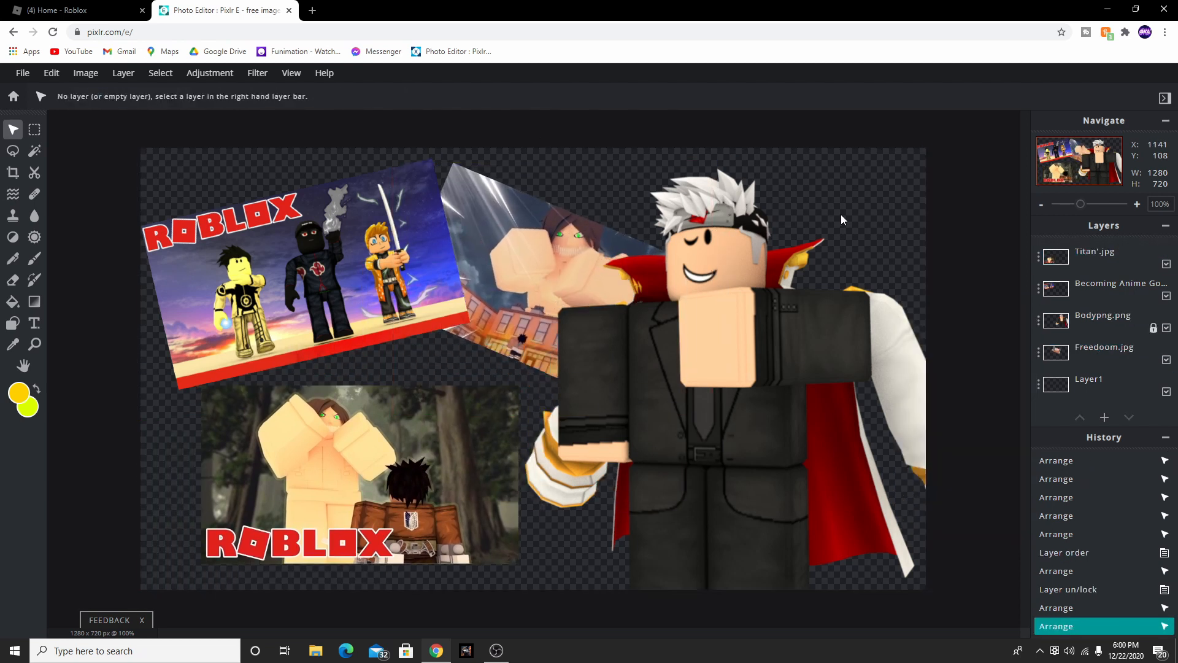
Search Google Images for "radial background" in a new tab.
{"action": "left_click", "coordinate": [313, 10]}
{"action": "type", "text": "r"}
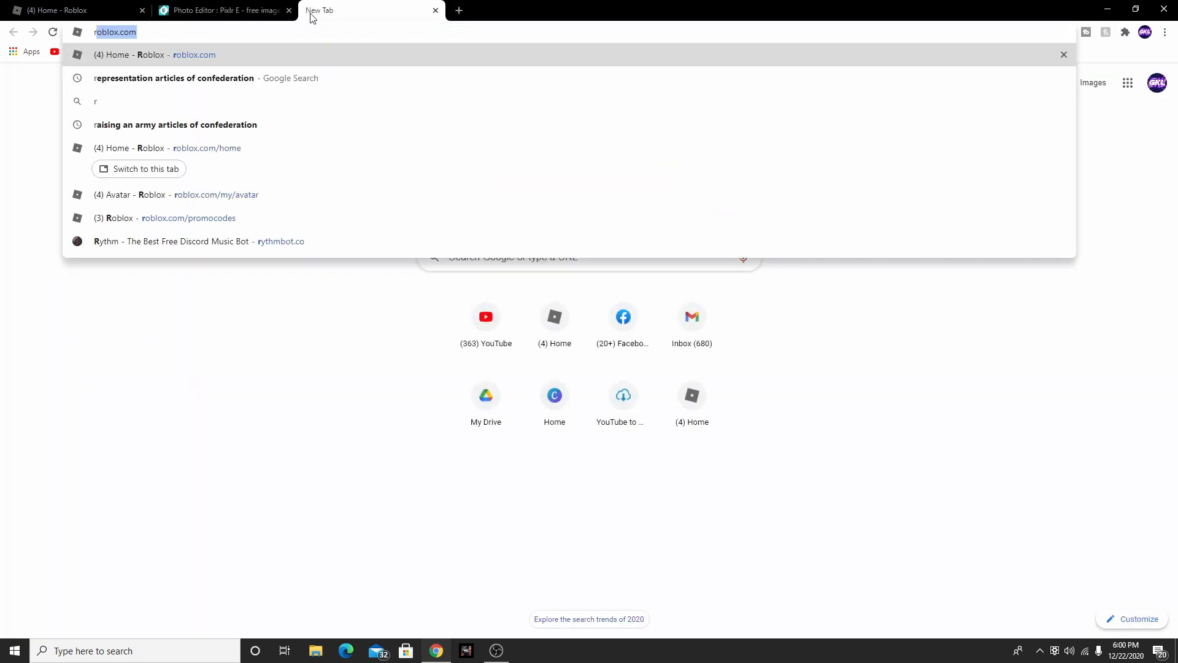
{"action": "type", "text": "aa"}
{"action": "key", "text": "BackSpace"}
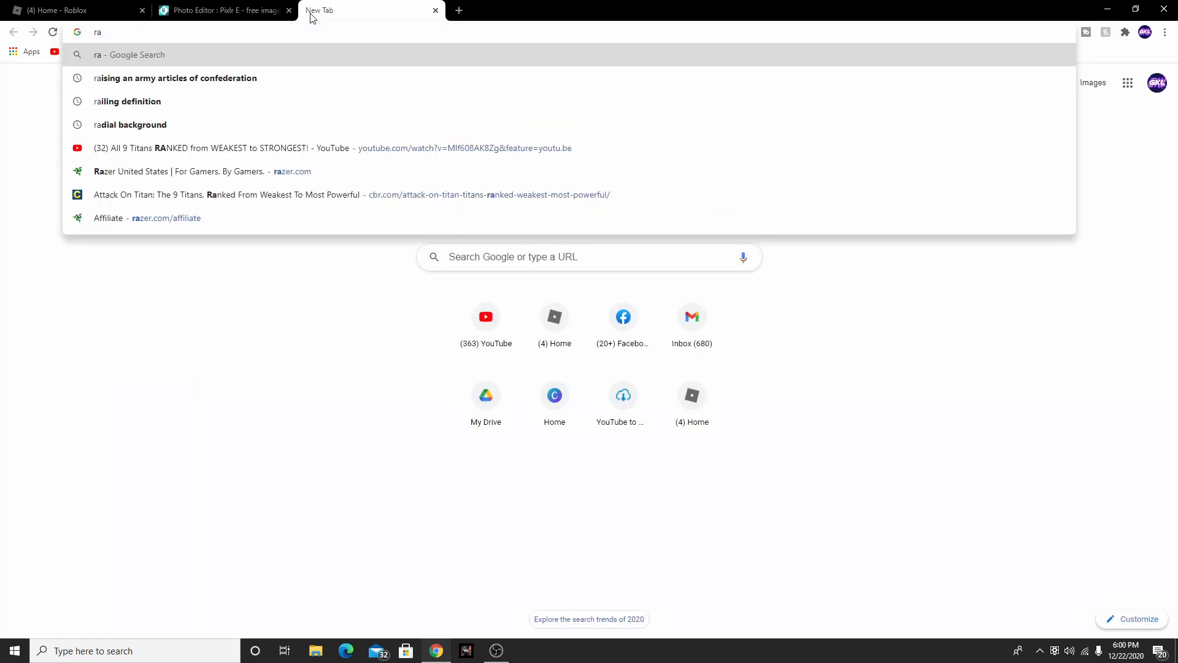
{"action": "type", "text": "dial"}
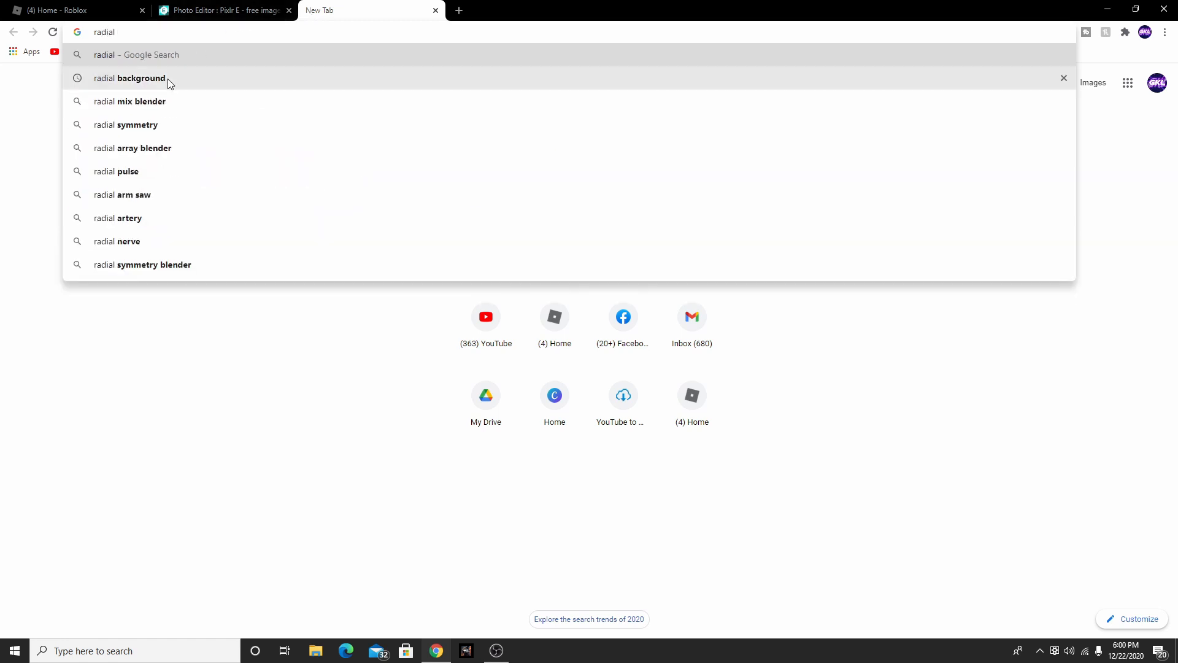
{"action": "left_click", "coordinate": [166, 81]}
{"action": "left_click", "coordinate": [171, 132]}
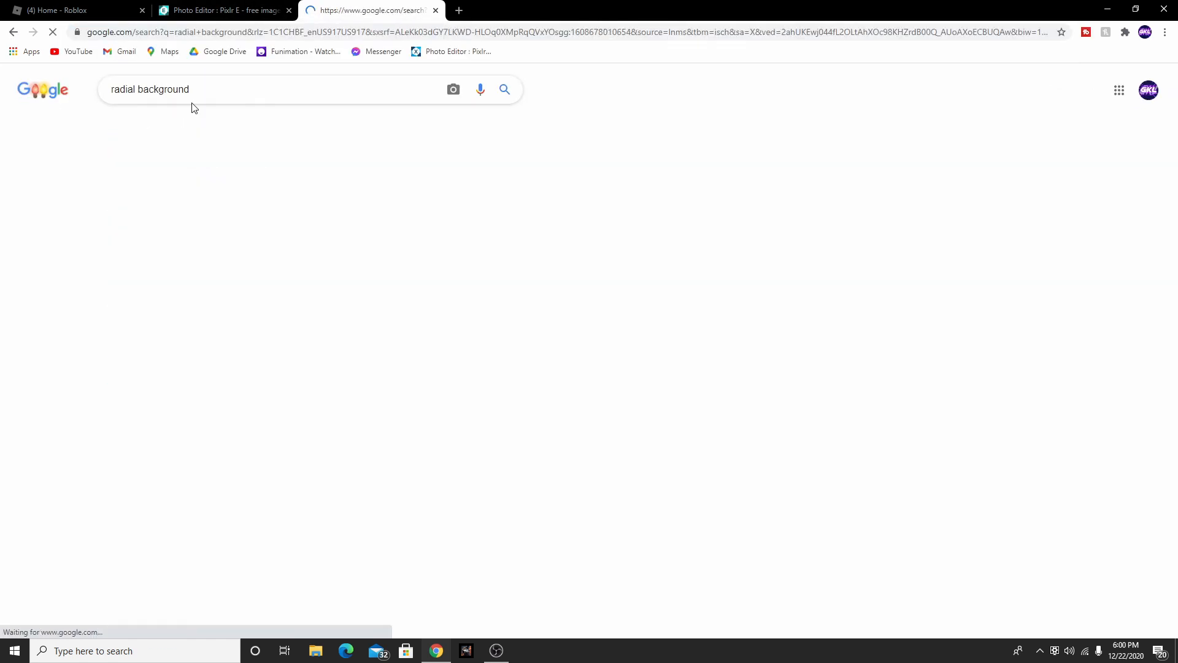
{"action": "scroll", "coordinate": [500, 487], "scroll_direction": "down", "scroll_amount": 1}
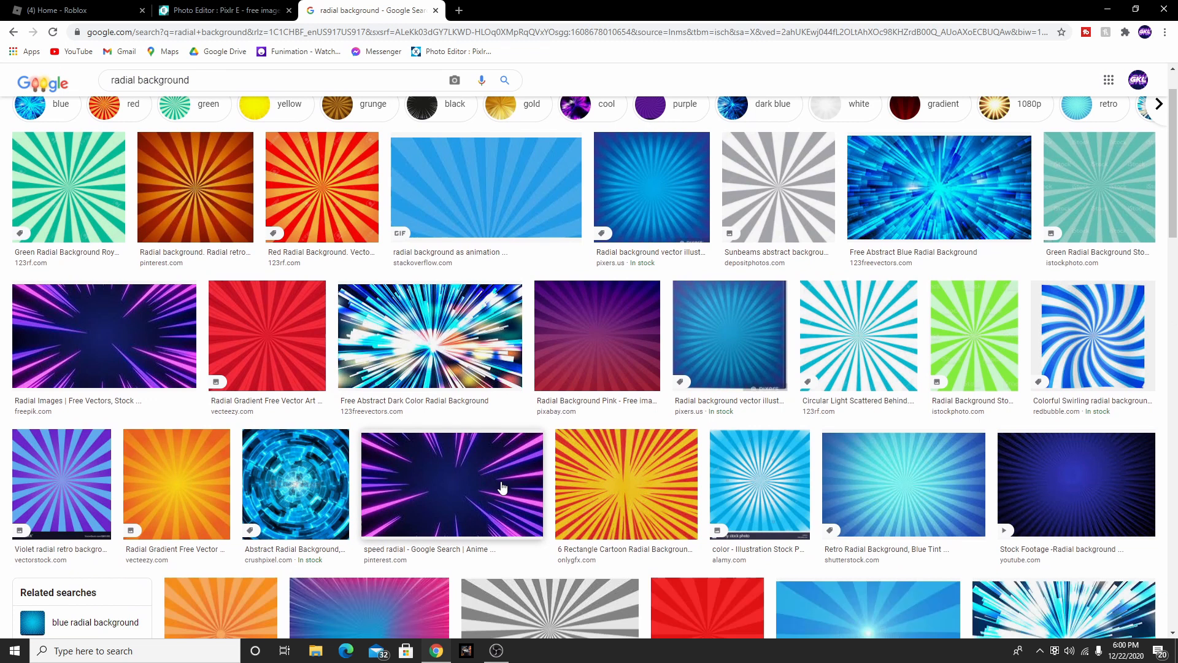
Copy the blue half-radial background image from the results and paste it into the Pixlr E document.
{"action": "left_click", "coordinate": [502, 221]}
{"action": "right_click", "coordinate": [996, 283]}
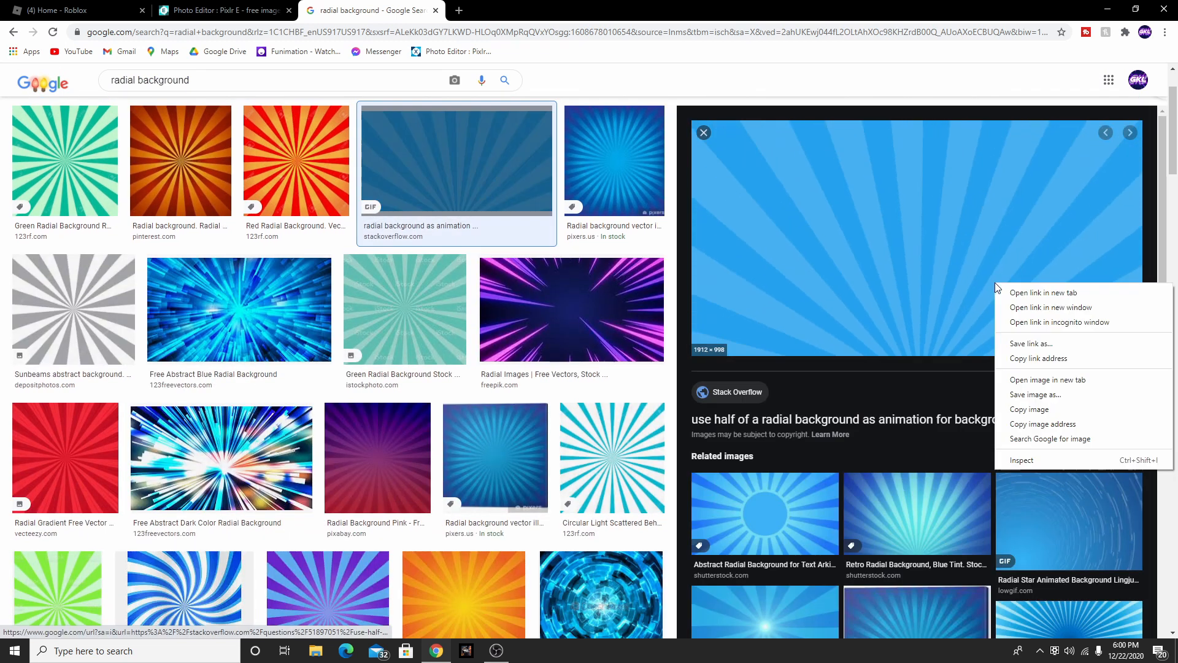
{"action": "left_click", "coordinate": [1031, 409]}
{"action": "left_click", "coordinate": [219, 10]}
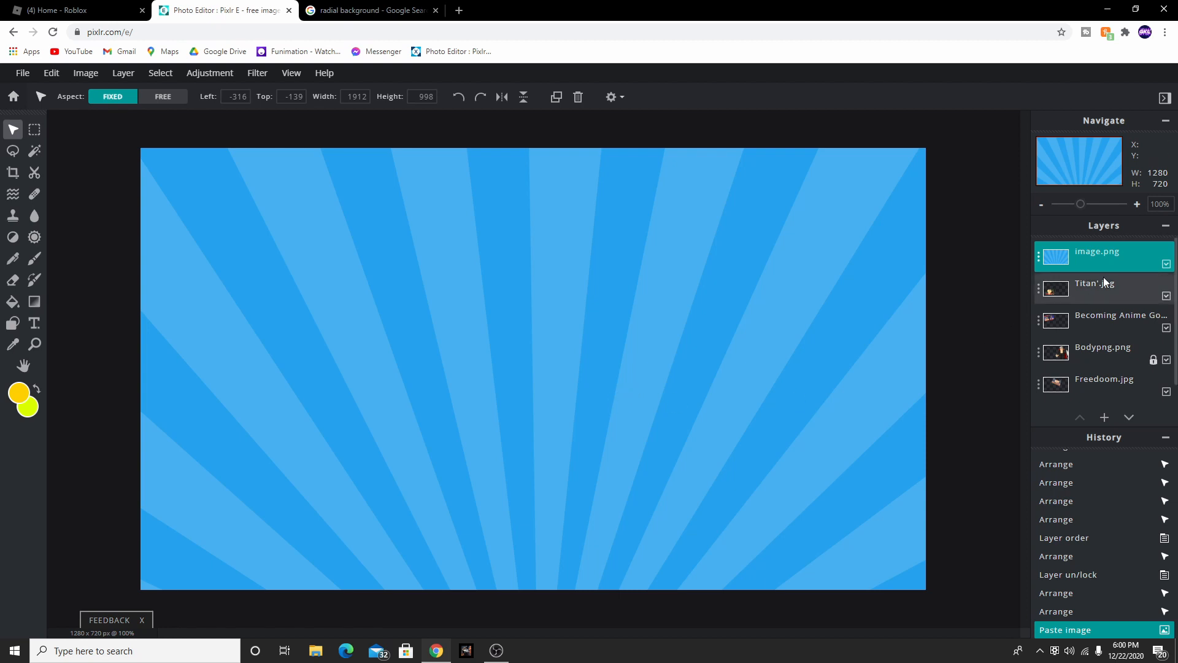
Unlock the Bodypng.png layer and move the image.png background to the bottom of the layer stack.
{"action": "left_click_drag", "start_coordinate": [1104, 278], "coordinate": [1110, 381]}
{"action": "left_click", "coordinate": [1038, 342]}
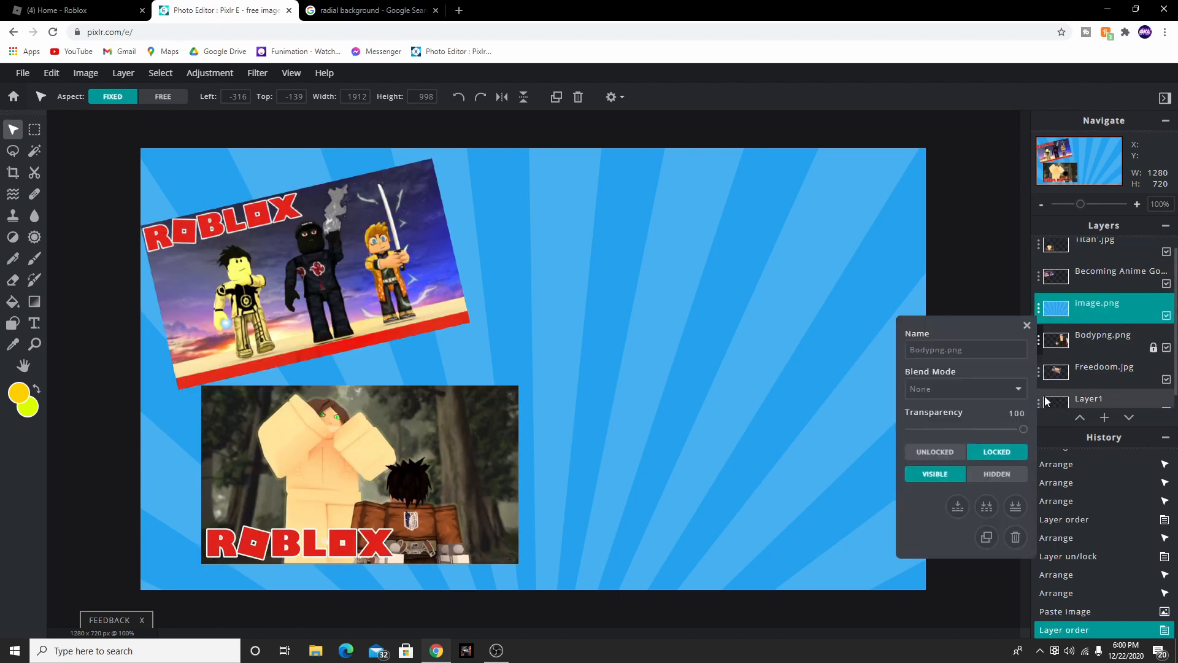
{"action": "left_click", "coordinate": [936, 452]}
{"action": "left_click_drag", "start_coordinate": [1102, 306], "coordinate": [1105, 399]}
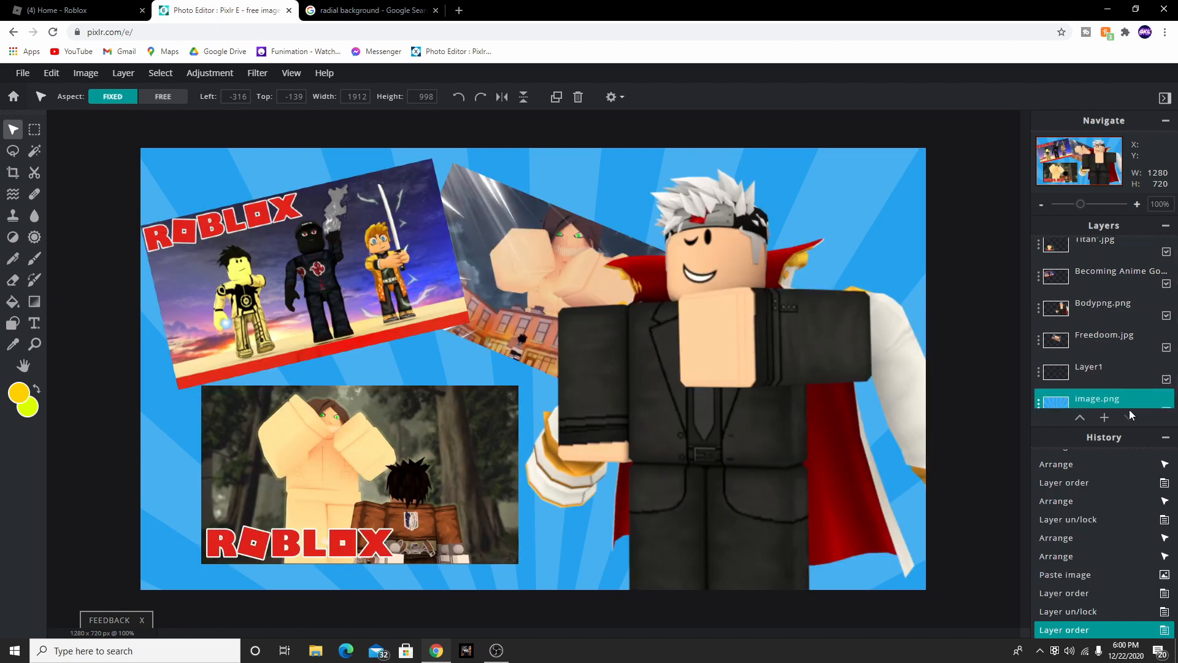
Recolor the radial background green using Hue & saturation with hue -92 and lightness -18.
{"action": "scroll", "coordinate": [624, 356], "scroll_direction": "down", "scroll_amount": 2}
{"action": "scroll", "coordinate": [872, 432], "scroll_direction": "up", "scroll_amount": 2}
{"action": "scroll", "coordinate": [934, 425], "scroll_direction": "down", "scroll_amount": 1}
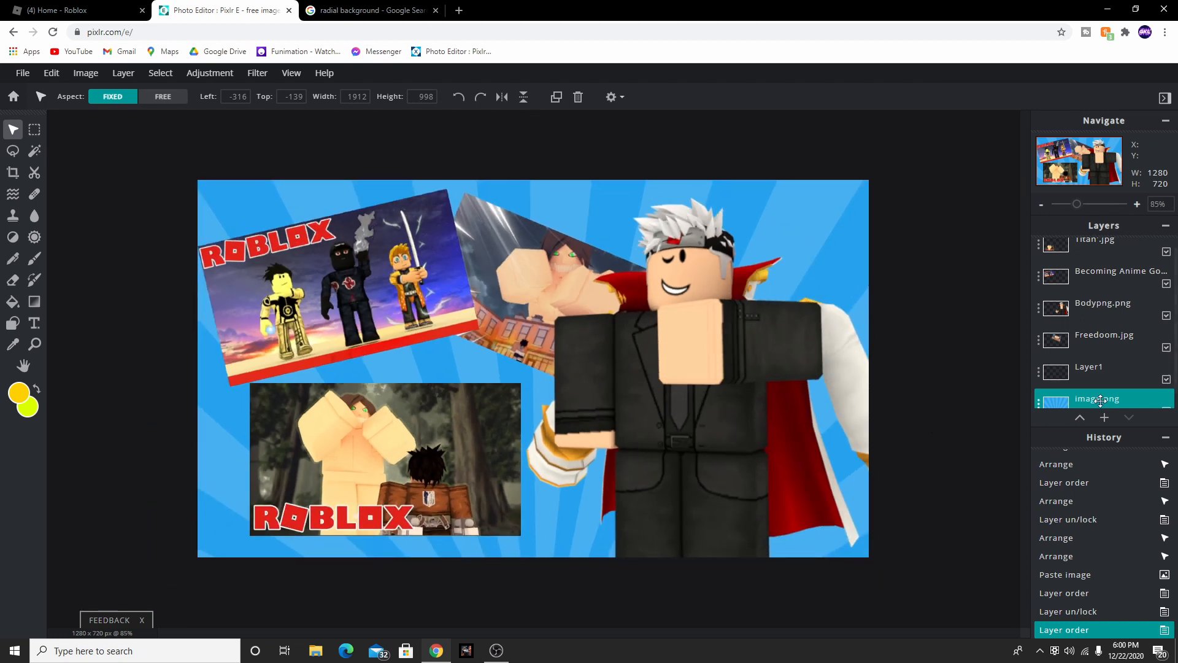
{"action": "left_click", "coordinate": [191, 73]}
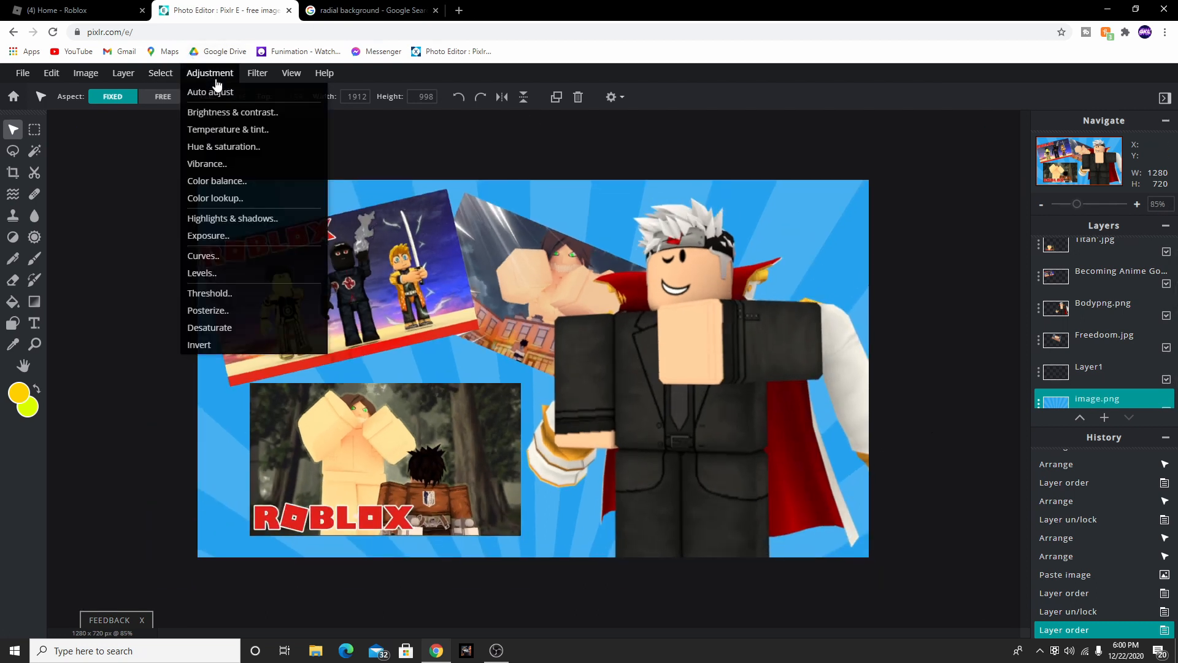
{"action": "left_click", "coordinate": [265, 147]}
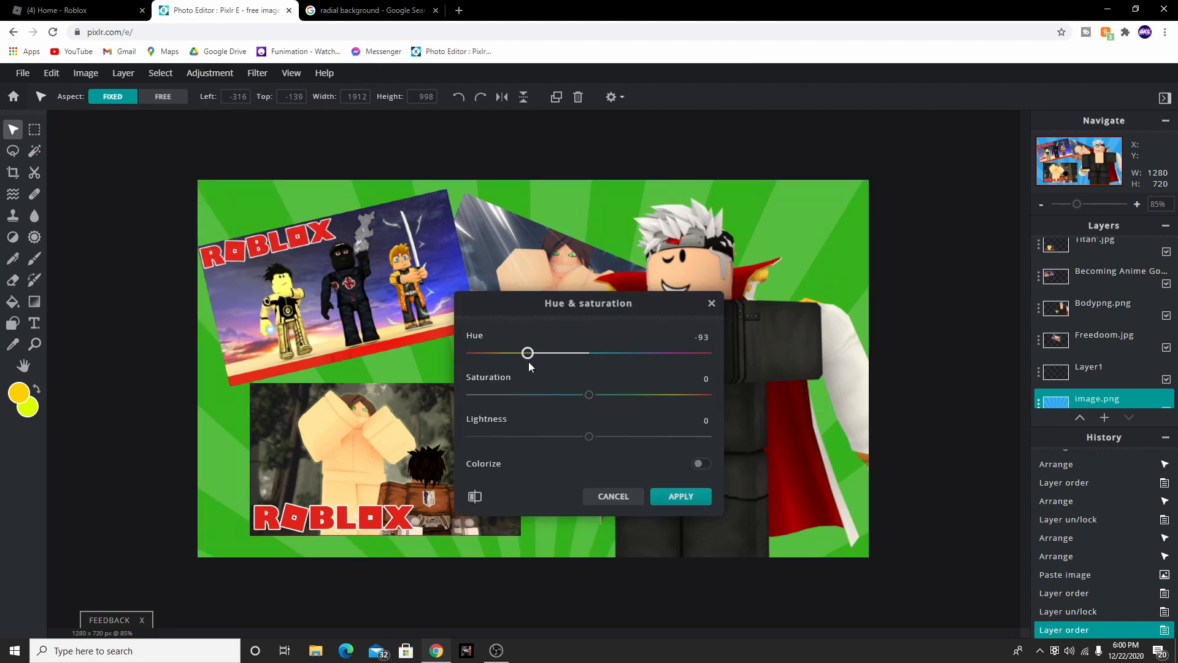
{"action": "mouse_move", "coordinate": [589, 437]}
{"action": "left_mouse_down"}
{"action": "mouse_move", "coordinate": [539, 441]}
{"action": "mouse_move", "coordinate": [580, 447]}
{"action": "mouse_move", "coordinate": [568, 444]}
{"action": "left_mouse_up"}
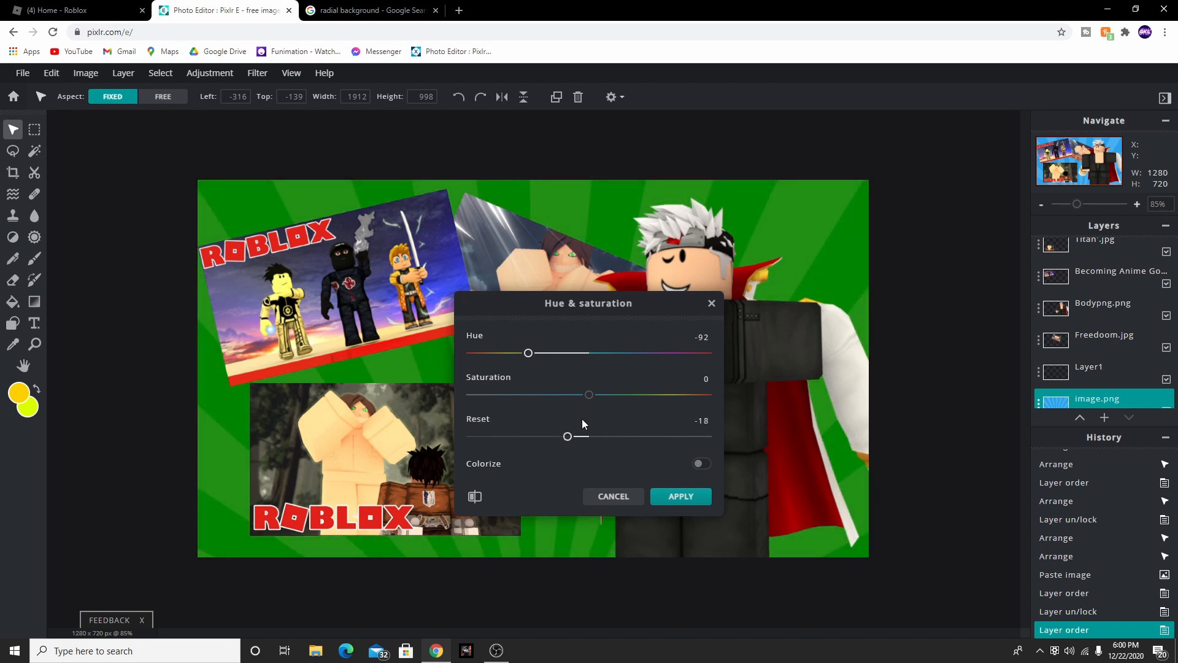
{"action": "mouse_move", "coordinate": [591, 401]}
{"action": "left_mouse_down"}
{"action": "mouse_move", "coordinate": [532, 403]}
{"action": "mouse_move", "coordinate": [590, 406]}
{"action": "left_mouse_up"}
{"action": "left_click", "coordinate": [684, 496]}
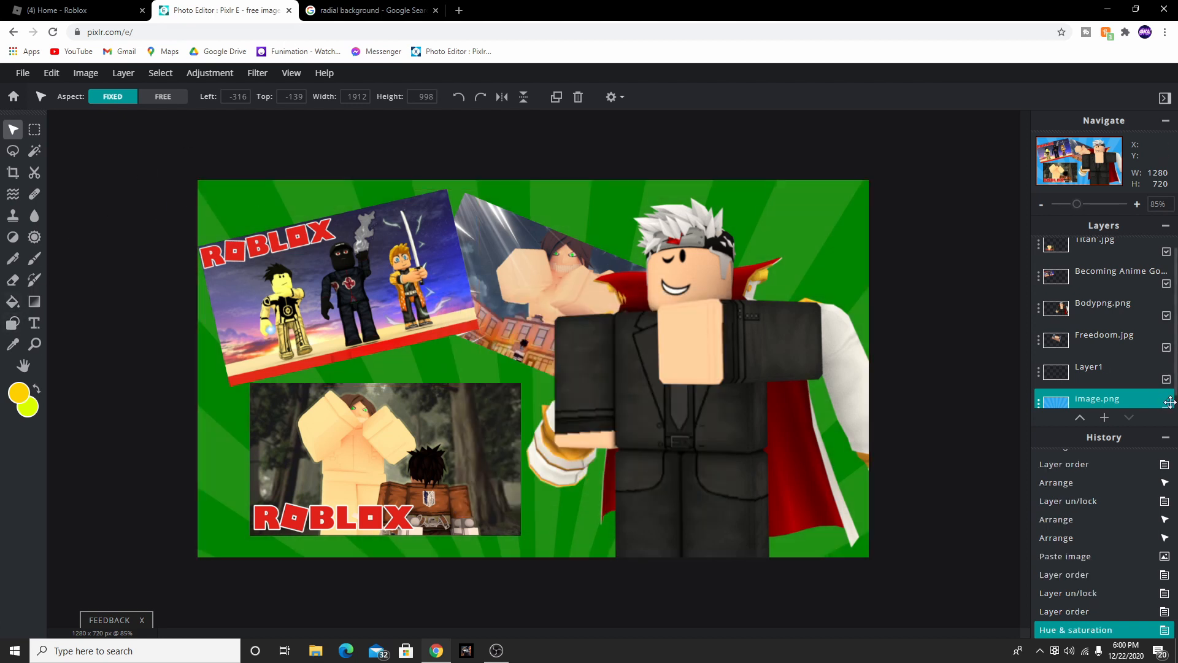
Add a new empty layer to the document.
{"action": "left_click", "coordinate": [1109, 421]}
{"action": "left_click", "coordinate": [487, 343]}
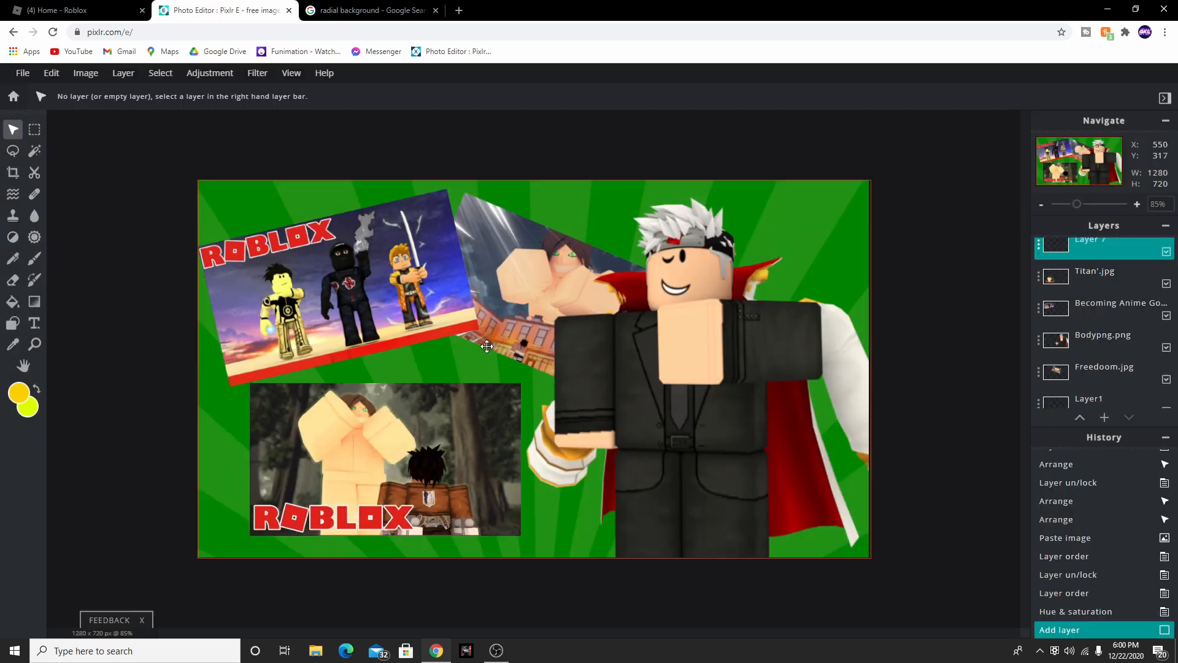
Place Layer 7 just above the image.png background and set both the foreground and background colors to #00FFDD.
{"action": "left_click_drag", "start_coordinate": [1094, 244], "coordinate": [1096, 399]}
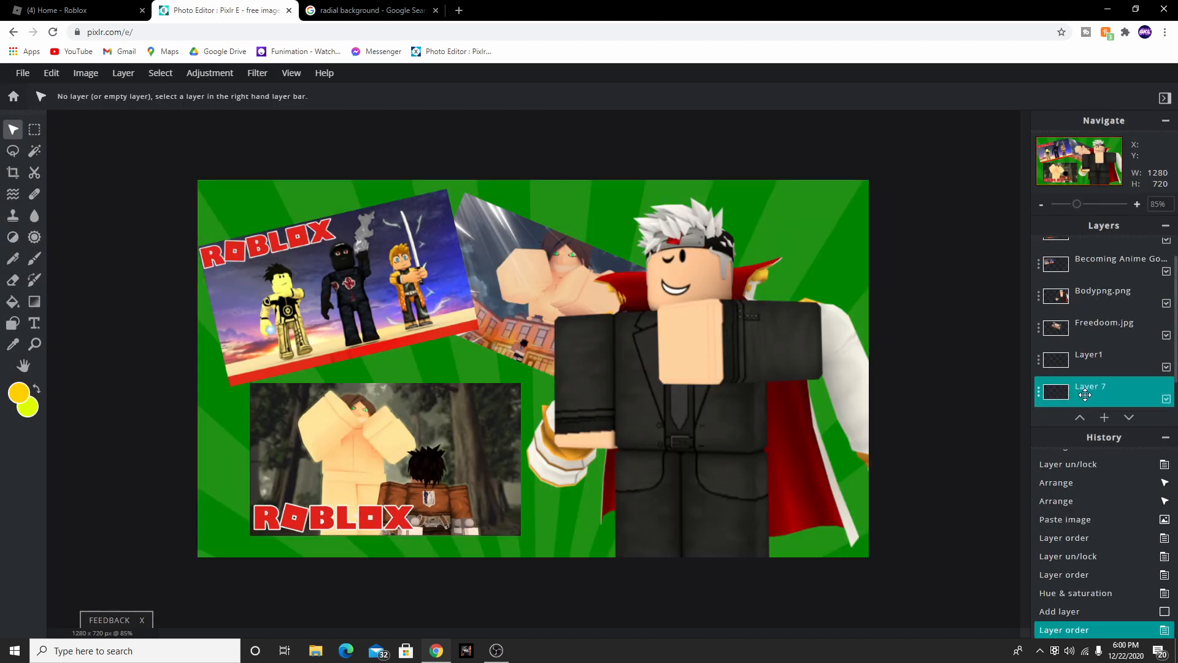
{"action": "left_click", "coordinate": [18, 398]}
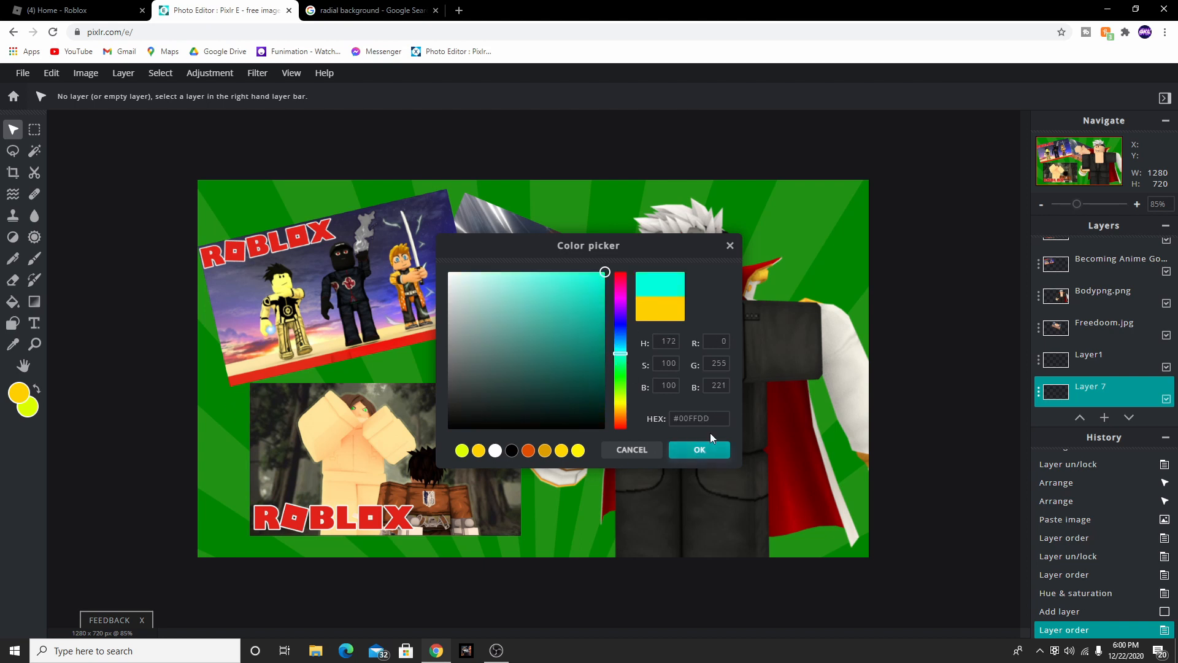
{"action": "left_click_drag", "start_coordinate": [713, 424], "coordinate": [519, 407]}
{"action": "left_click", "coordinate": [698, 450]}
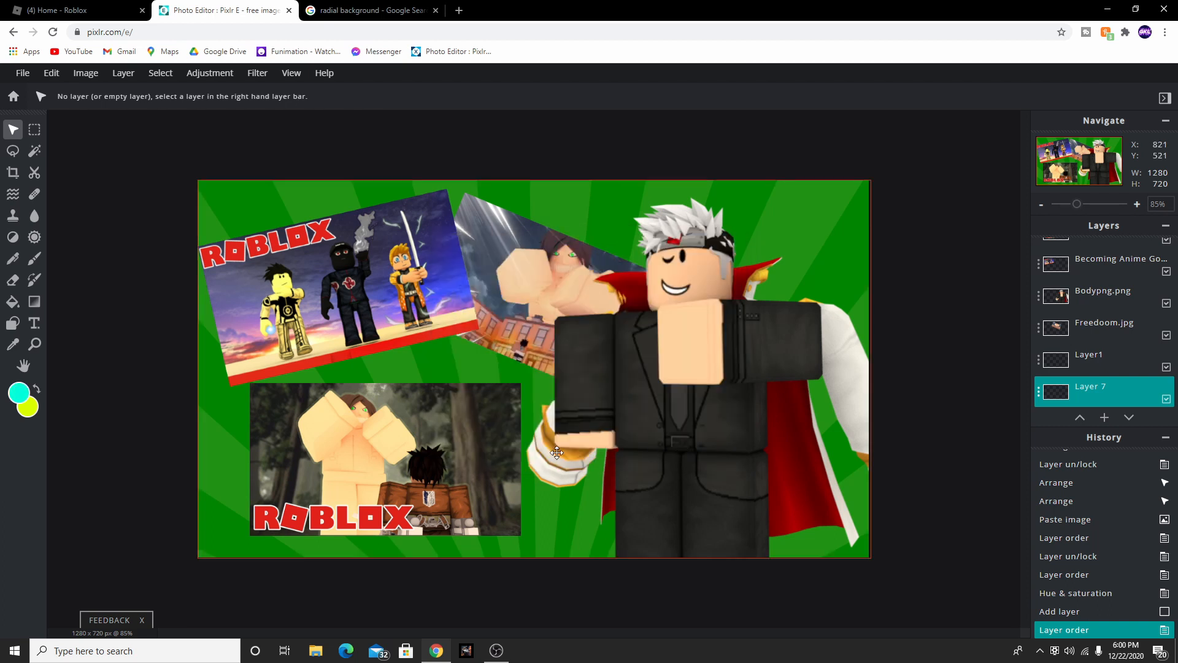
{"action": "left_click", "coordinate": [32, 405]}
{"action": "left_click_drag", "start_coordinate": [710, 423], "coordinate": [626, 418]}
{"action": "key", "text": "ctrl+v"}
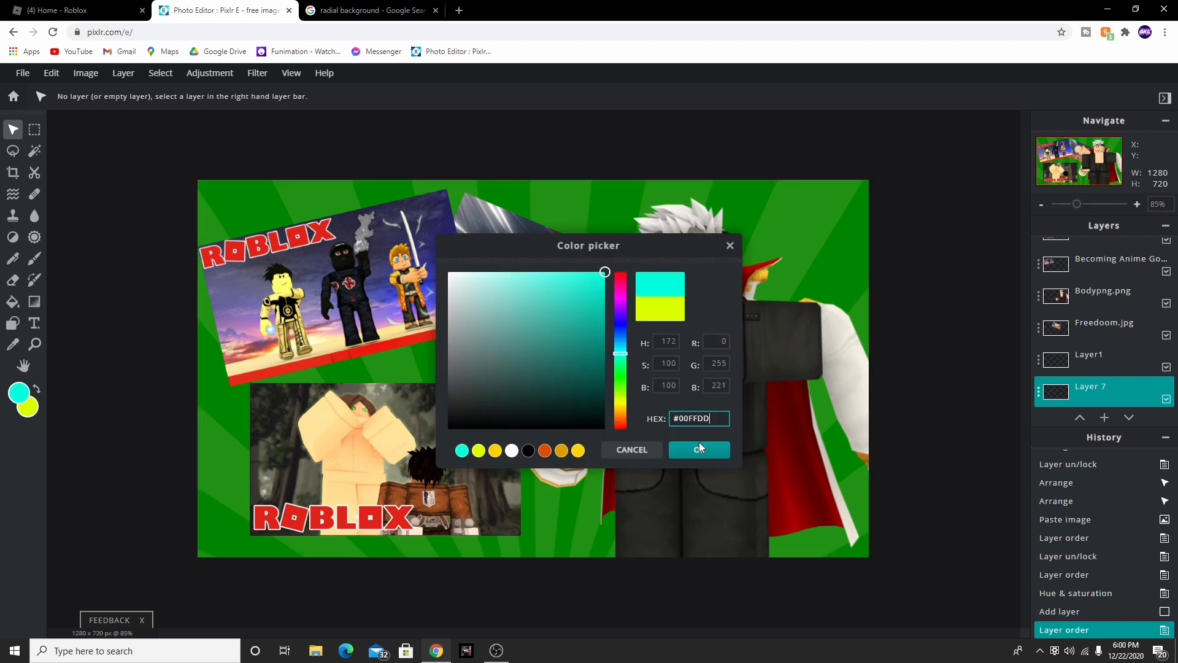
{"action": "left_click", "coordinate": [700, 448]}
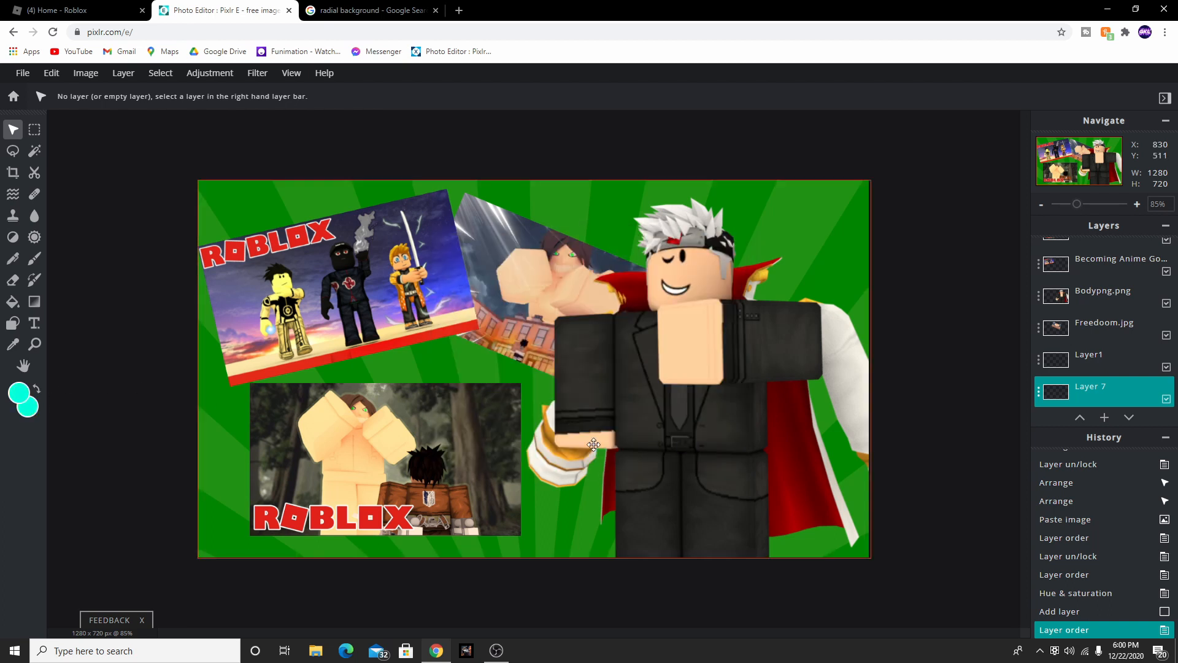
Draw a filled ellipse on Layer 7 behind the sample thumbnails and enlarge it to about 1015 x 780 px.
{"action": "left_click", "coordinate": [13, 323]}
{"action": "left_click", "coordinate": [142, 97]}
{"action": "left_click_drag", "start_coordinate": [251, 197], "coordinate": [733, 458]}
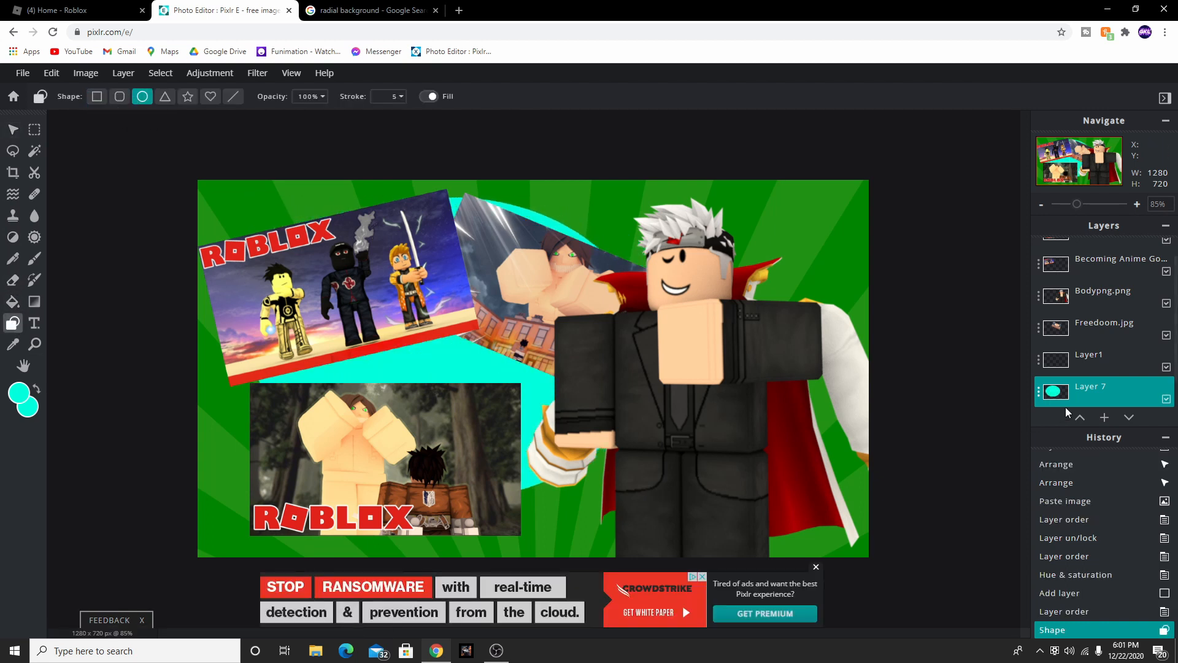
{"action": "left_click", "coordinate": [14, 130]}
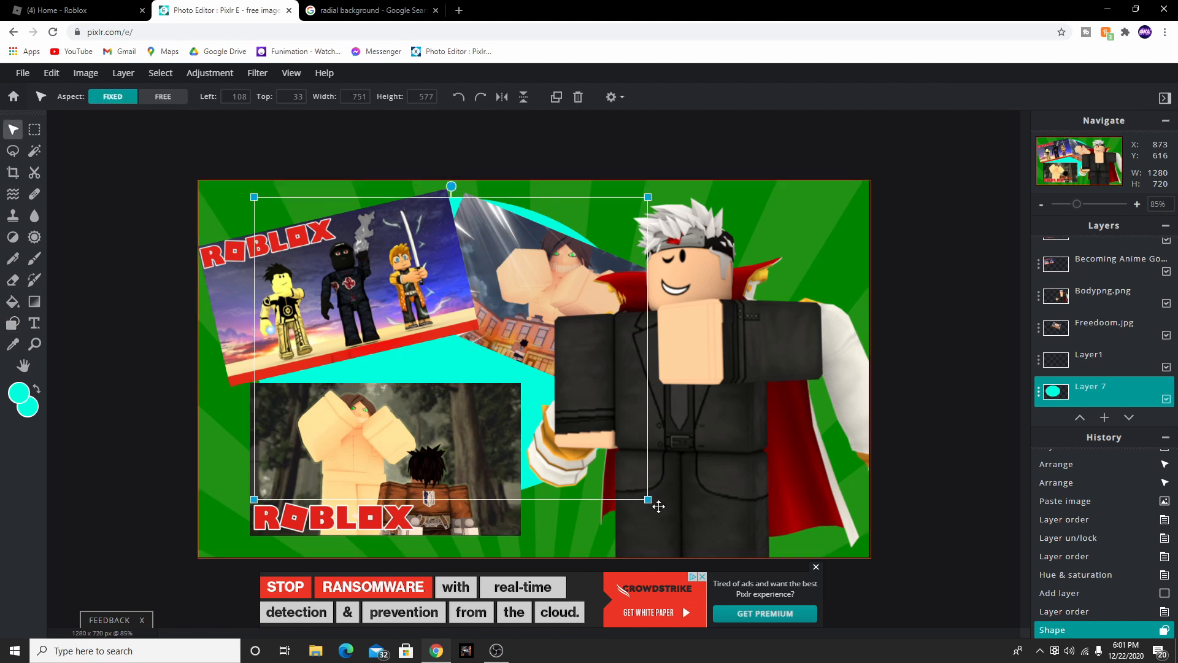
{"action": "left_click_drag", "start_coordinate": [648, 500], "coordinate": [787, 607]}
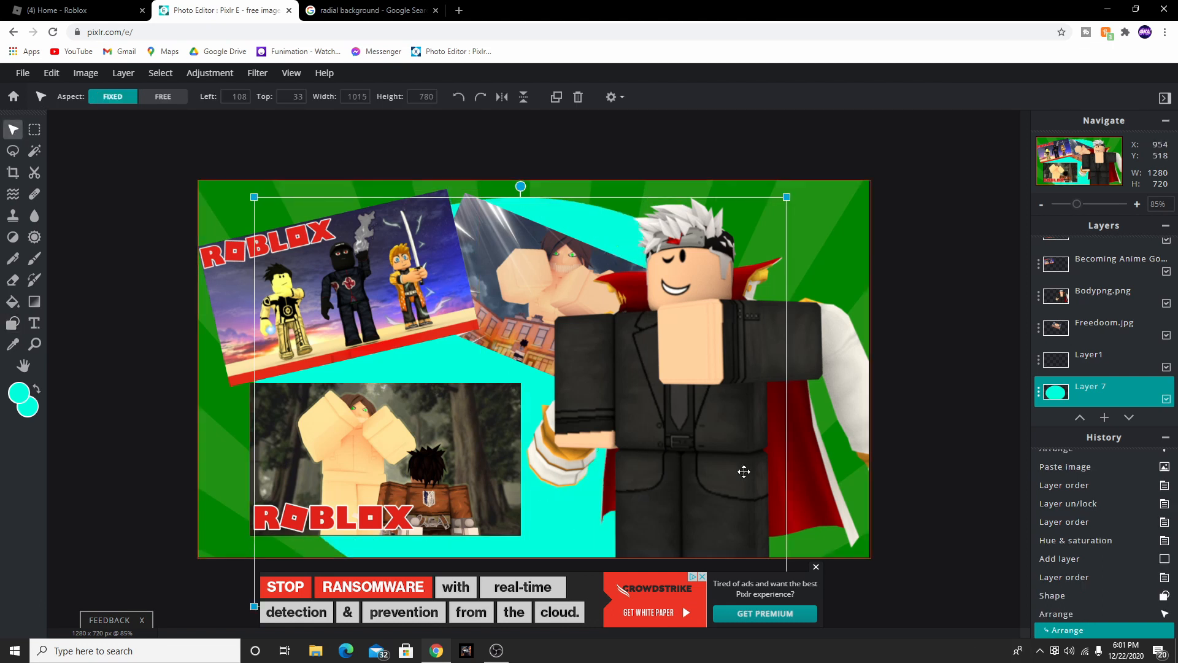
Merge Titan'.jpg down through the Becoming Anime, Bodypng.png, Freedoom.jpg and Layer1 layers into one layer.
{"action": "scroll", "coordinate": [975, 366], "scroll_direction": "down", "scroll_amount": 1}
{"action": "scroll", "coordinate": [1056, 275], "scroll_direction": "up", "scroll_amount": 1}
{"action": "left_click", "coordinate": [1039, 257]}
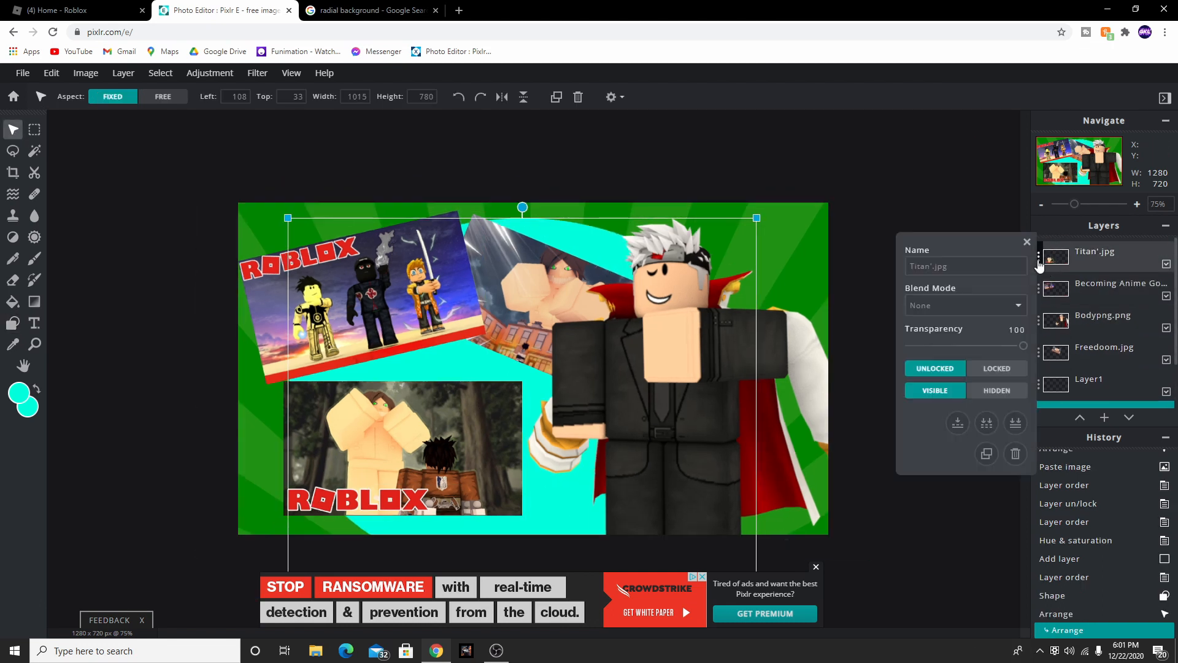
{"action": "left_click", "coordinate": [968, 400]}
{"action": "left_click", "coordinate": [1040, 264]}
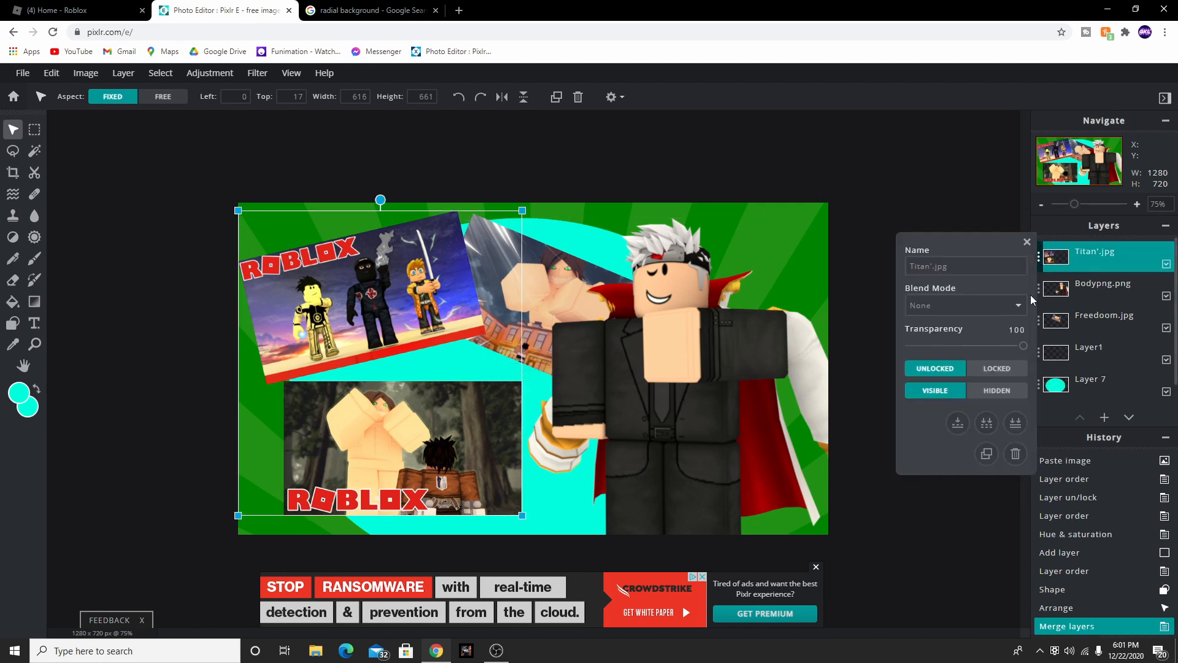
{"action": "left_click", "coordinate": [960, 421]}
{"action": "left_click", "coordinate": [1038, 261]}
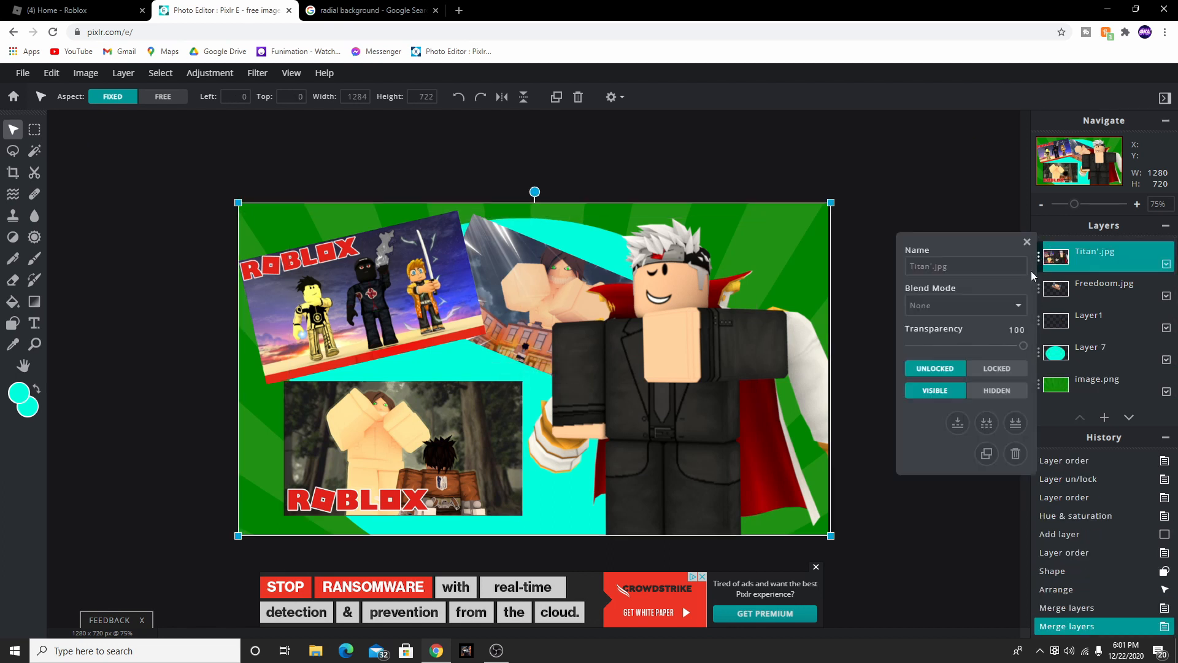
{"action": "left_click", "coordinate": [964, 425]}
{"action": "left_click", "coordinate": [1039, 258]}
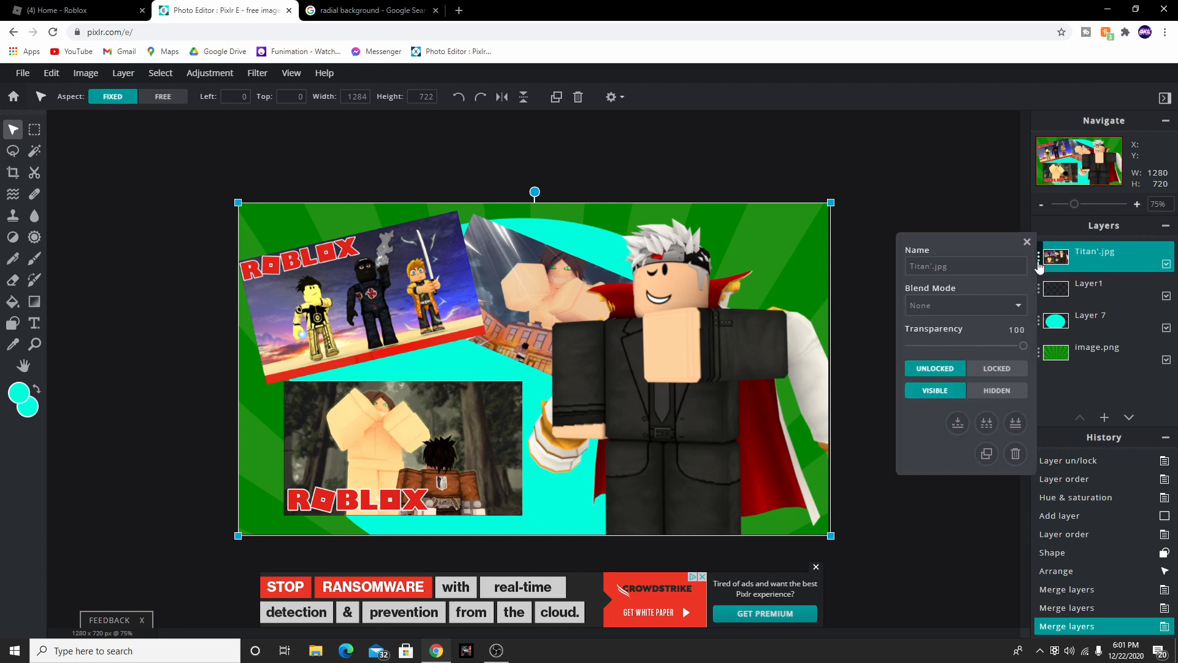
{"action": "left_click", "coordinate": [959, 422]}
{"action": "left_click", "coordinate": [1060, 289]}
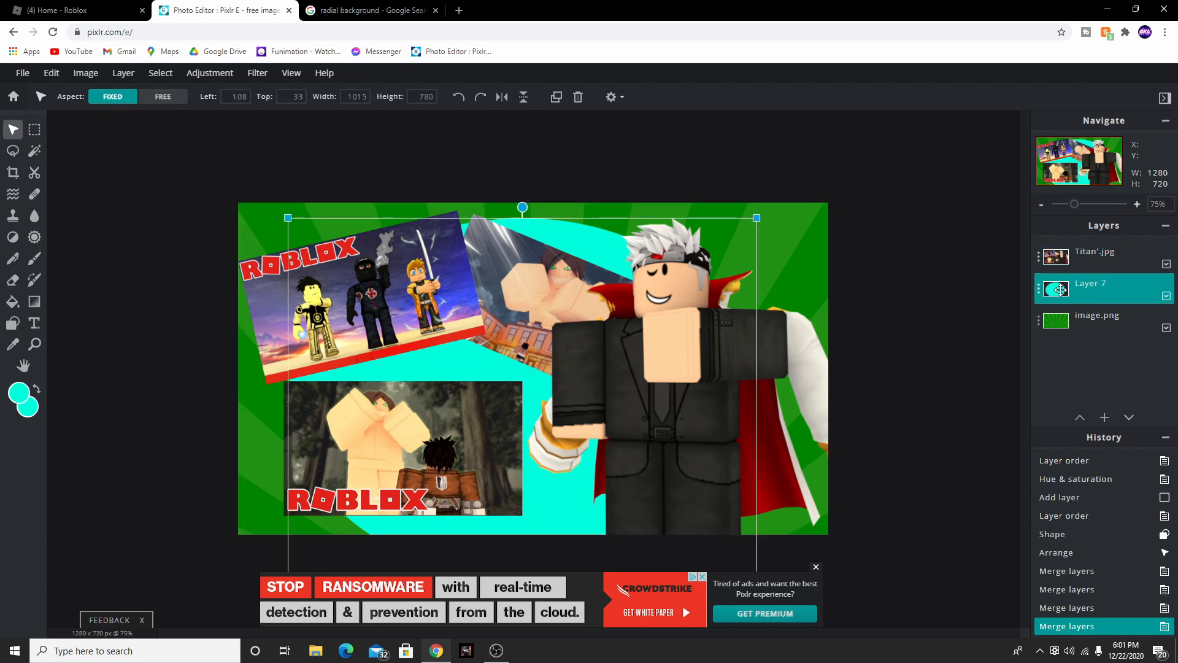
{"action": "left_click_drag", "start_coordinate": [612, 428], "coordinate": [584, 406]}
{"action": "key", "text": "ctrl+z"}
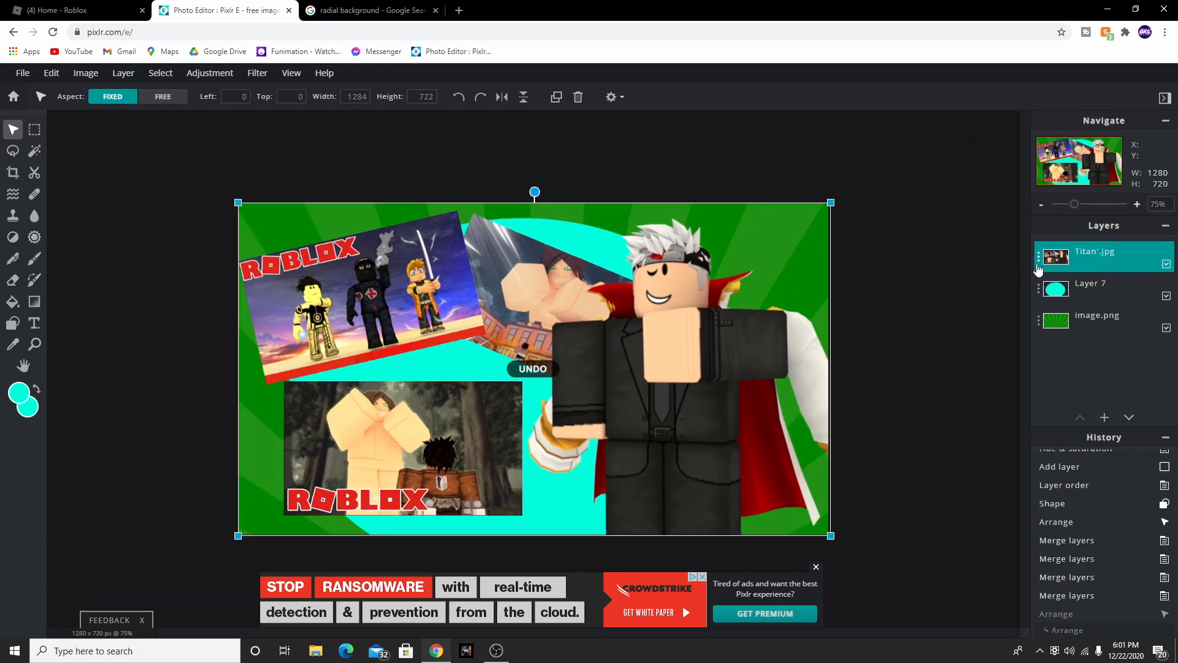
Lock the merged Titan'.jpg layer, then enlarge and center the cyan ellipse at about 1341 x 1031 px.
{"action": "left_click", "coordinate": [1039, 260]}
{"action": "left_click", "coordinate": [1013, 375]}
{"action": "mouse_move", "coordinate": [511, 362]}
{"action": "left_mouse_down"}
{"action": "mouse_move", "coordinate": [481, 333]}
{"action": "mouse_move", "coordinate": [514, 380]}
{"action": "left_mouse_up"}
{"action": "left_click_drag", "start_coordinate": [754, 231], "coordinate": [902, 198]}
{"action": "left_click_drag", "start_coordinate": [806, 219], "coordinate": [752, 299]}
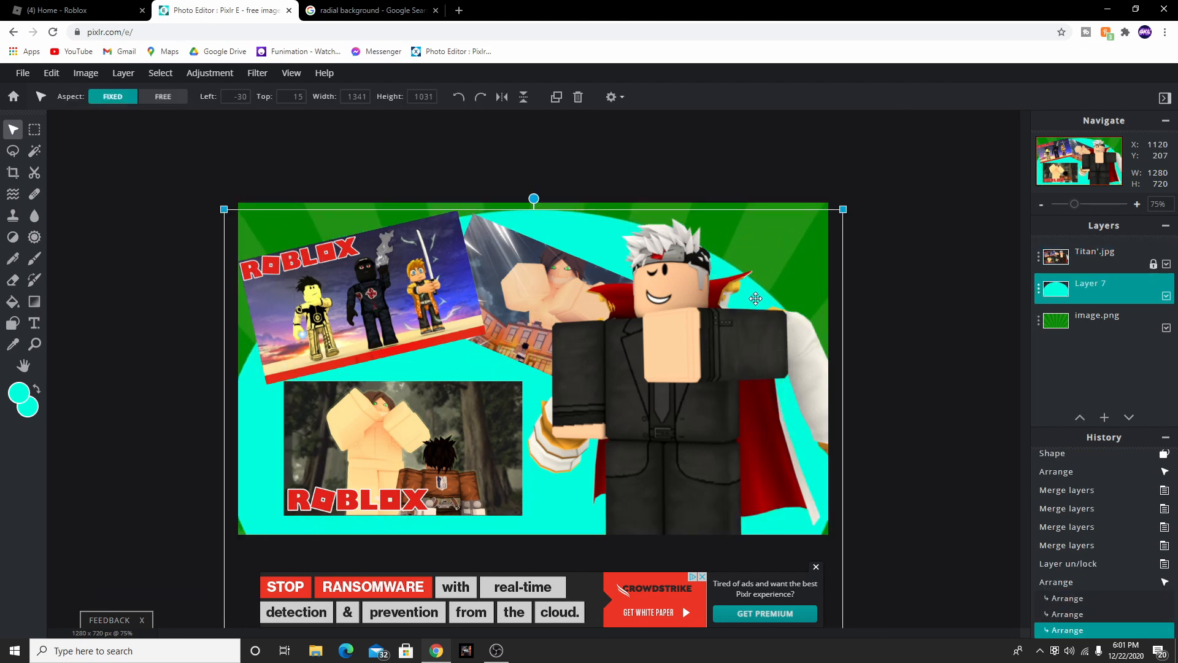
Try the Overlay, Color-dodge, Color-burn, Hard-light and Soft-light blend modes on the Layer 7 ellipse.
{"action": "left_click", "coordinate": [1038, 288]}
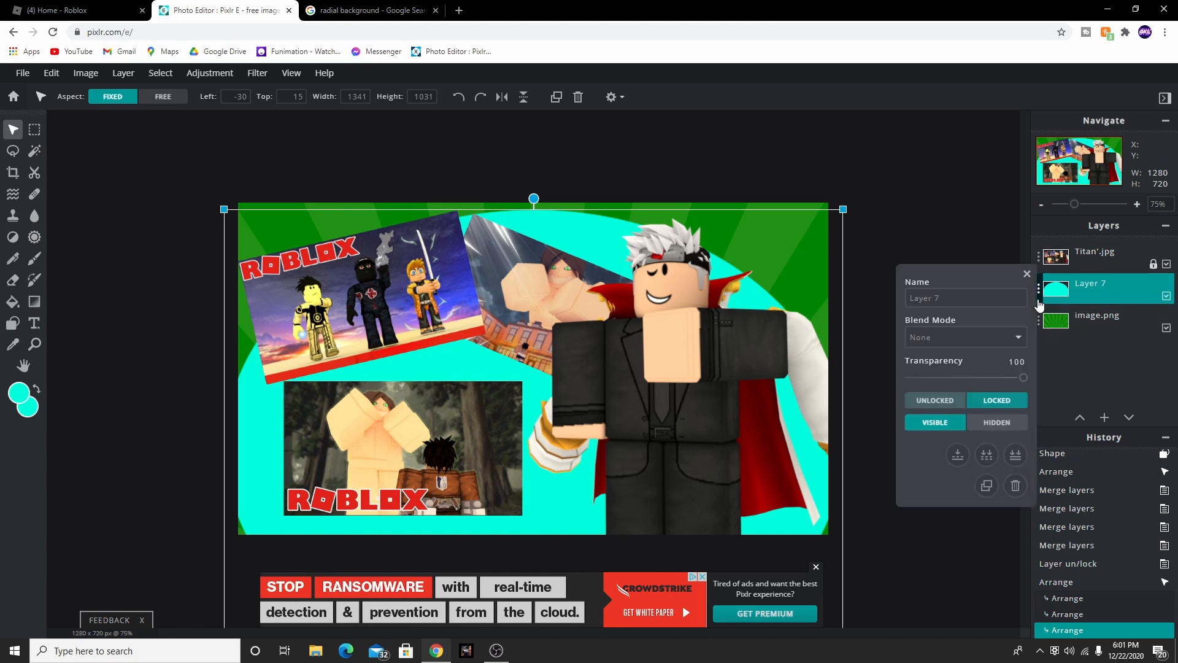
{"action": "left_click", "coordinate": [979, 344]}
{"action": "left_click", "coordinate": [953, 387]}
{"action": "left_click", "coordinate": [955, 341]}
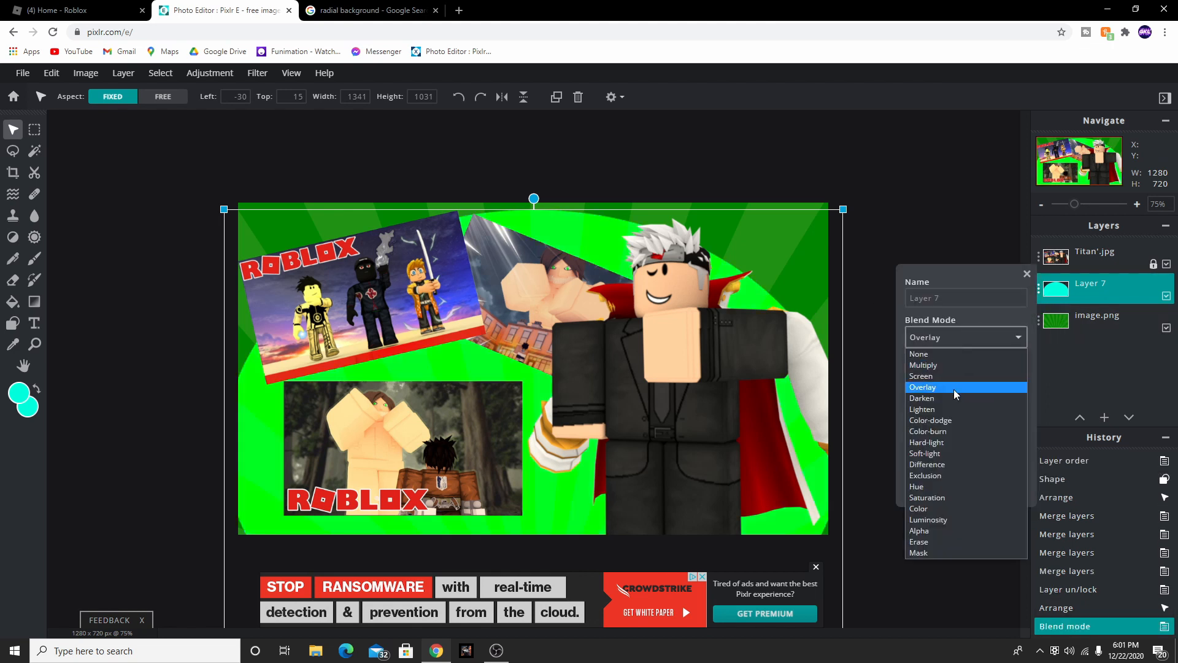
{"action": "left_click", "coordinate": [952, 420]}
{"action": "left_click", "coordinate": [969, 349]}
{"action": "left_click", "coordinate": [962, 437]}
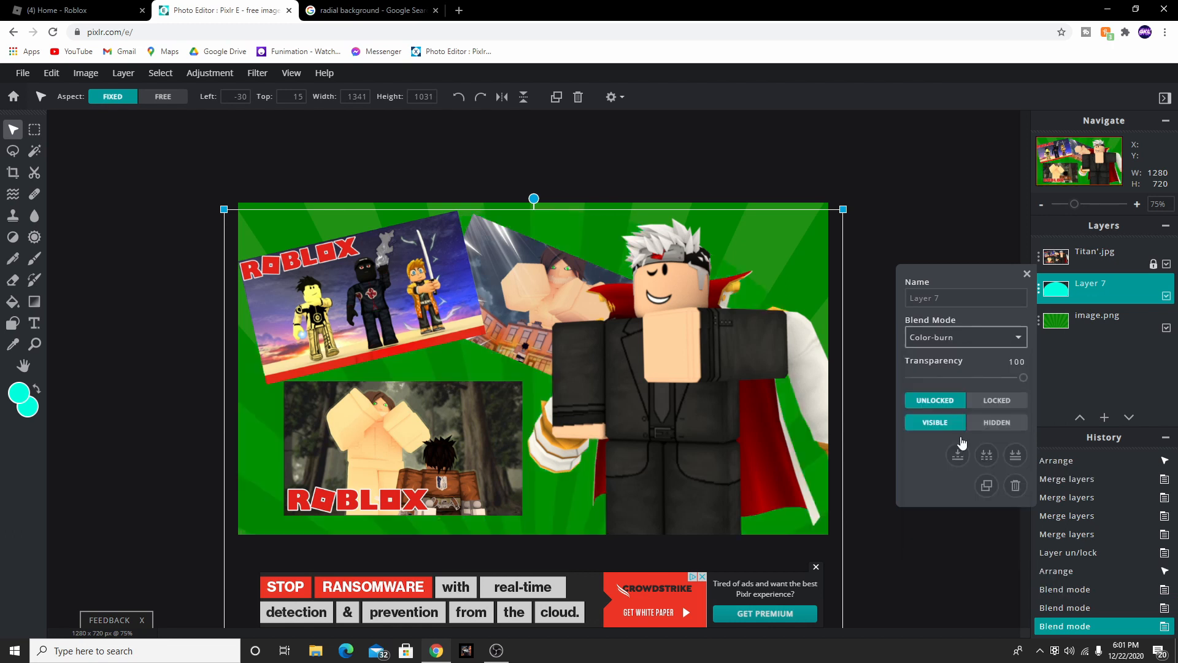
{"action": "left_click", "coordinate": [959, 340]}
{"action": "left_click", "coordinate": [949, 442]}
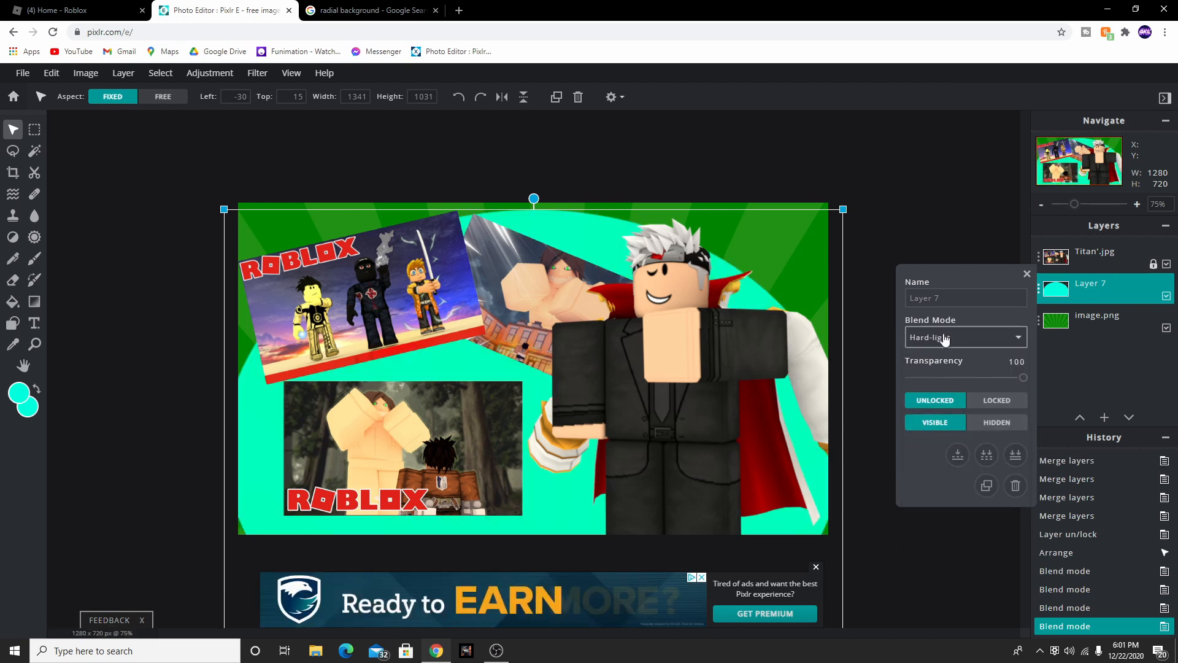
{"action": "left_click", "coordinate": [949, 337]}
{"action": "left_click", "coordinate": [943, 453]}
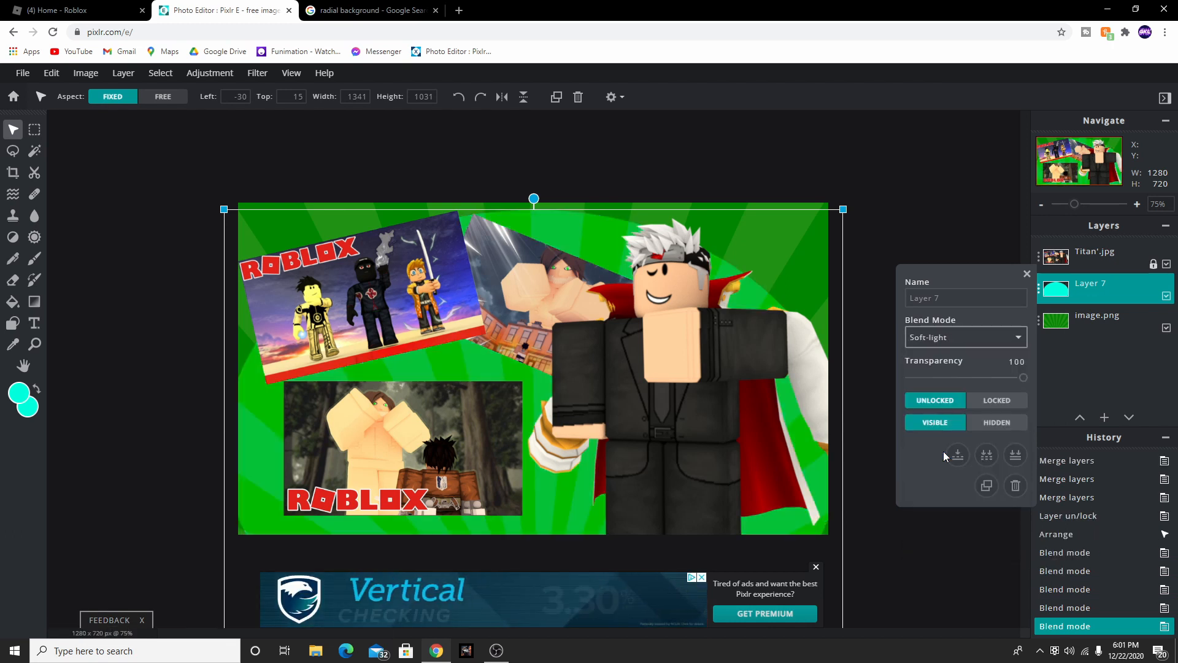
Try the Exclusion, Color and Luminosity blend modes on the Layer 7 ellipse.
{"action": "left_click", "coordinate": [942, 350]}
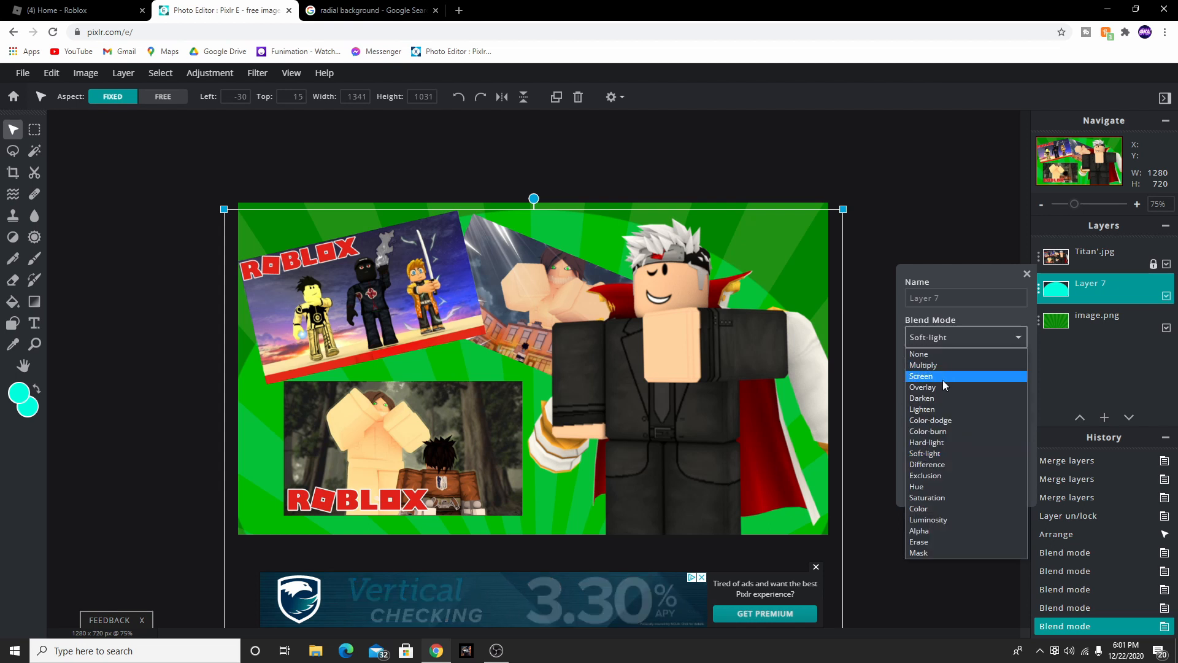
{"action": "left_click", "coordinate": [941, 475]}
{"action": "left_click", "coordinate": [939, 340]}
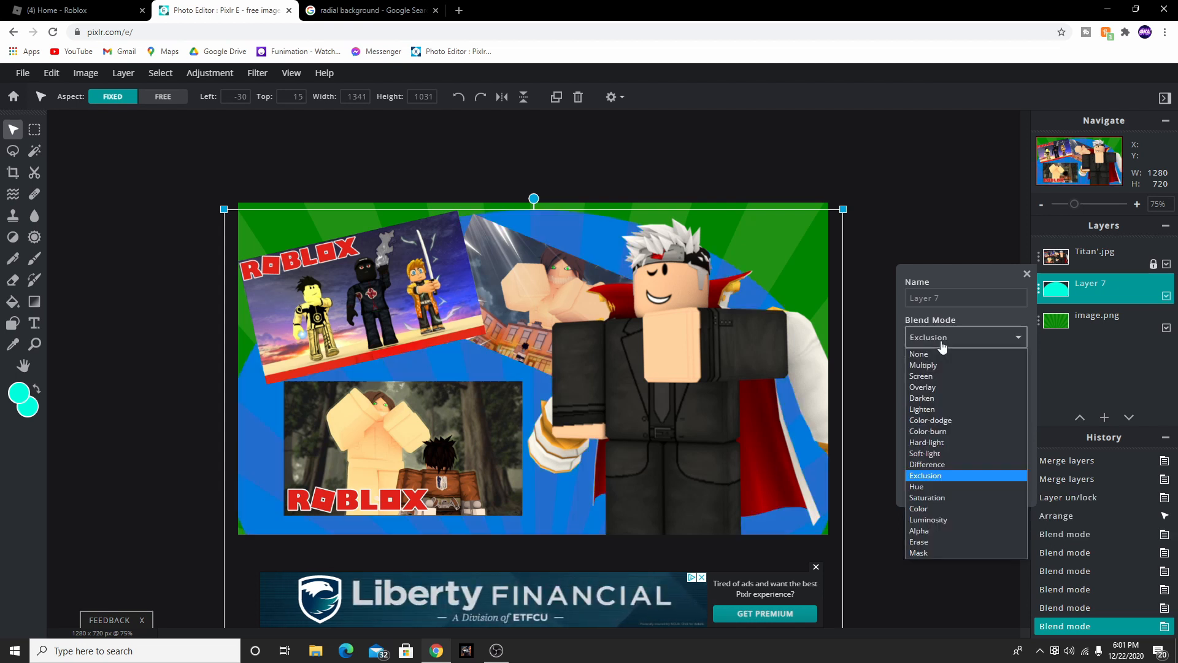
{"action": "left_click", "coordinate": [933, 498]}
{"action": "left_click", "coordinate": [942, 339]}
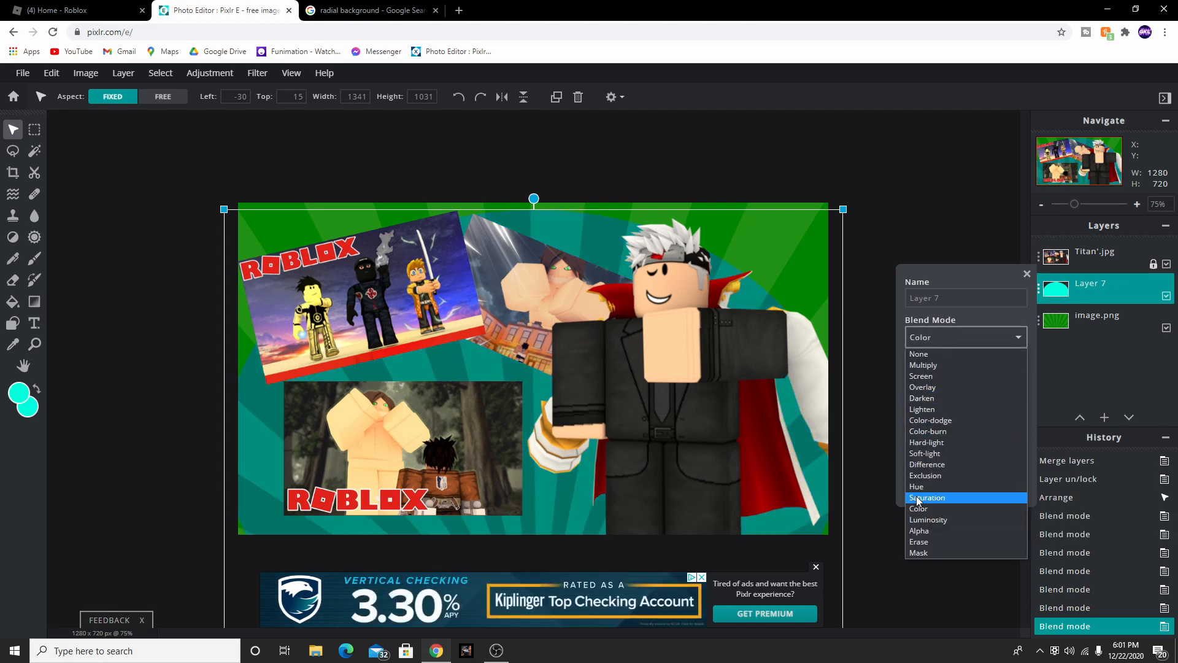
{"action": "left_click", "coordinate": [924, 521]}
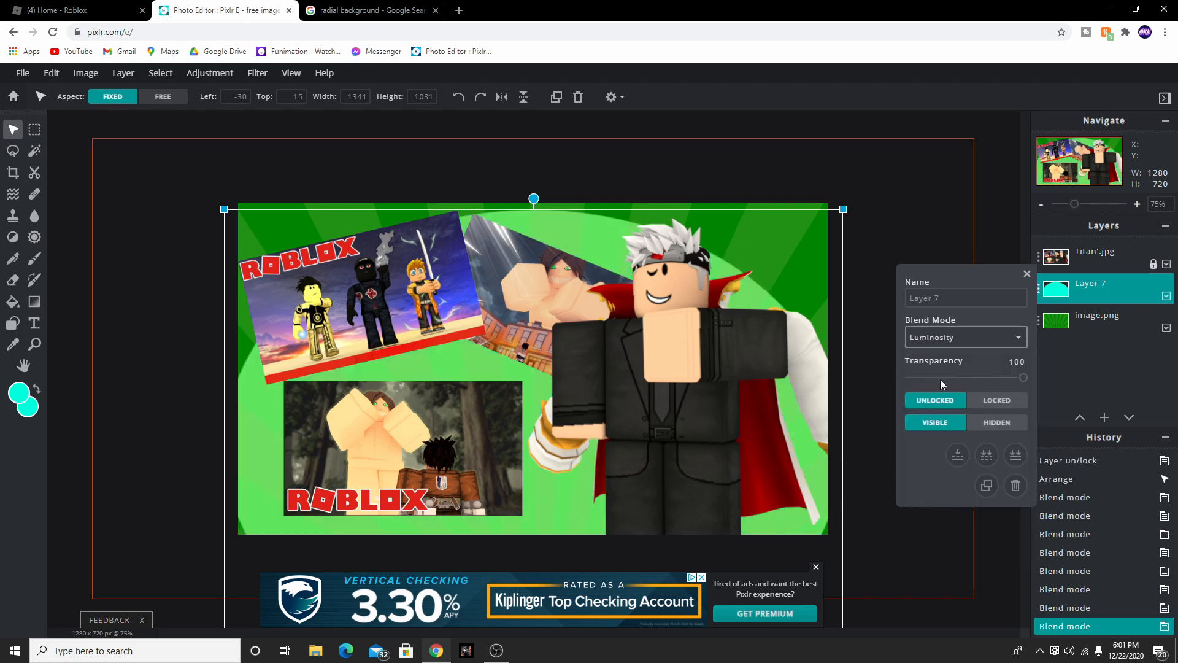
Try the Alpha, Mask, Hue and Difference blend modes on the Layer 7 ellipse.
{"action": "left_click", "coordinate": [952, 339]}
{"action": "left_click", "coordinate": [936, 532]}
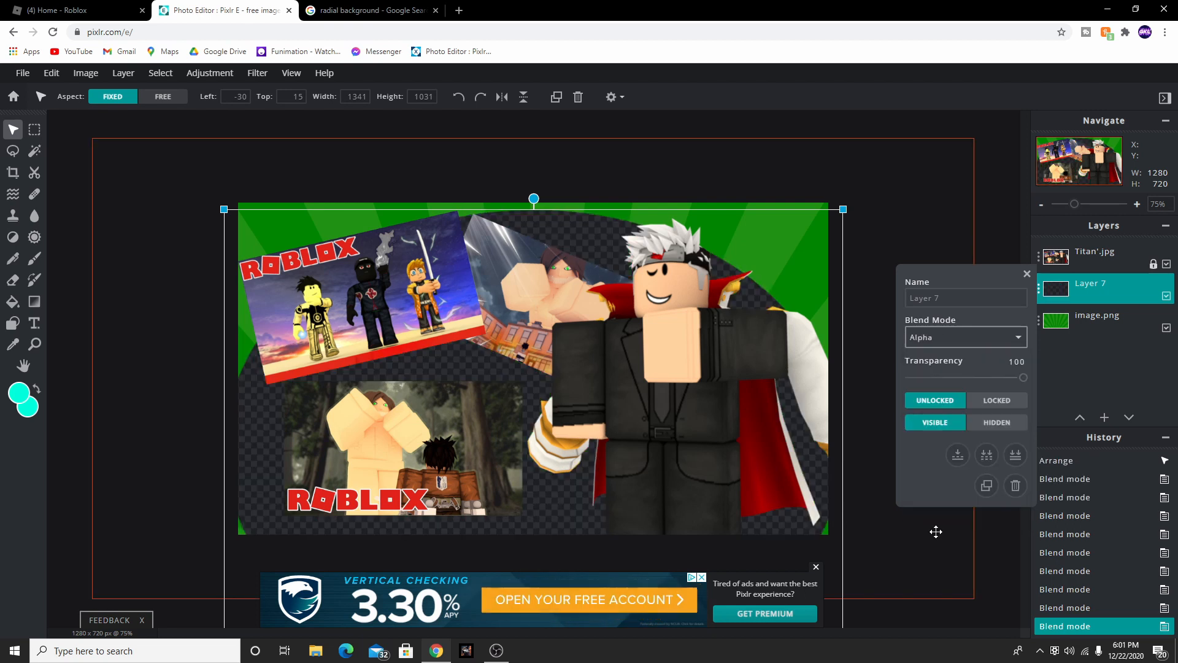
{"action": "left_click", "coordinate": [1002, 342]}
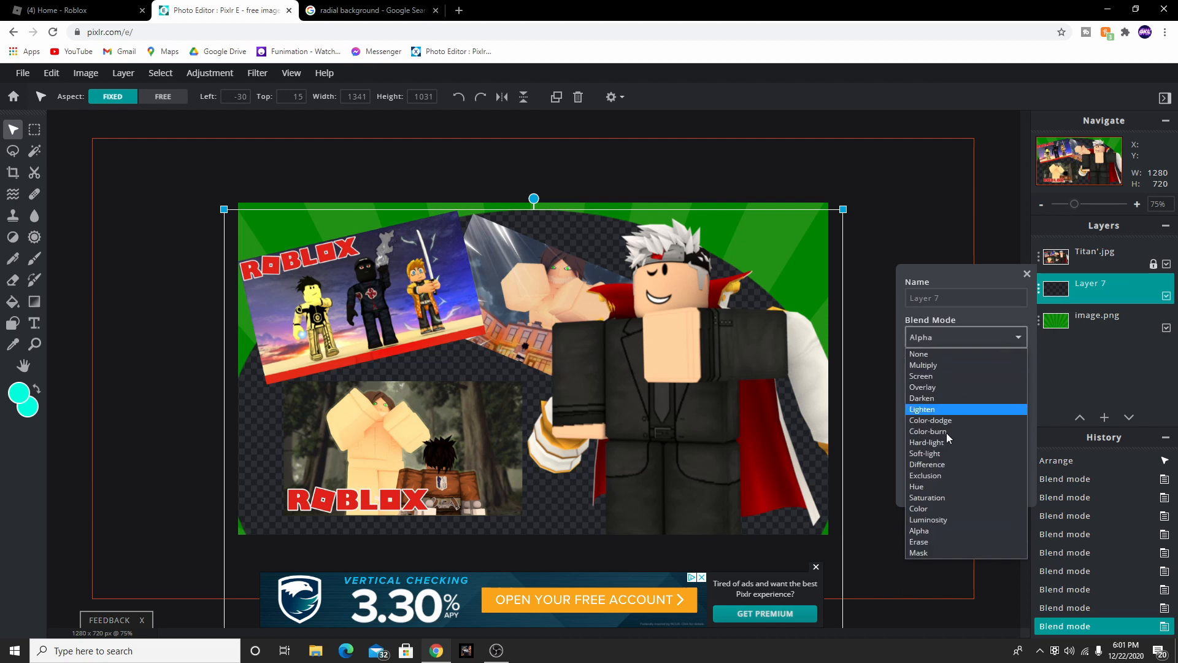
{"action": "left_click", "coordinate": [944, 551]}
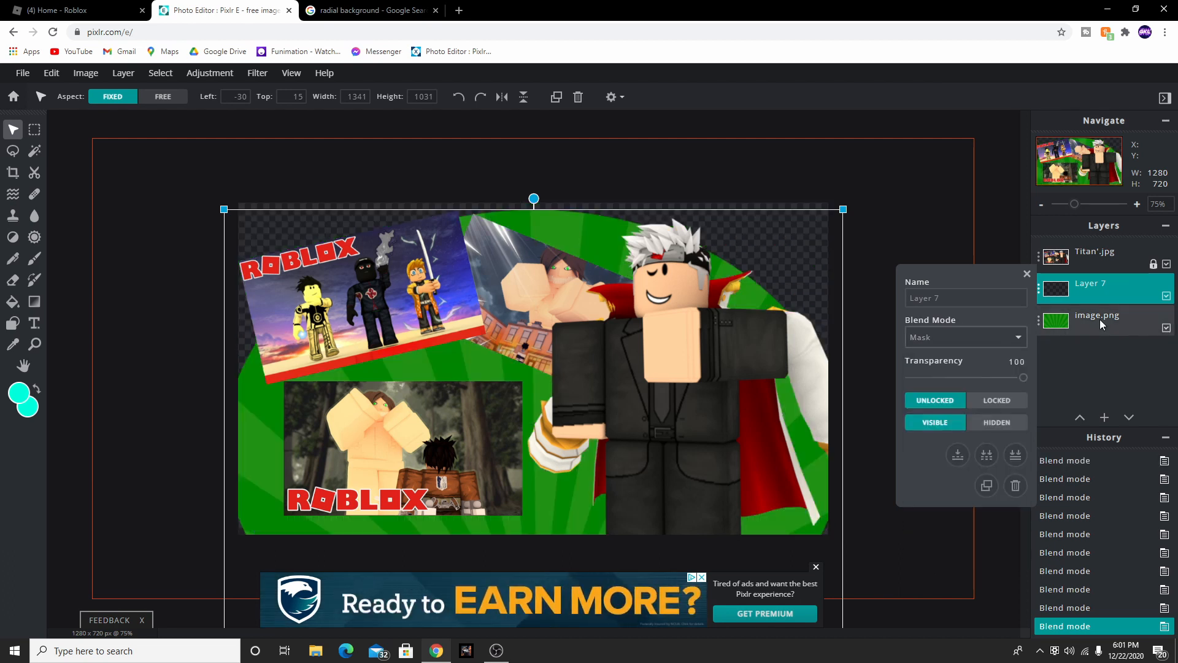
{"action": "left_click", "coordinate": [1006, 340]}
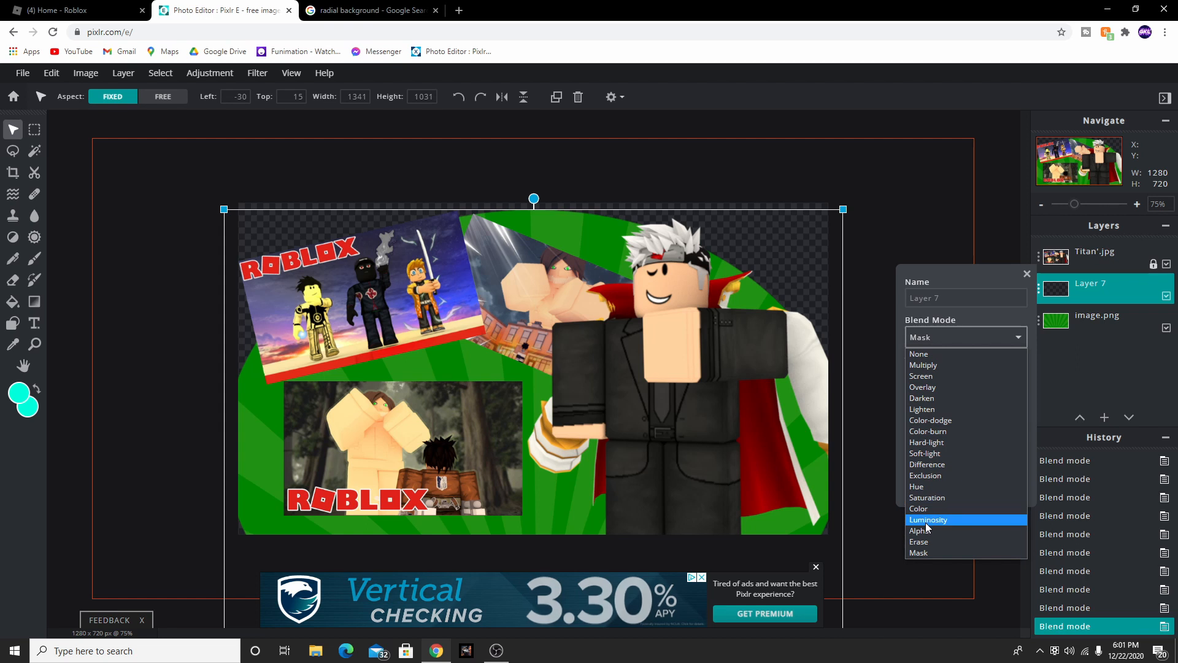
{"action": "left_click", "coordinate": [940, 487]}
{"action": "left_click", "coordinate": [982, 338]}
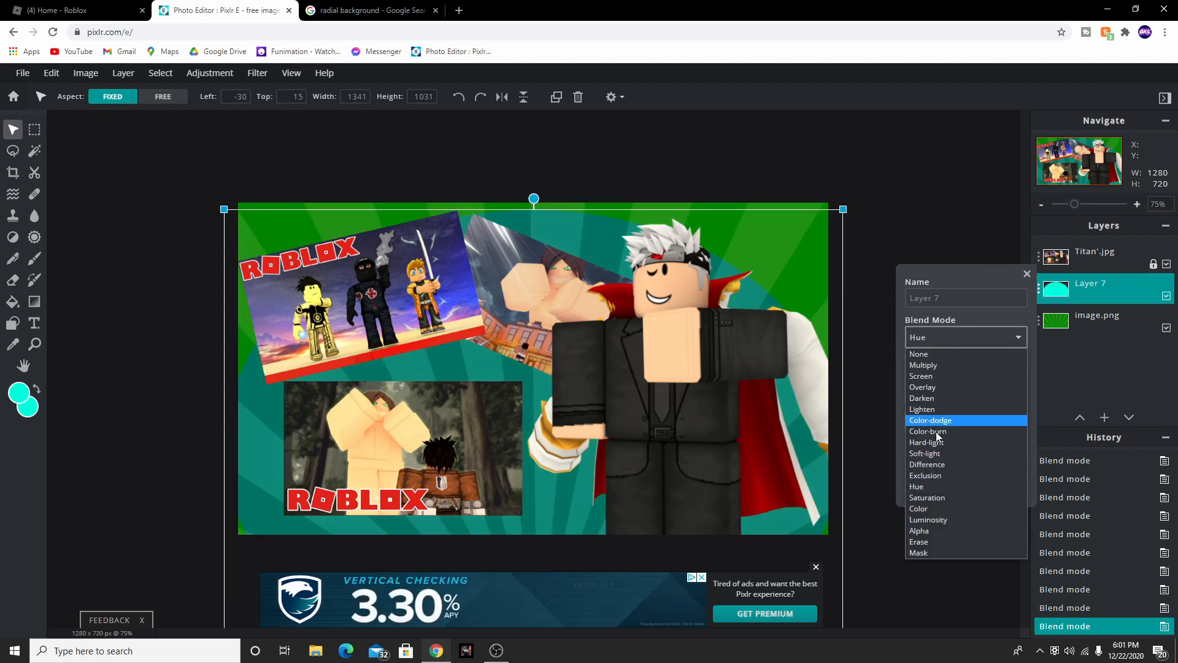
{"action": "left_click", "coordinate": [933, 466]}
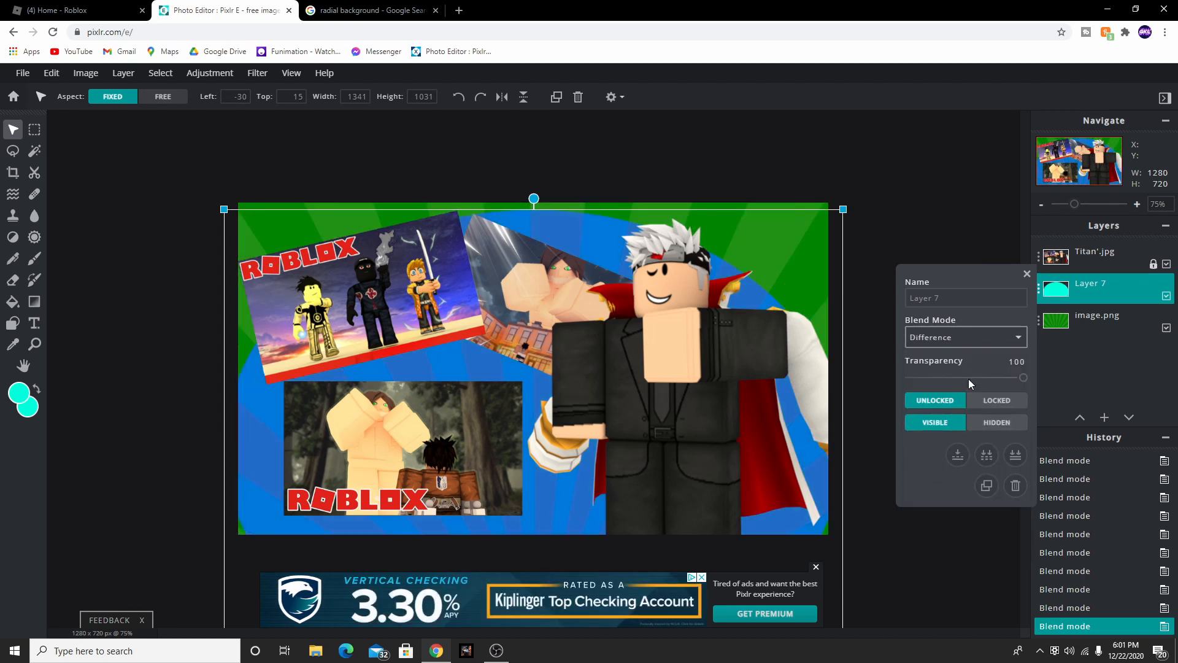
Set Layer 7's blend mode to Soft-light and merge it down into the image.png background.
{"action": "left_click", "coordinate": [994, 339]}
{"action": "left_click", "coordinate": [947, 453]}
{"action": "key", "text": "ctrl+e"}
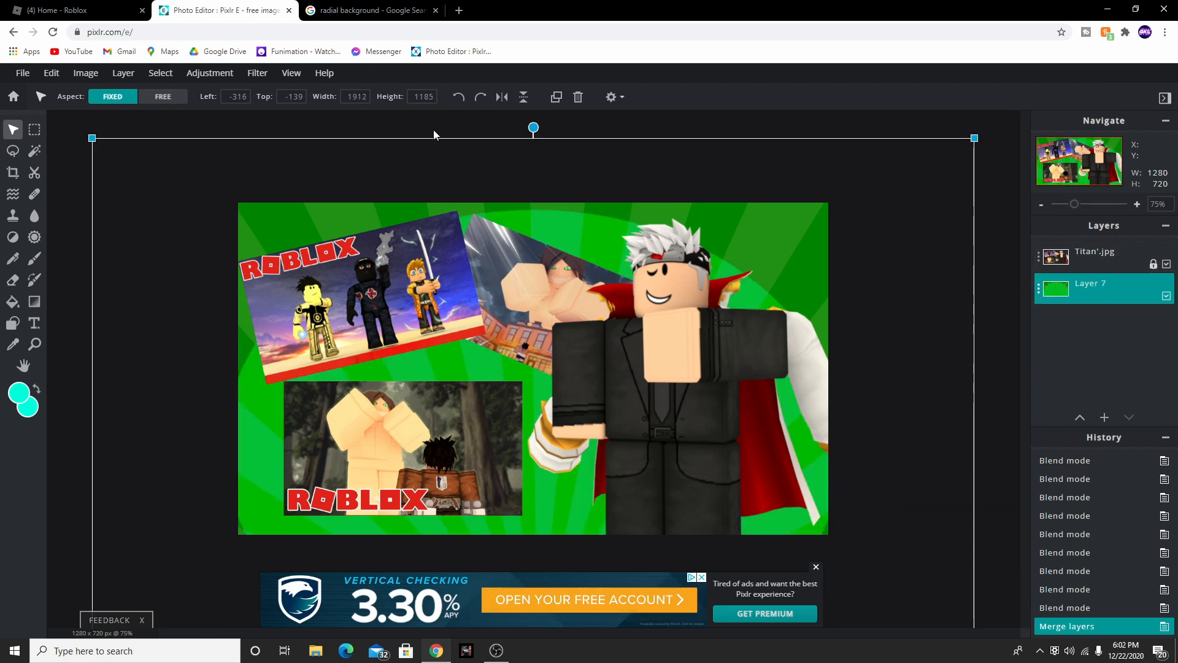
Apply a Temperature & tint adjustment to Layer 7 with temperature -89 and a reduced tint.
{"action": "left_click", "coordinate": [208, 74]}
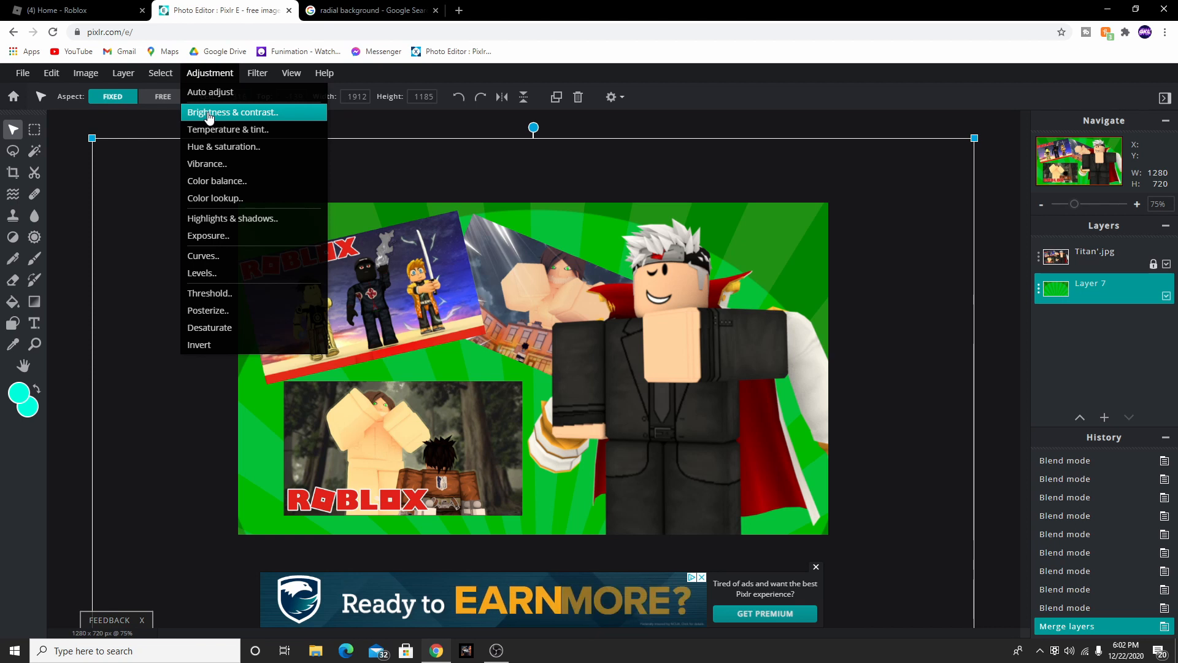
{"action": "left_click", "coordinate": [219, 141]}
{"action": "left_click", "coordinate": [211, 74]}
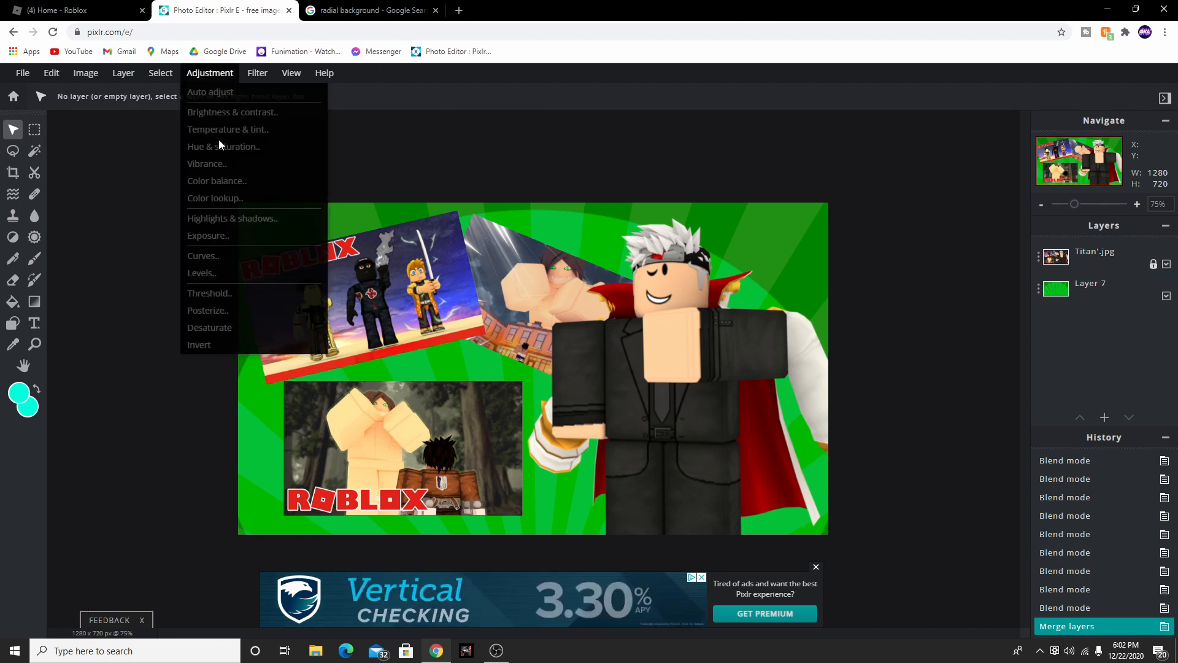
{"action": "left_click", "coordinate": [218, 139]}
{"action": "left_click", "coordinate": [221, 75]}
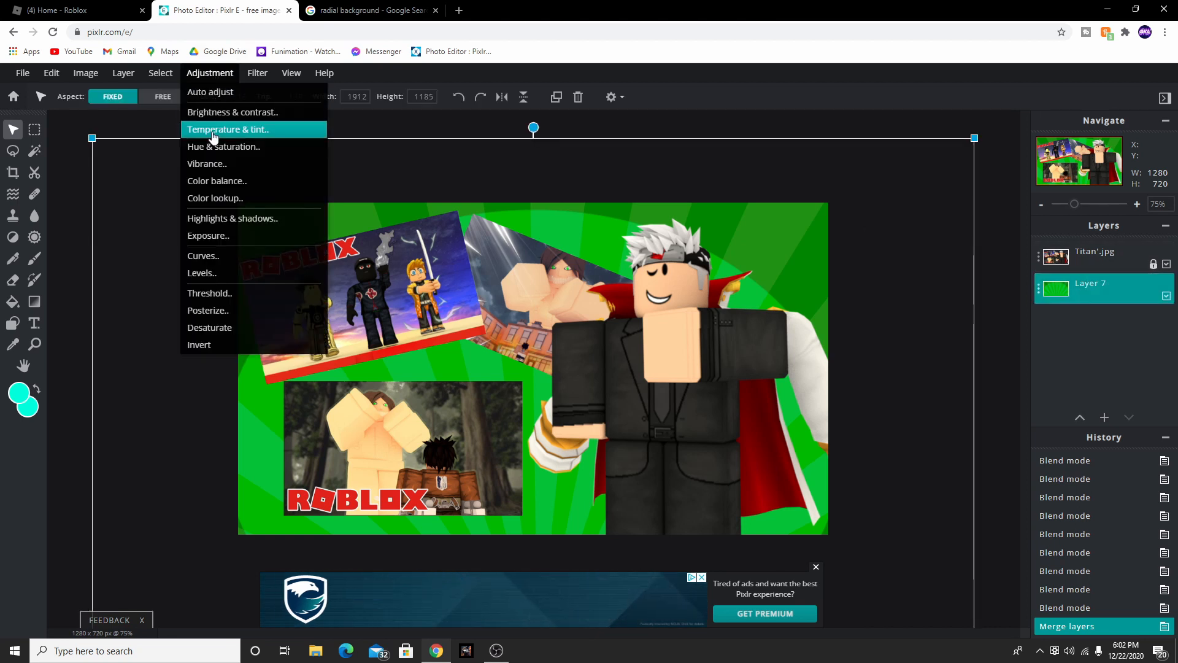
{"action": "left_click", "coordinate": [230, 126]}
{"action": "left_click_drag", "start_coordinate": [586, 367], "coordinate": [482, 366]}
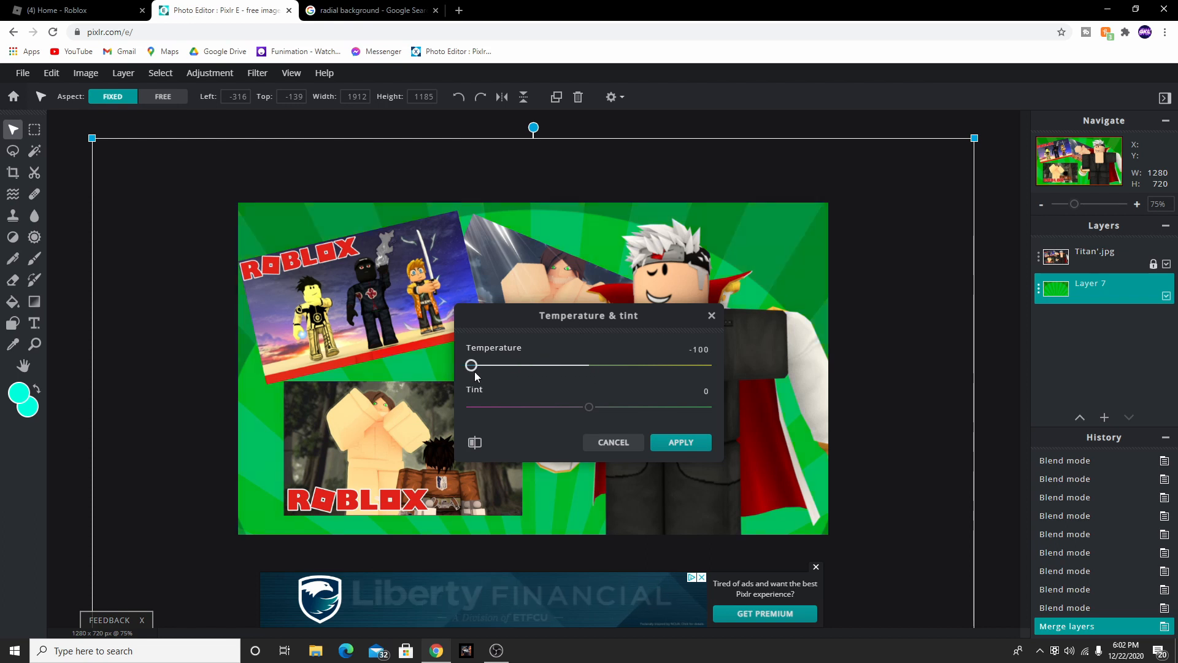
{"action": "left_click_drag", "start_coordinate": [589, 407], "coordinate": [504, 408]}
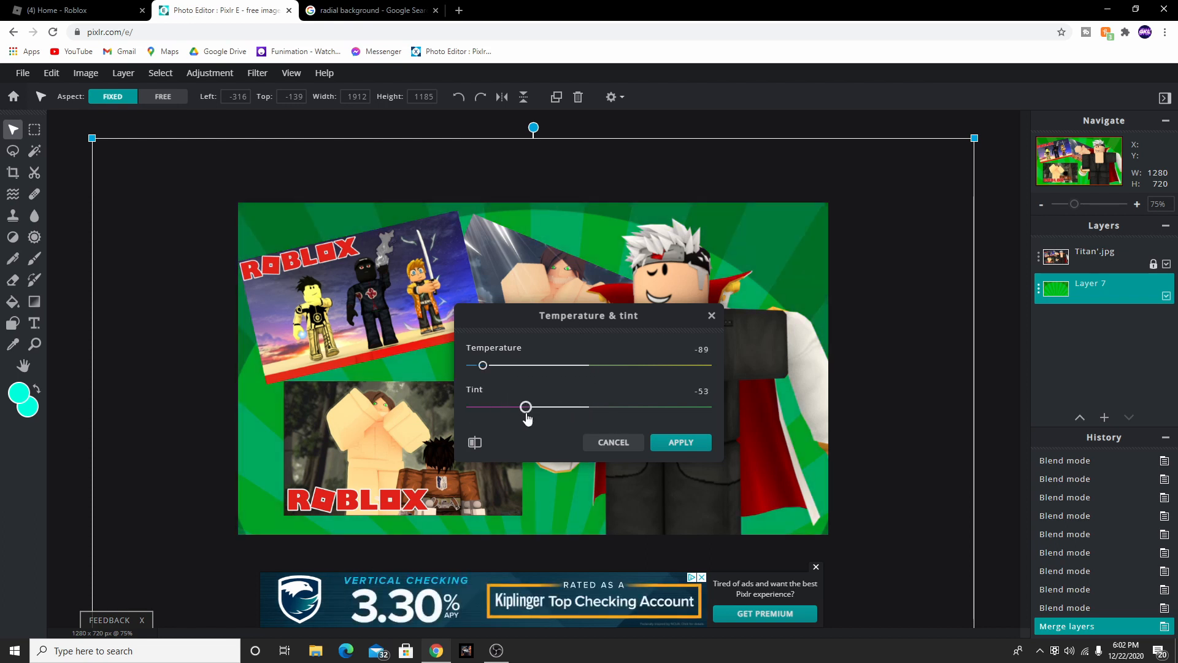
{"action": "left_click", "coordinate": [680, 442]}
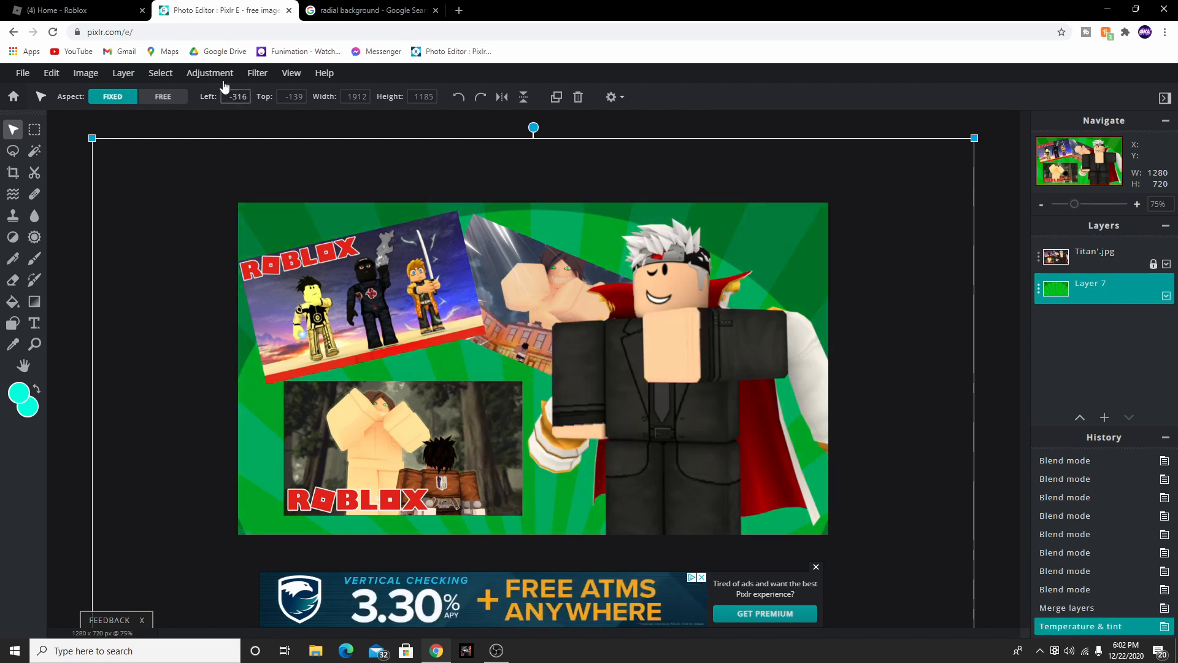
Shift the hue of the Layer 7 background to 130 with a Hue & saturation adjustment.
{"action": "mouse_move", "coordinate": [209, 73]}
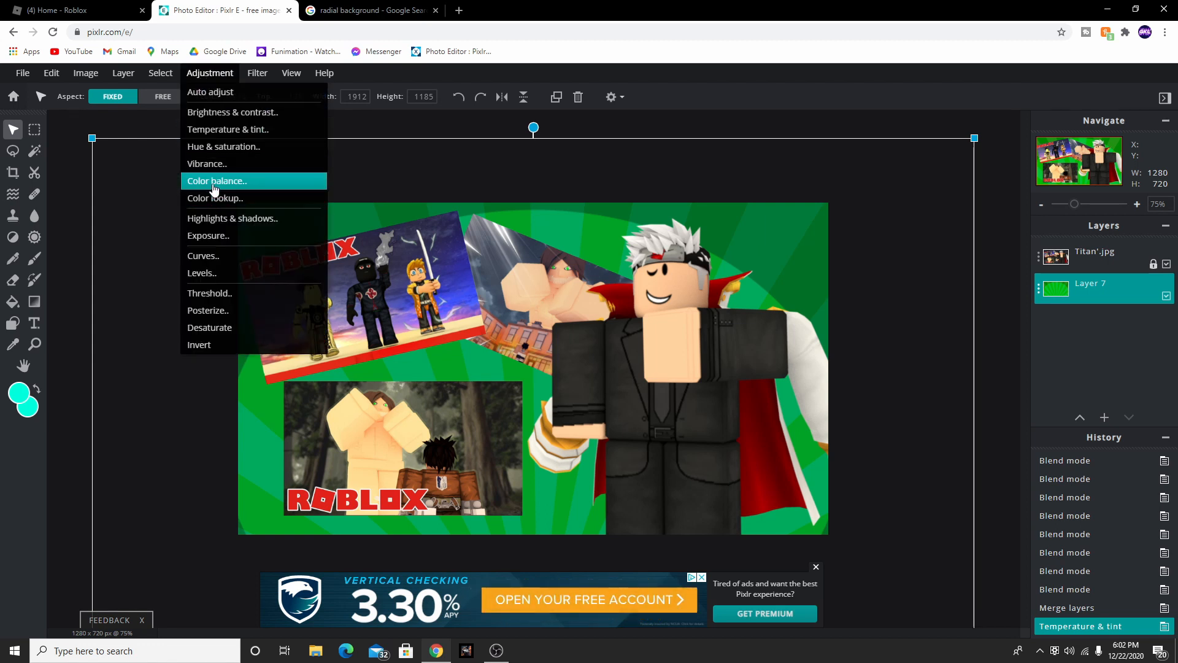
{"action": "left_click", "coordinate": [221, 146]}
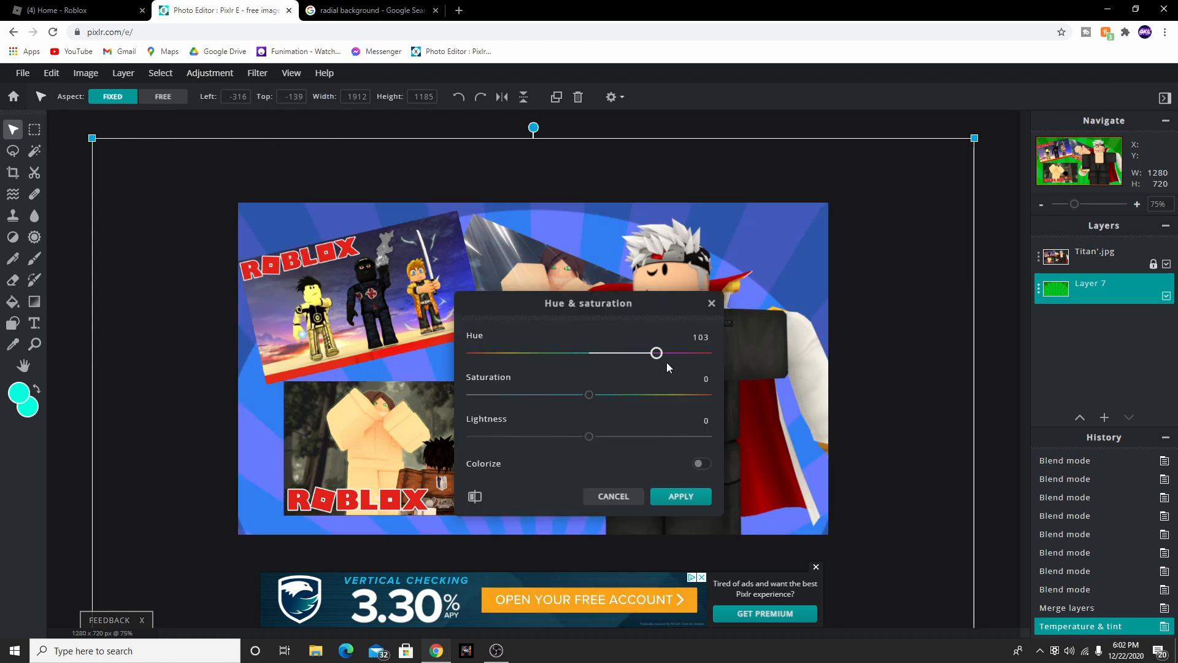
{"action": "left_click_drag", "start_coordinate": [667, 363], "coordinate": [675, 364]}
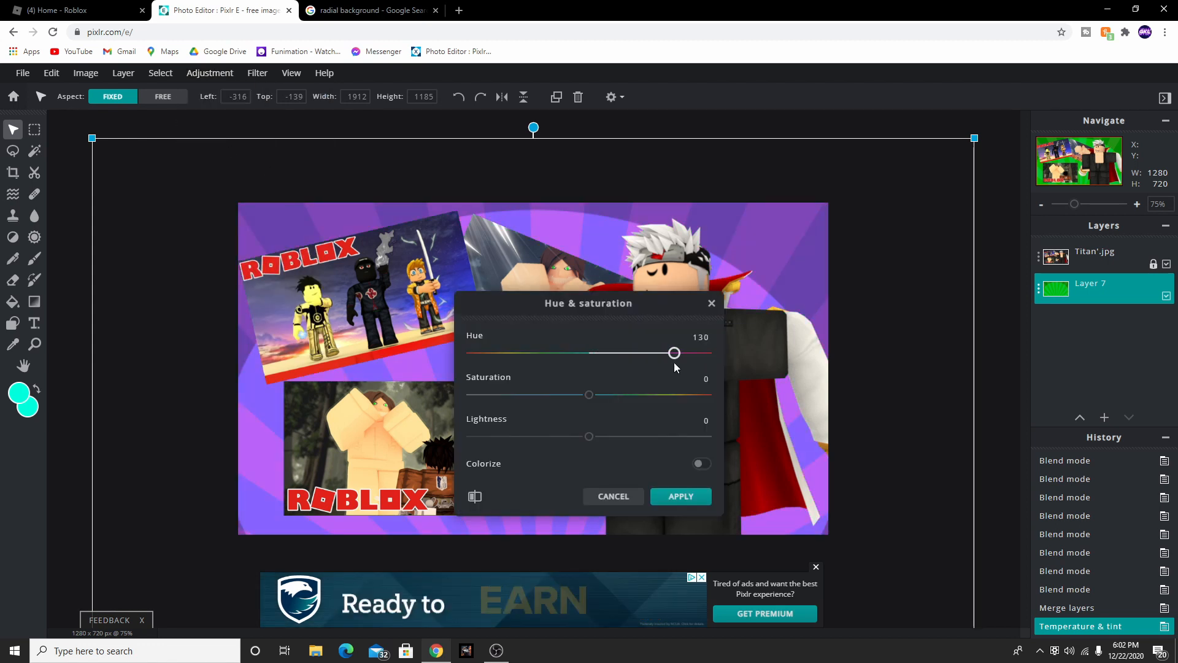
{"action": "left_click", "coordinate": [680, 496]}
Add a white outline of size 10 at 100% opacity to the Titan'.jpg layer.
{"action": "left_click", "coordinate": [804, 194]}
{"action": "left_click", "coordinate": [51, 73]}
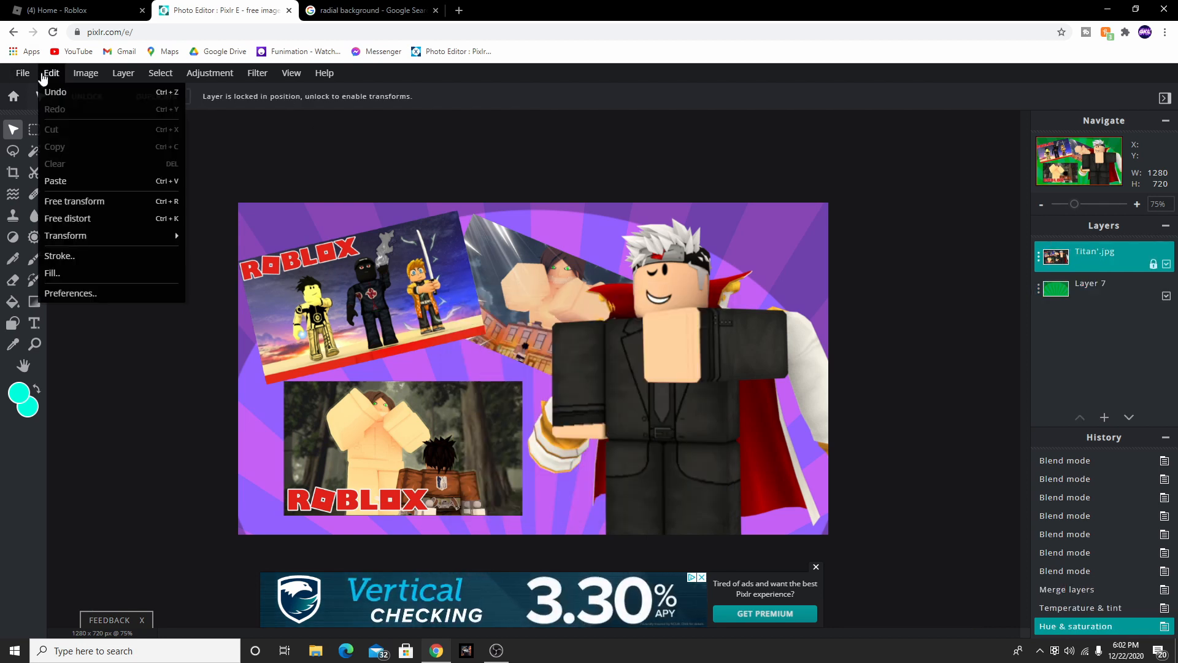
{"action": "left_click", "coordinate": [86, 256]}
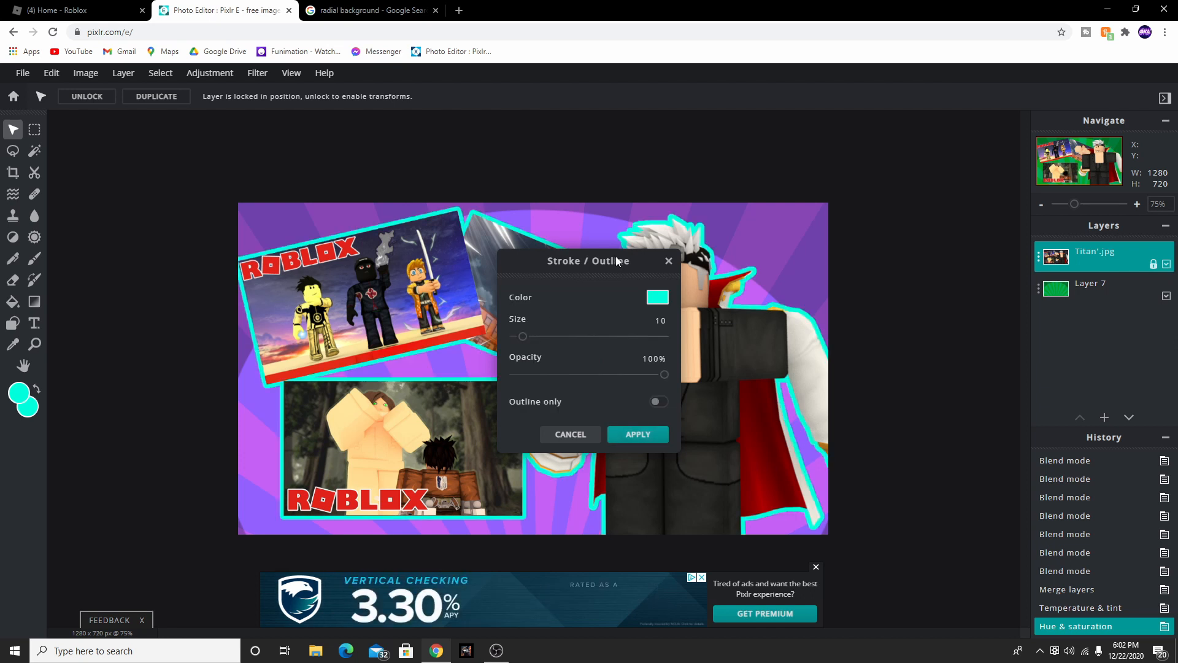
{"action": "mouse_move", "coordinate": [616, 256]}
{"action": "left_mouse_down"}
{"action": "mouse_move", "coordinate": [824, 253]}
{"action": "mouse_move", "coordinate": [852, 285]}
{"action": "left_mouse_up"}
{"action": "left_click", "coordinate": [884, 325]}
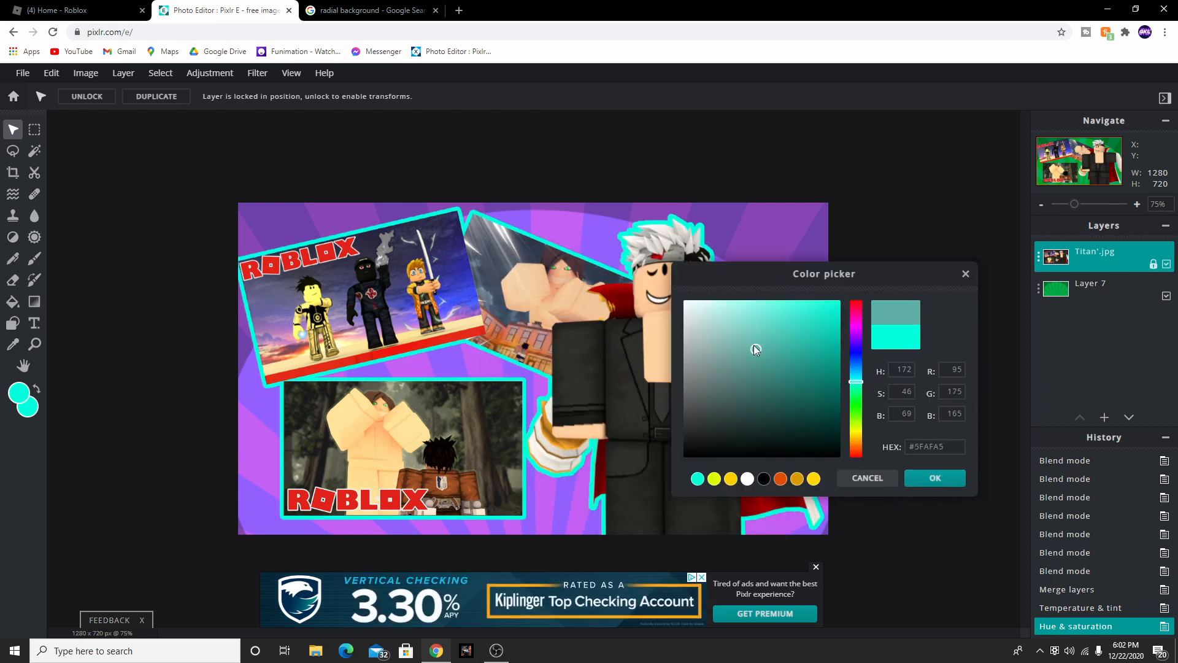
{"action": "left_click", "coordinate": [747, 478]}
{"action": "left_click", "coordinate": [951, 479]}
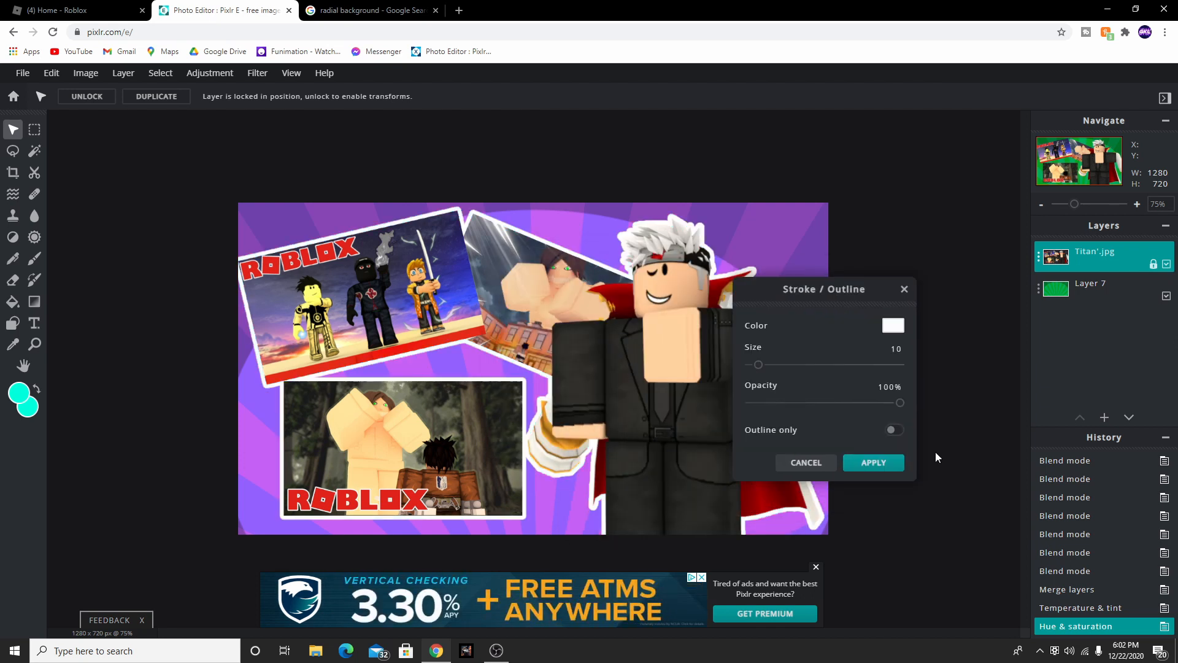
{"action": "left_click", "coordinate": [884, 460]}
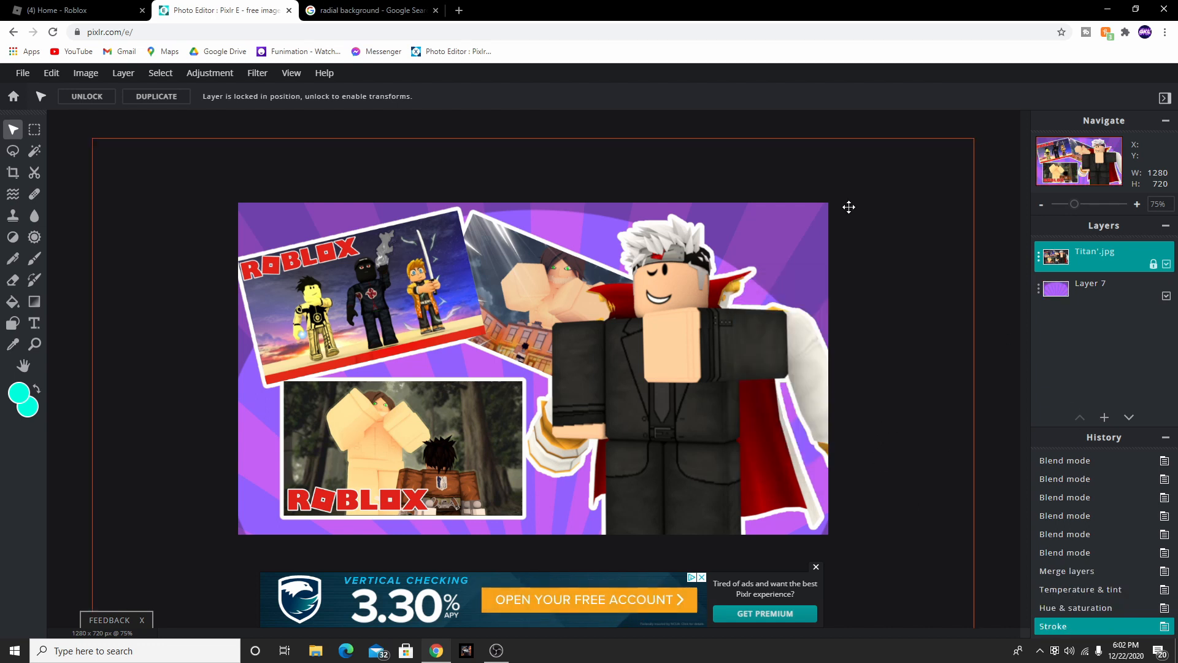
Switch to Google Images and search for "roblox logo png".
{"action": "left_click", "coordinate": [371, 10]}
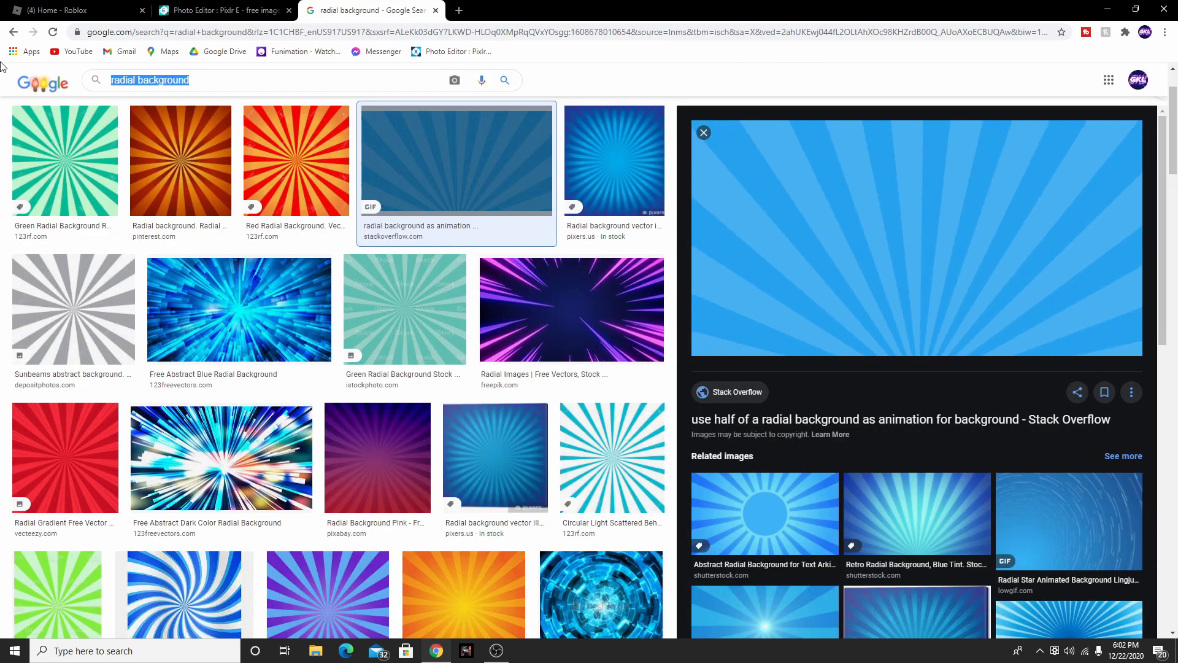
{"action": "type", "text": "roblox"}
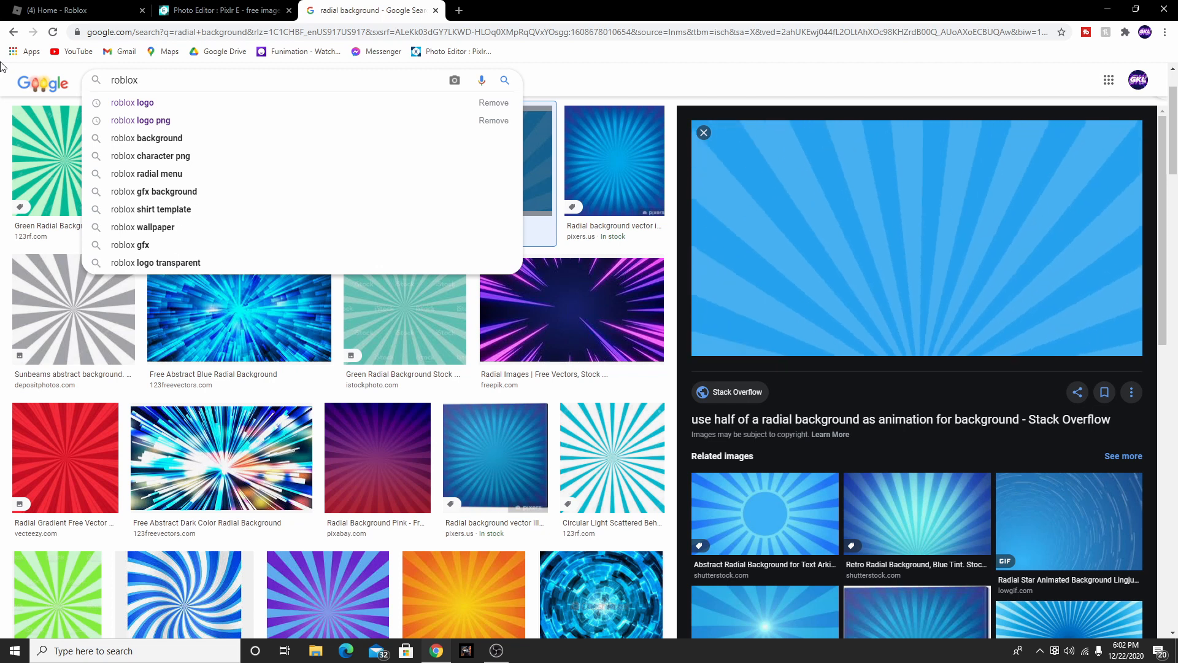
{"action": "type", "text": " logo png"}
{"action": "key", "text": "Return"}
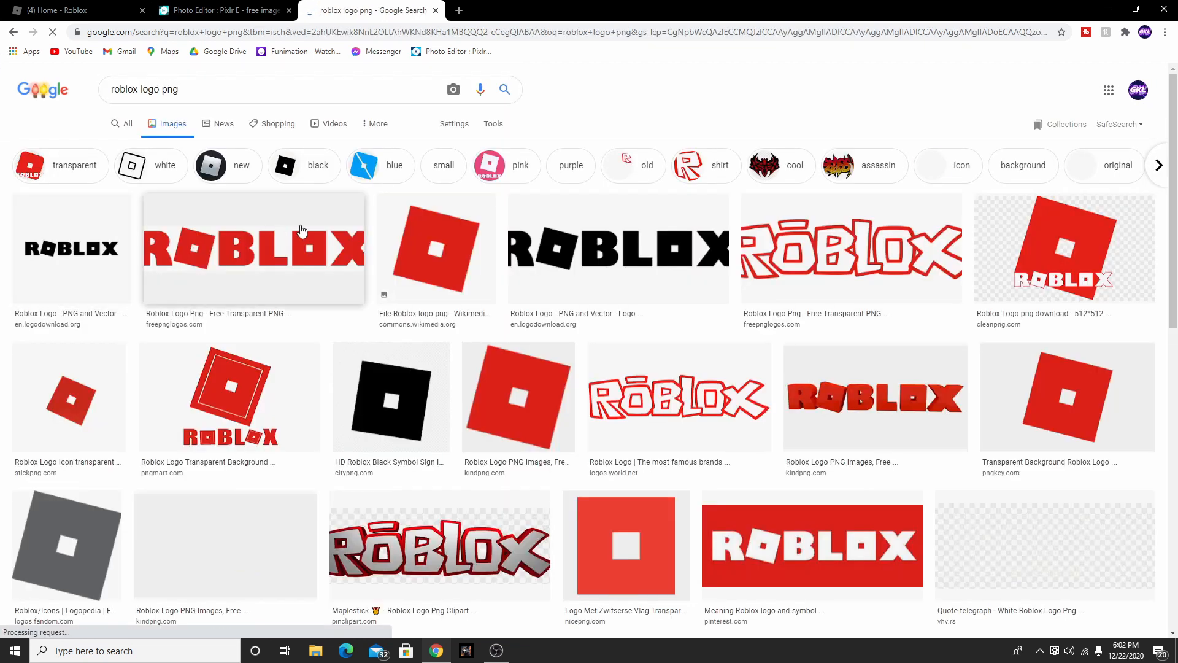
Copy the red Roblox wordmark from Free PNG Logos and paste it into the Pixlr E thumbnail as a new layer.
{"action": "left_click", "coordinate": [314, 230]}
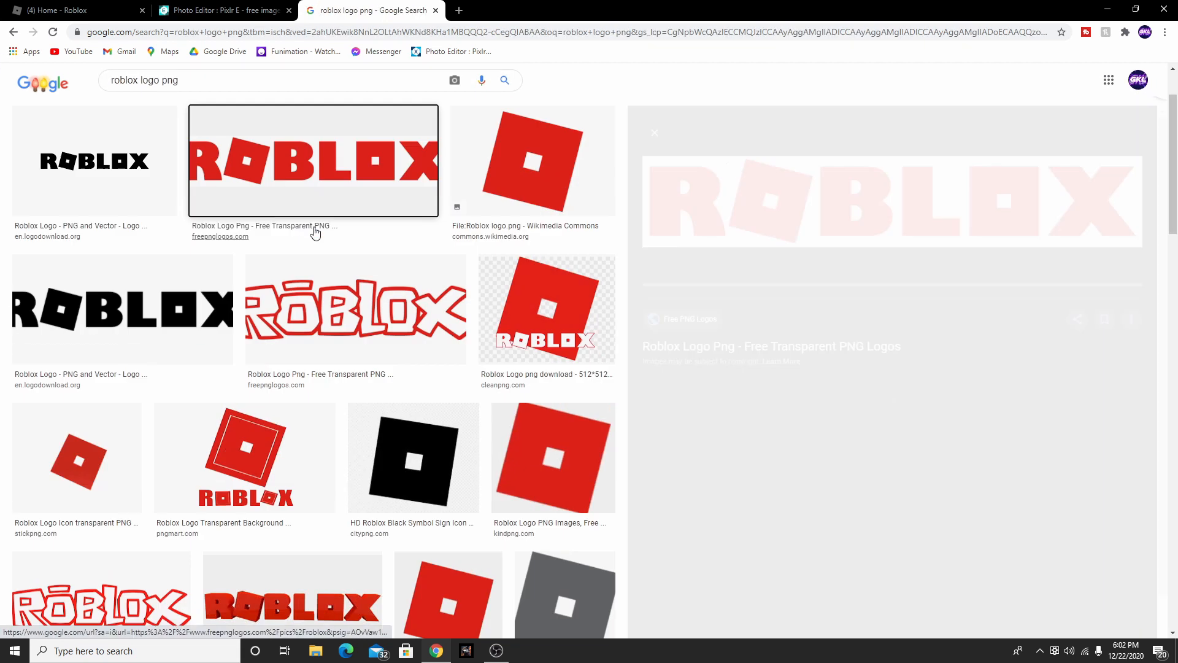
{"action": "right_click", "coordinate": [760, 122]}
{"action": "left_click", "coordinate": [798, 297]}
{"action": "left_click", "coordinate": [233, 9]}
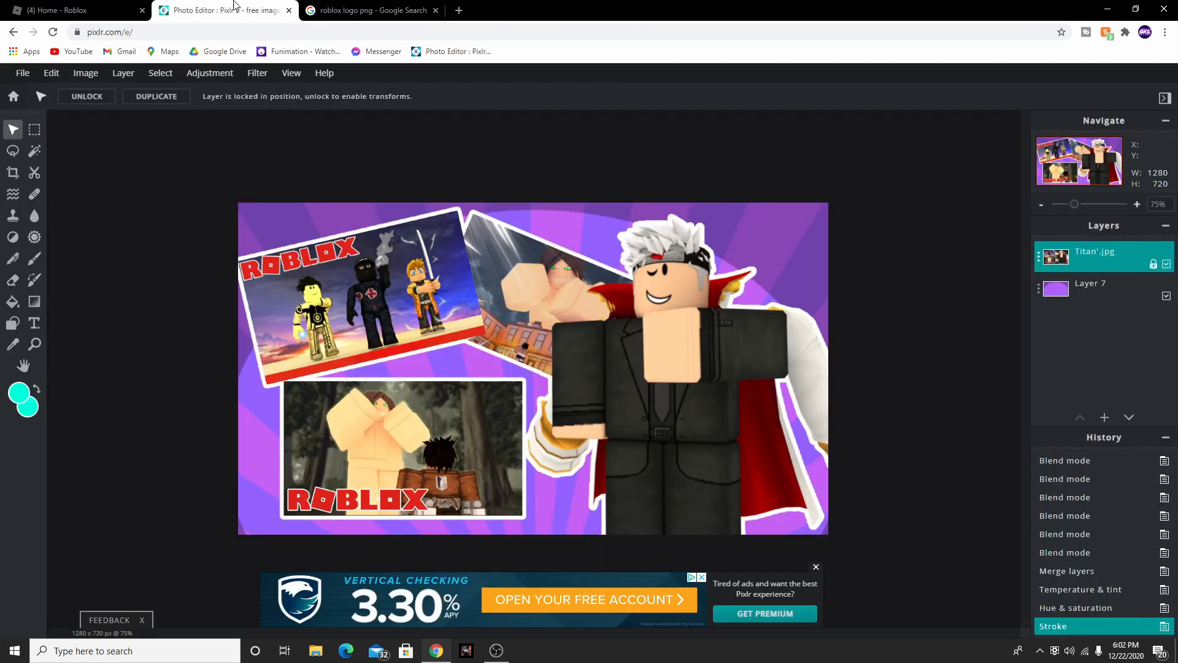
{"action": "left_click", "coordinate": [952, 239]}
{"action": "key", "text": "ctrl+v"}
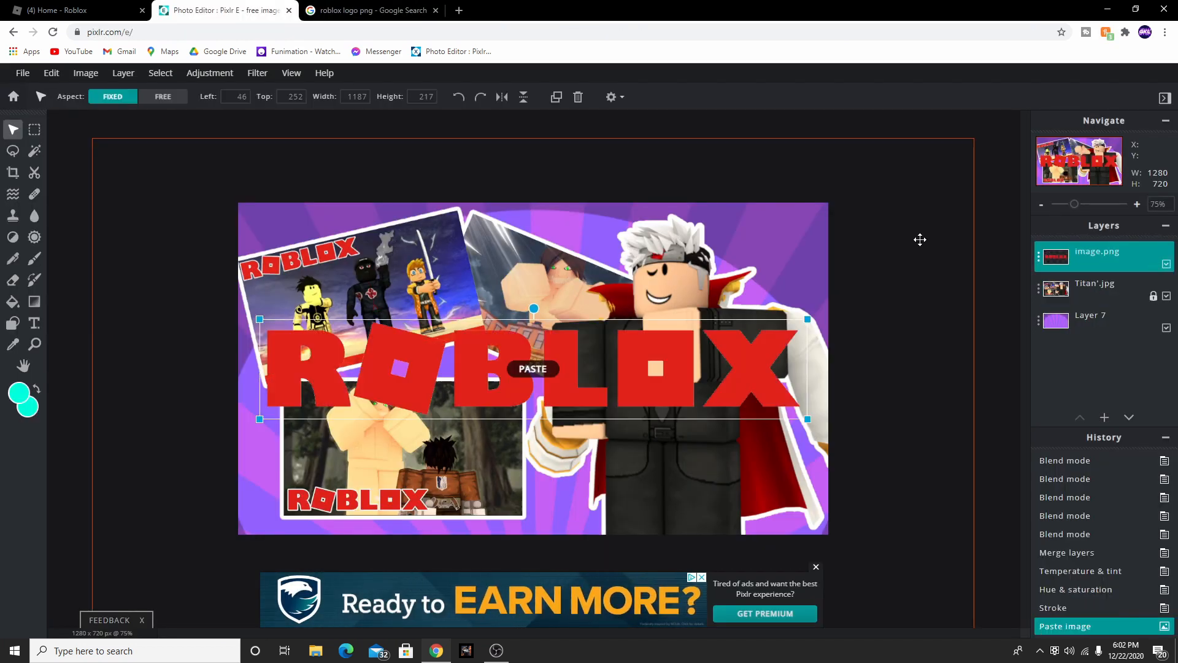
Add a white outline of size 10 at 100% opacity to the pasted Roblox logo.
{"action": "left_click", "coordinate": [51, 75]}
{"action": "left_click", "coordinate": [68, 257]}
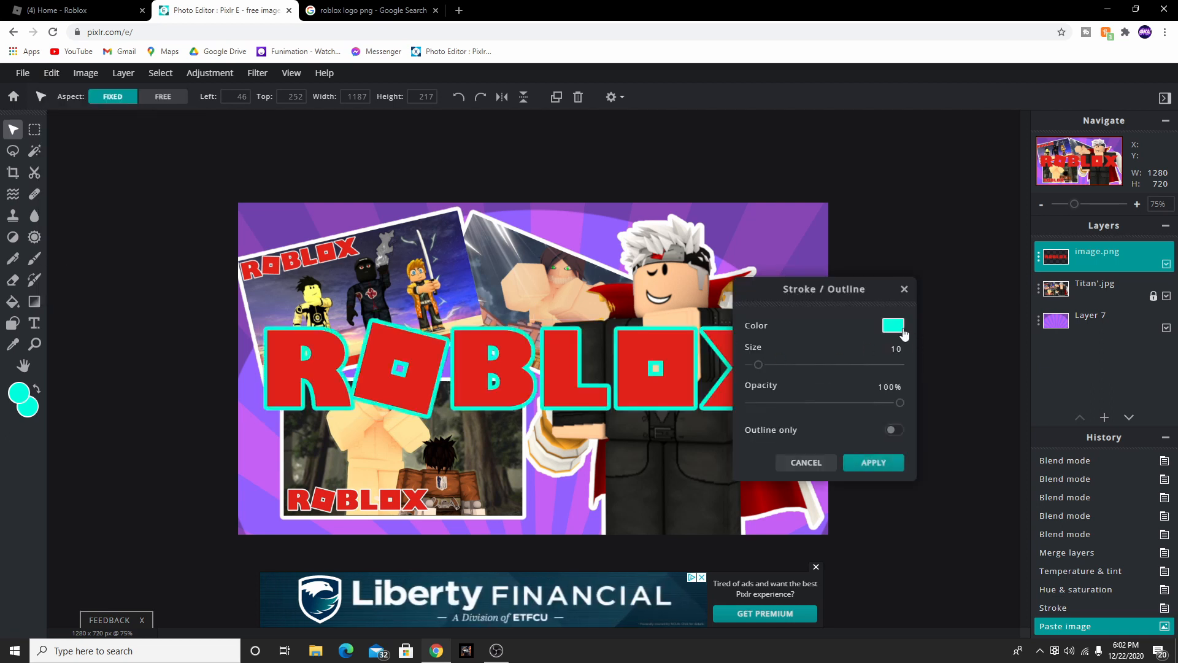
{"action": "left_click", "coordinate": [902, 330]}
{"action": "left_click_drag", "start_coordinate": [806, 344], "coordinate": [591, 239]}
{"action": "left_click", "coordinate": [938, 477]}
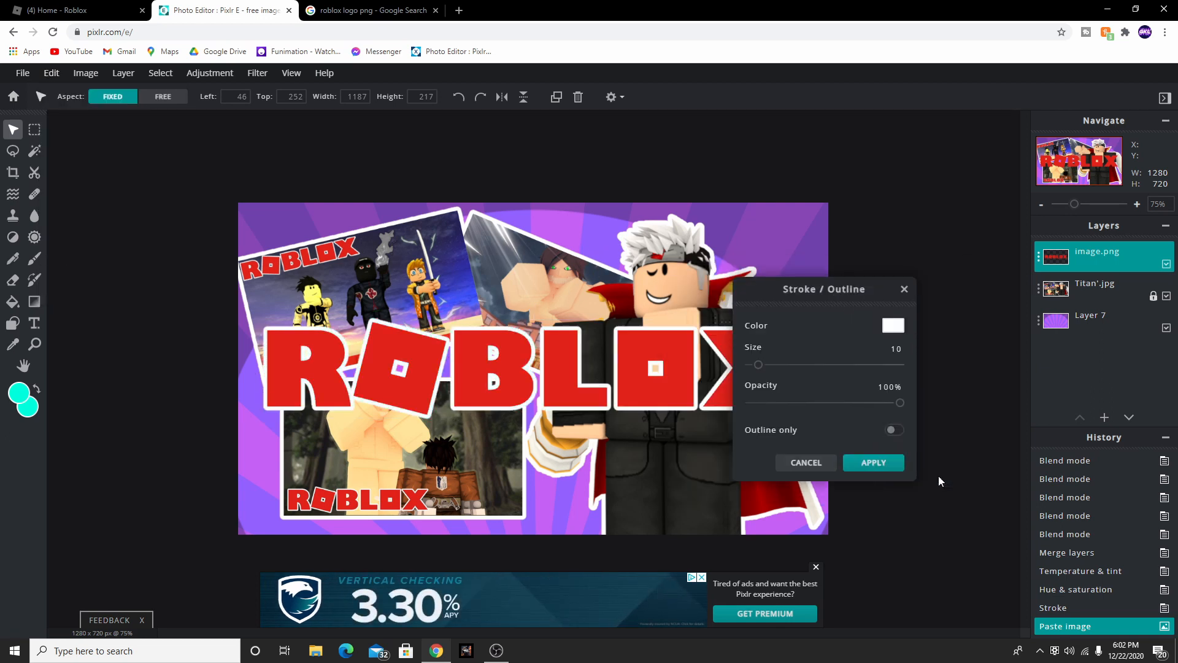
{"action": "left_click", "coordinate": [874, 462]}
Move the Roblox logo to the lower-left corner of the thumbnail and shrink it to about half the canvas width.
{"action": "left_click_drag", "start_coordinate": [710, 379], "coordinate": [700, 462]}
{"action": "left_click", "coordinate": [688, 489]}
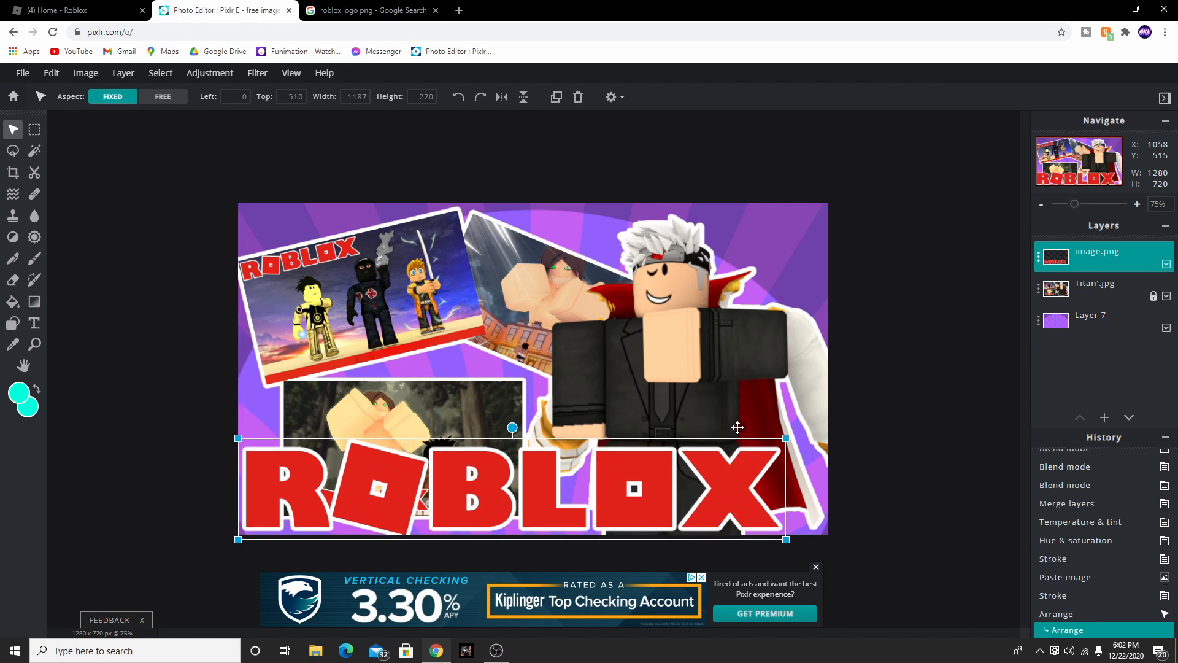
{"action": "left_click_drag", "start_coordinate": [785, 438], "coordinate": [542, 483]}
{"action": "left_click_drag", "start_coordinate": [482, 513], "coordinate": [484, 504]}
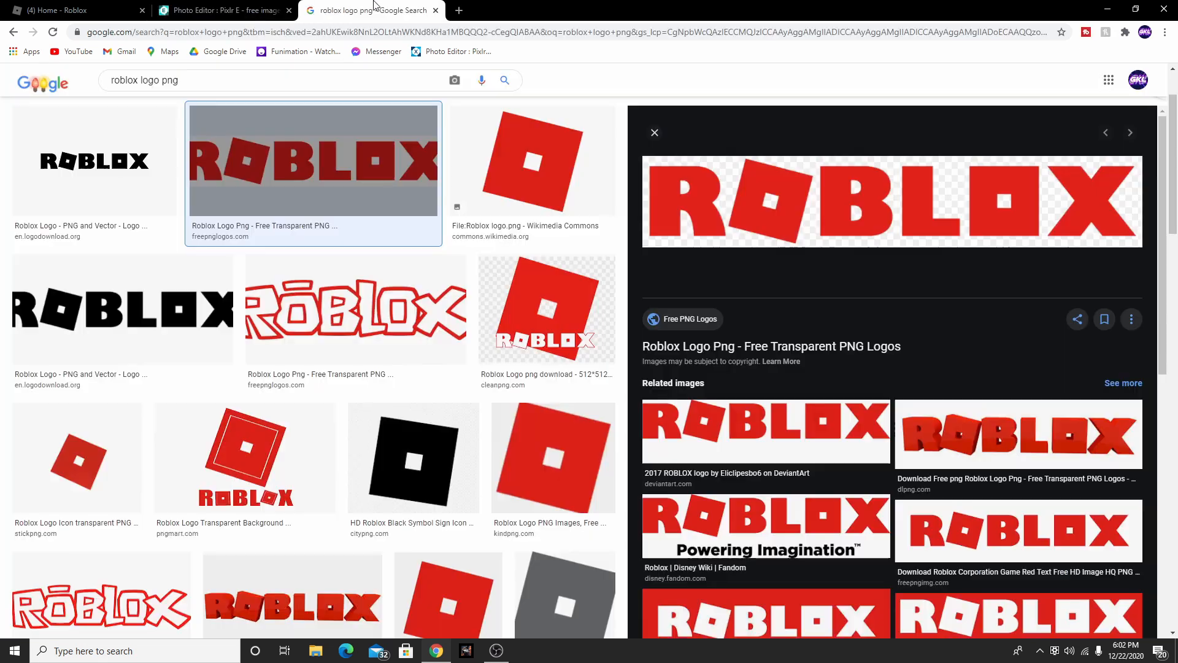
Switch to Google Images, search for "red arrow png" and filter the results to transparent images.
{"action": "left_click", "coordinate": [369, 11]}
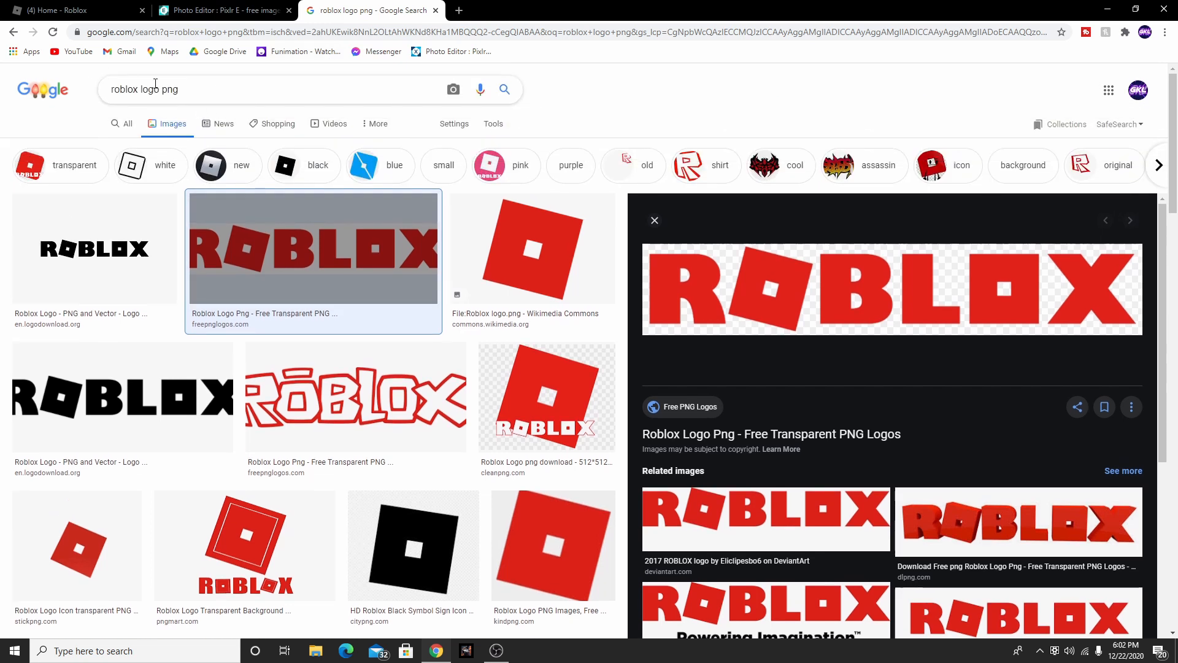
{"action": "left_click", "coordinate": [217, 89]}
{"action": "key", "text": "ctrl+a"}
{"action": "type", "text": "red arrow png"}
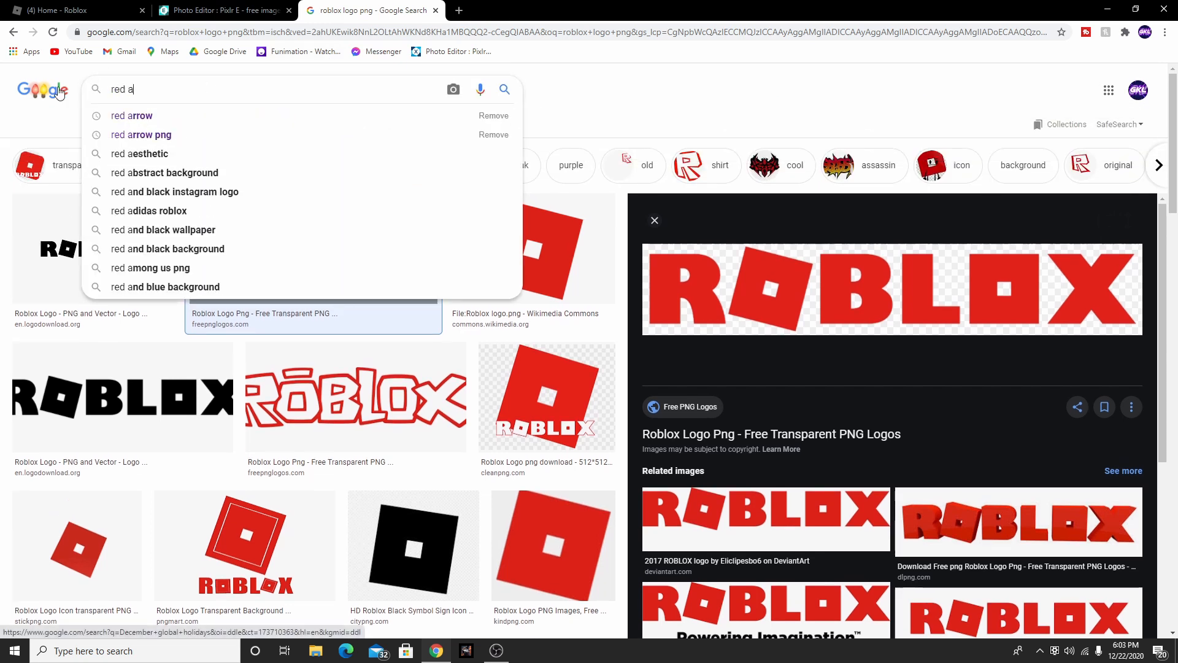
{"action": "key", "text": "Return"}
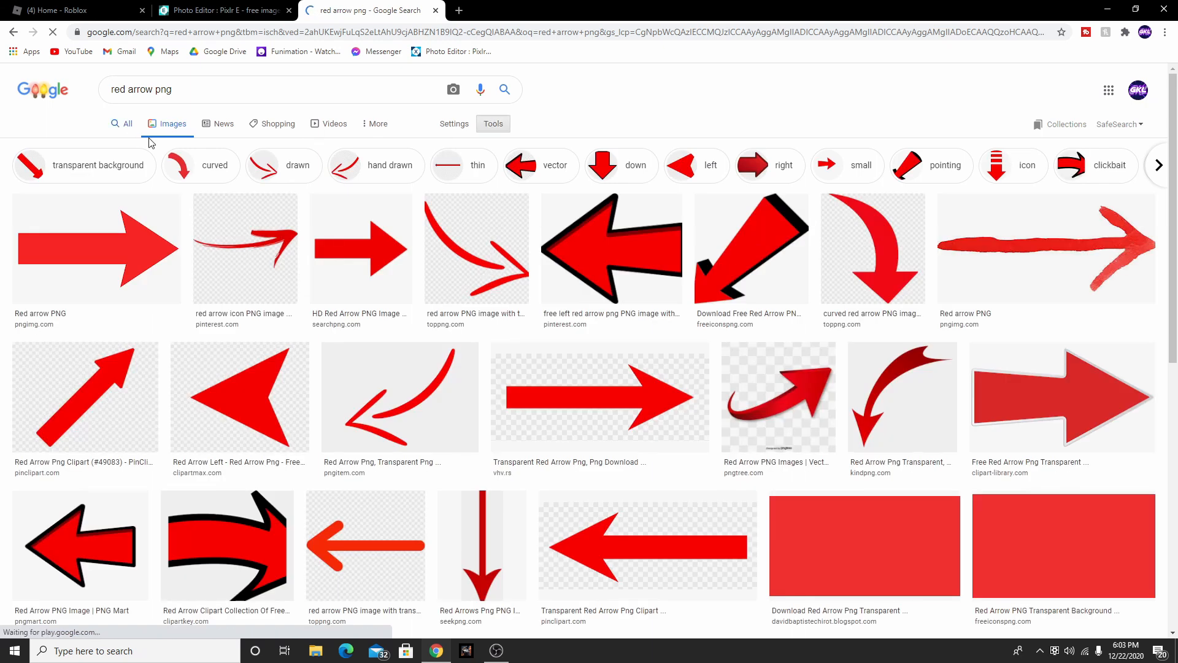
{"action": "left_click", "coordinate": [479, 125]}
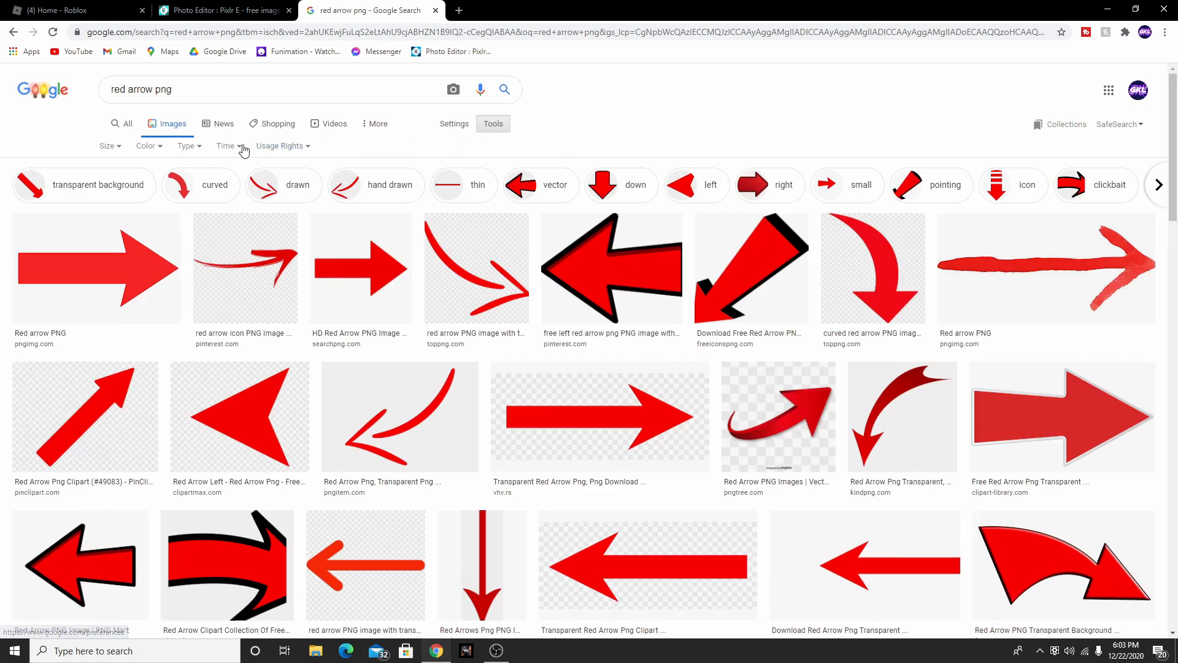
{"action": "left_click", "coordinate": [156, 148]}
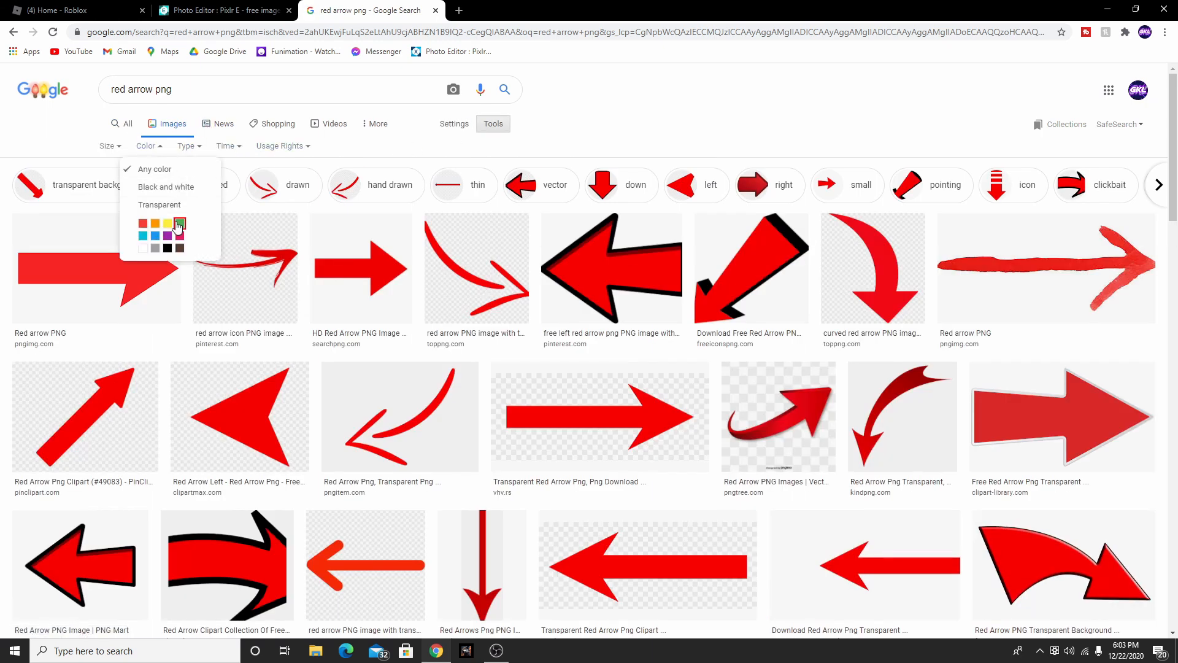
{"action": "left_click", "coordinate": [177, 210]}
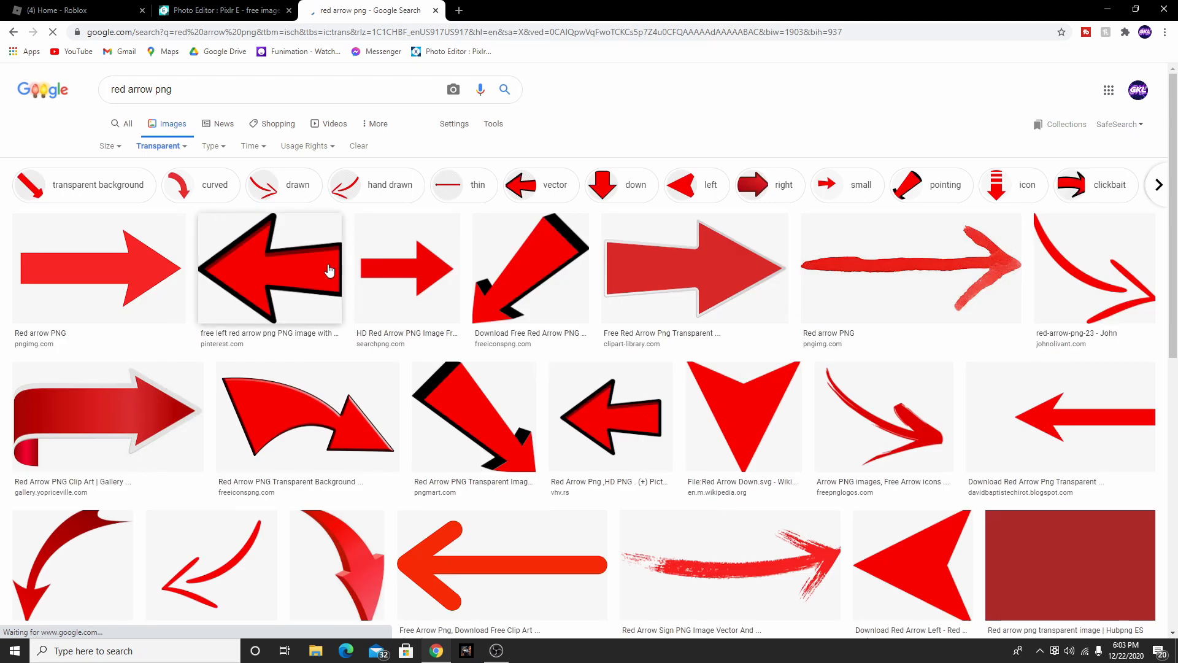
Copy the curved brush-stroke red arrow from Free PNG Logos, close the search page and paste the arrow into the Pixlr E thumbnail.
{"action": "scroll", "coordinate": [295, 416], "scroll_direction": "down", "scroll_amount": 5}
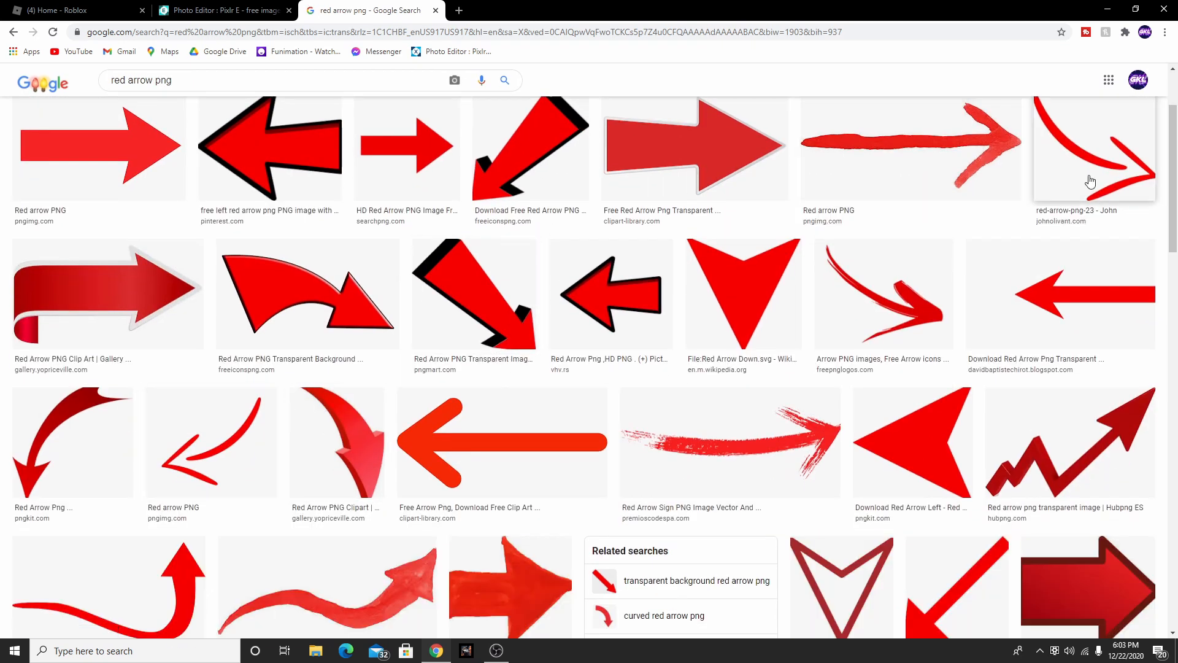
{"action": "left_click", "coordinate": [913, 255]}
{"action": "right_click", "coordinate": [864, 223]}
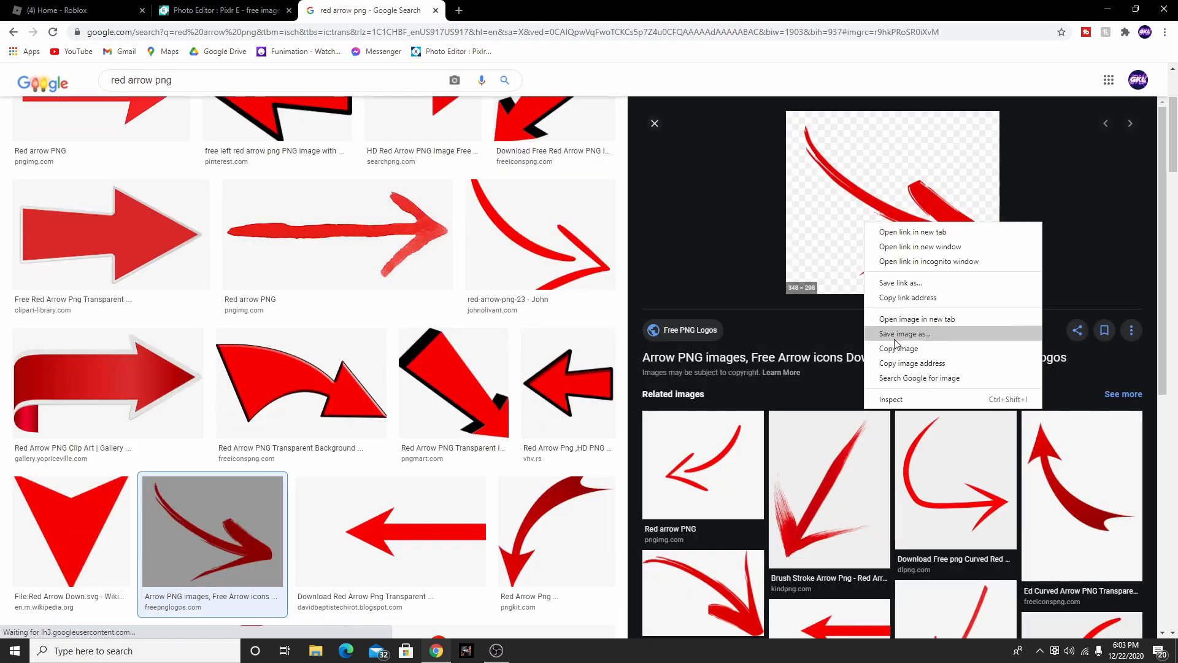
{"action": "left_click", "coordinate": [894, 348]}
{"action": "left_click", "coordinate": [435, 11]}
{"action": "key", "text": "ctrl+v"}
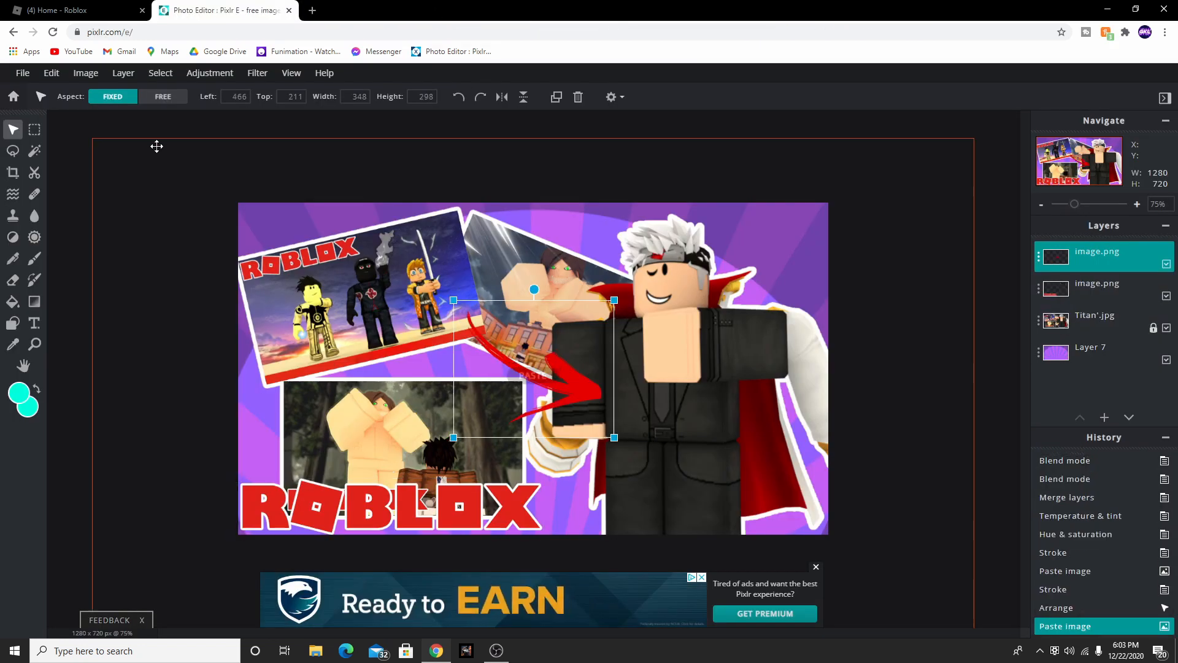
Flip the pasted red arrow horizontally.
{"action": "left_click", "coordinate": [502, 98]}
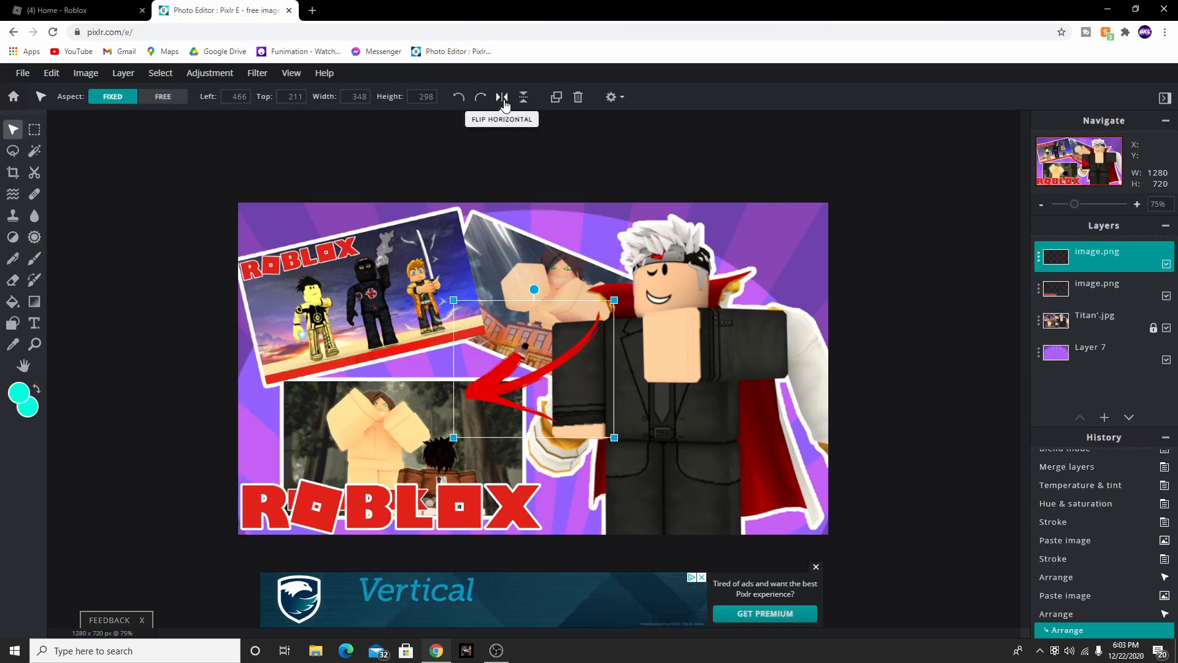
{"action": "left_click", "coordinate": [52, 73]}
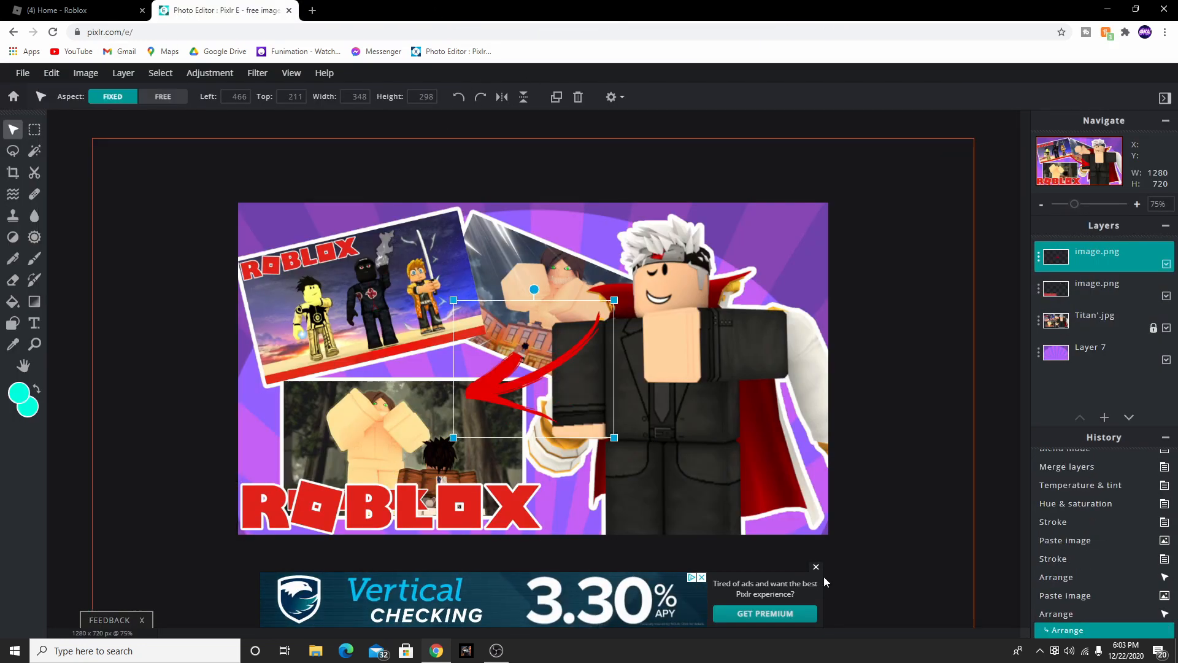
{"action": "left_click", "coordinate": [51, 73]}
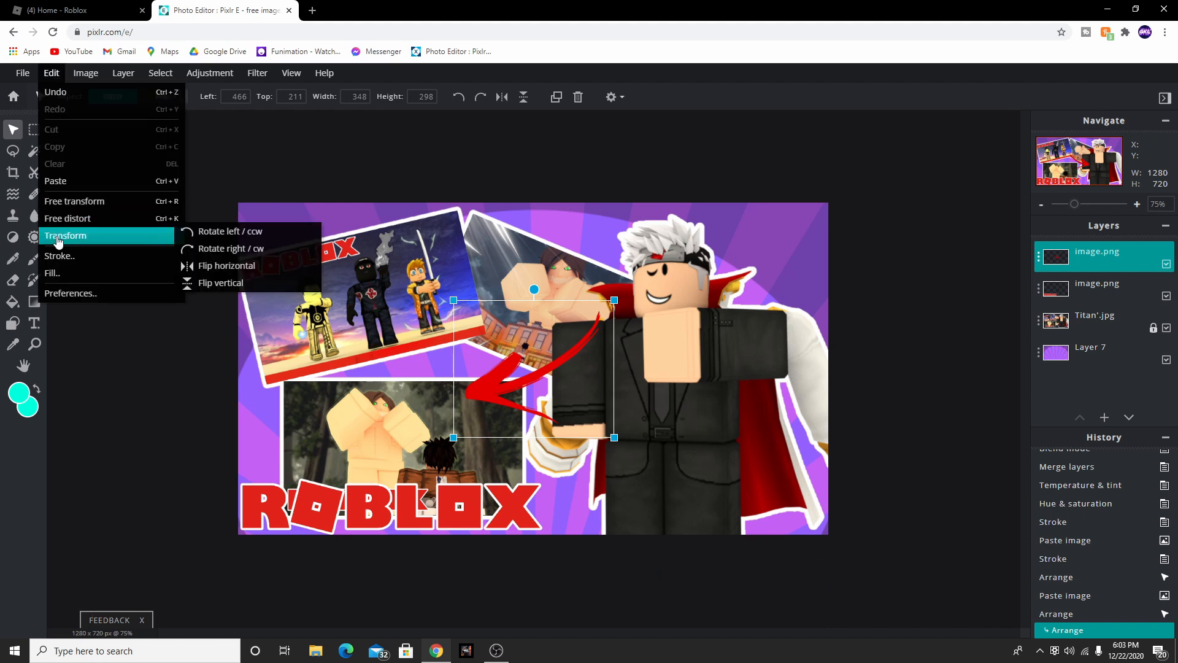
{"action": "left_click", "coordinate": [56, 256]}
{"action": "left_click", "coordinate": [891, 331]}
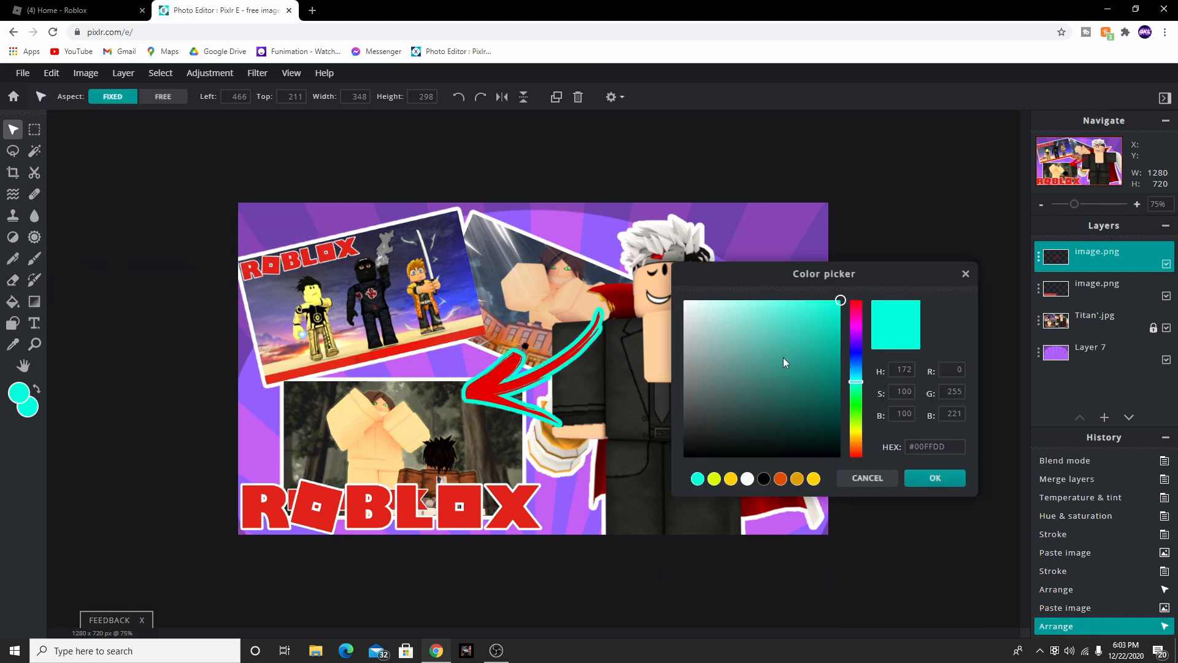
{"action": "left_click", "coordinate": [747, 479]}
{"action": "left_click", "coordinate": [944, 482]}
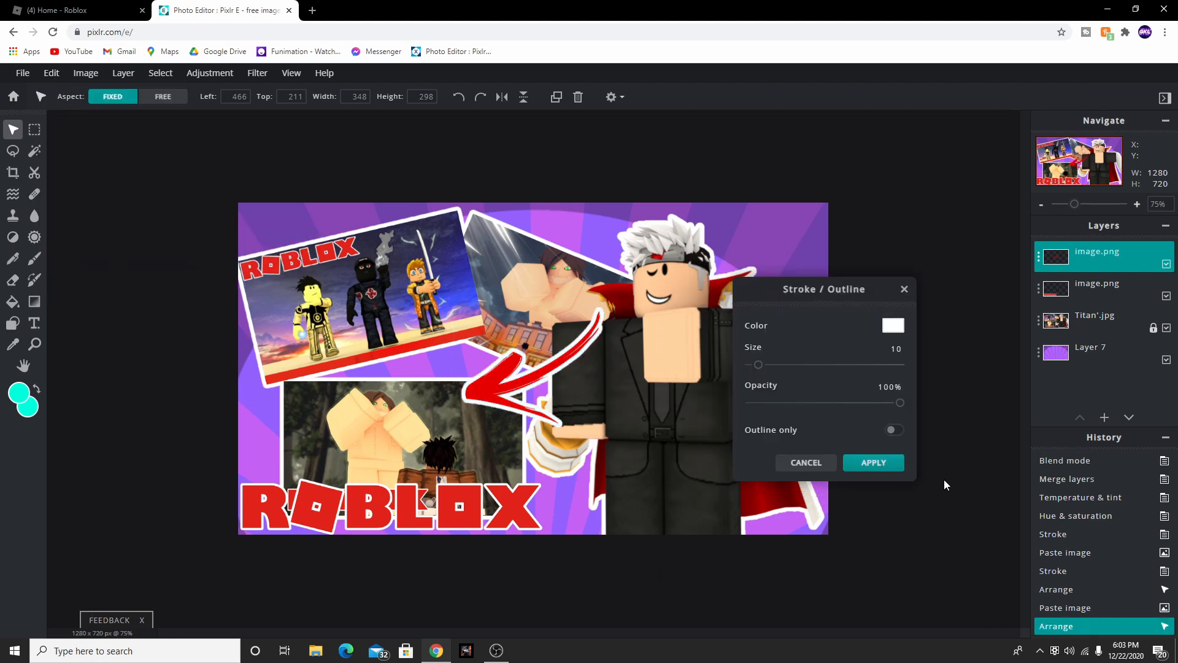
{"action": "left_click", "coordinate": [905, 289]}
Add a solid white stroke around the red arrow.
{"action": "left_click", "coordinate": [40, 74]}
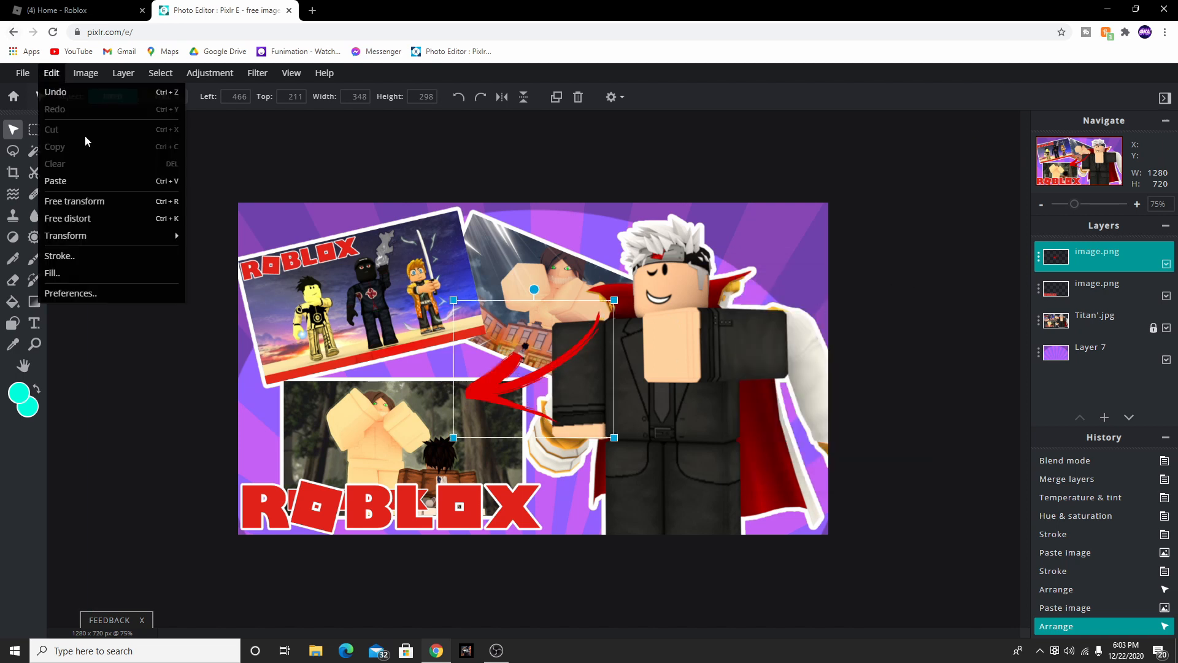
{"action": "left_click", "coordinate": [93, 256]}
{"action": "left_click", "coordinate": [884, 334]}
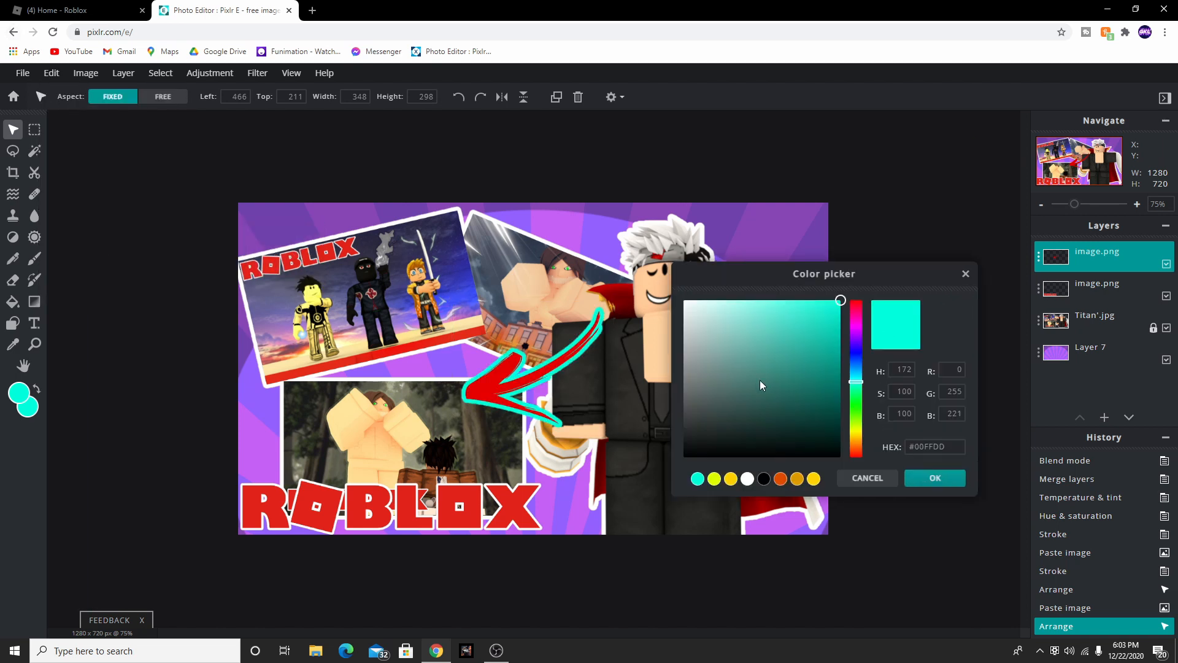
{"action": "left_click", "coordinate": [747, 478]}
{"action": "left_click", "coordinate": [916, 483]}
{"action": "left_click", "coordinate": [867, 464]}
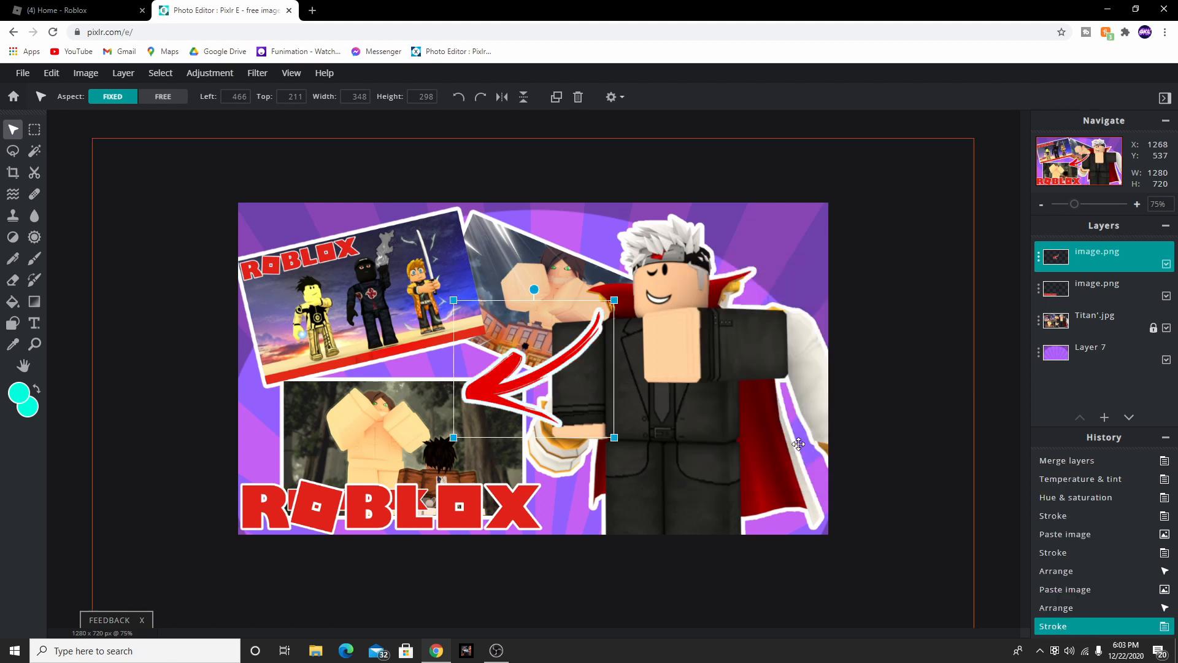
Rotate the red arrow clockwise and move it down so it points at the lower sample thumbnail above the Roblox logo.
{"action": "mouse_move", "coordinate": [543, 303]}
{"action": "left_mouse_down"}
{"action": "mouse_move", "coordinate": [588, 356]}
{"action": "mouse_move", "coordinate": [601, 345]}
{"action": "left_mouse_up"}
{"action": "left_click_drag", "start_coordinate": [628, 425], "coordinate": [585, 461]}
{"action": "left_click", "coordinate": [89, 482]}
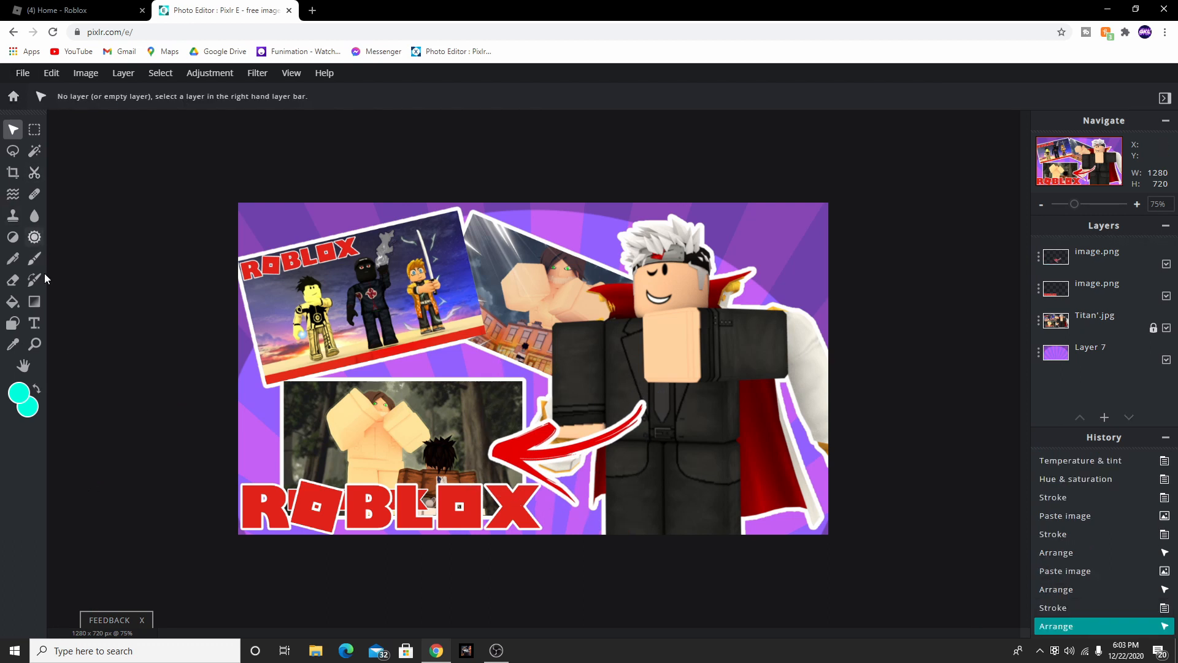
Add a text layer reading "HOW TO" in the Daddy Day font.
{"action": "left_click", "coordinate": [34, 323]}
{"action": "left_click", "coordinate": [81, 97]}
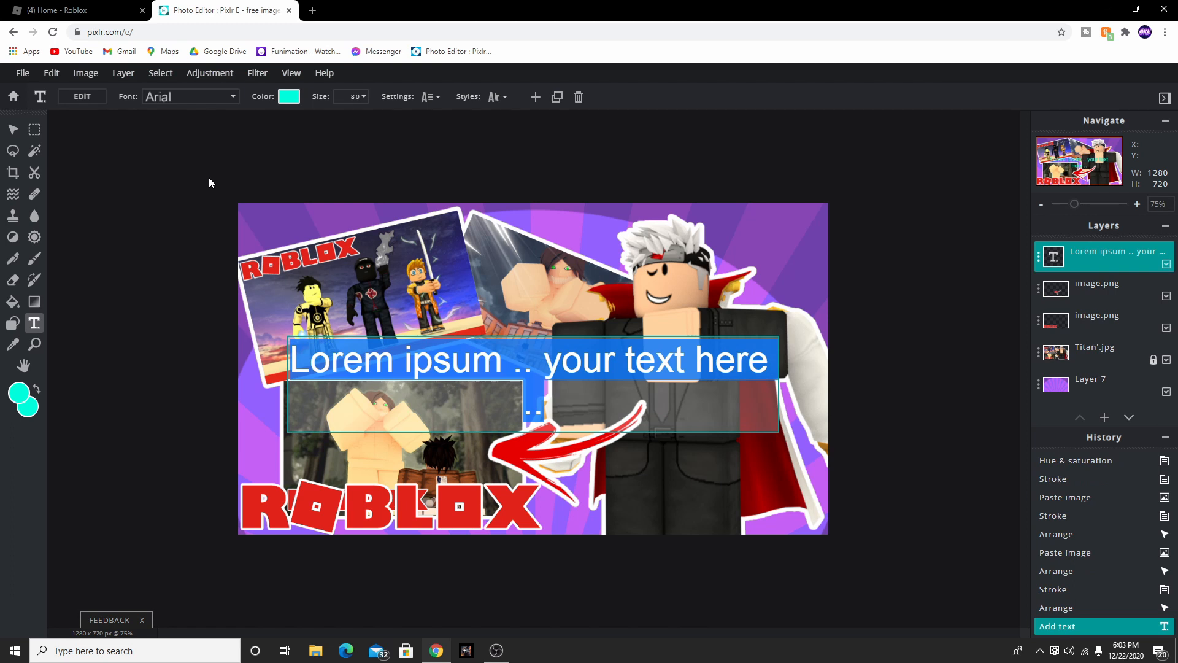
{"action": "type", "text": "HOW TO"}
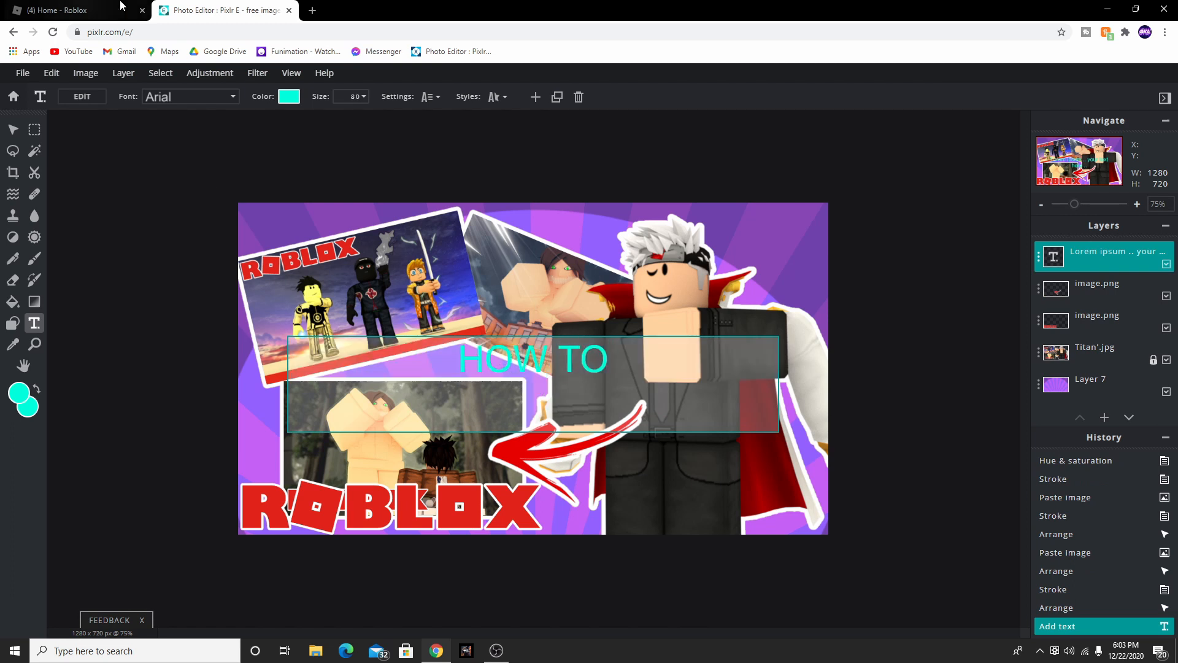
{"action": "left_click", "coordinate": [190, 96]}
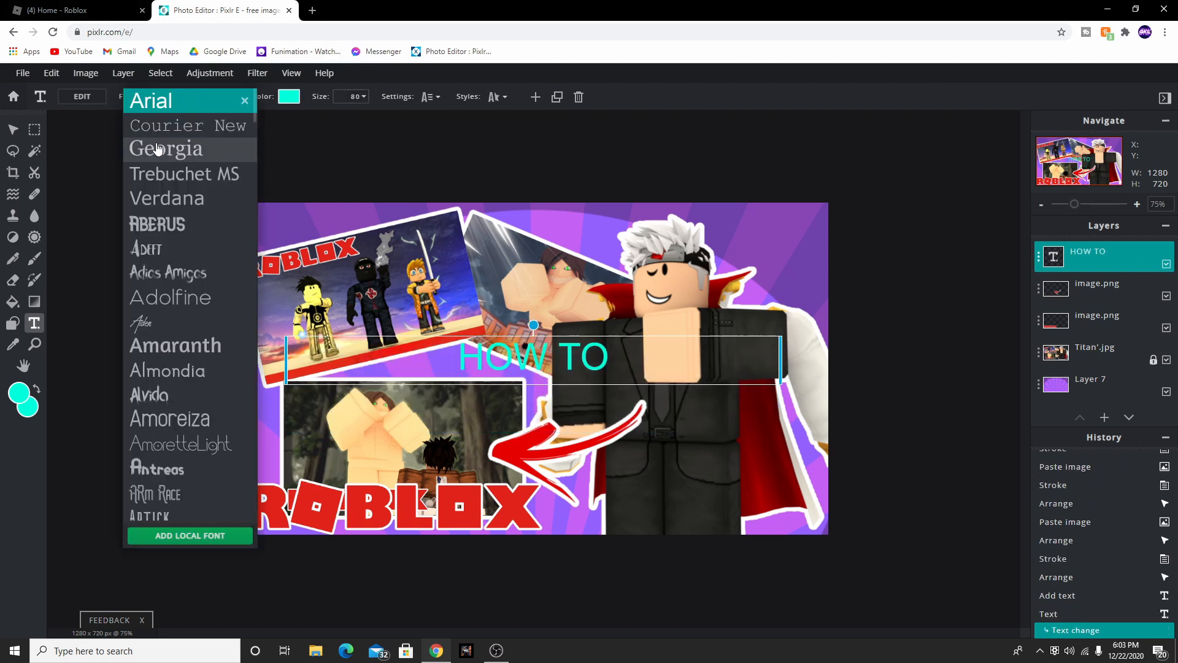
{"action": "scroll", "coordinate": [172, 295], "scroll_direction": "down", "scroll_amount": 9}
{"action": "scroll", "coordinate": [172, 344], "scroll_direction": "down", "scroll_amount": 10}
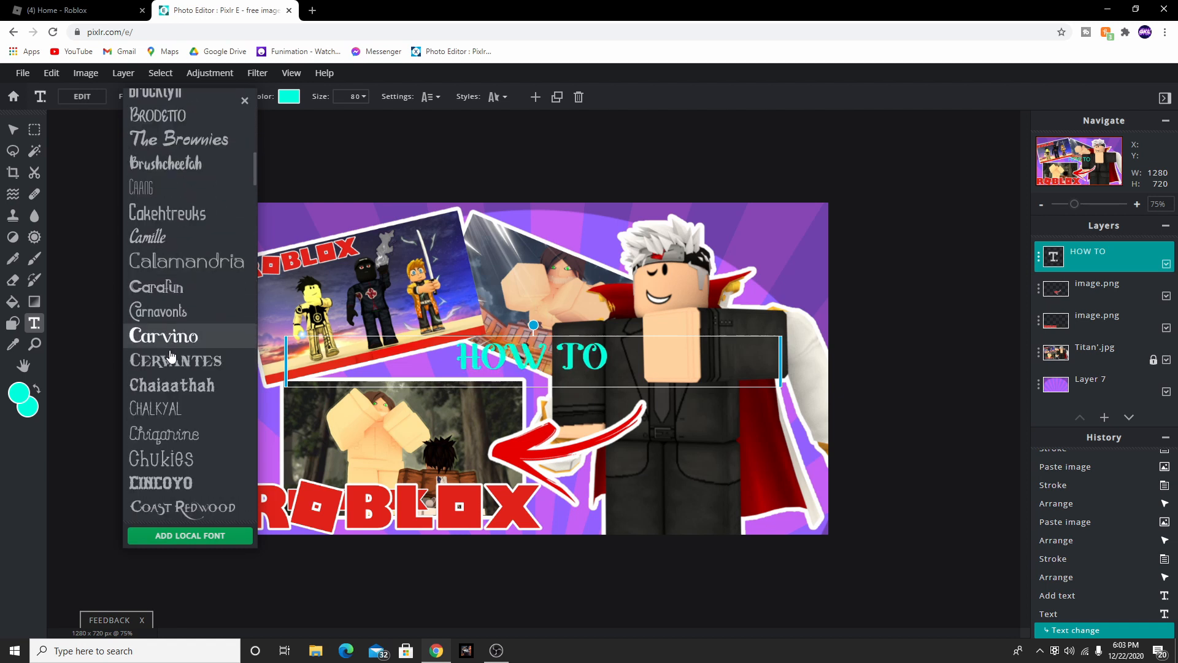
{"action": "left_click", "coordinate": [187, 345]}
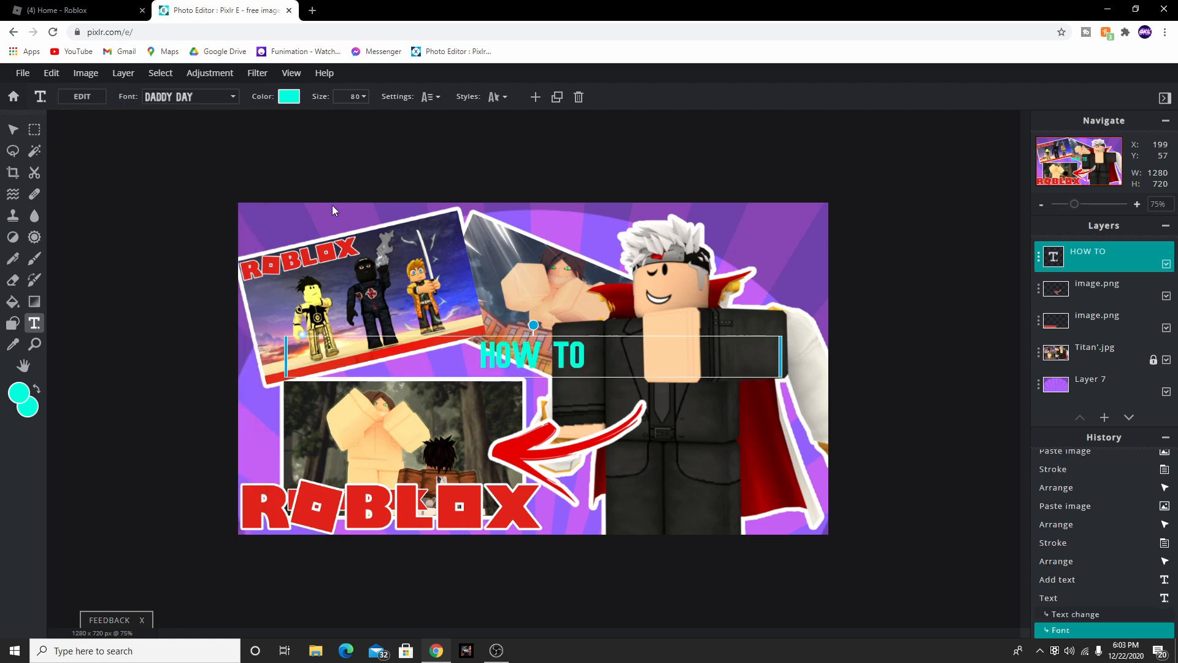
Set the "HOW TO" text color to yellow, #E9E900.
{"action": "left_click", "coordinate": [289, 98]}
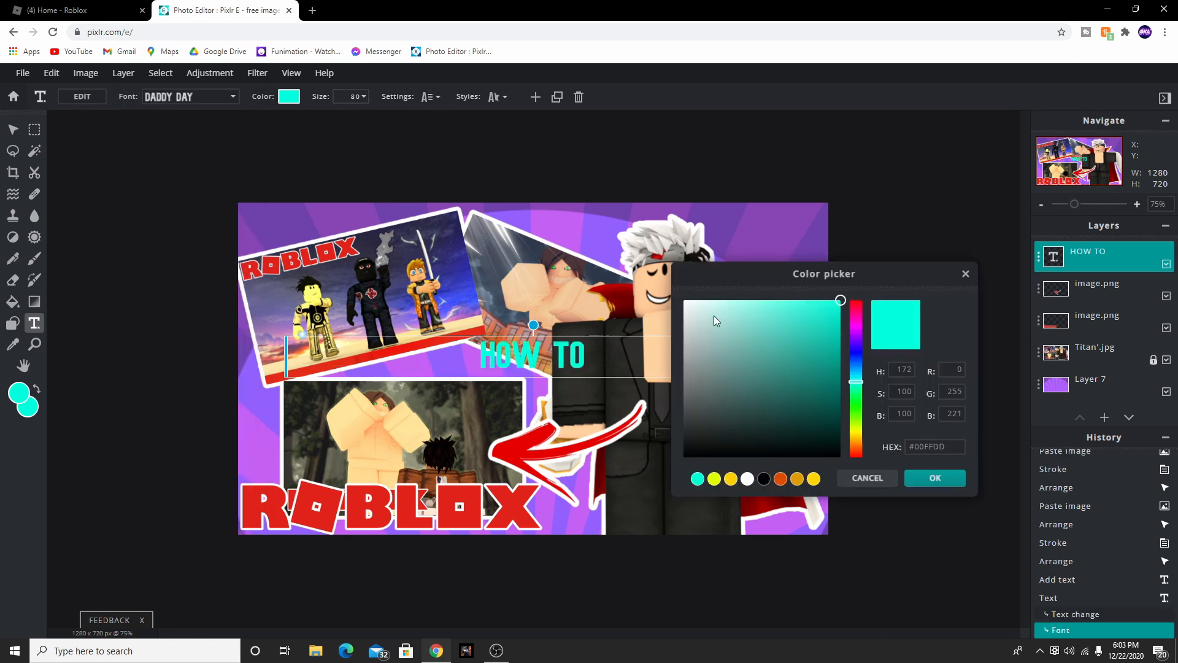
{"action": "left_click_drag", "start_coordinate": [713, 316], "coordinate": [681, 298]}
{"action": "left_click", "coordinate": [857, 431]}
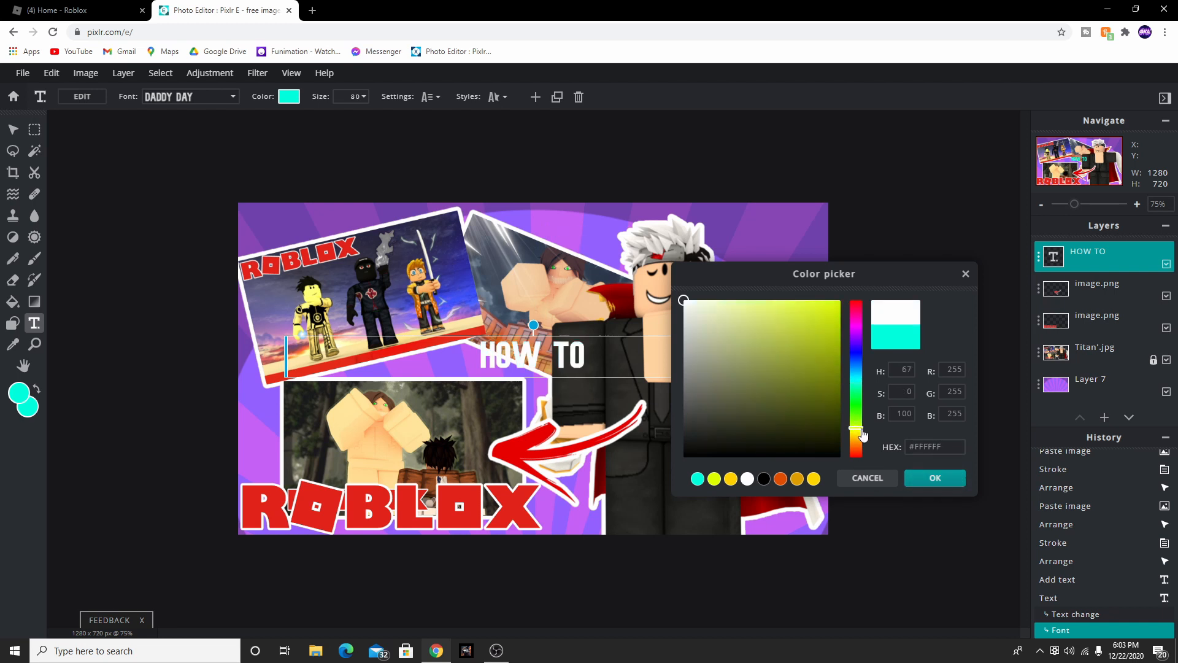
{"action": "left_click", "coordinate": [839, 313]}
{"action": "left_click", "coordinate": [937, 477]}
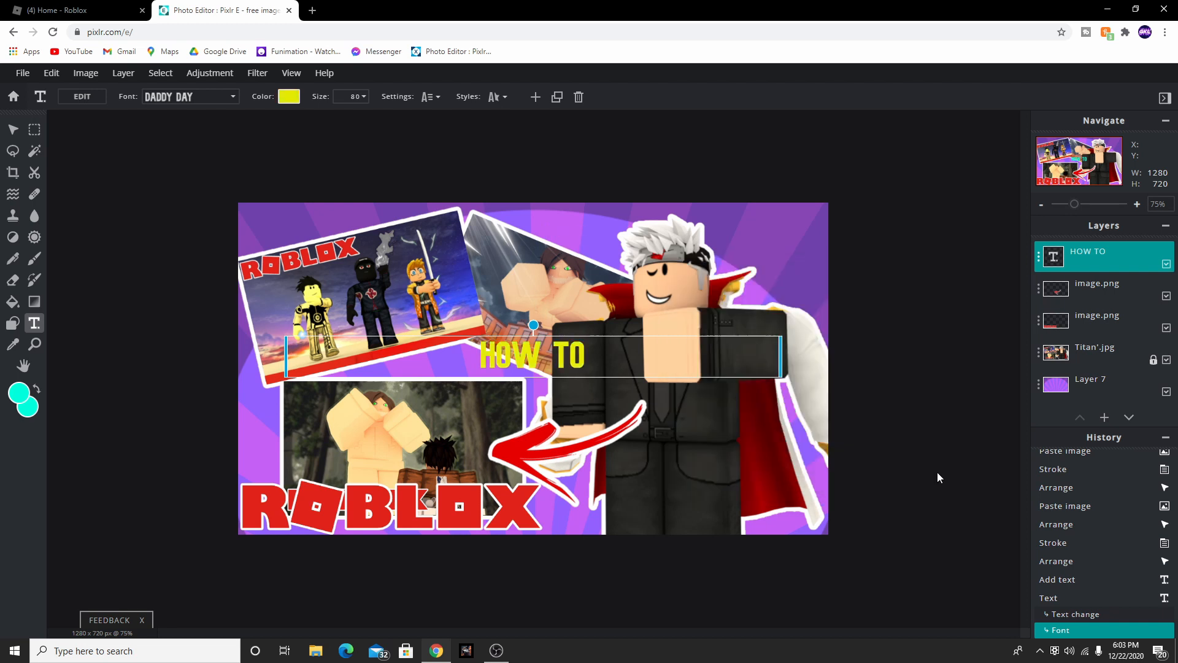
Enable a size 3 outline on the "HOW TO" text and color it orange, #FF7B00.
{"action": "left_click", "coordinate": [503, 99]}
{"action": "left_click", "coordinate": [495, 184]}
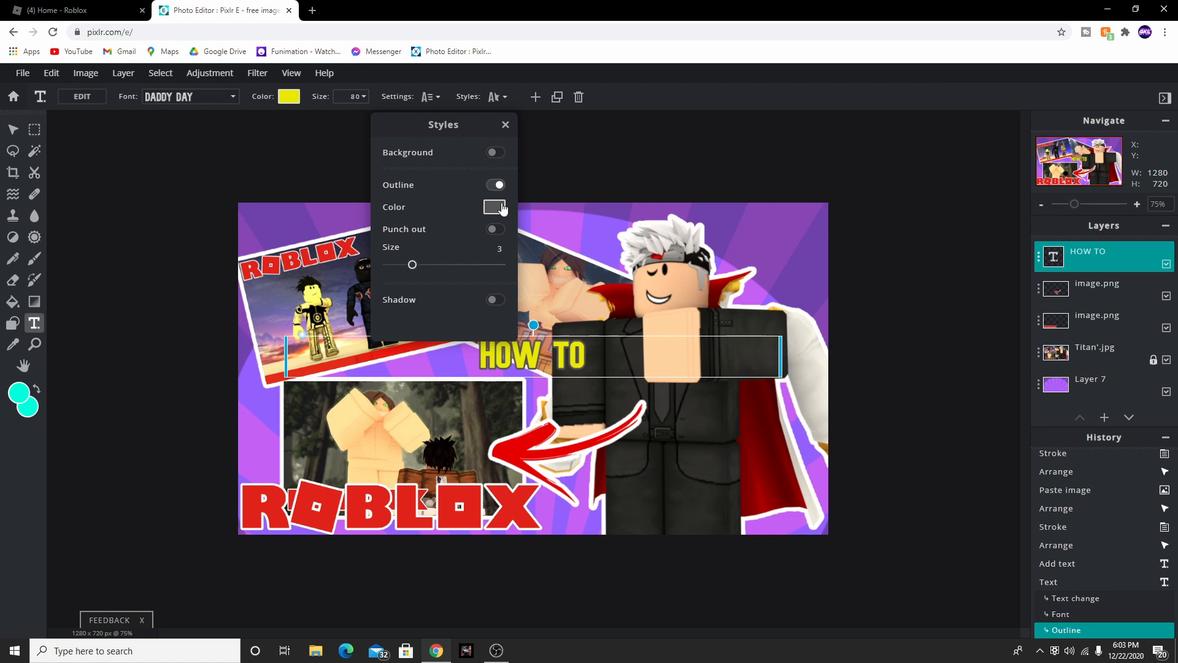
{"action": "left_click", "coordinate": [502, 208]}
{"action": "left_click_drag", "start_coordinate": [858, 379], "coordinate": [859, 447]}
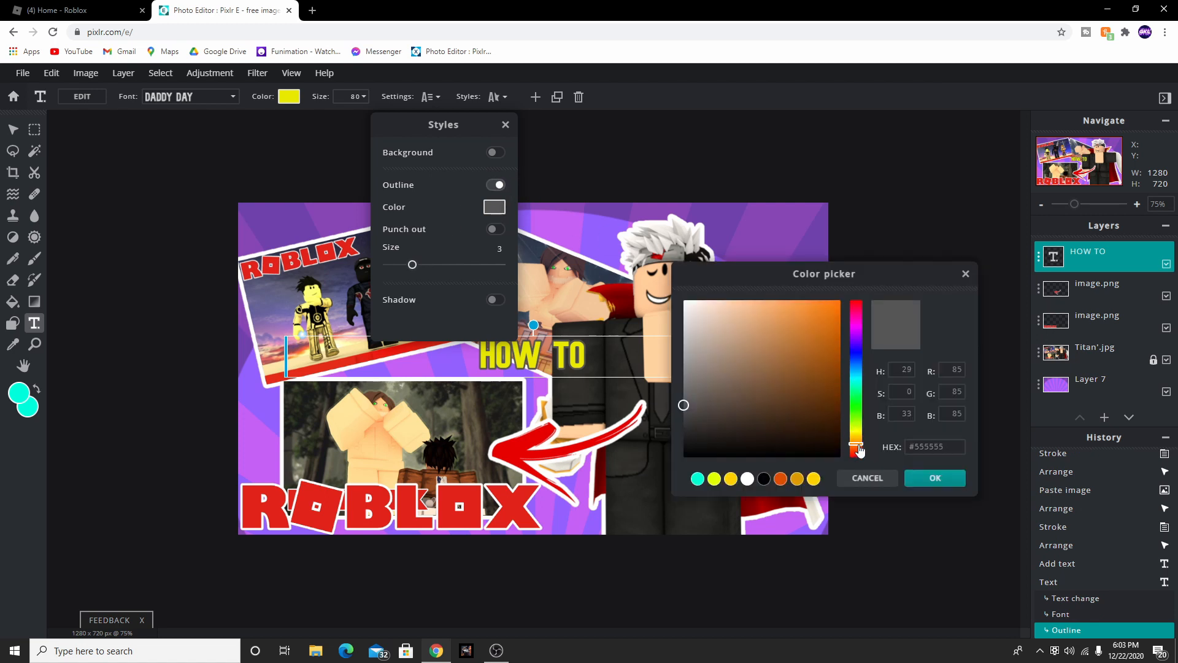
{"action": "left_click", "coordinate": [812, 313]}
{"action": "left_click", "coordinate": [939, 478]}
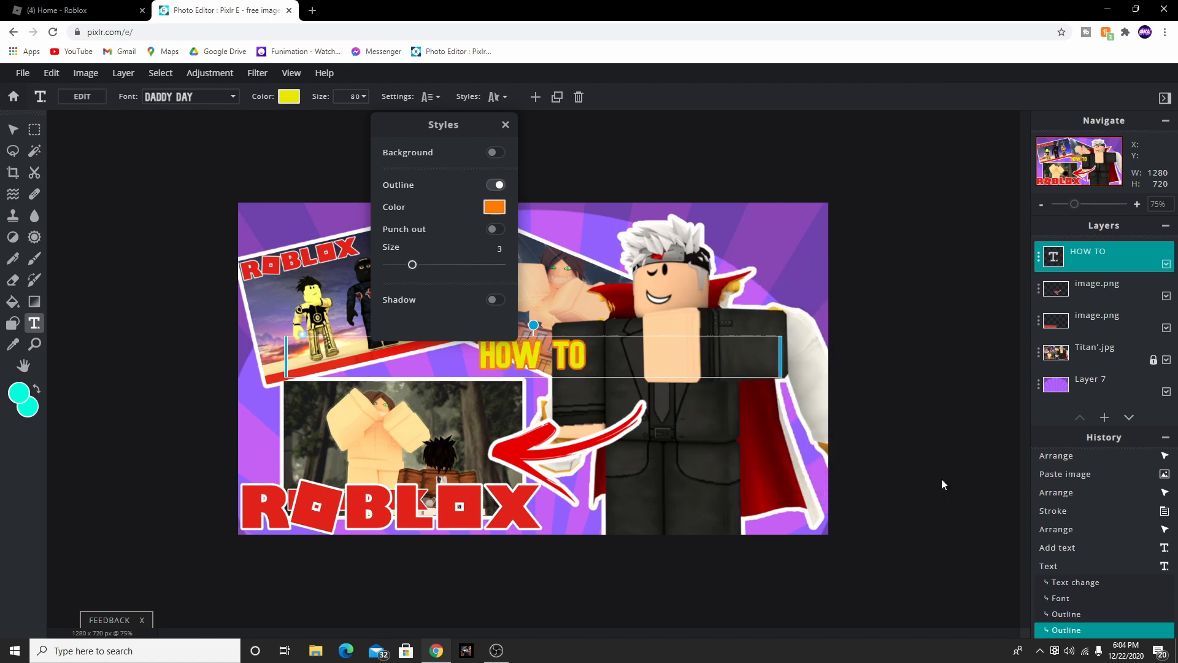
Set the "HOW TO" text's outline color to black and its fill color to white.
{"action": "left_click", "coordinate": [498, 219]}
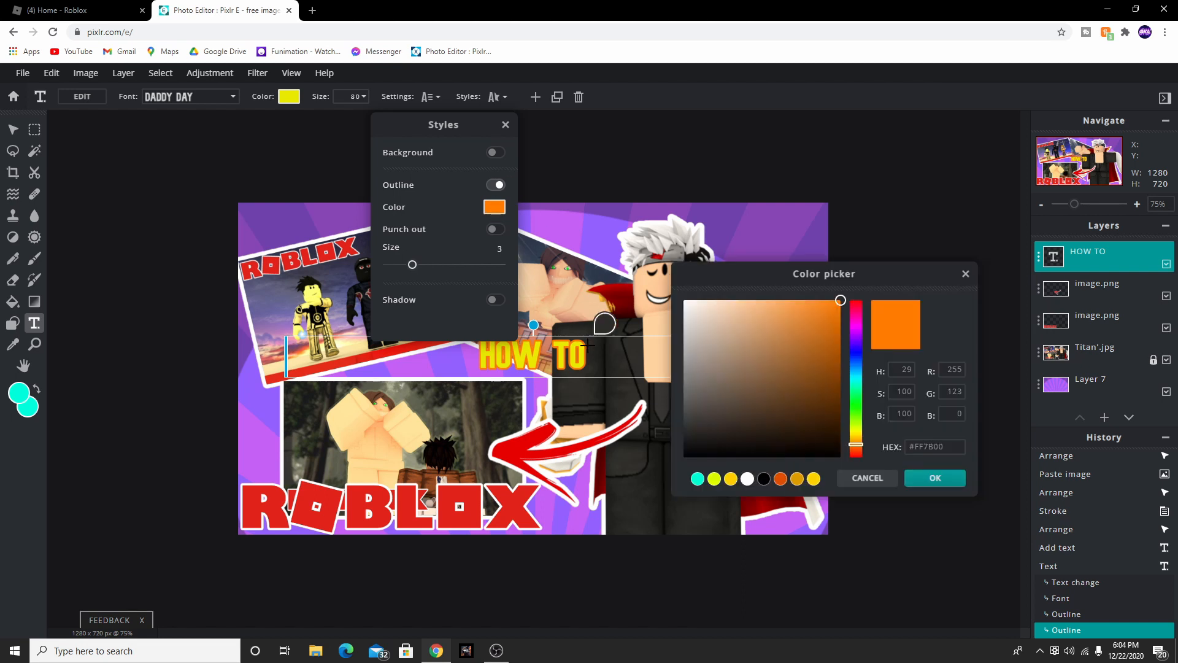
{"action": "left_click_drag", "start_coordinate": [724, 347], "coordinate": [684, 455]}
{"action": "left_click", "coordinate": [934, 479]}
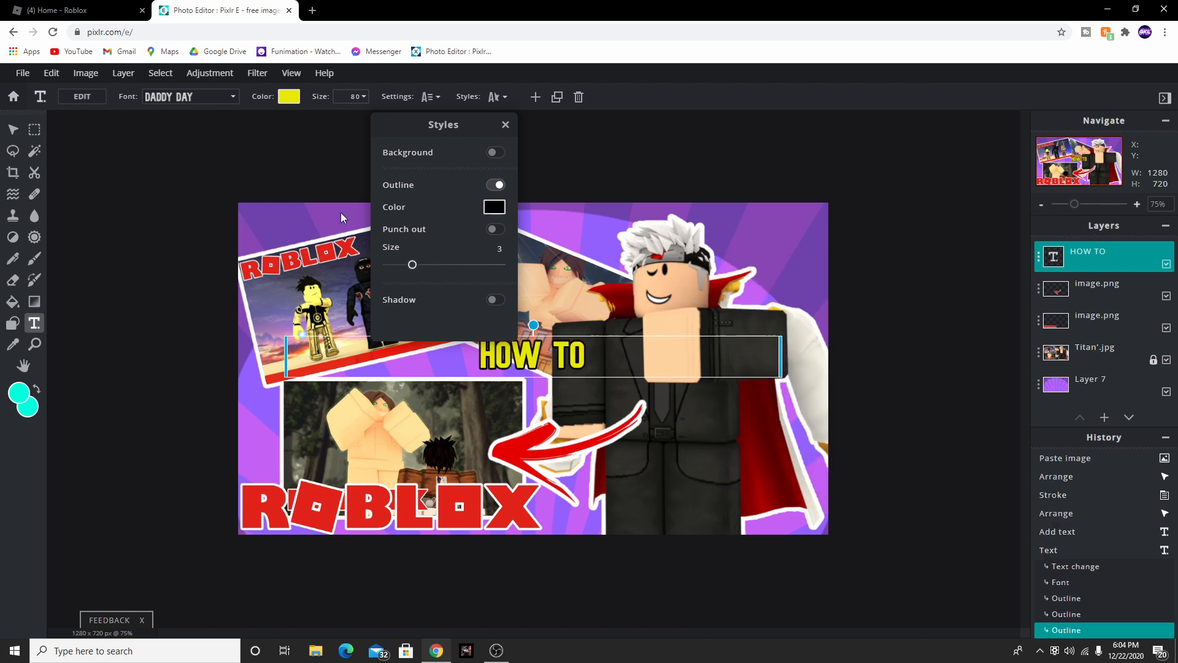
{"action": "left_click", "coordinate": [296, 102]}
{"action": "left_click", "coordinate": [291, 97]}
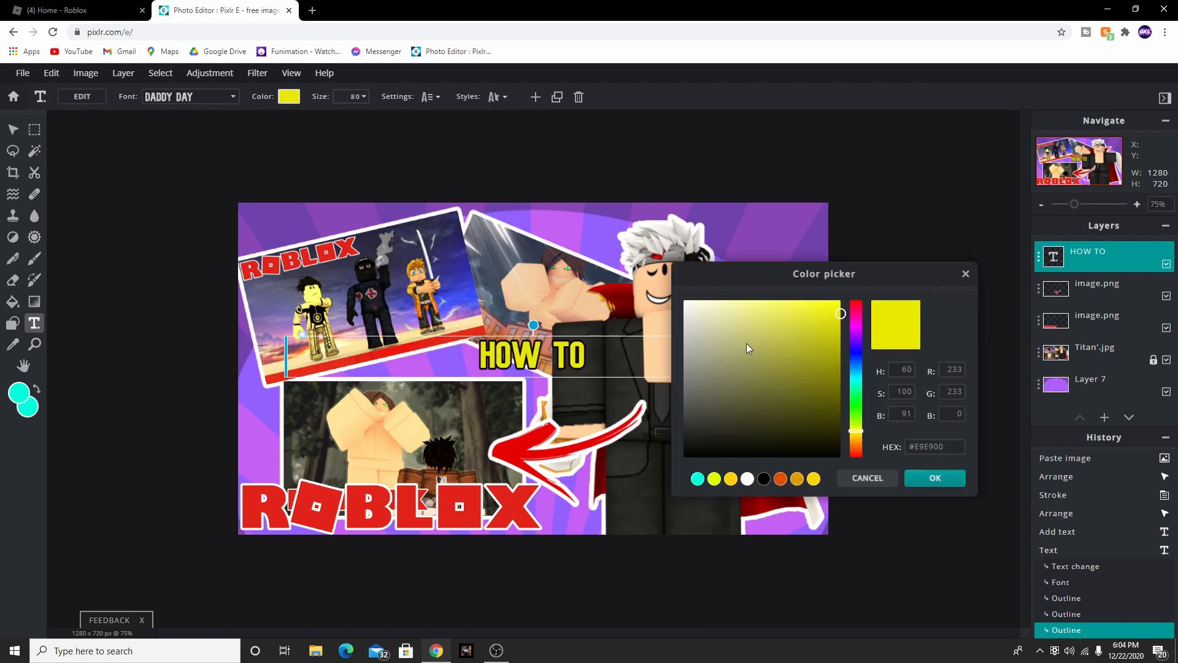
{"action": "left_click_drag", "start_coordinate": [746, 342], "coordinate": [683, 299]}
{"action": "left_click", "coordinate": [920, 479]}
Enlarge the "HOW TO" text to size 204 over the upper sample thumbnails and delete the text layer.
{"action": "left_click_drag", "start_coordinate": [611, 351], "coordinate": [484, 277]}
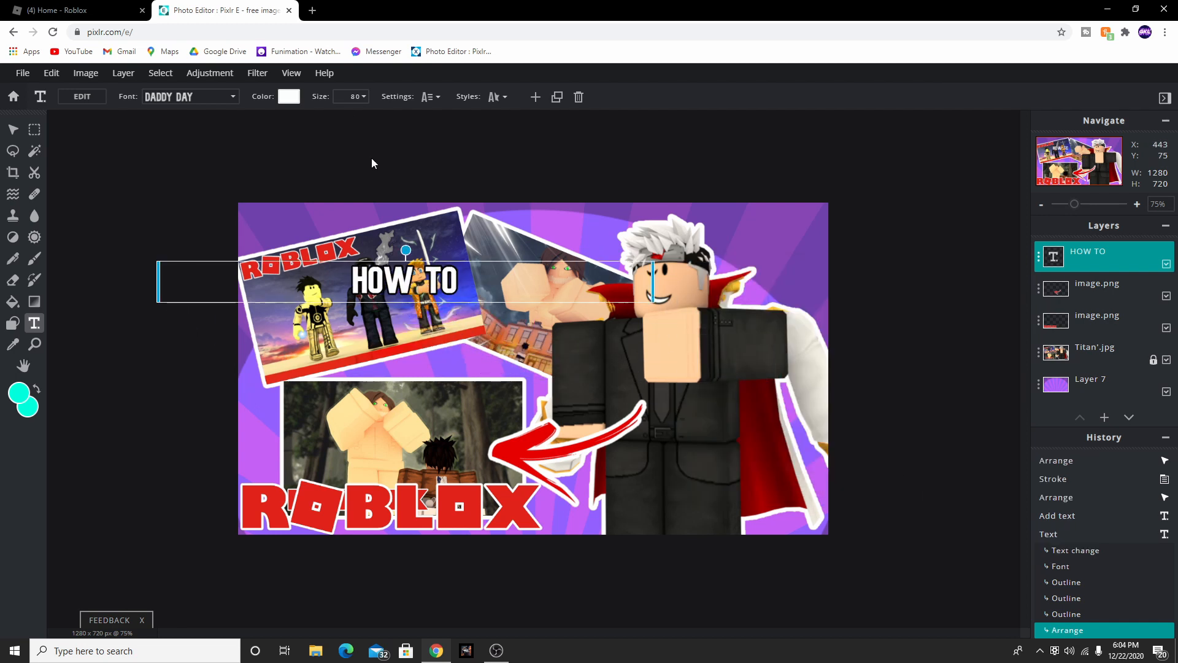
{"action": "left_click", "coordinate": [355, 96]}
{"action": "mouse_move", "coordinate": [287, 119]}
{"action": "left_mouse_down"}
{"action": "mouse_move", "coordinate": [276, 116]}
{"action": "mouse_move", "coordinate": [297, 138]}
{"action": "left_mouse_up"}
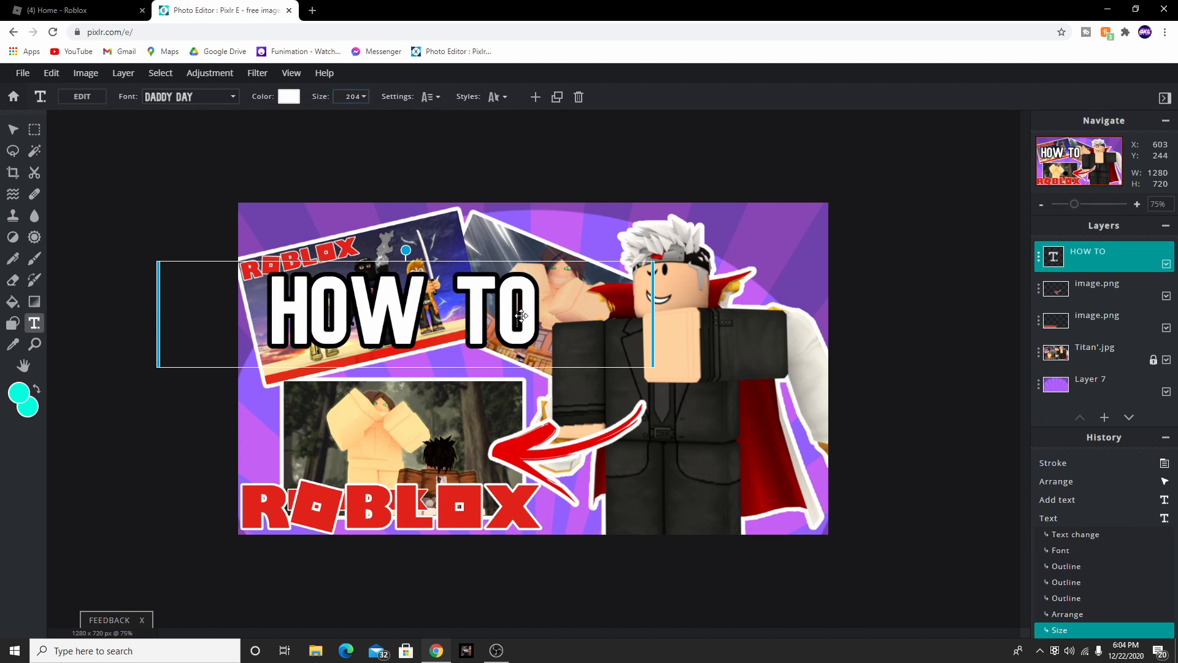
{"action": "mouse_move", "coordinate": [527, 317]}
{"action": "left_mouse_down"}
{"action": "mouse_move", "coordinate": [514, 270]}
{"action": "mouse_move", "coordinate": [535, 302]}
{"action": "left_mouse_up"}
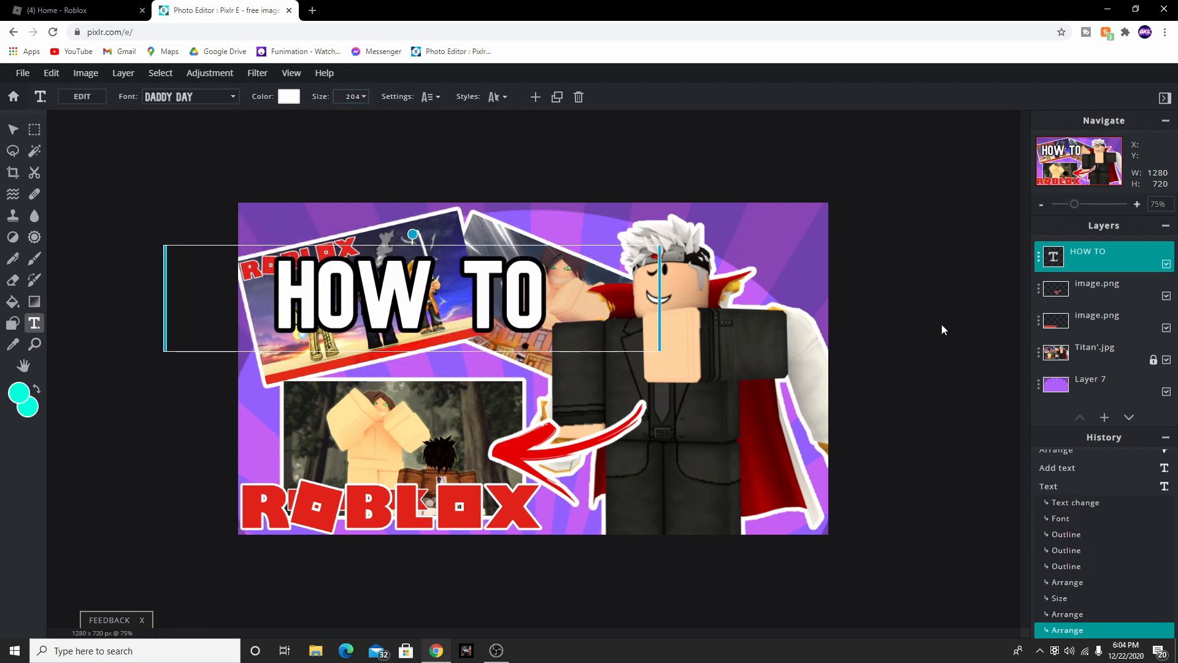
{"action": "key", "text": "Delete"}
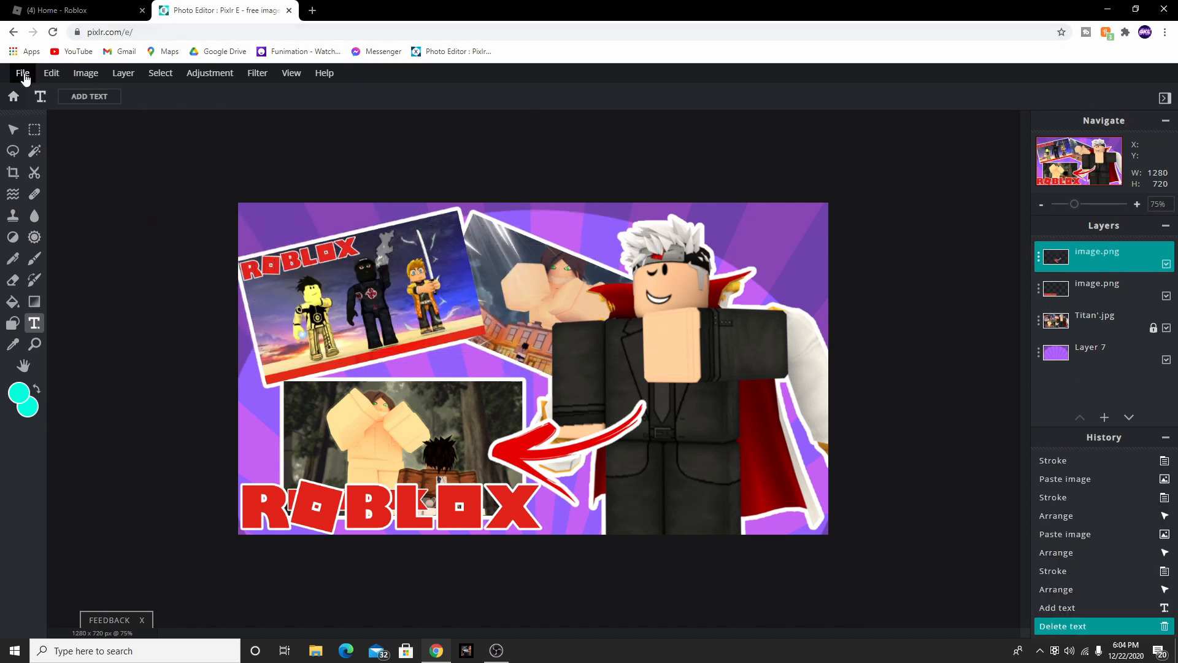
Download the thumbnail as a high-quality 1280 x 720 JPG named "How to" and close the save dialog.
{"action": "left_click", "coordinate": [23, 73]}
{"action": "left_click", "coordinate": [28, 181]}
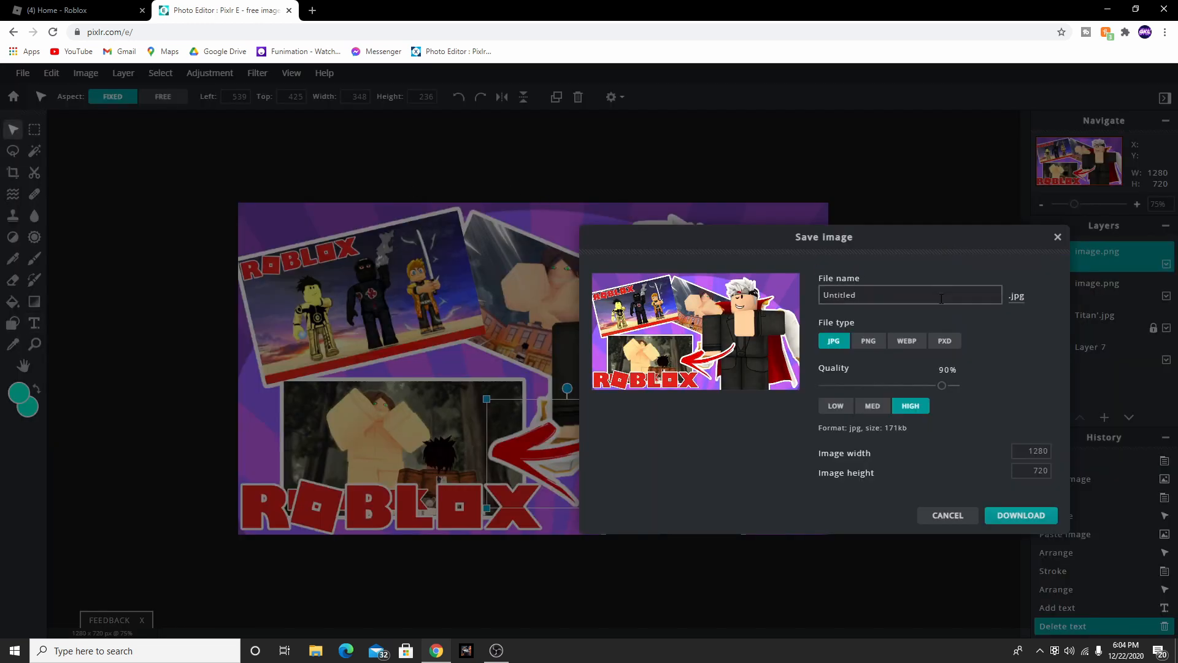
{"action": "type", "text": "How to"}
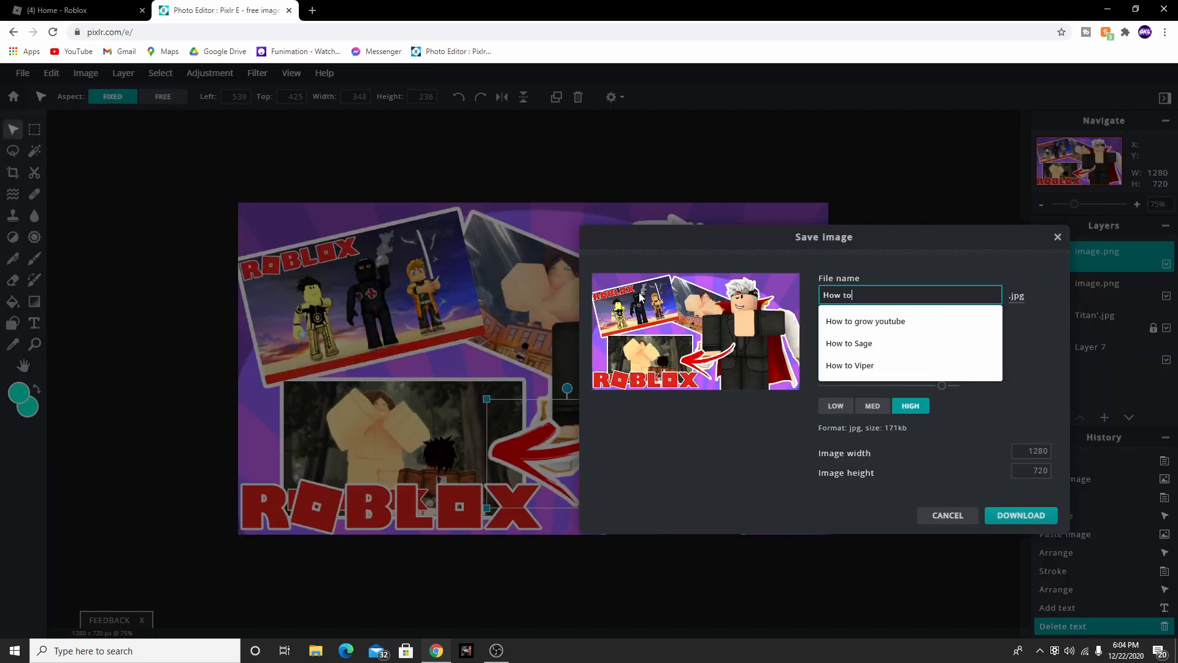
{"action": "key", "text": "Return"}
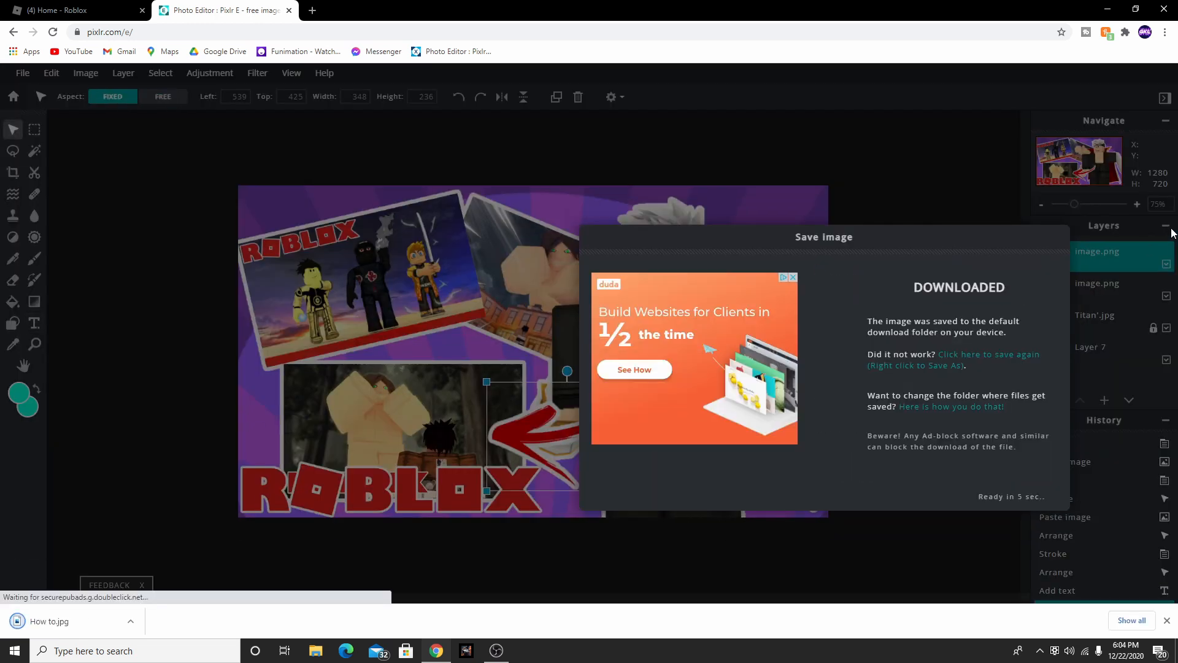
{"action": "left_click", "coordinate": [1168, 622]}
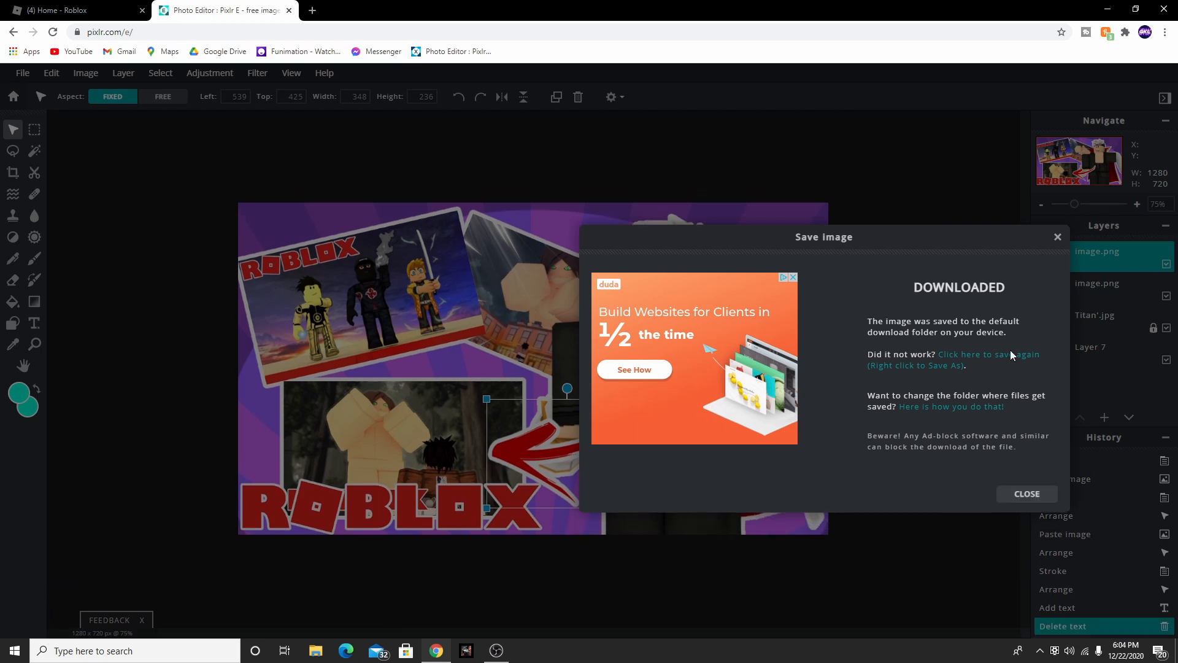
{"action": "left_click", "coordinate": [1027, 497]}
{"action": "scroll", "coordinate": [946, 411], "scroll_direction": "up", "scroll_amount": 1}
{"action": "scroll", "coordinate": [967, 403], "scroll_direction": "down", "scroll_amount": 3}
{"action": "left_click", "coordinate": [958, 413]}
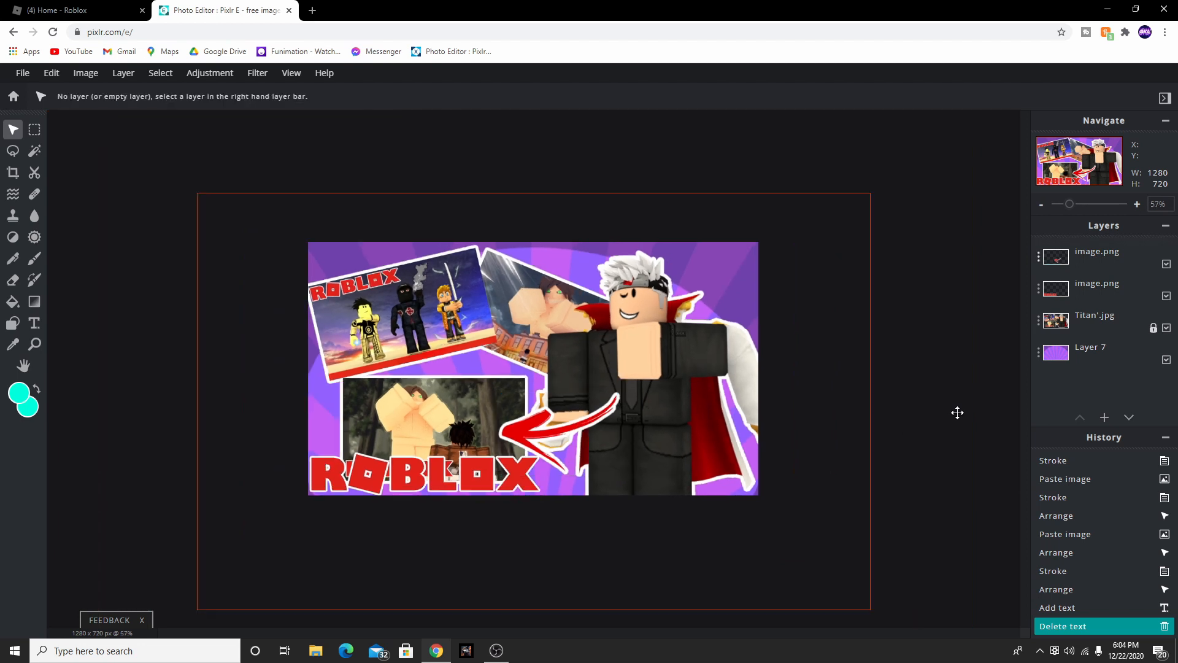
{"action": "scroll", "coordinate": [958, 414], "scroll_direction": "up", "scroll_amount": 5}
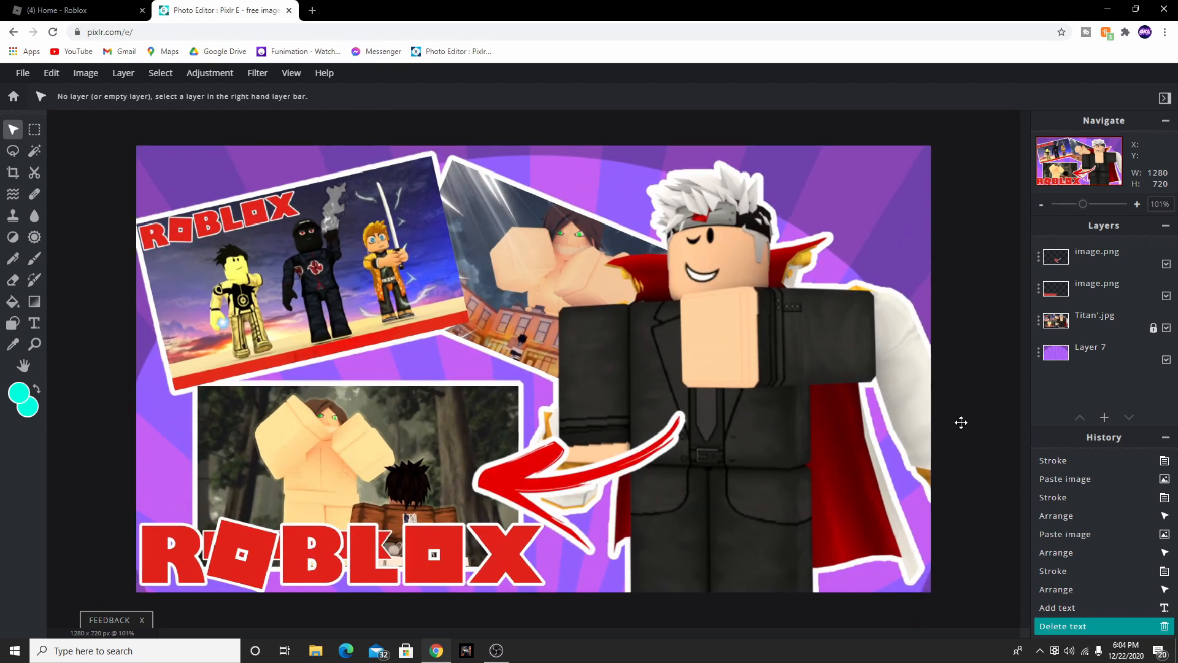